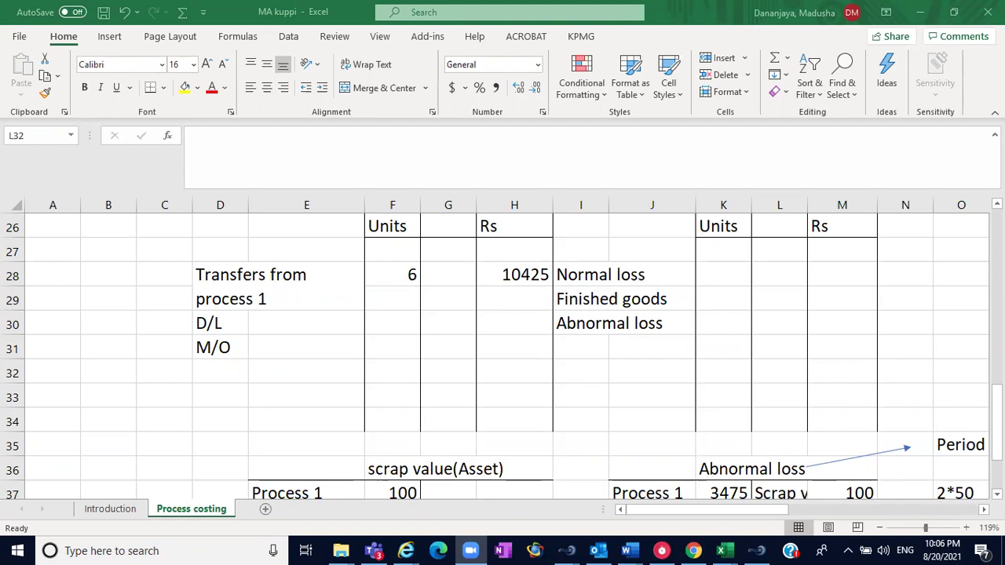
Compare the finished goods units and cost in Process Account 1 with the transfers from process 1 entry in Process Account 2.
click(779, 371)
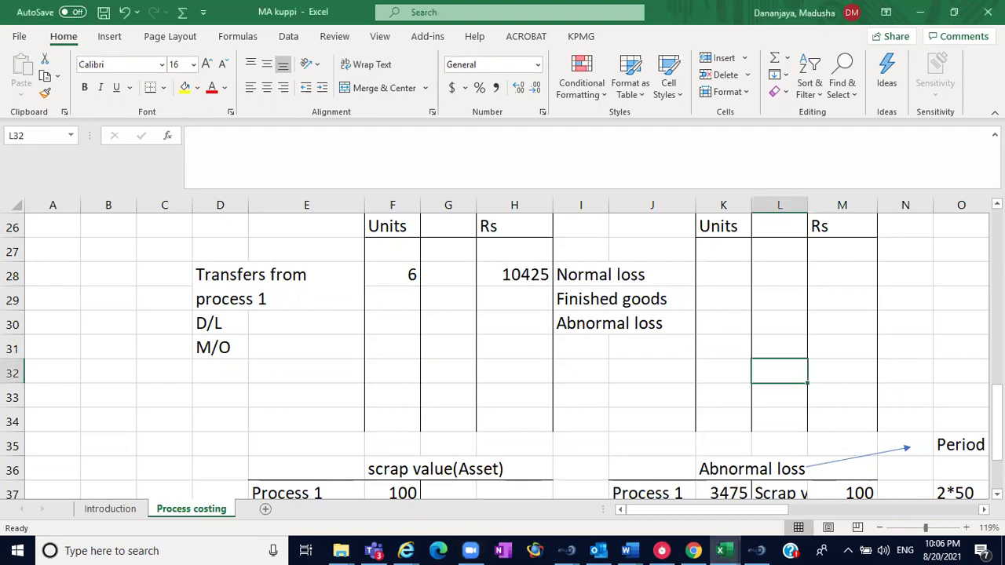
scroll(503, 350, up, 2)
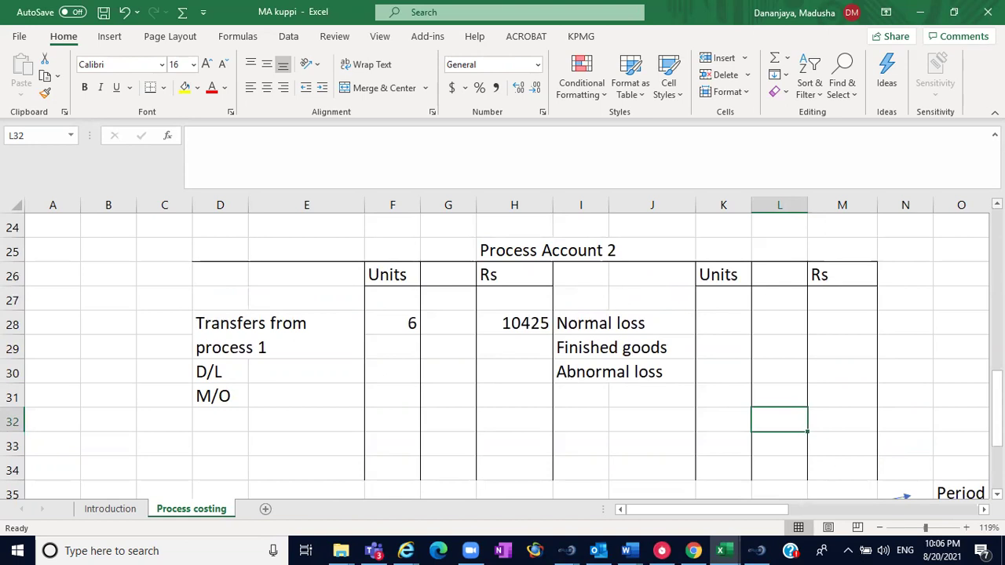
click(255, 332)
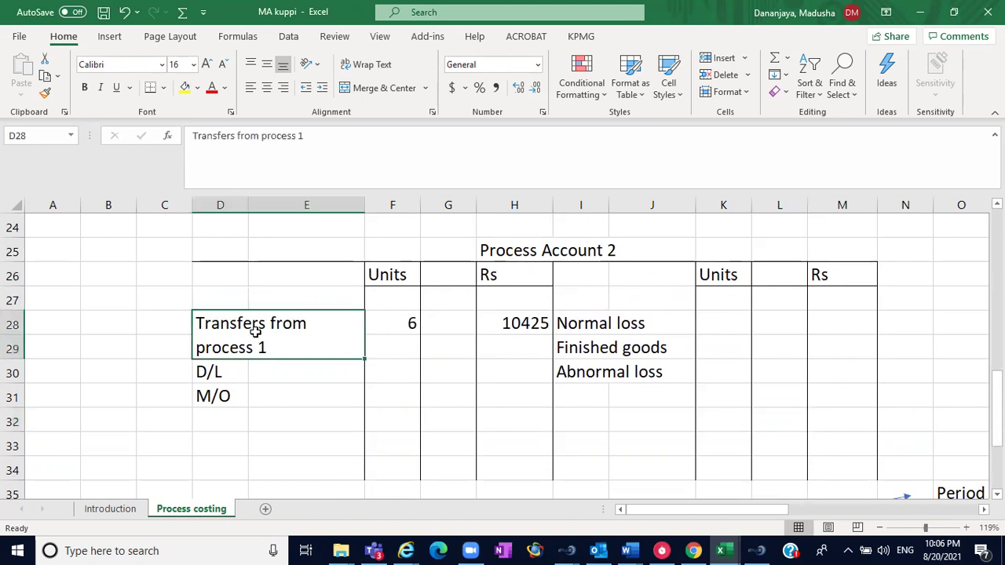
scroll(964, 235, up, 4)
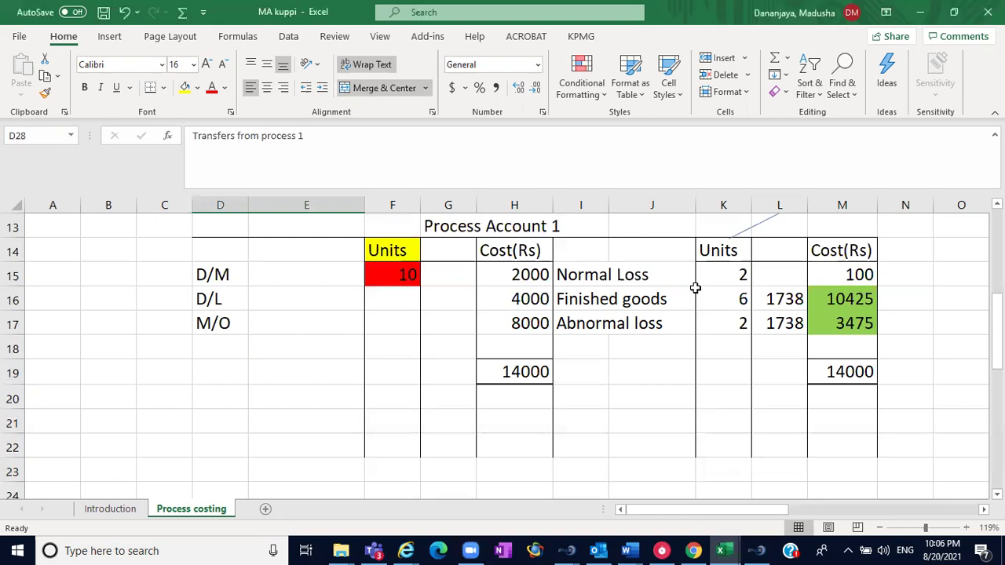
click(595, 302)
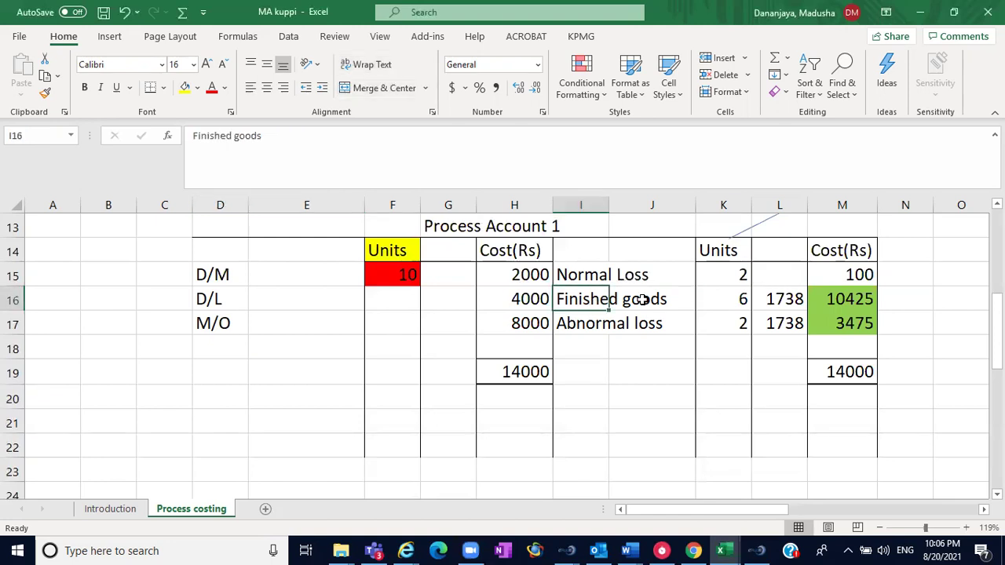
click(731, 299)
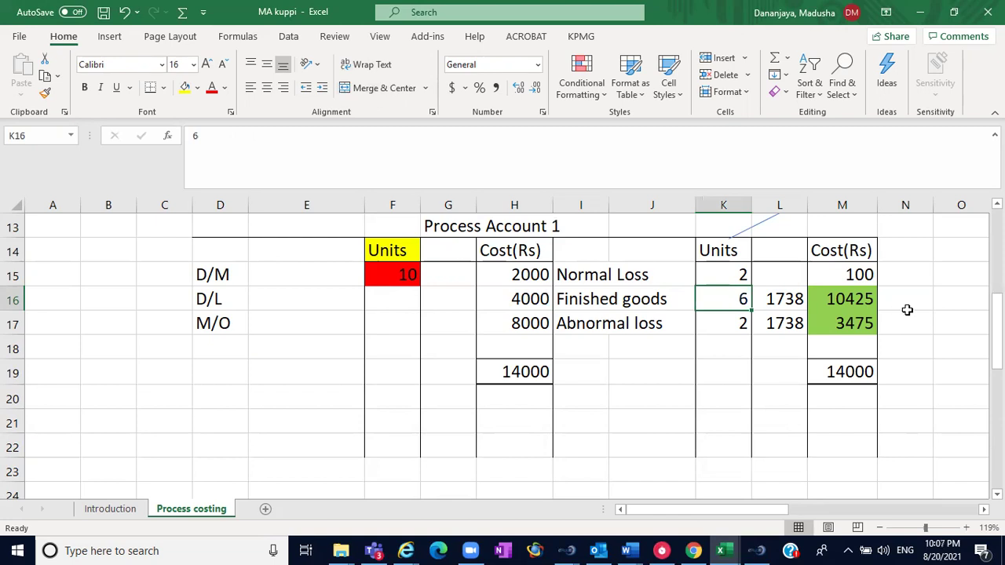
click(856, 299)
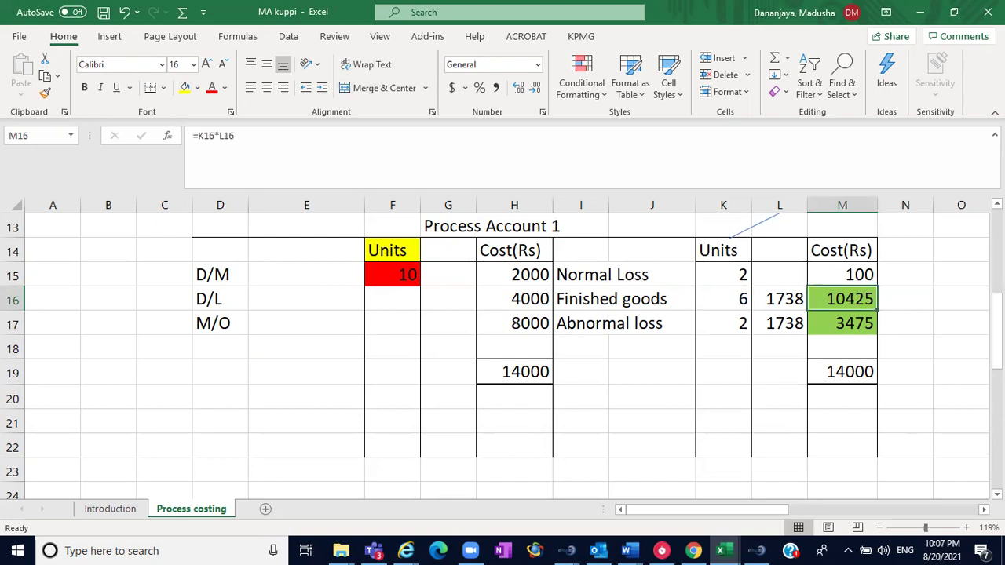
scroll(730, 236, down, 4)
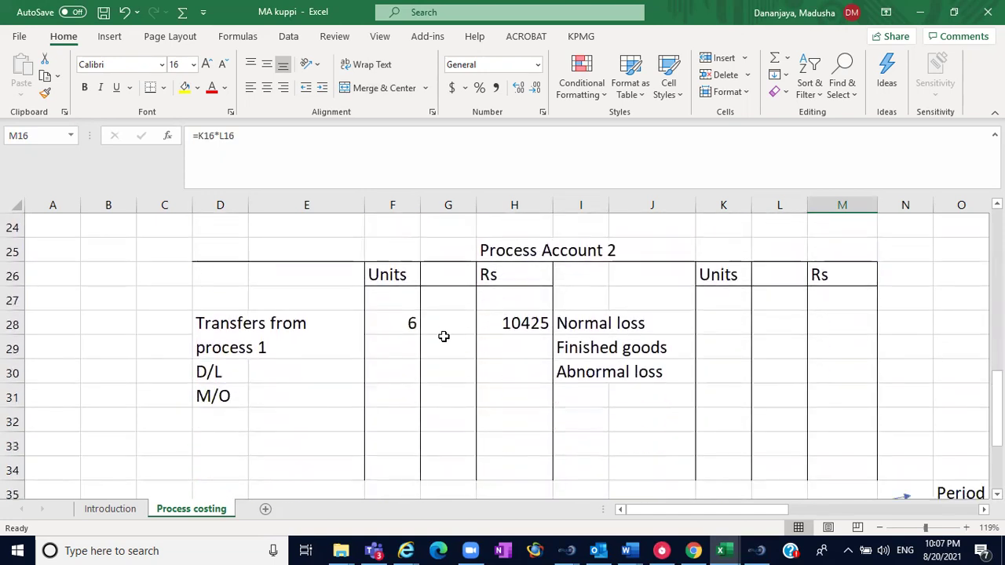
click(390, 321)
click(501, 318)
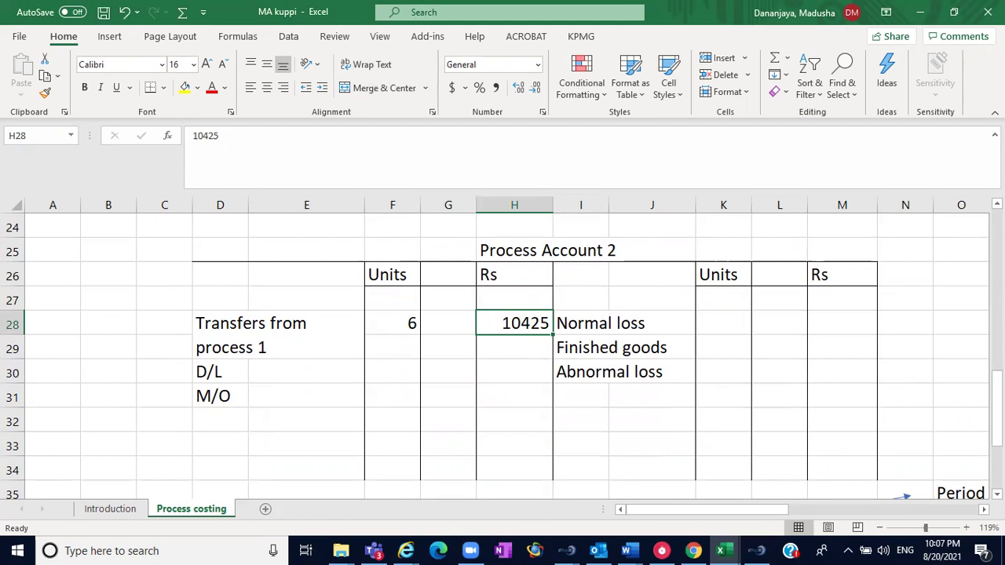
Fill the D/M units cell F15 in Process Account 1 with yellow.
scroll(982, 228, up, 4)
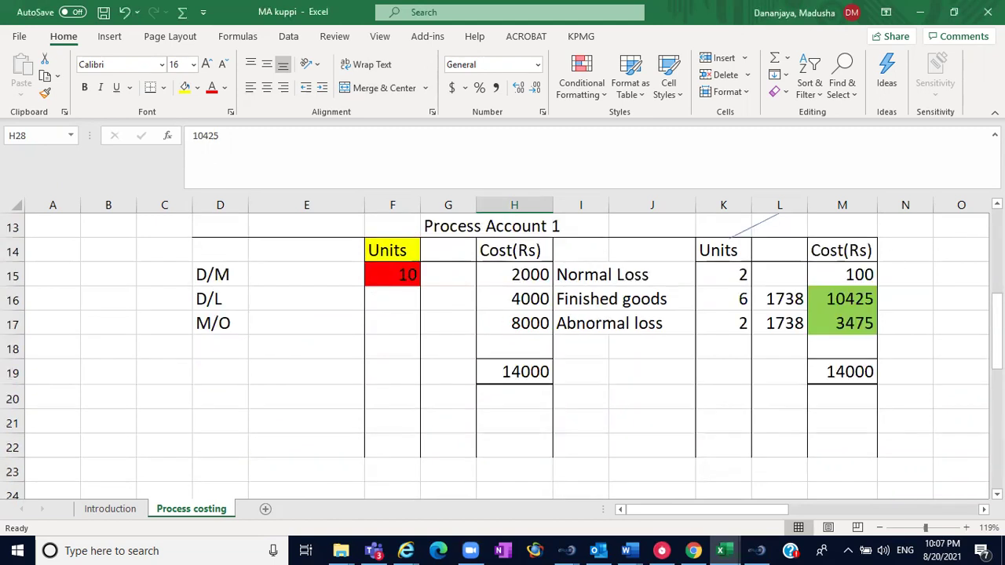
click(218, 282)
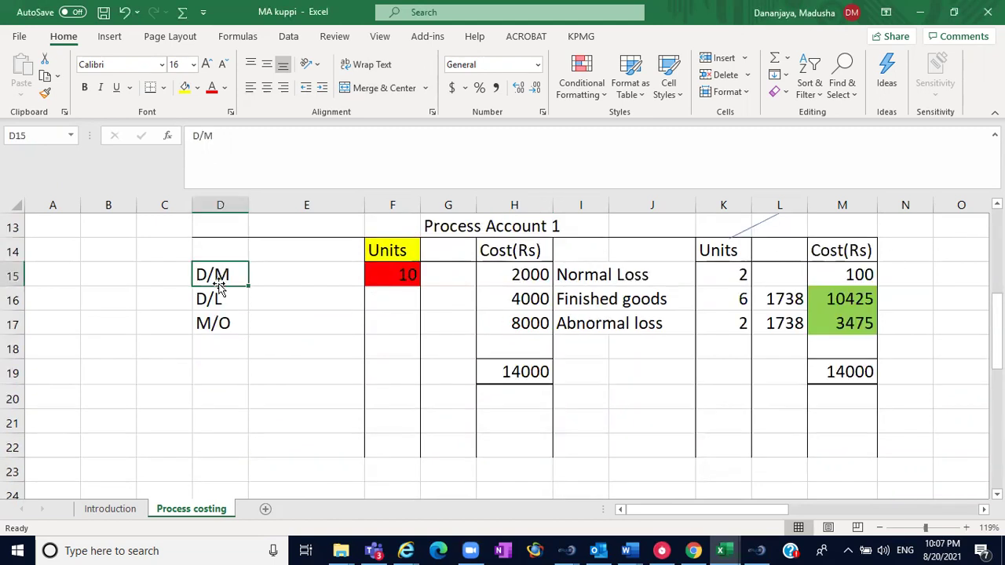
click(370, 274)
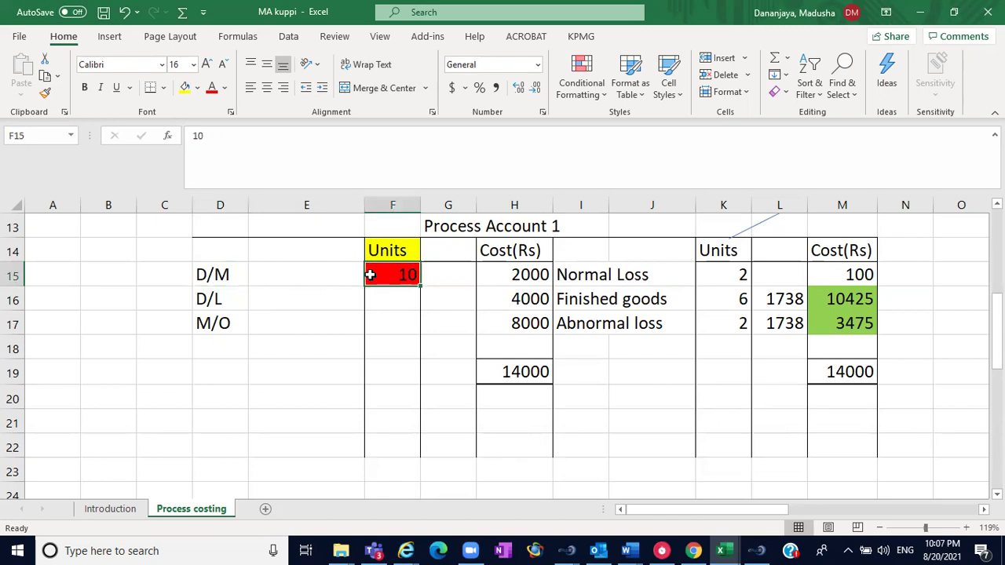
click(186, 88)
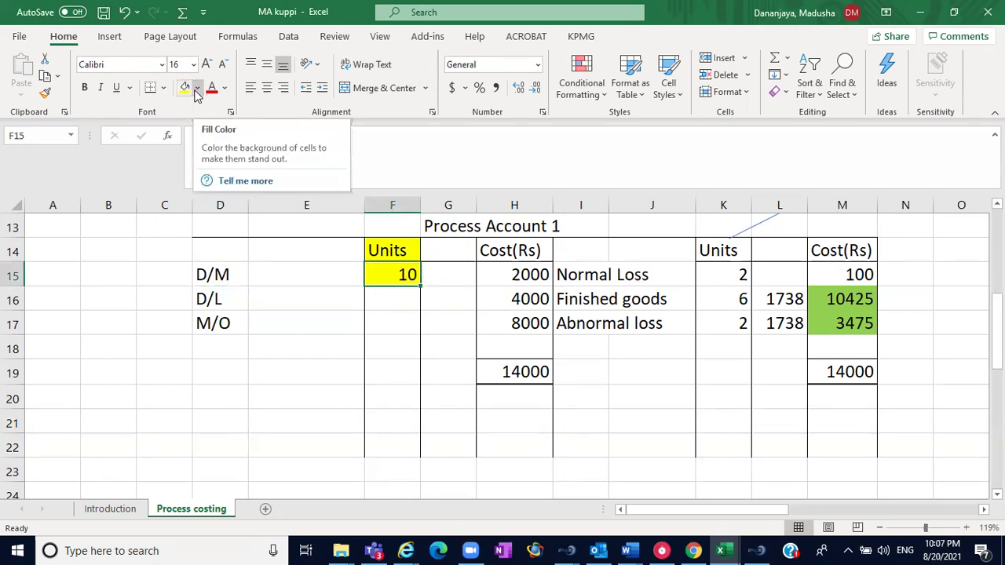
click(225, 88)
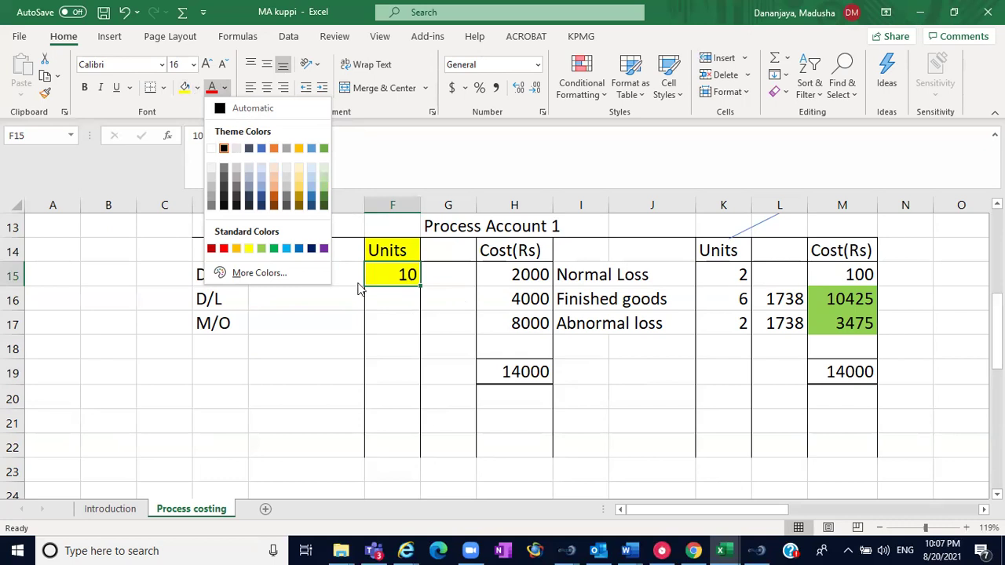
click(269, 353)
Compare the D/M row of Process Account 1 with the transfers from process 1 row in Process Account 2.
drag(213, 272, 532, 270)
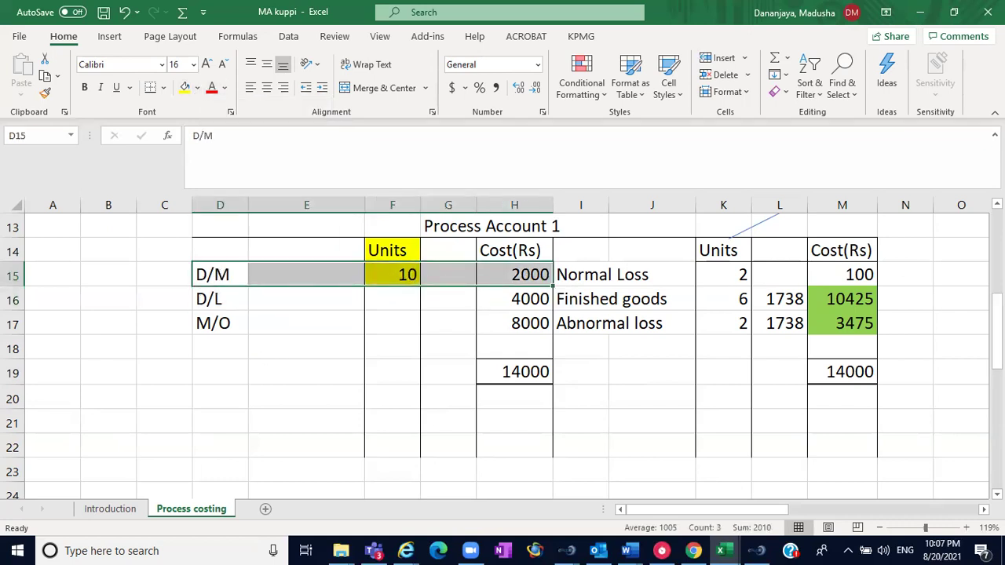
scroll(503, 346, down, 4)
click(235, 336)
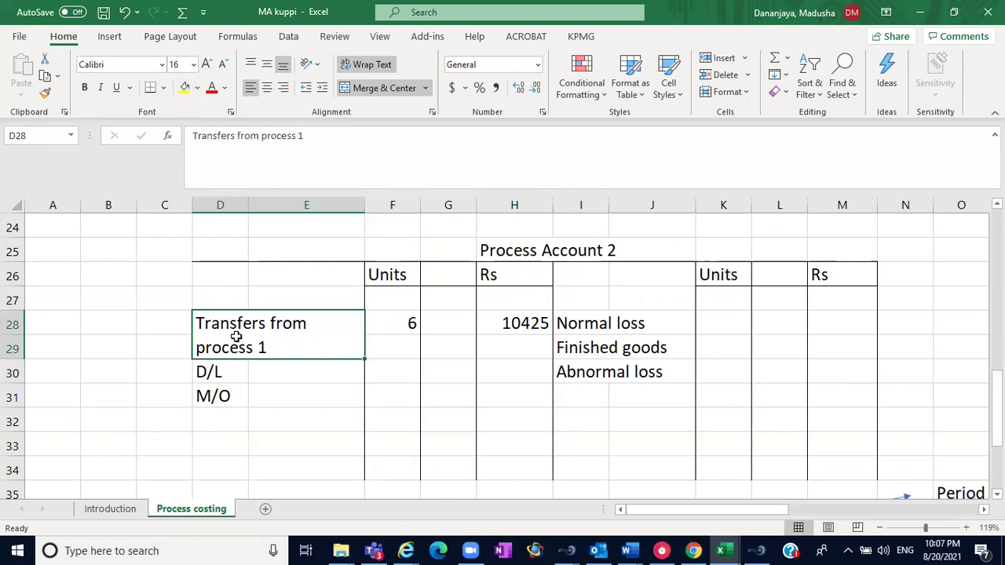
click(386, 371)
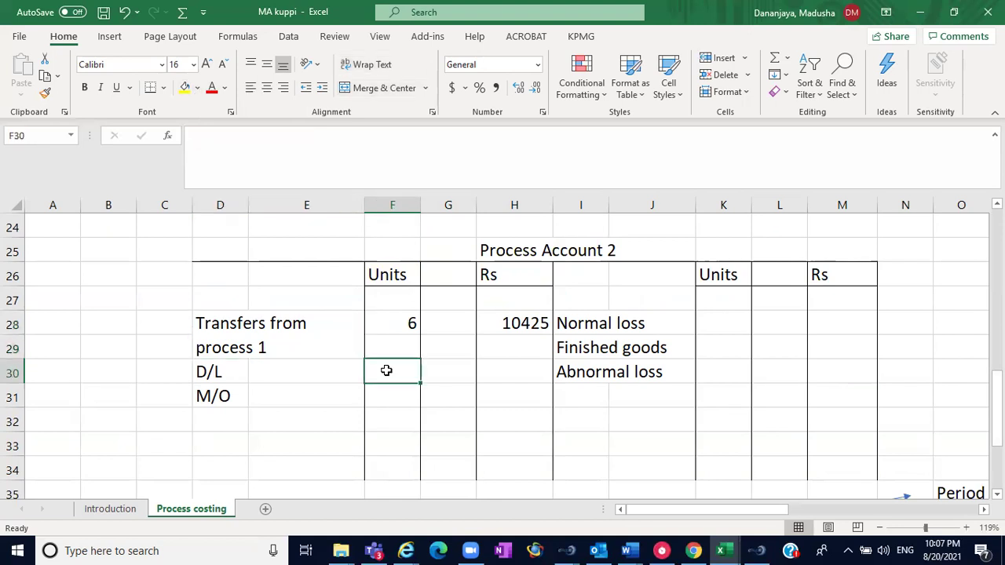
Start a direct labour working beside Process Account 2 with DL in O29 and Rs 100 in P29.
scroll(861, 361, right, 3)
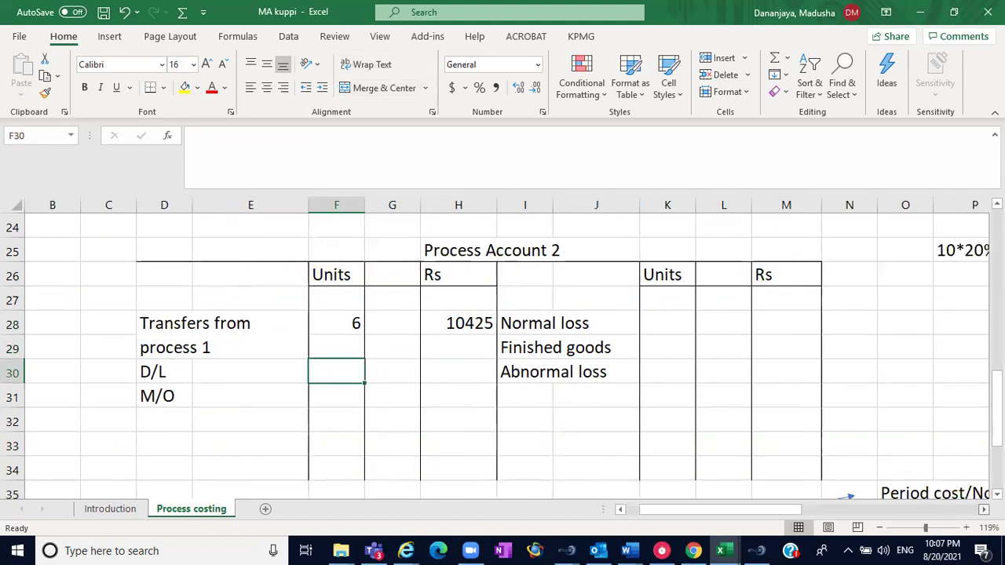
click(855, 356)
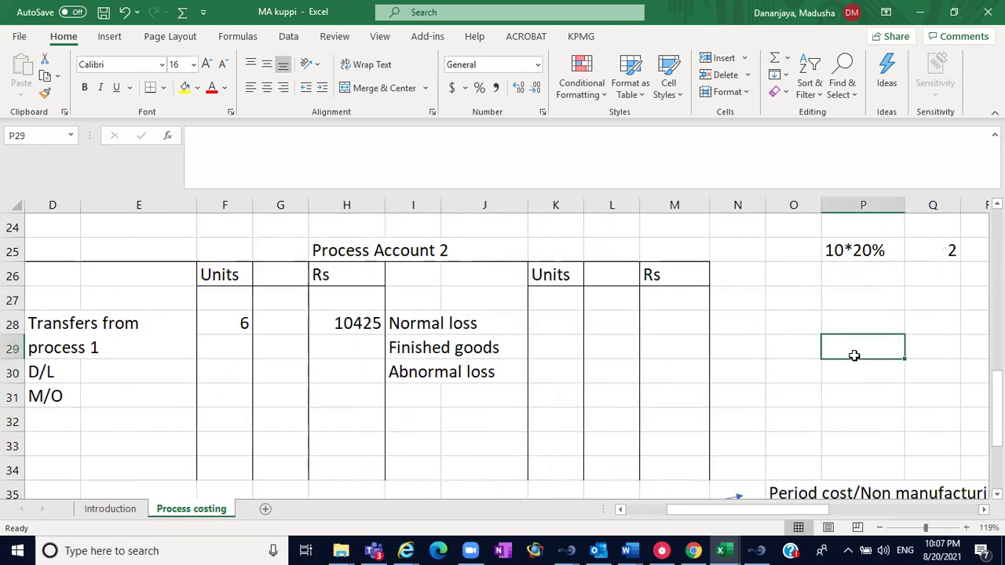
text(Rs)
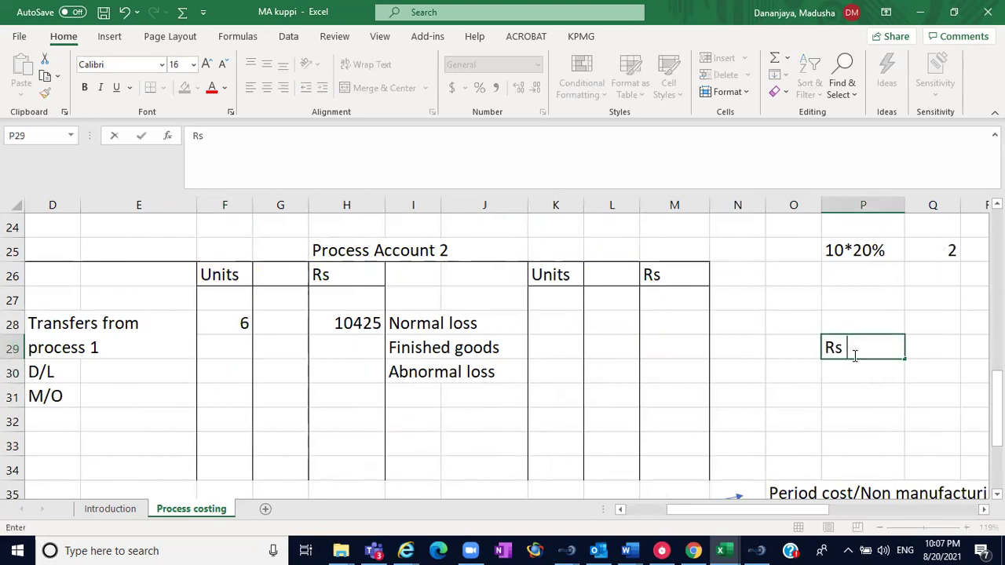
text( 1000)
key(BackSpace)
click(794, 353)
text(DL)
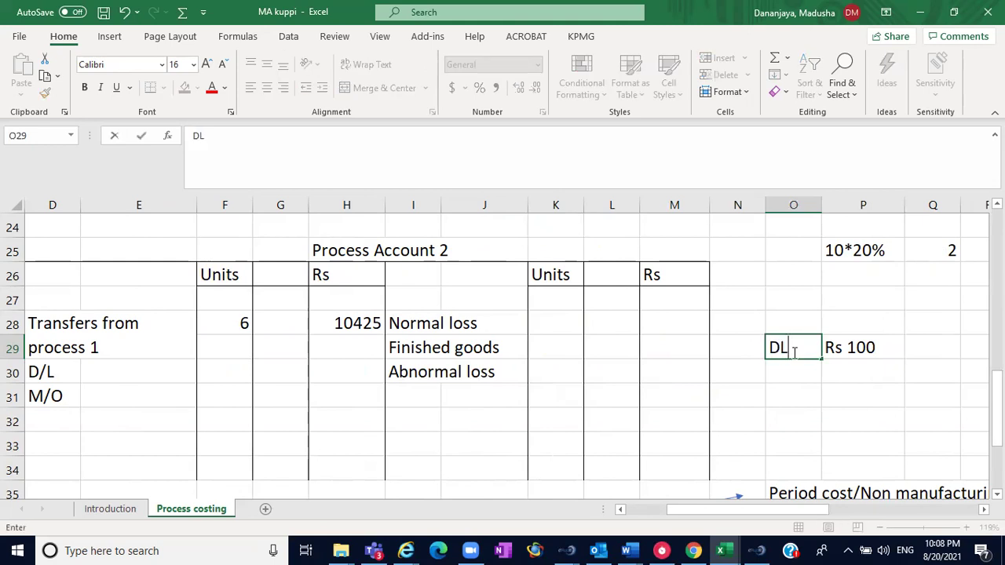
Complete the DL working with 50 hours in Q29 and the amount 5000 in S29.
click(873, 349)
click(934, 351)
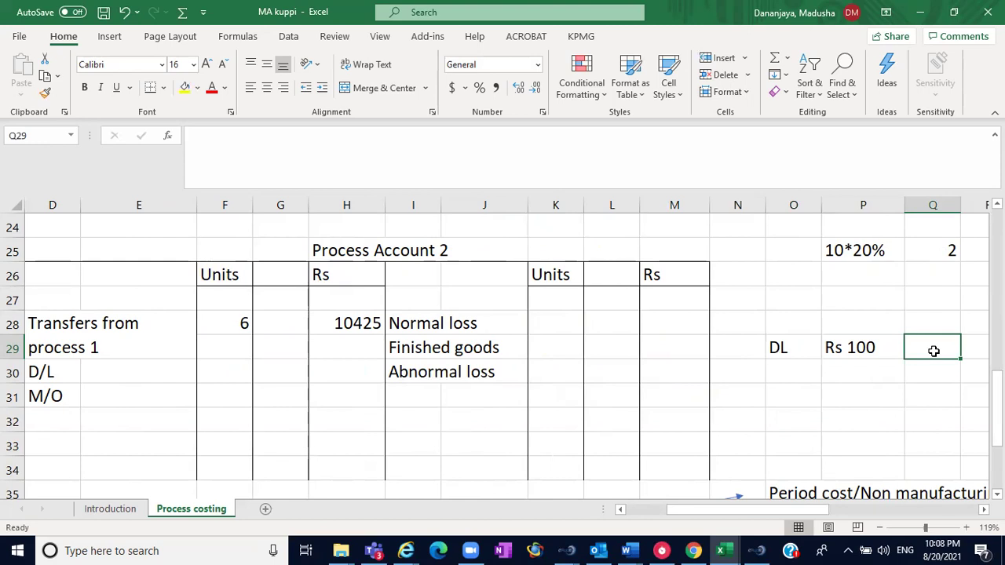
text(50 hours)
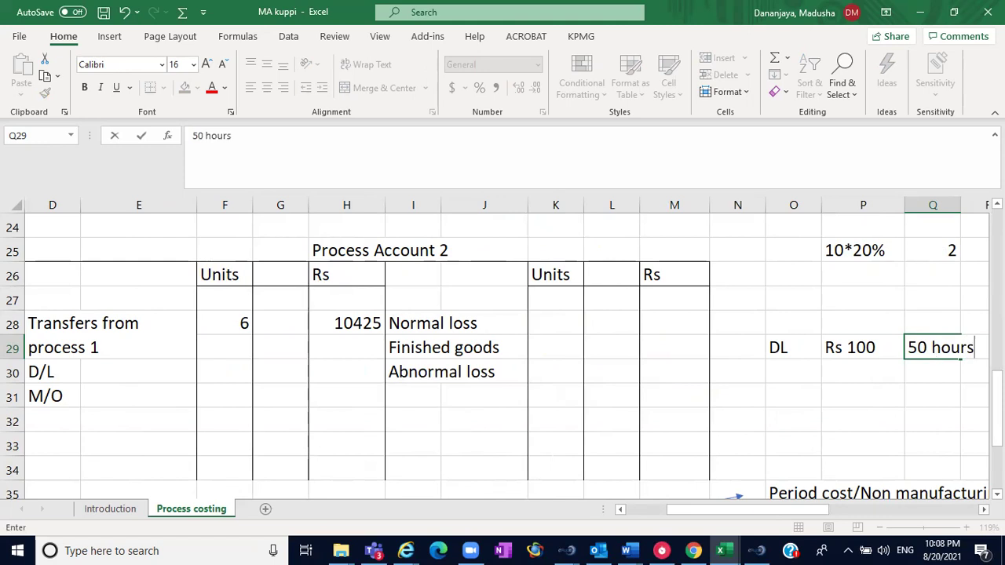
scroll(853, 344, right, 2)
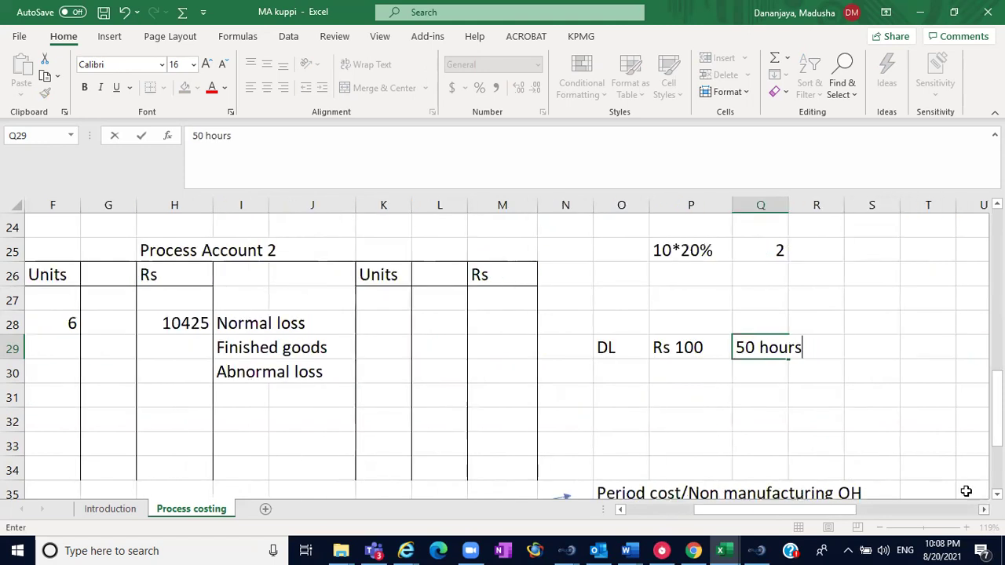
click(853, 344)
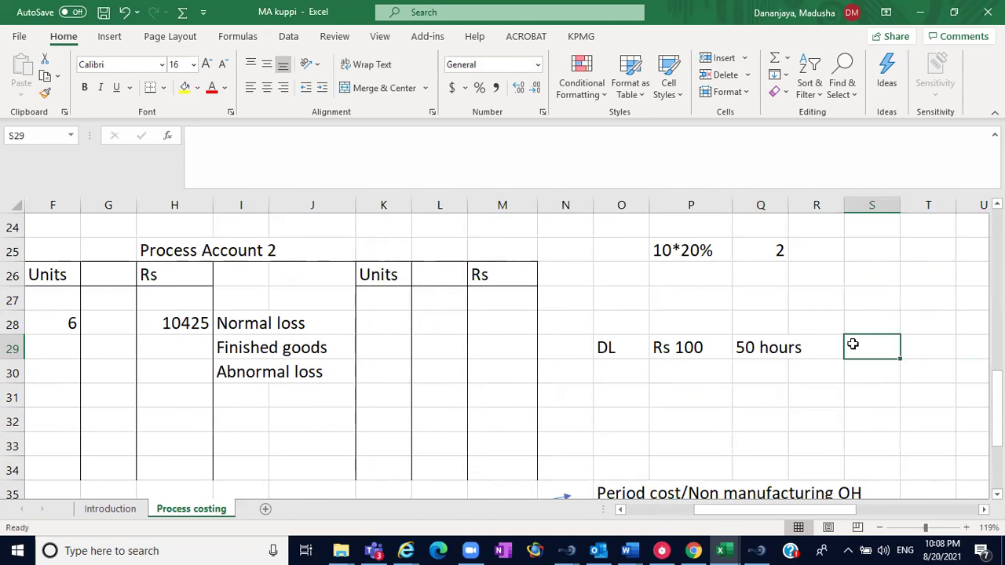
text(5000)
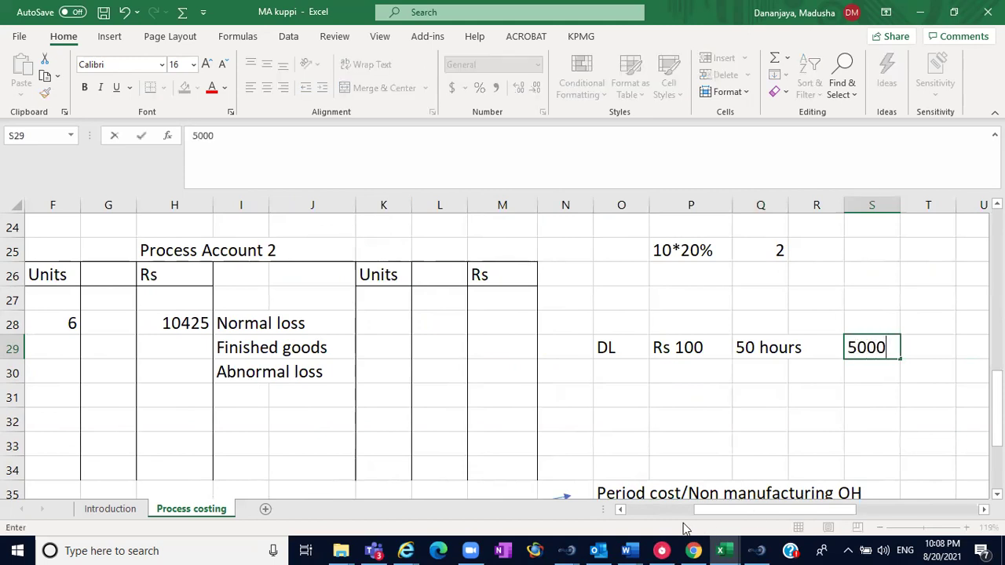
Enter 5000 as the D/L cost in the Rs column of Process Account 2, cell H30.
click(659, 510)
click(500, 374)
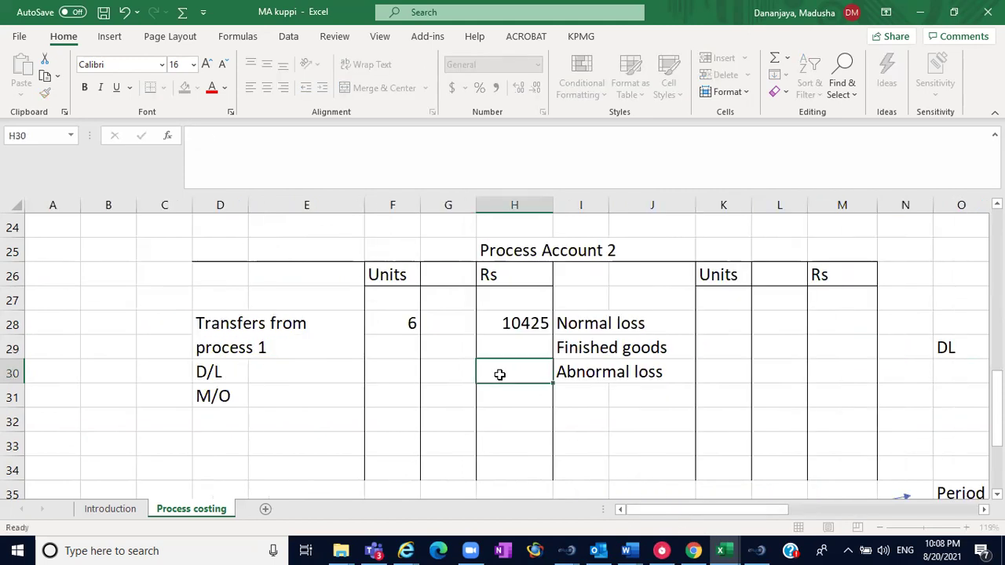
text(5000)
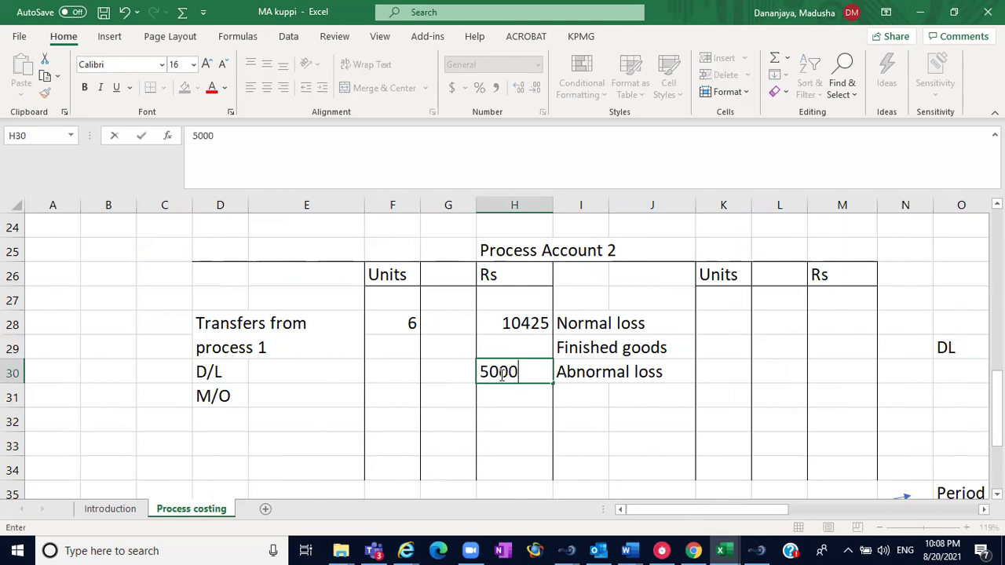
click(494, 399)
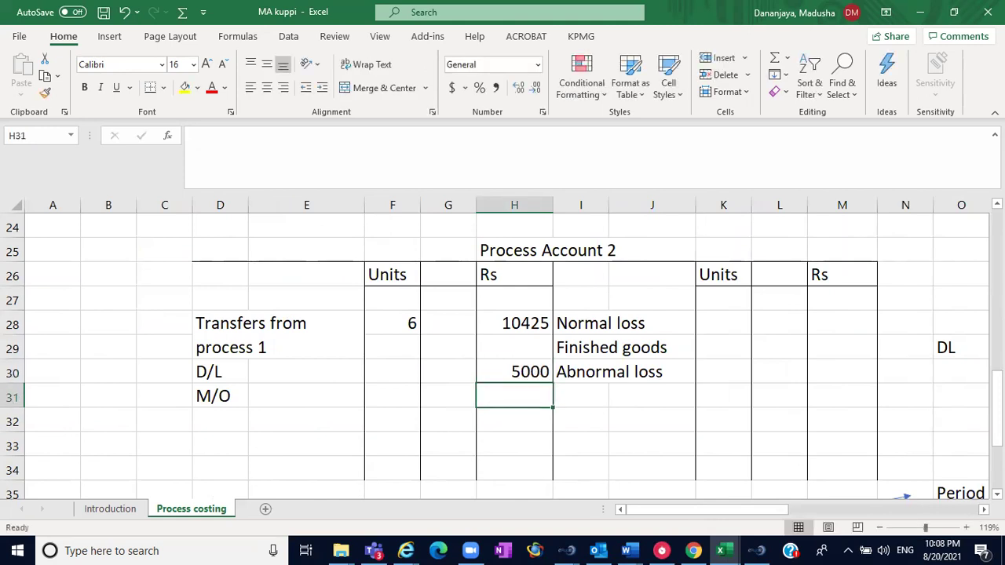
Label a second working line M/O in O30, directly below the DL line.
scroll(519, 353, right, 2)
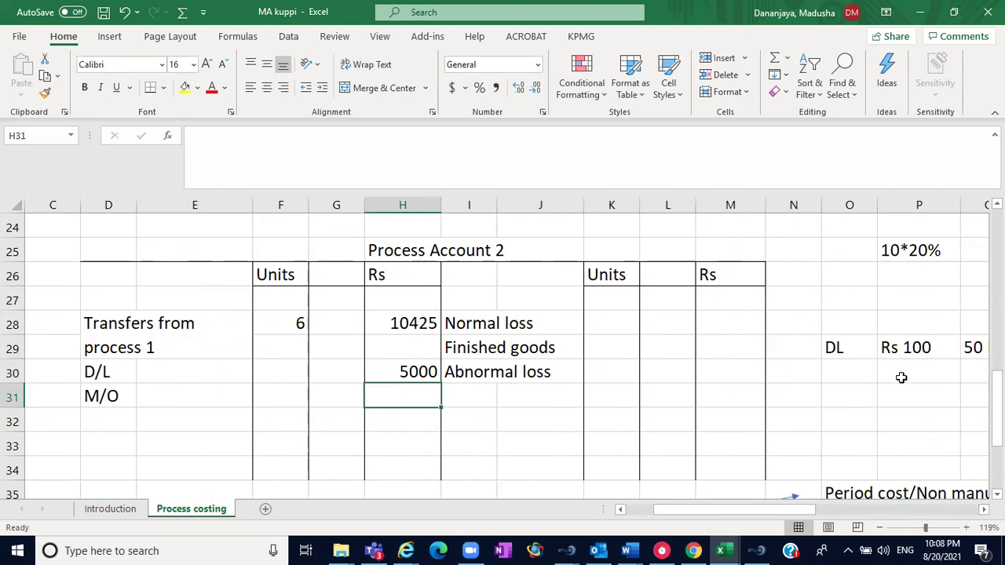
click(837, 378)
text(MO)
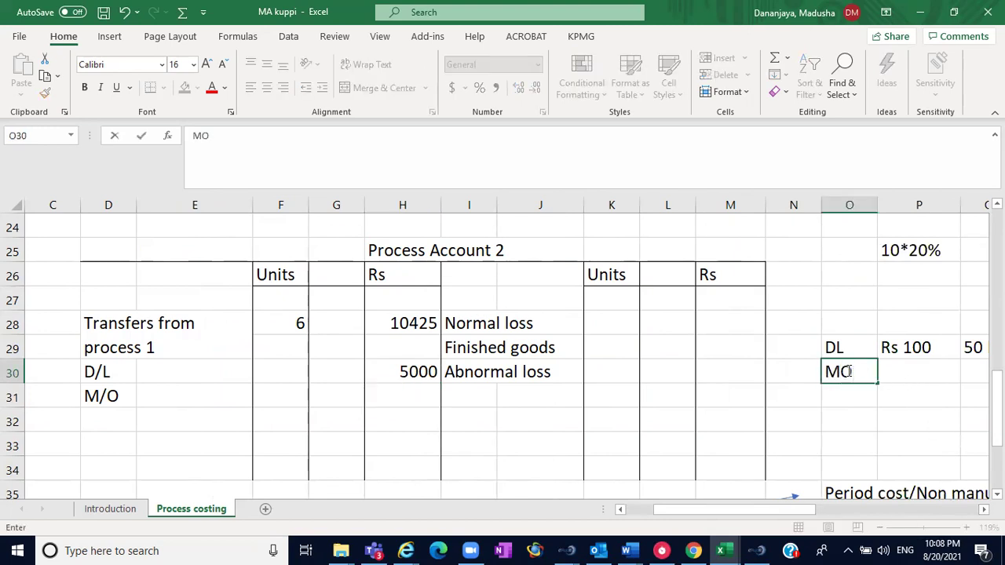
click(840, 371)
text(/)
key(BackSpace)
text(/)
Enter the overhead rate RS 200 in P30 of the M/O working line.
click(898, 371)
text(RS )
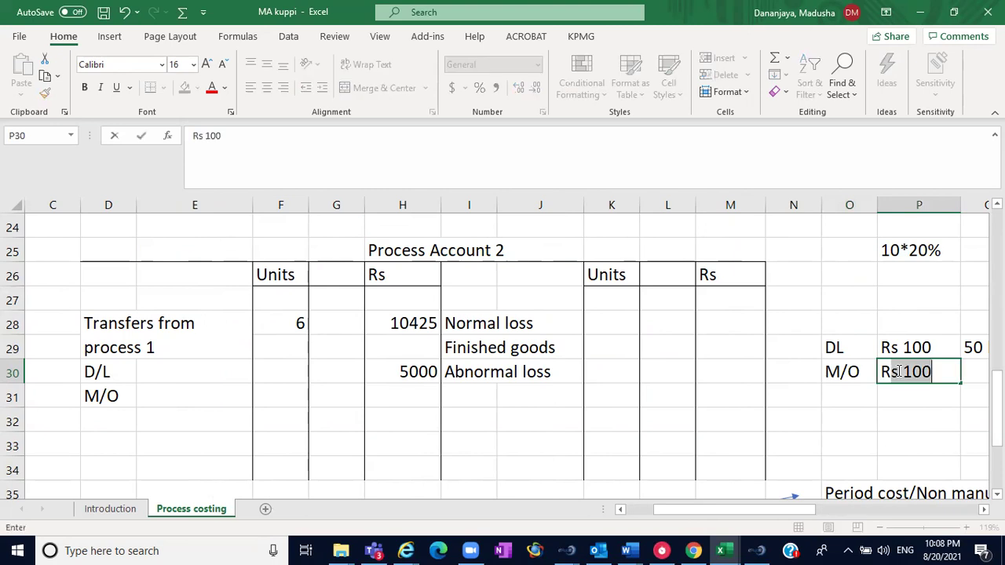
text(200)
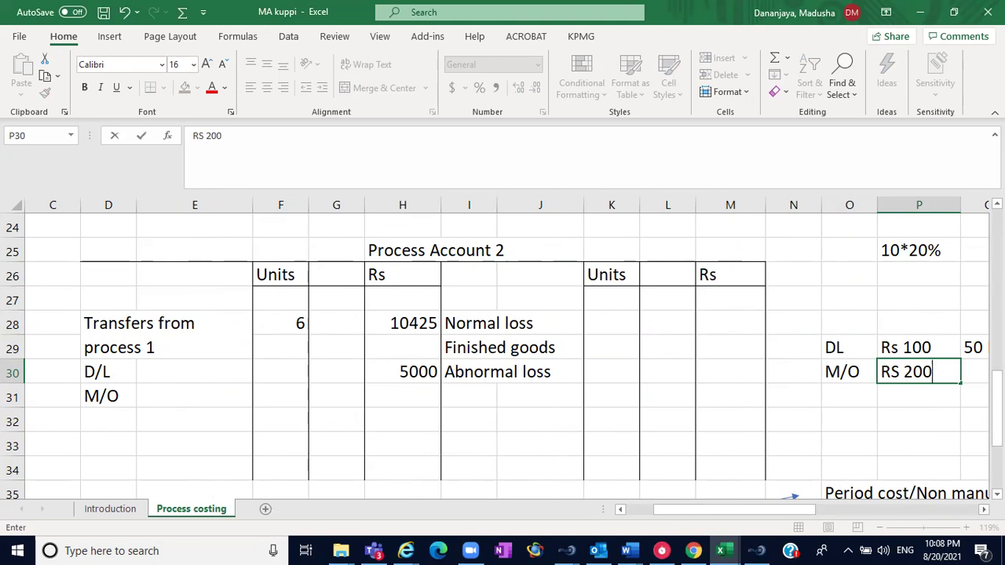
Complete the M/O working with 50 hours in Q30 and the amount 10000 in S30.
scroll(893, 392, right, 2)
click(888, 374)
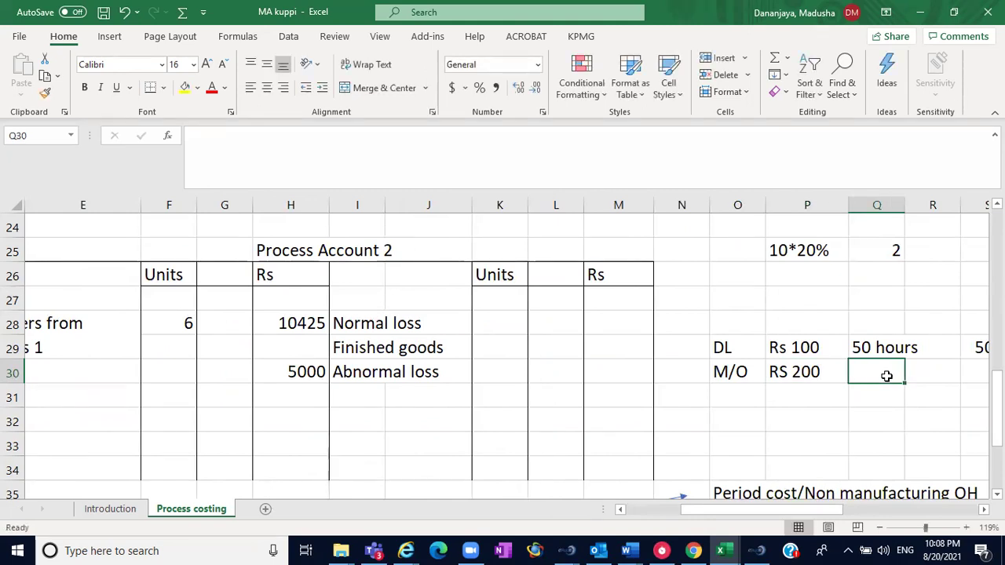
text(50)
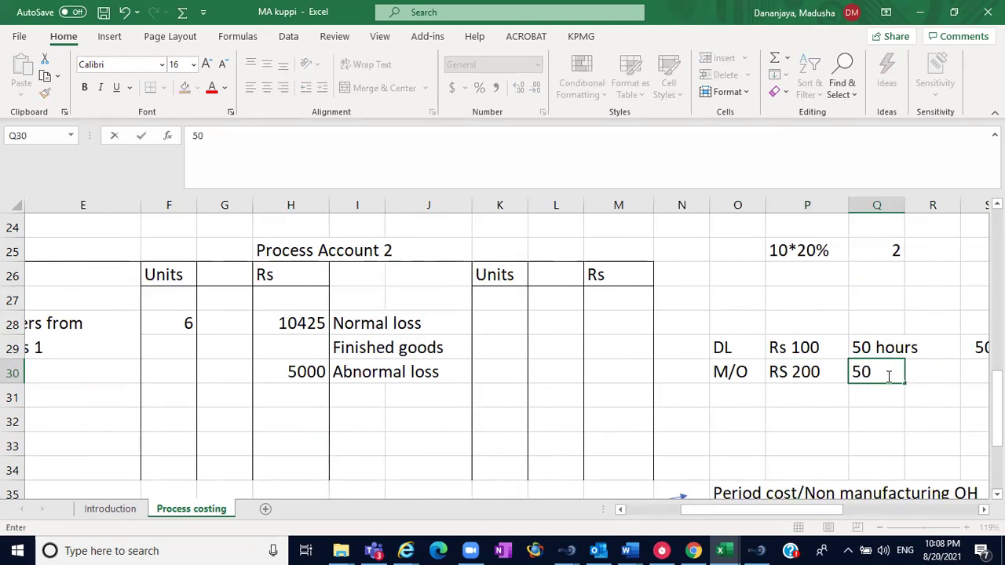
text( hours)
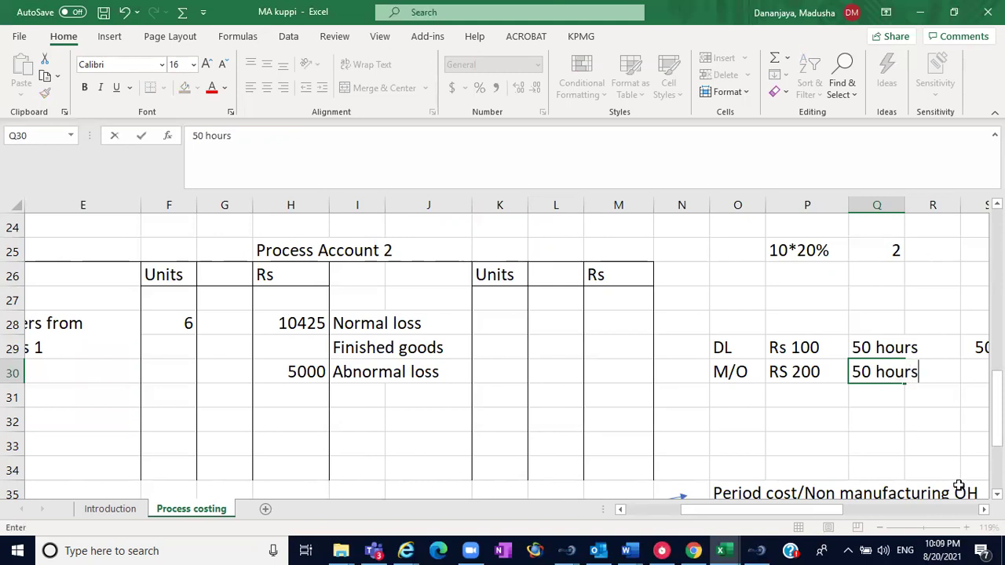
scroll(777, 398, right, 2)
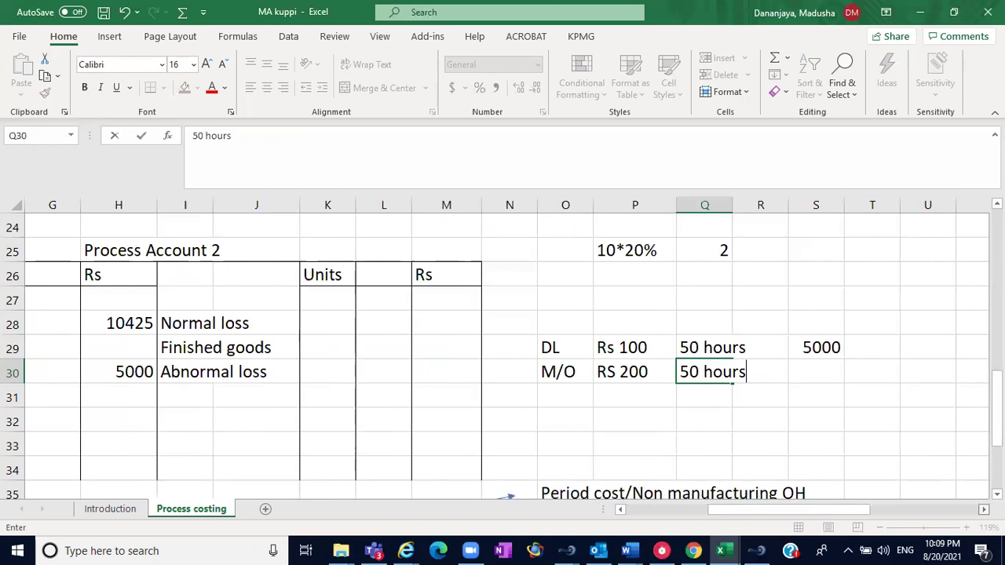
click(698, 406)
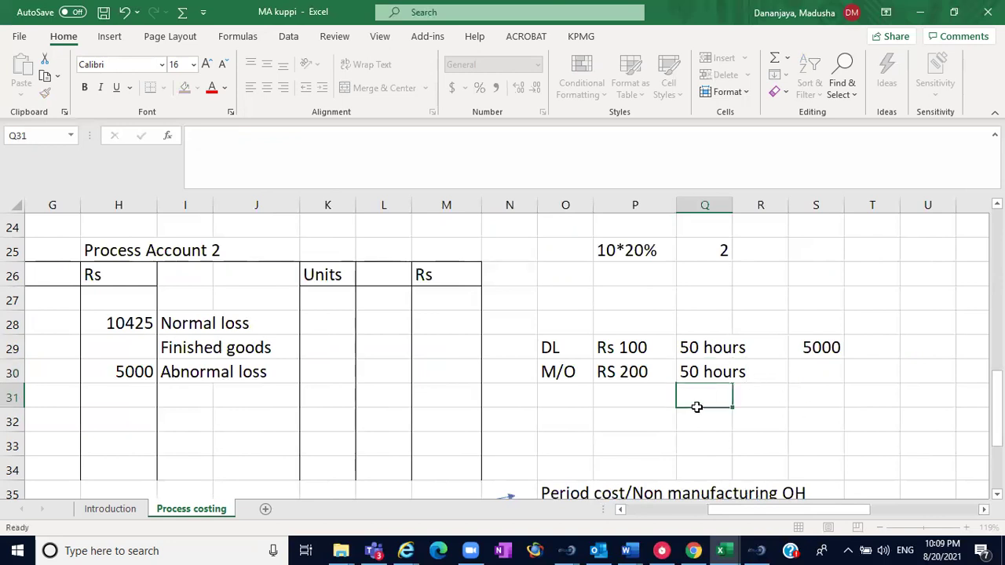
click(804, 378)
text(10000)
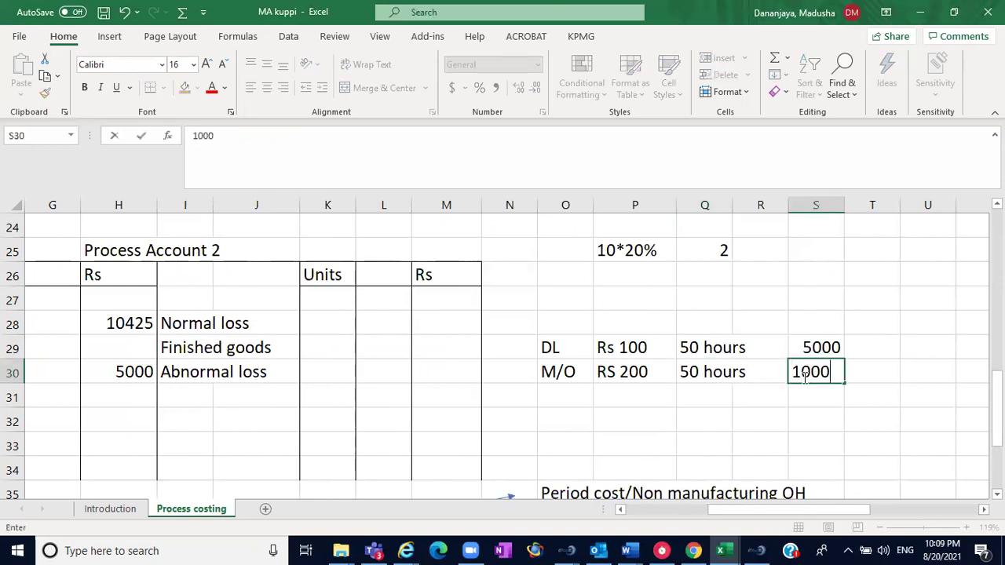
Enter 10000 as the M/O cost in the Rs column of Process Account 2, cell H31.
click(689, 507)
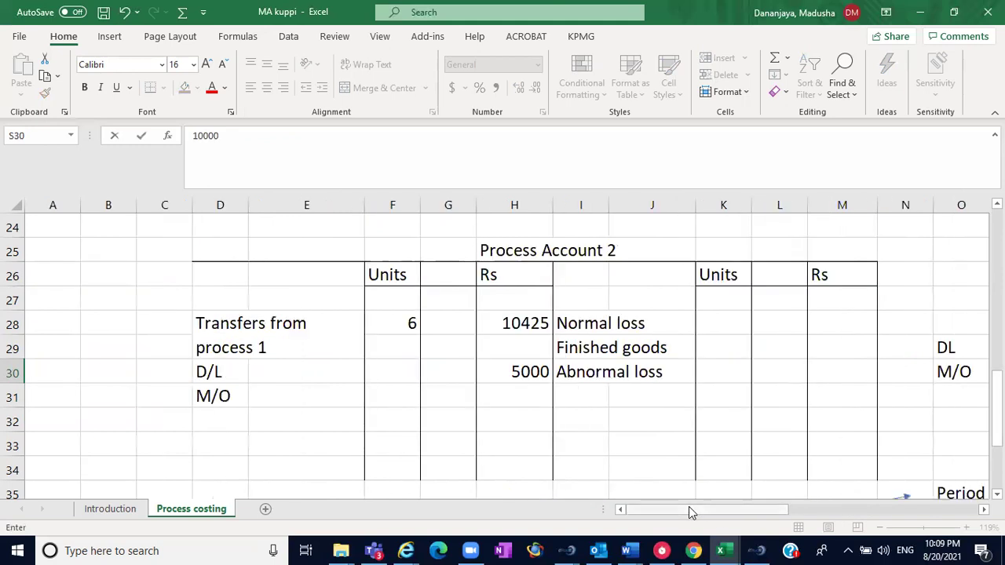
click(517, 397)
text(100000)
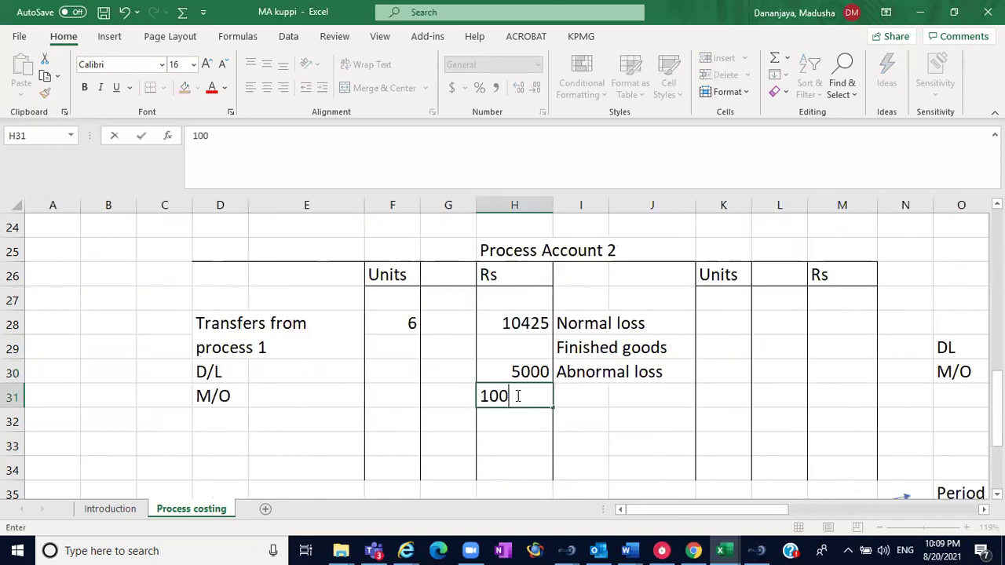
key(BackSpace)
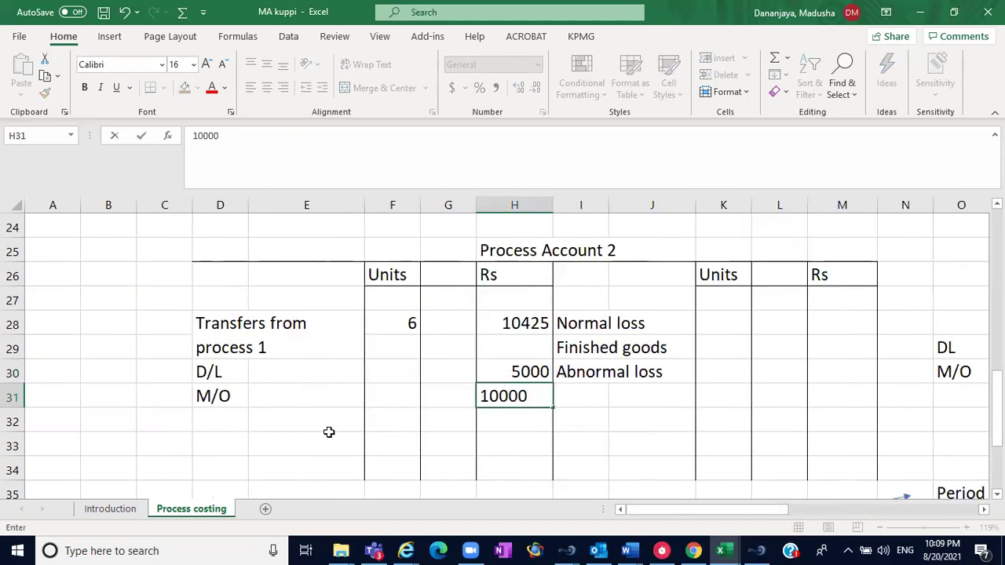
click(329, 434)
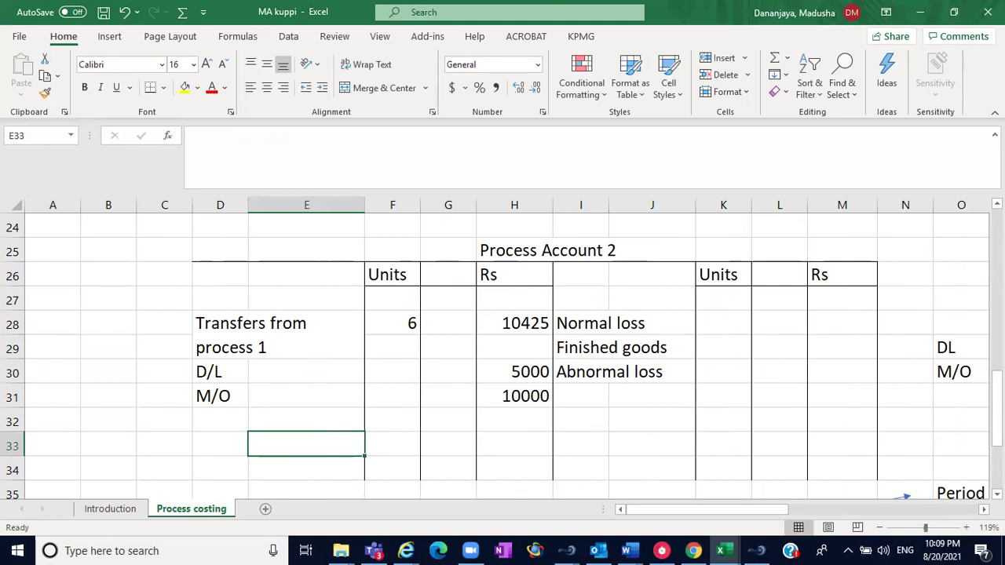
Compare the input units of Process Account 1 with those of Process Account 2, then review the latter's Finished goods row.
scroll(981, 272, up, 4)
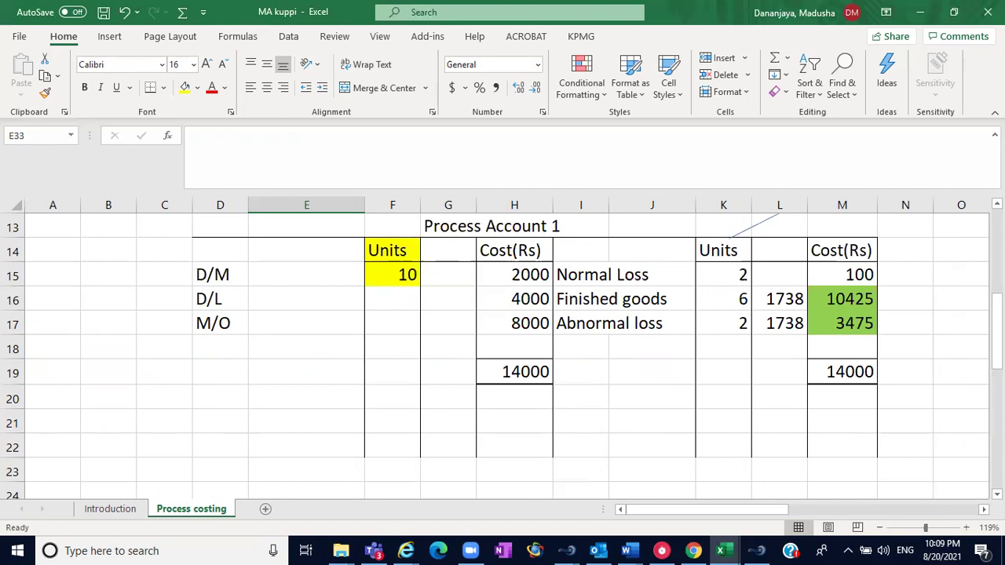
click(400, 283)
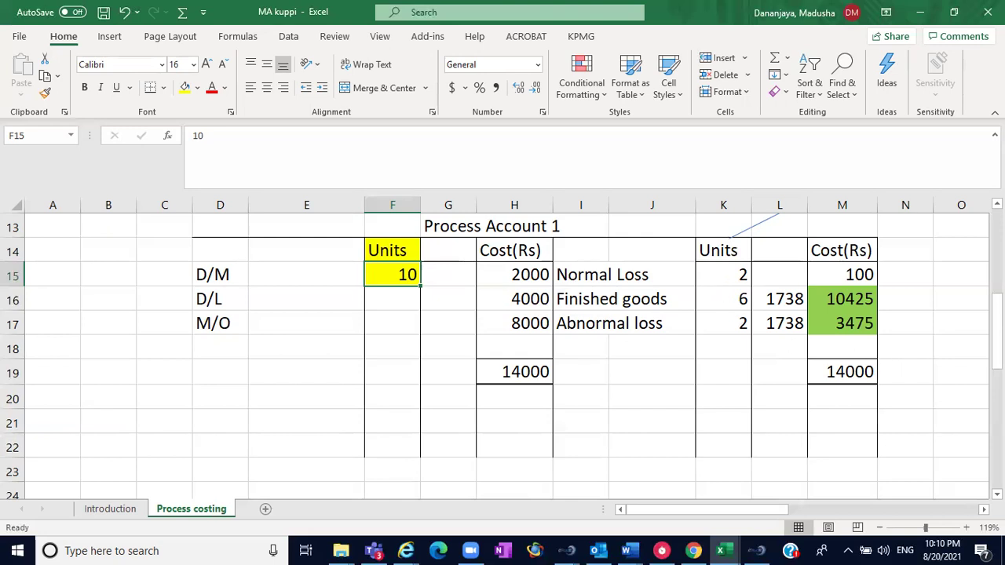
scroll(502, 358, down, 3)
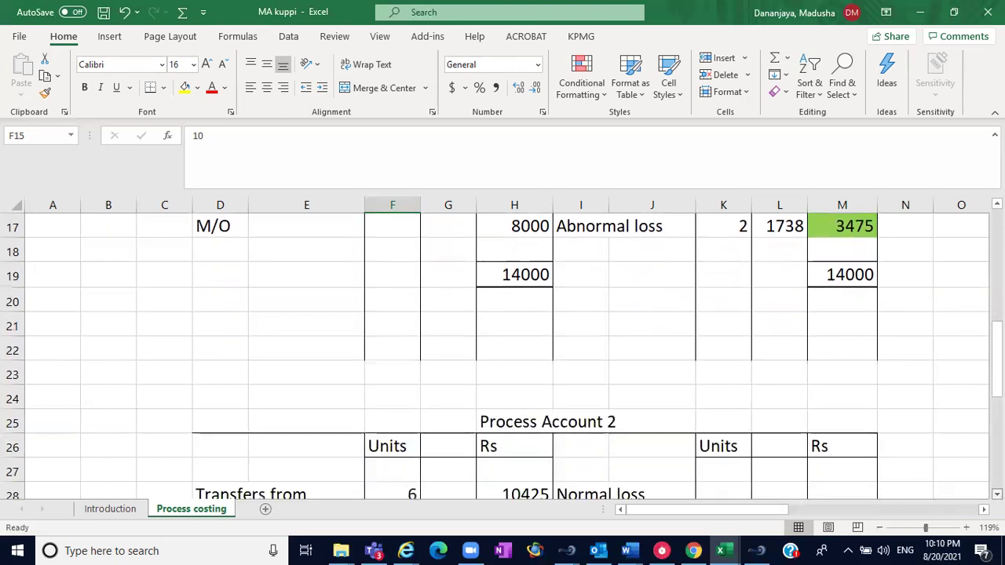
scroll(503, 357, down, 1)
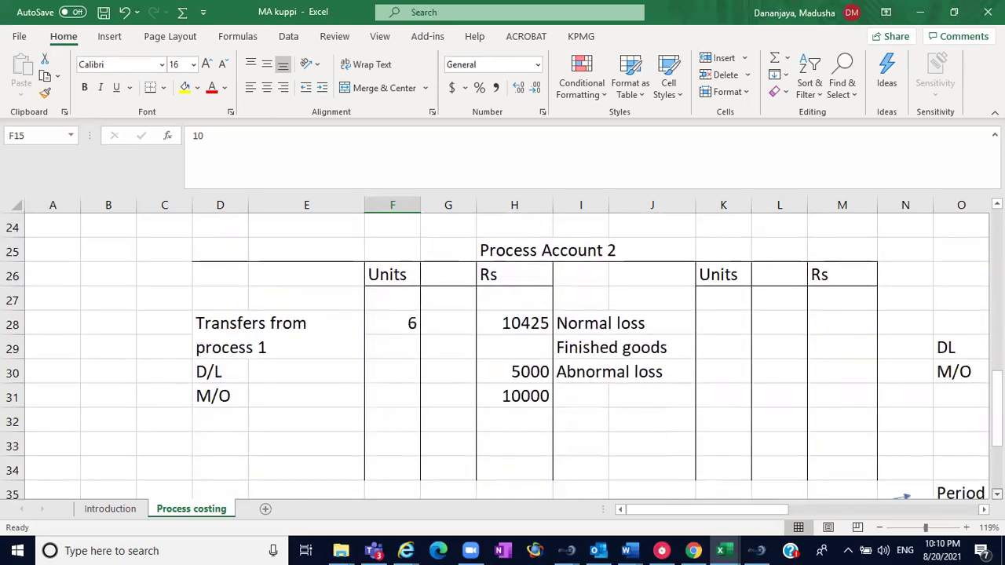
click(407, 322)
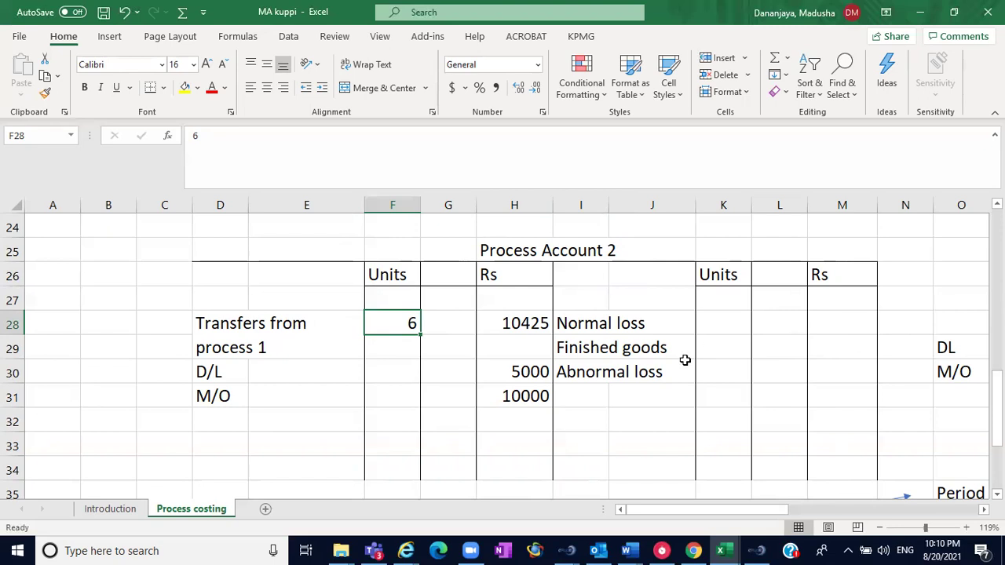
click(720, 346)
drag(683, 346, 847, 344)
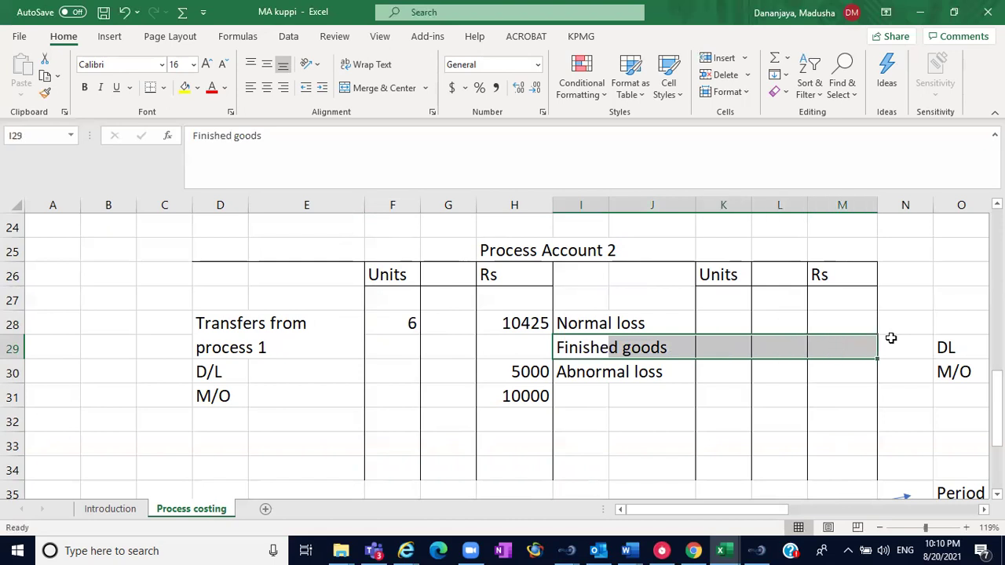
Trace the Finished goods row of Process Account 1 to the Transfers from process 1 entry in Process Account 2.
scroll(892, 338, up, 4)
click(613, 305)
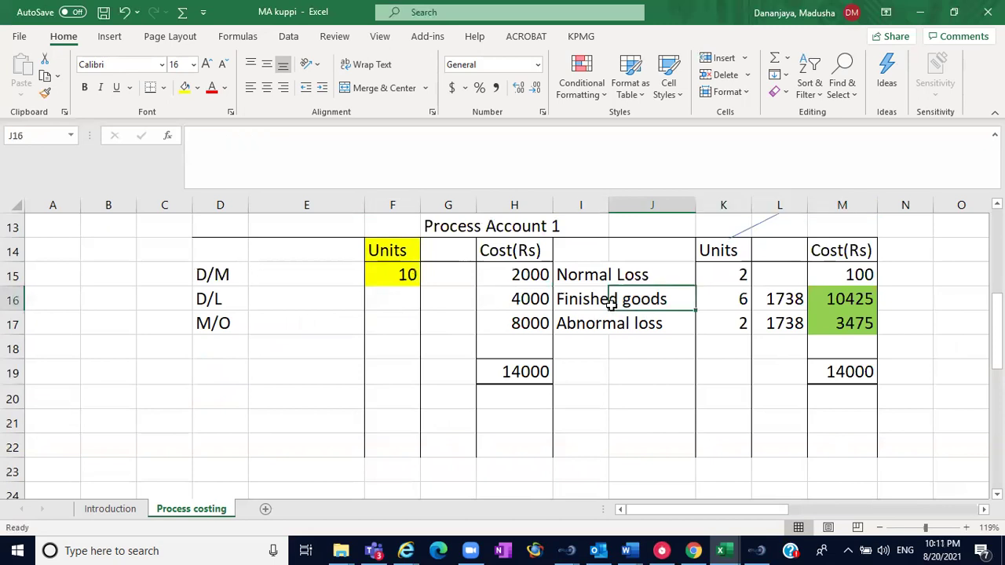
click(574, 302)
drag(574, 303, 828, 307)
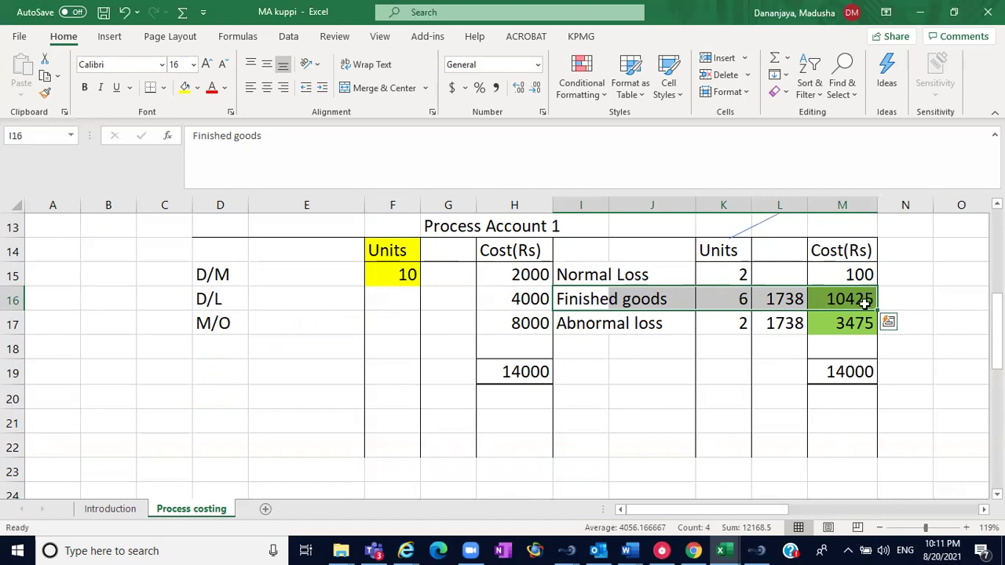
click(739, 299)
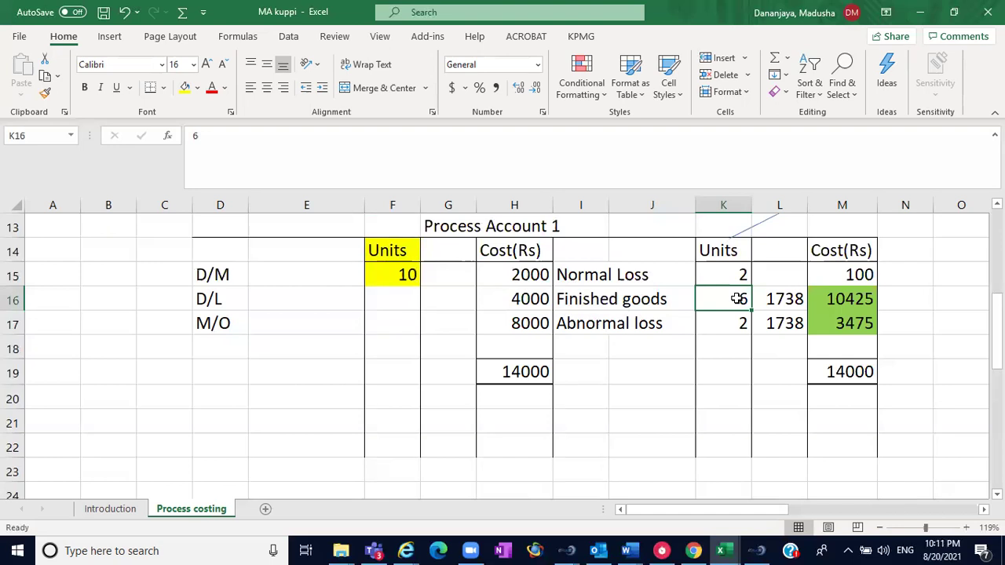
click(621, 298)
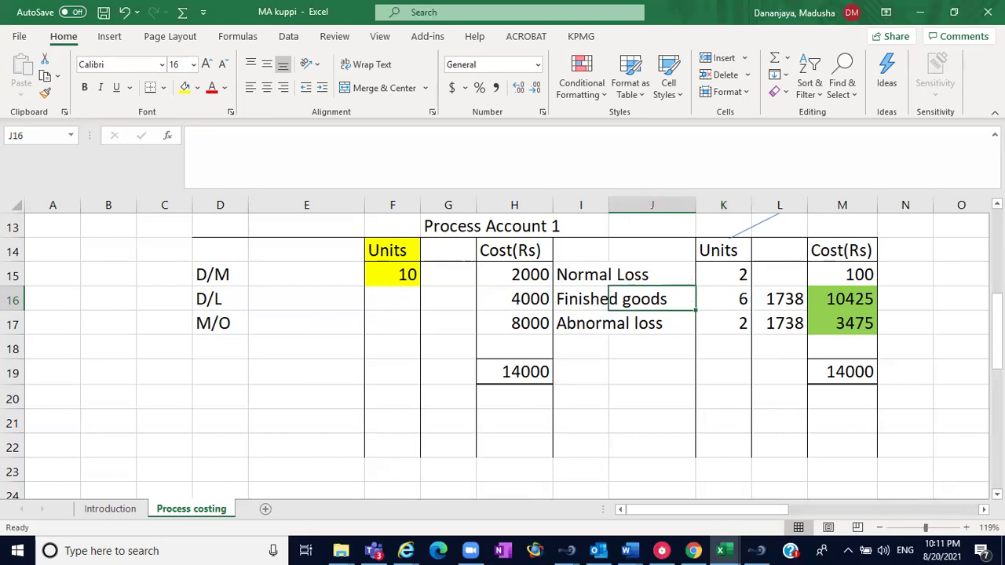
scroll(622, 299, down, 3)
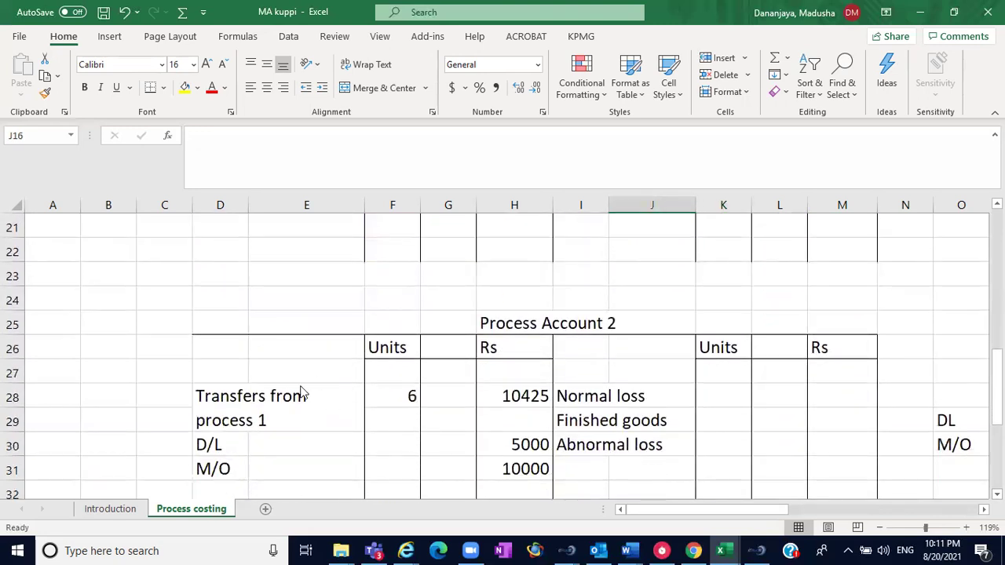
click(302, 394)
drag(355, 389, 412, 395)
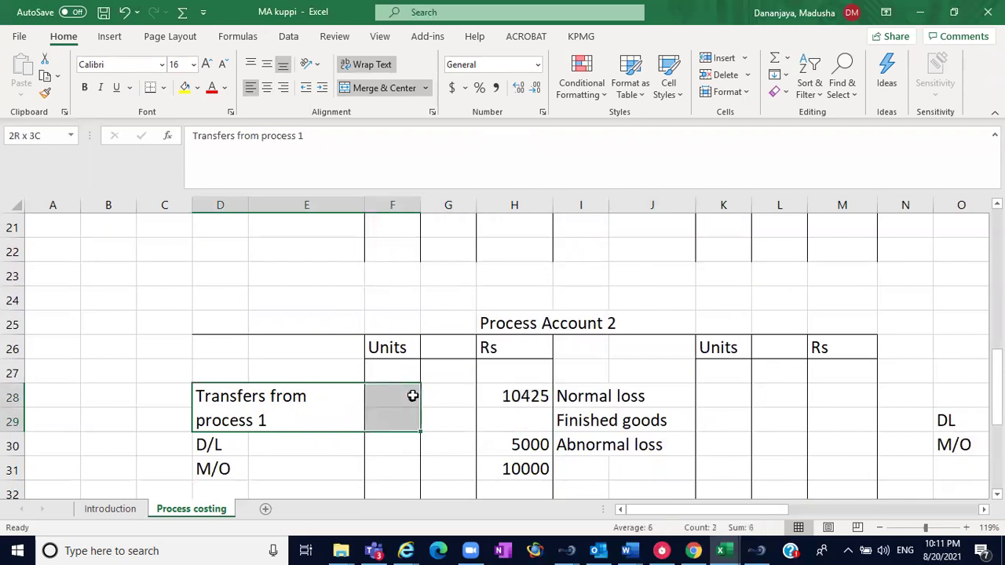
click(412, 395)
key(ctrl+z)
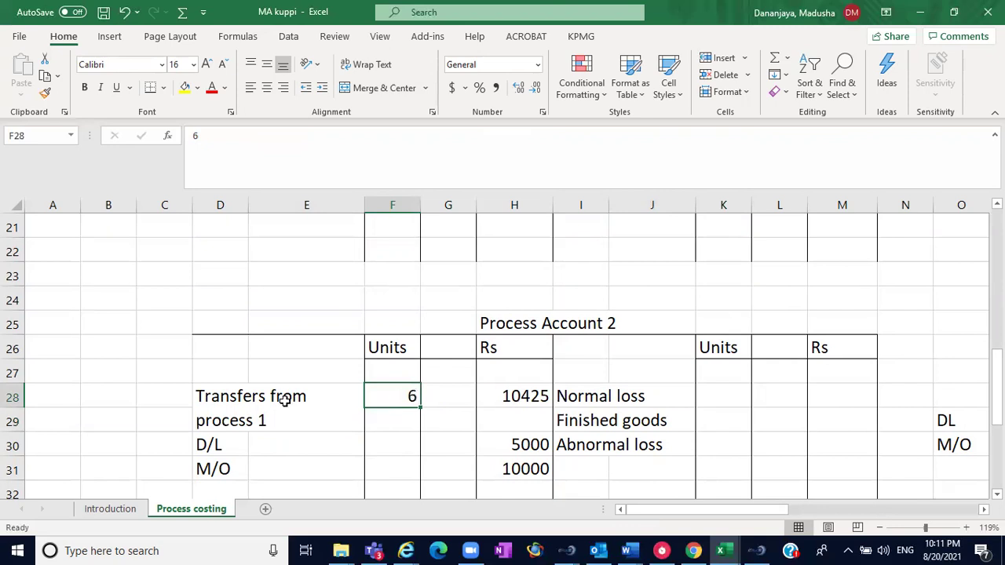
click(285, 400)
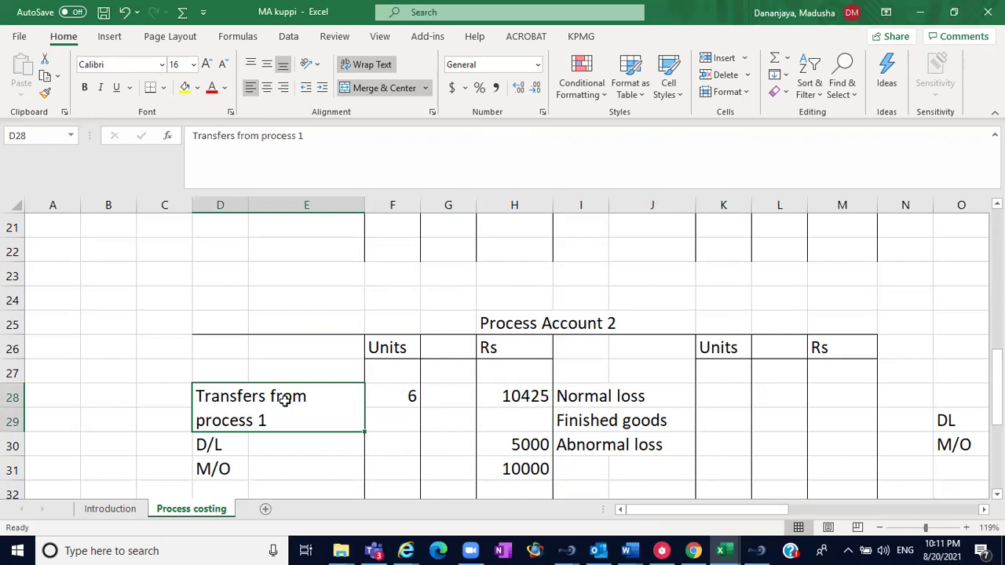
Examine the D/M units in Process Account 1 against the material workings in P18 and Q20, then return to Process Account 2.
scroll(508, 359, up, 4)
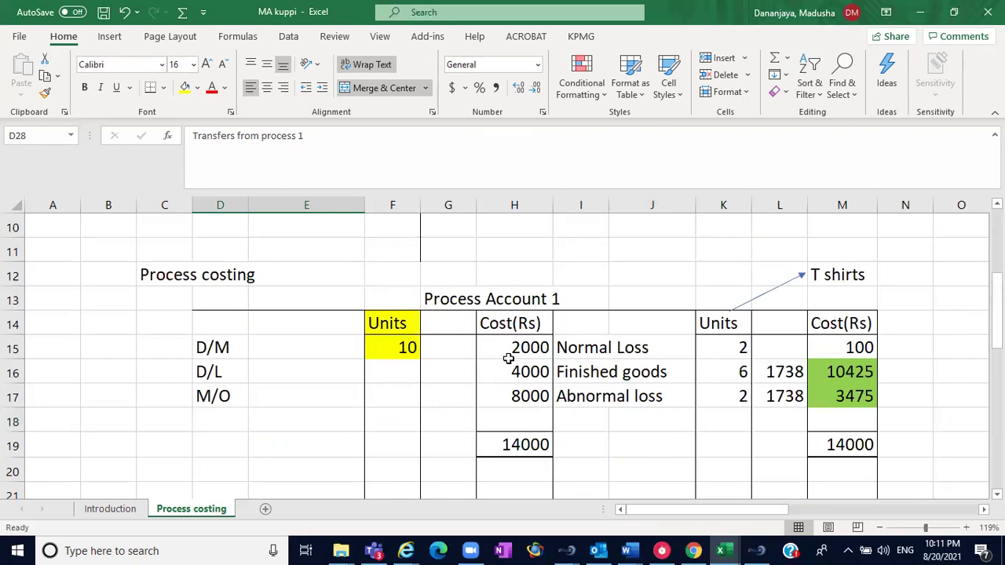
click(402, 354)
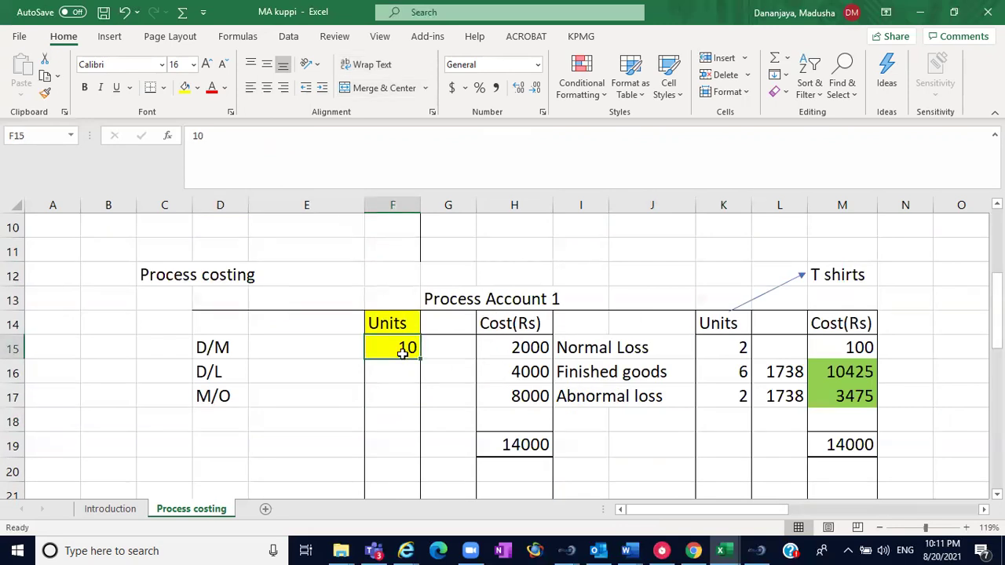
click(228, 351)
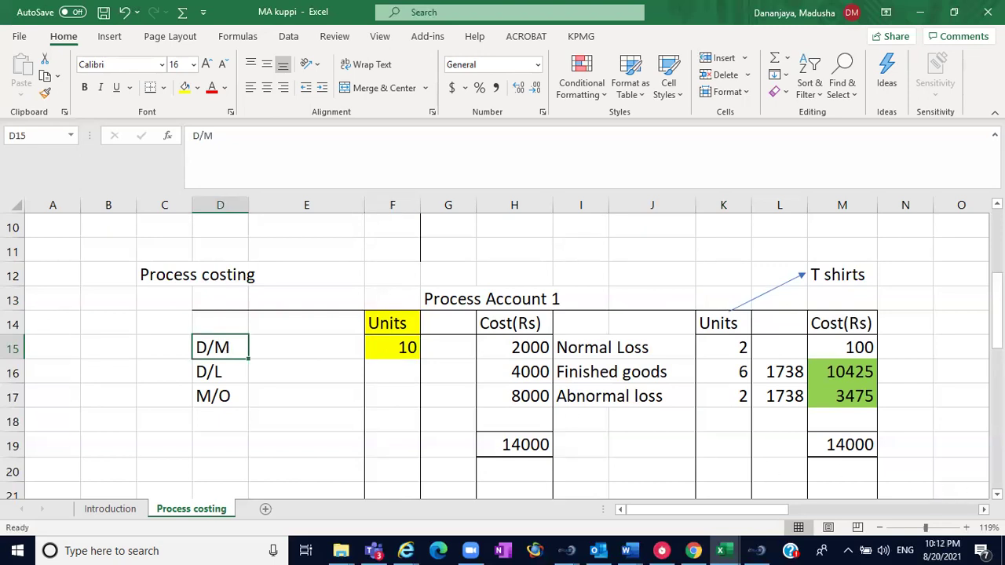
scroll(511, 353, right, 4)
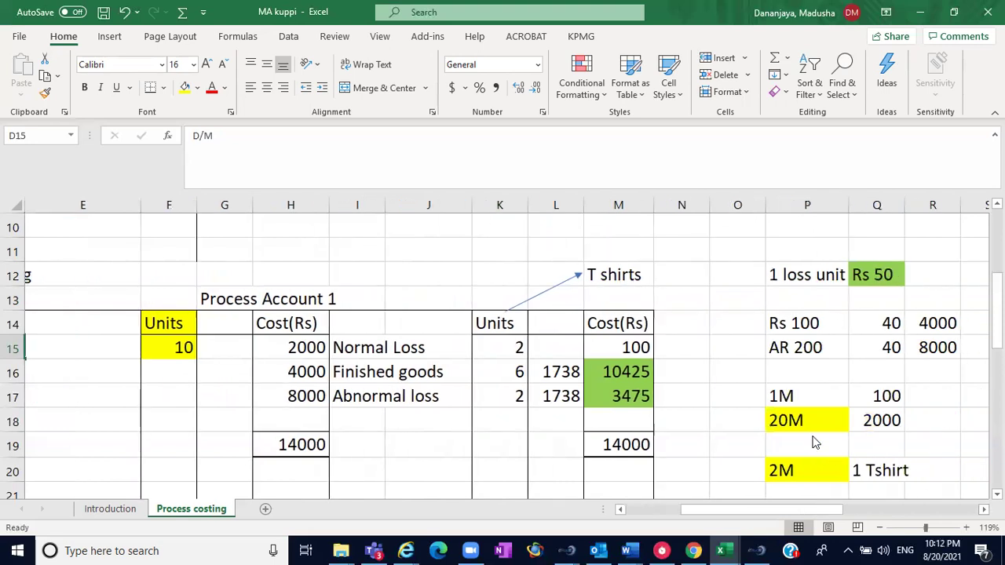
click(796, 422)
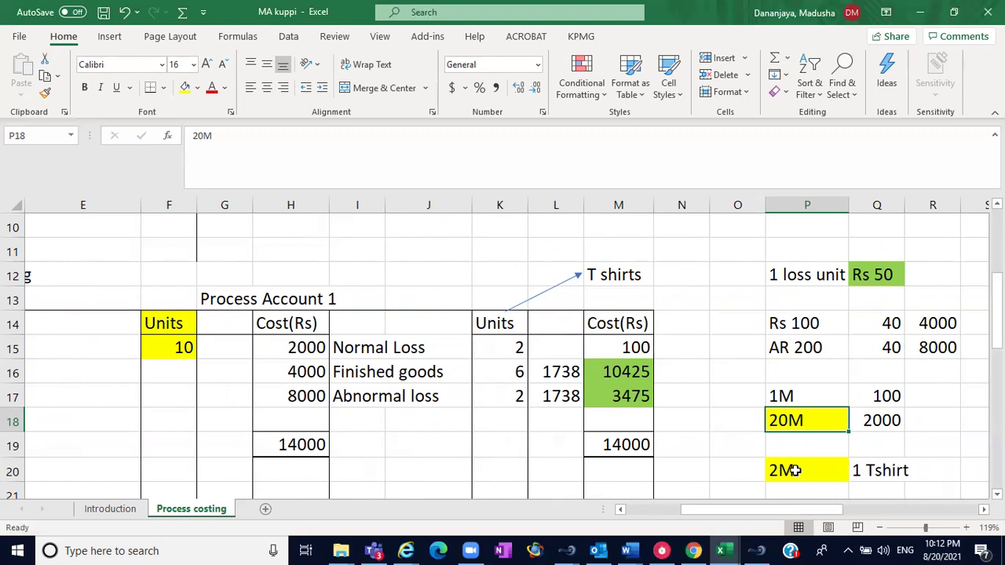
click(868, 471)
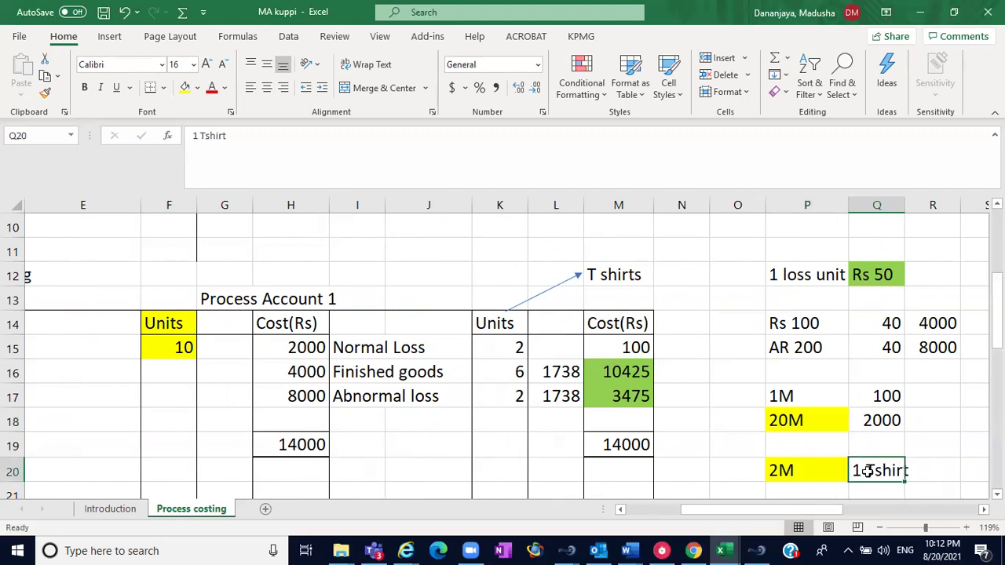
click(658, 514)
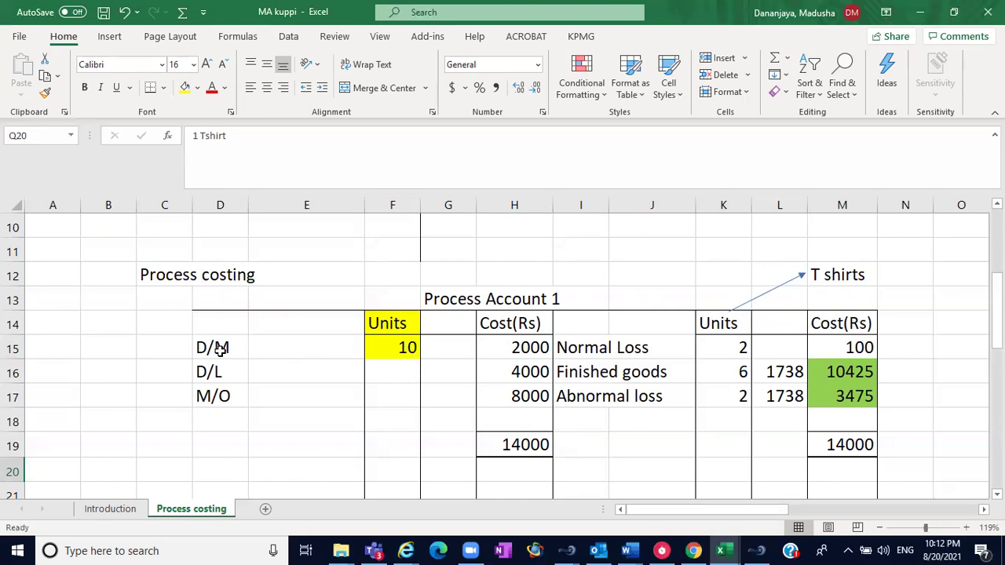
click(389, 344)
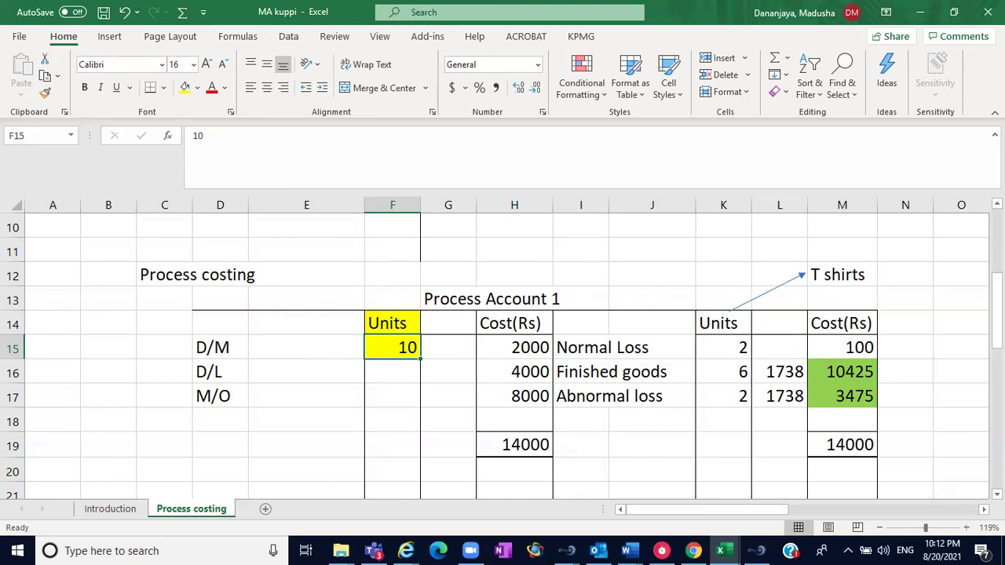
scroll(442, 429, down, 4)
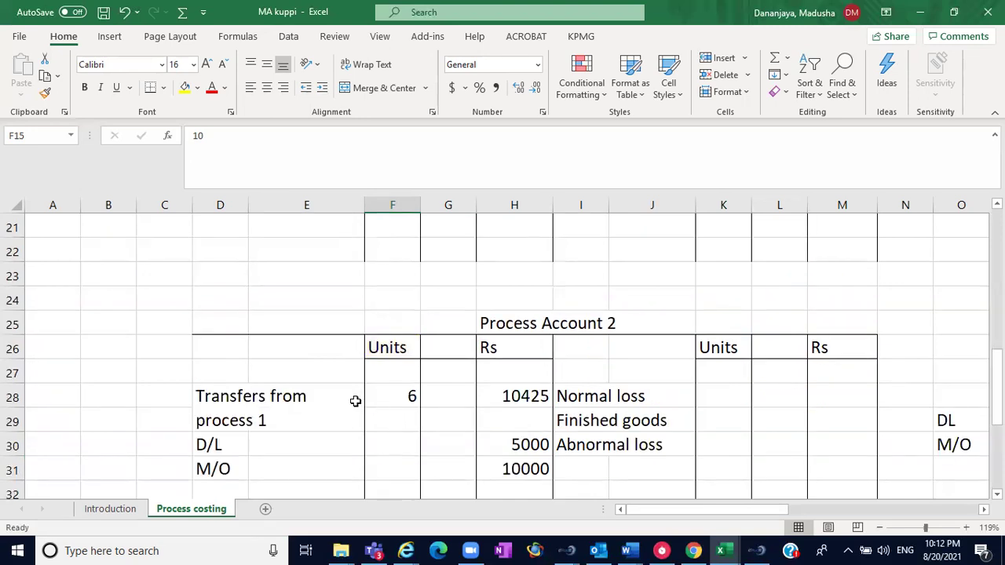
Note a normal loss of 16.67% in the workings beside Process Account 2, with the label in O32 and rate in Q32.
click(402, 396)
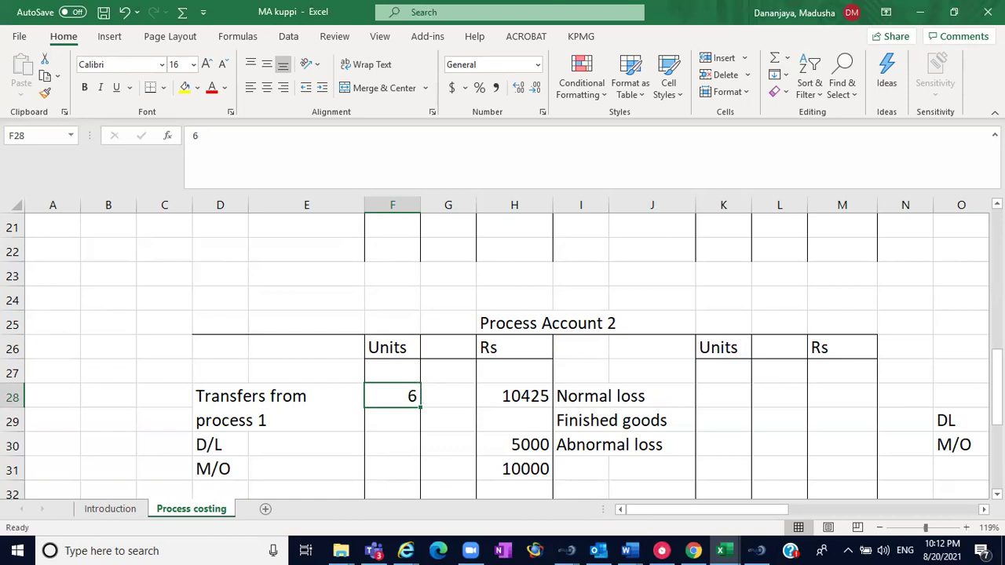
scroll(503, 361, down, 2)
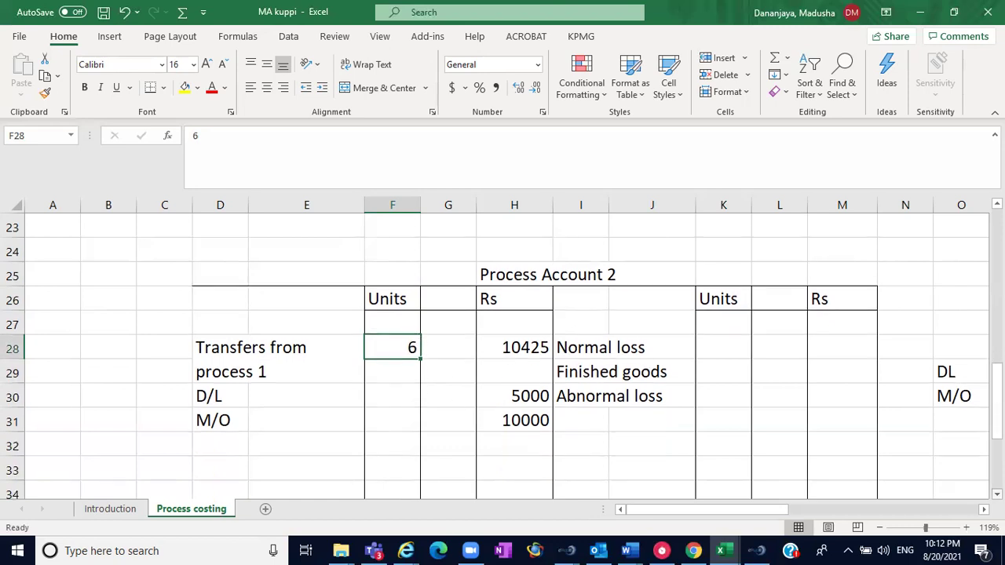
scroll(503, 354, right, 3)
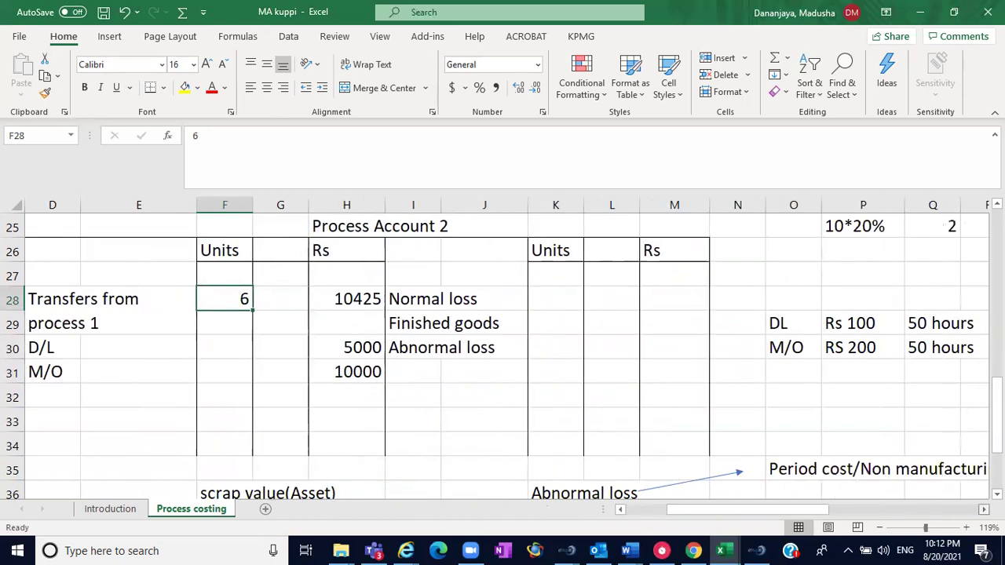
click(788, 387)
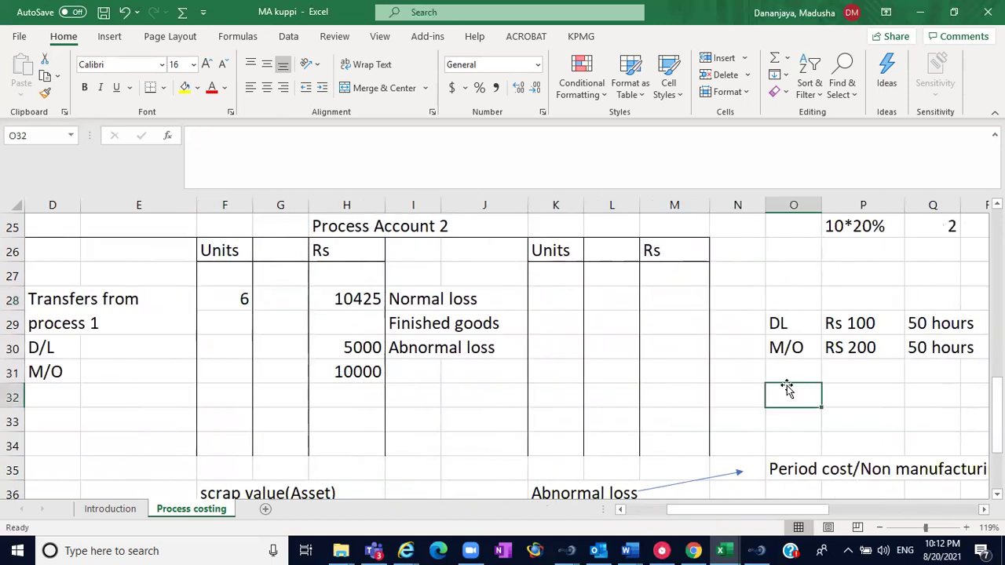
text(no)
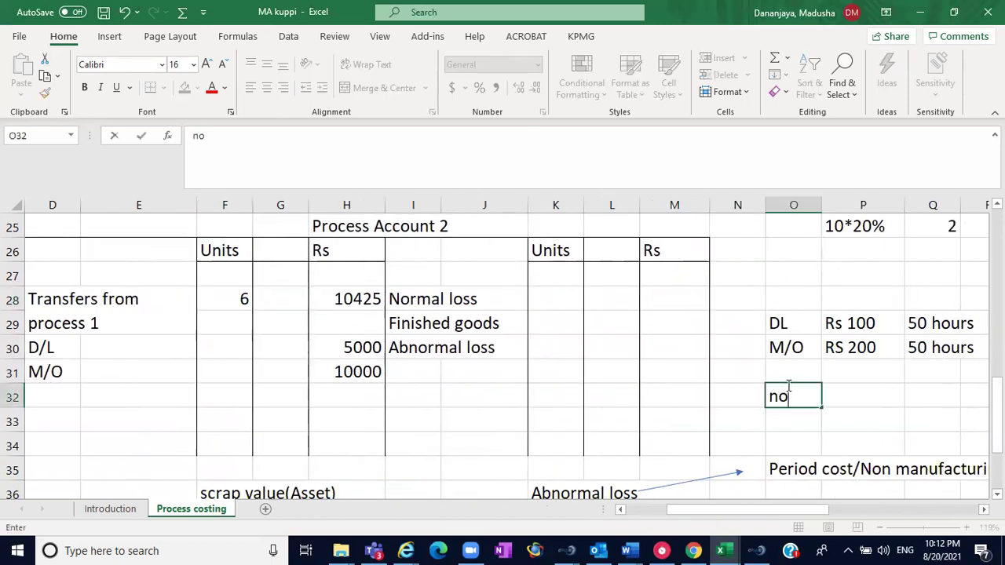
text(rmal loss)
click(909, 400)
text(16)
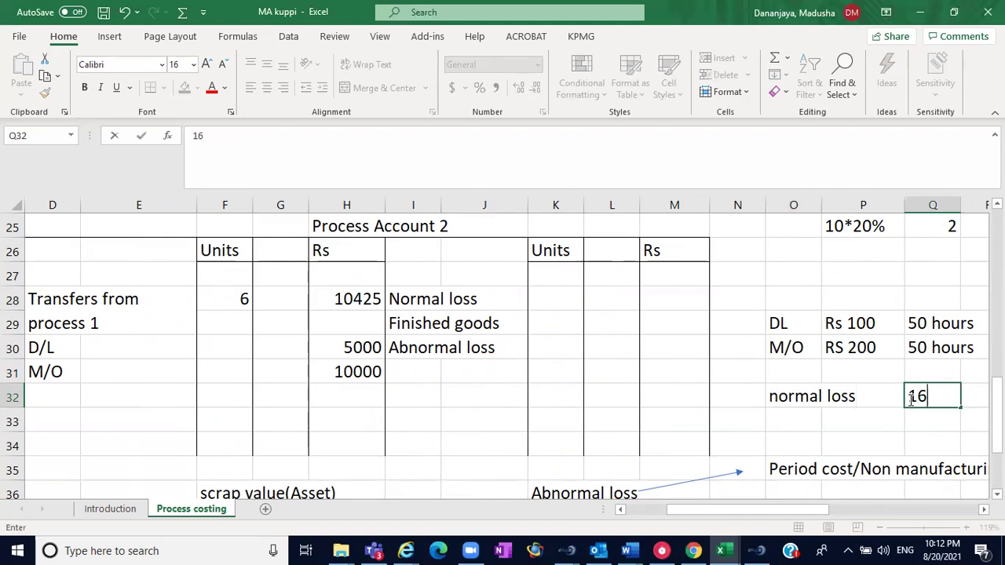
text(.67%)
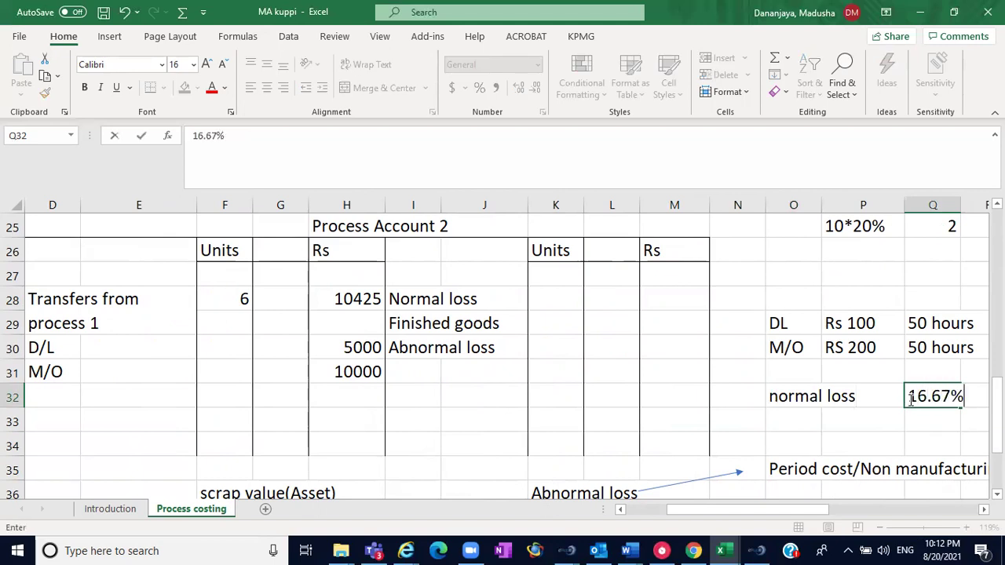
click(870, 417)
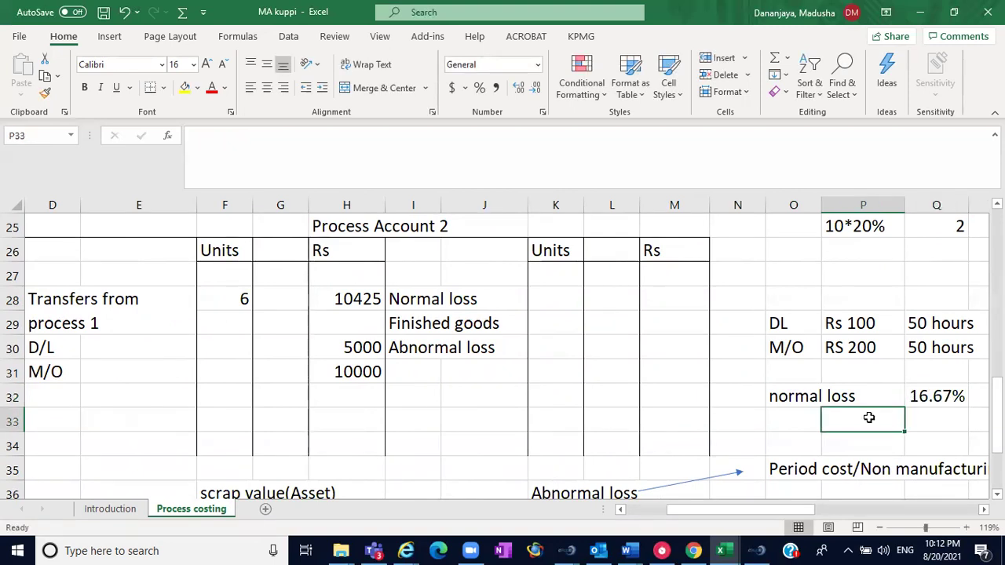
Enter 1 as the Normal loss units of Process Account 2 in cell K28, based on the 6 units transferred in.
click(234, 303)
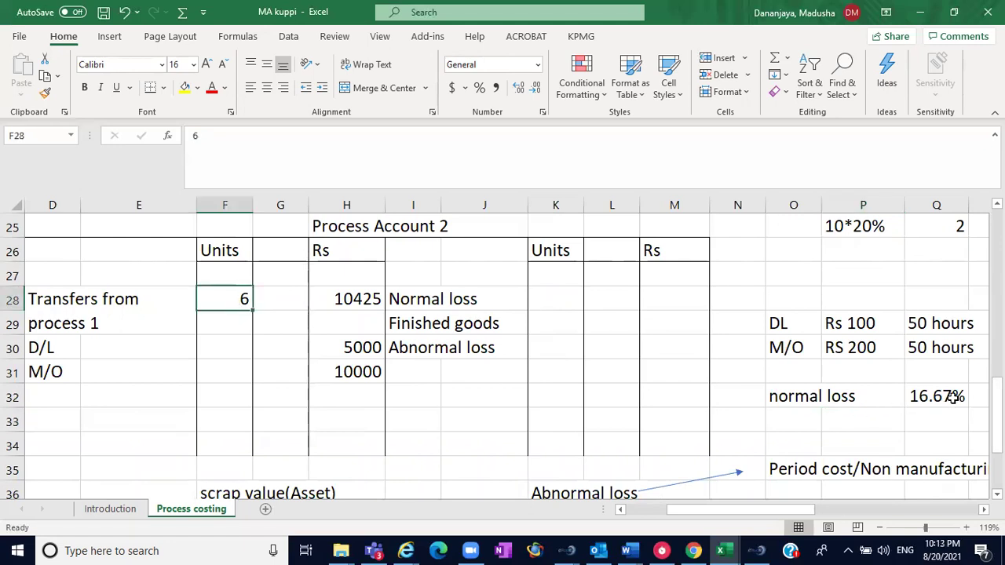
click(577, 296)
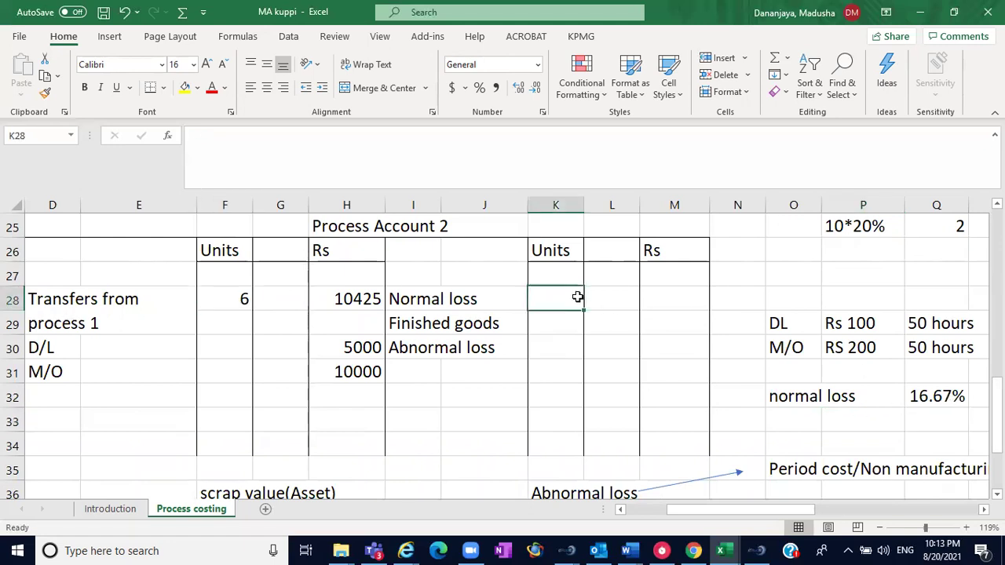
text(1)
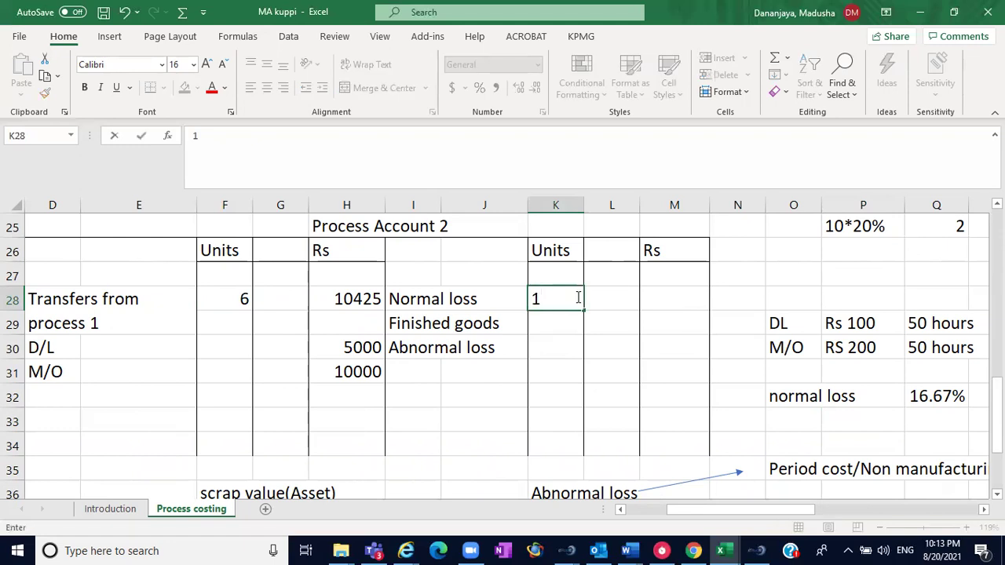
click(479, 347)
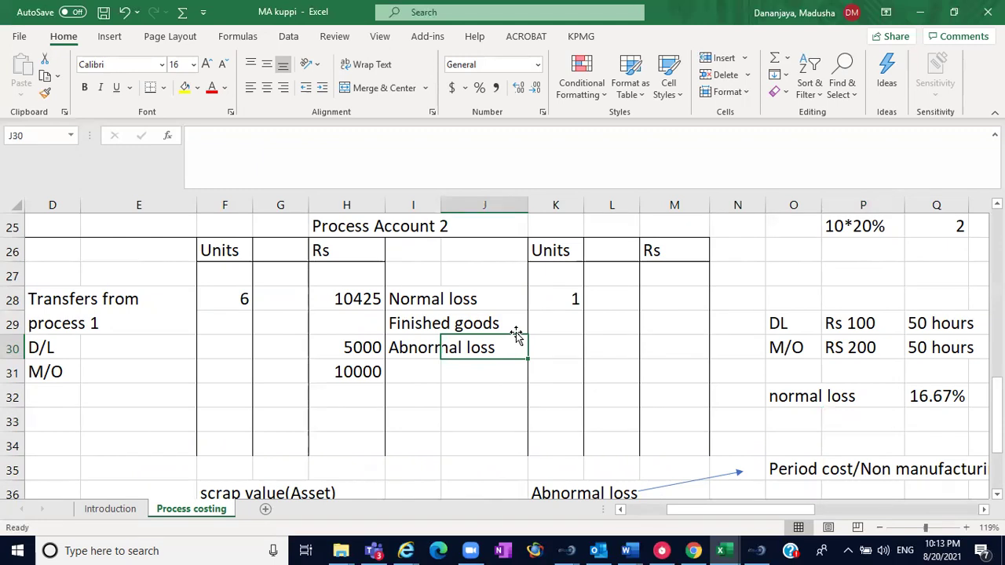
Enter 4 as the Finished goods units in K29 and 1 as the Abnormal loss units in K30.
click(566, 320)
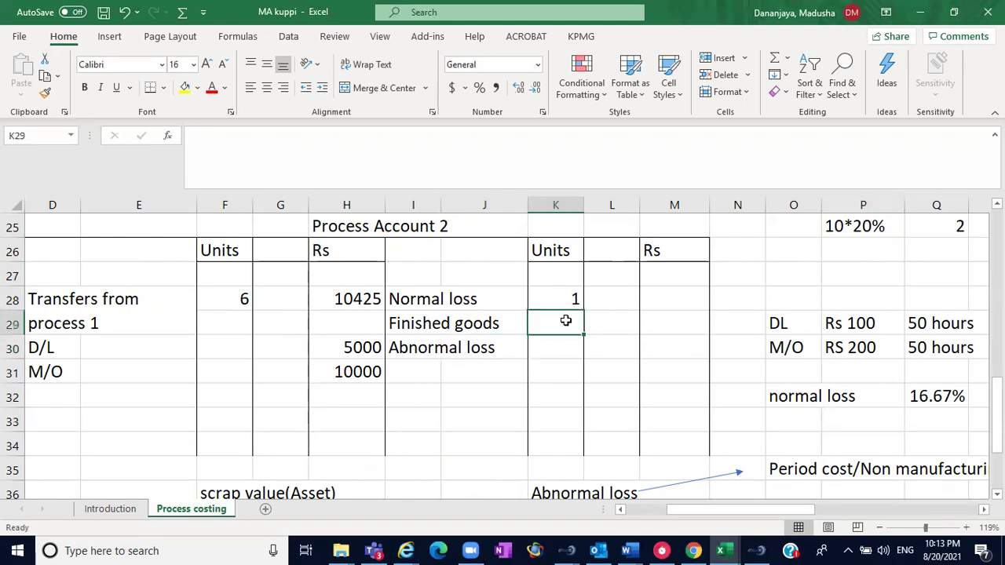
text(4)
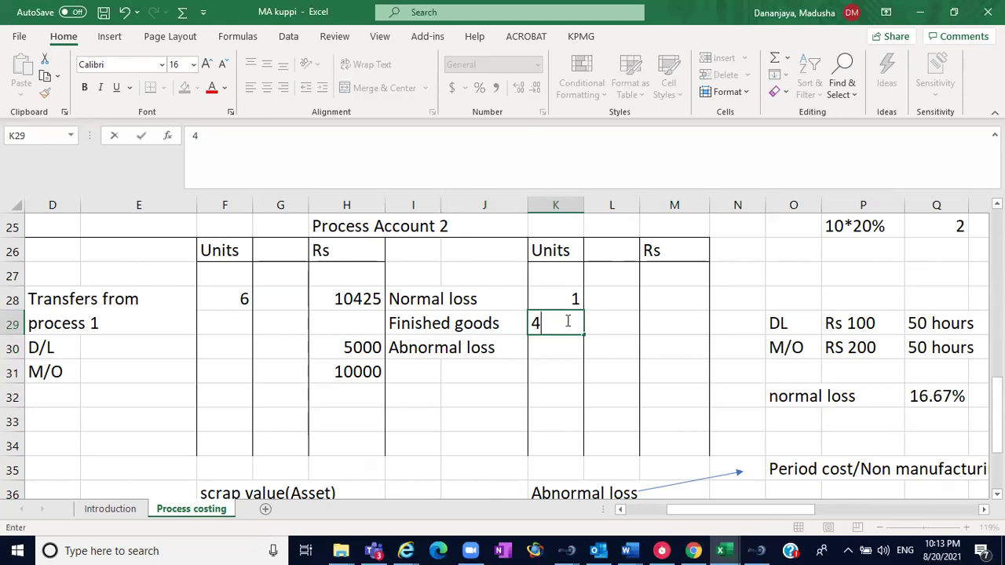
click(763, 281)
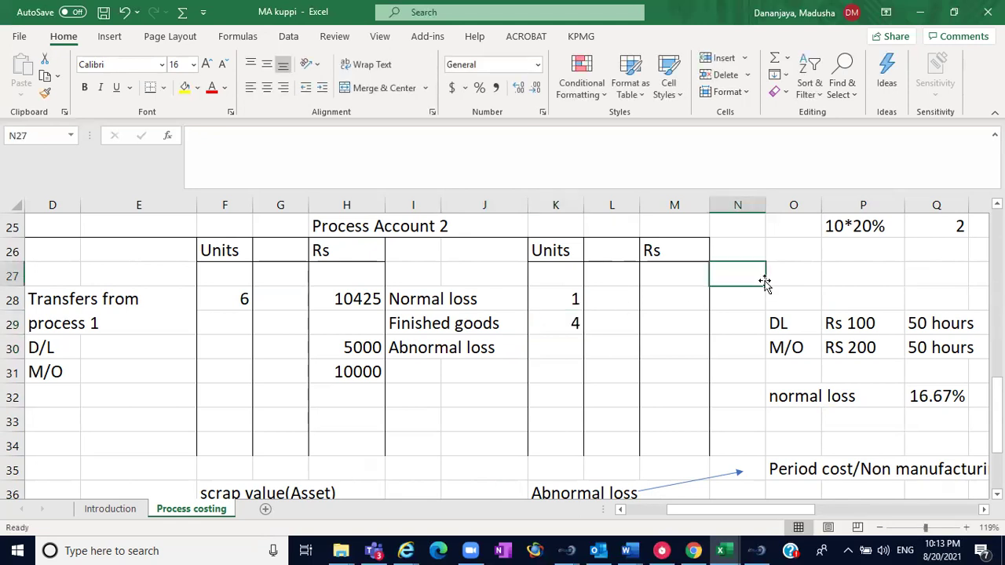
click(551, 356)
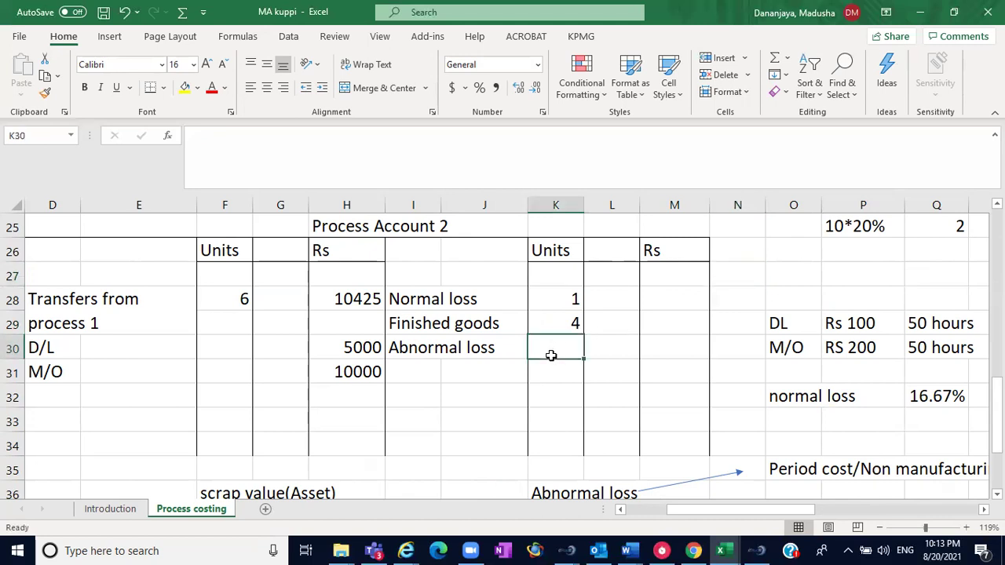
click(566, 324)
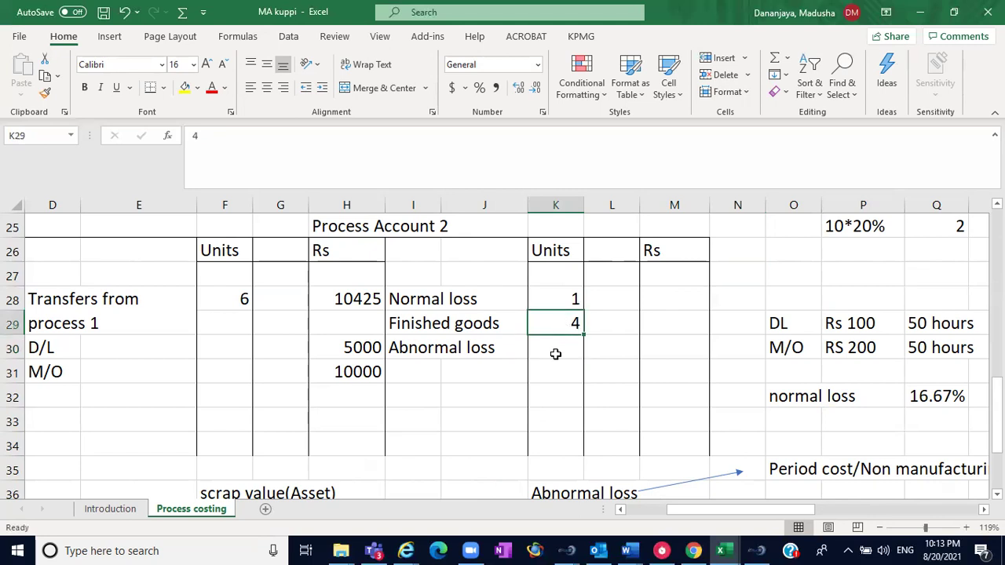
click(555, 353)
text(1)
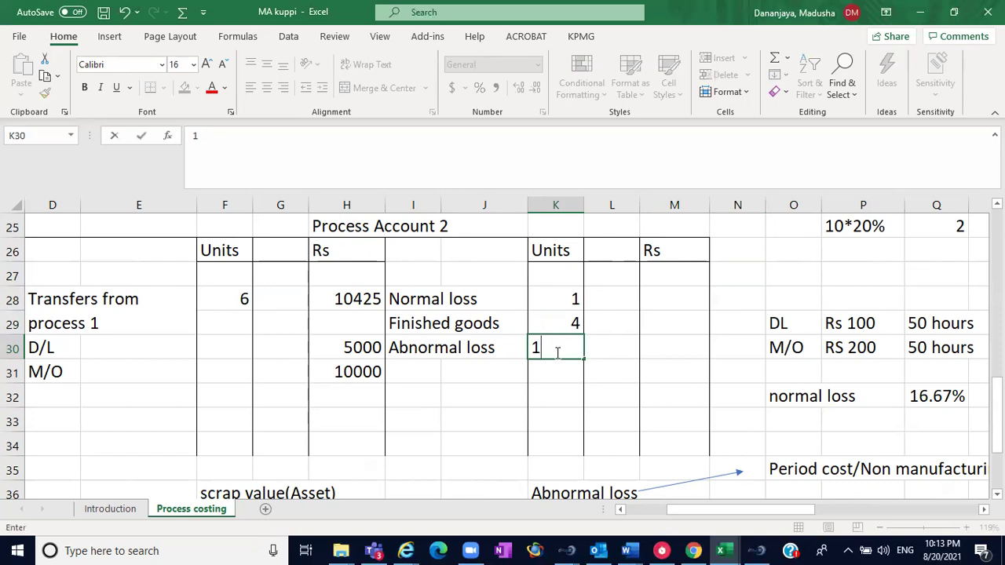
click(461, 414)
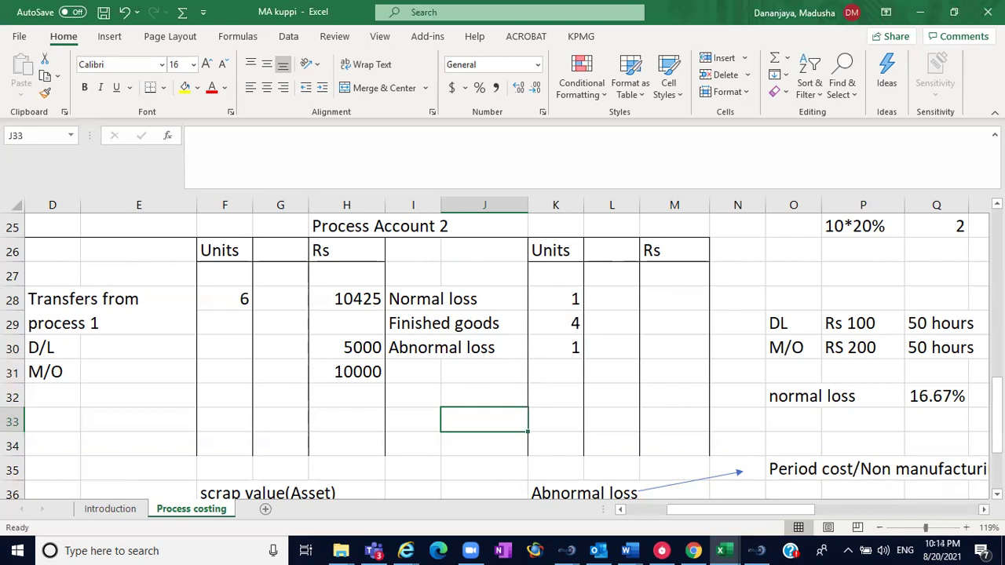
Review the Normal loss row of Process Account 2 against the scrap value and Abnormal loss accounts beneath it.
scroll(973, 497, down, 1)
scroll(995, 494, down, 1)
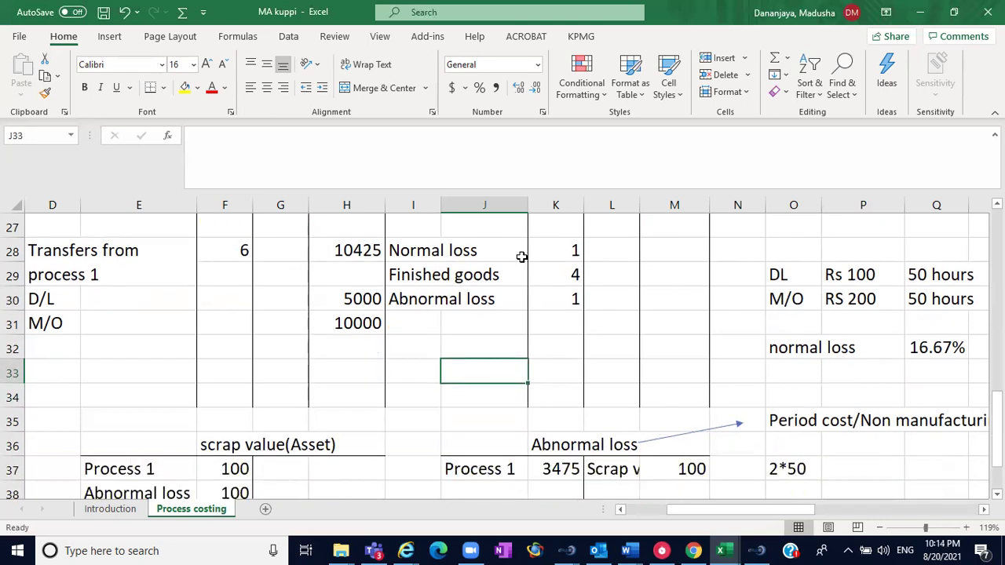
click(483, 253)
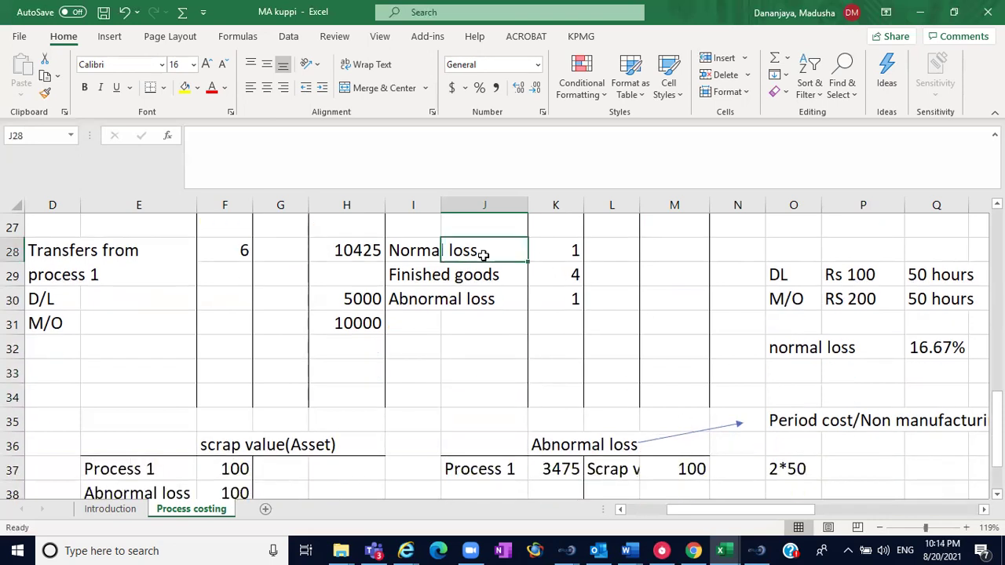
scroll(996, 494, down, 1)
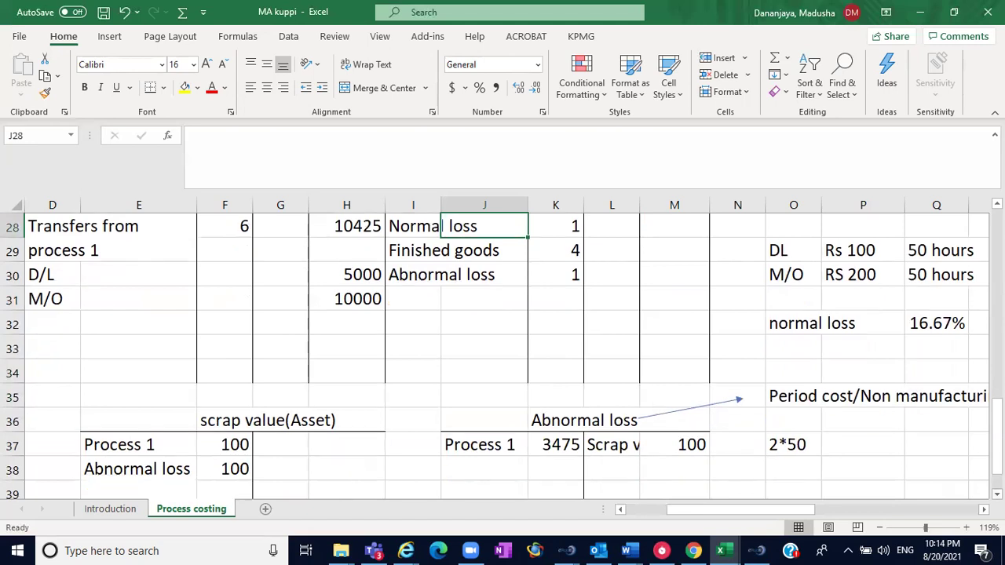
scroll(503, 350, up, 1)
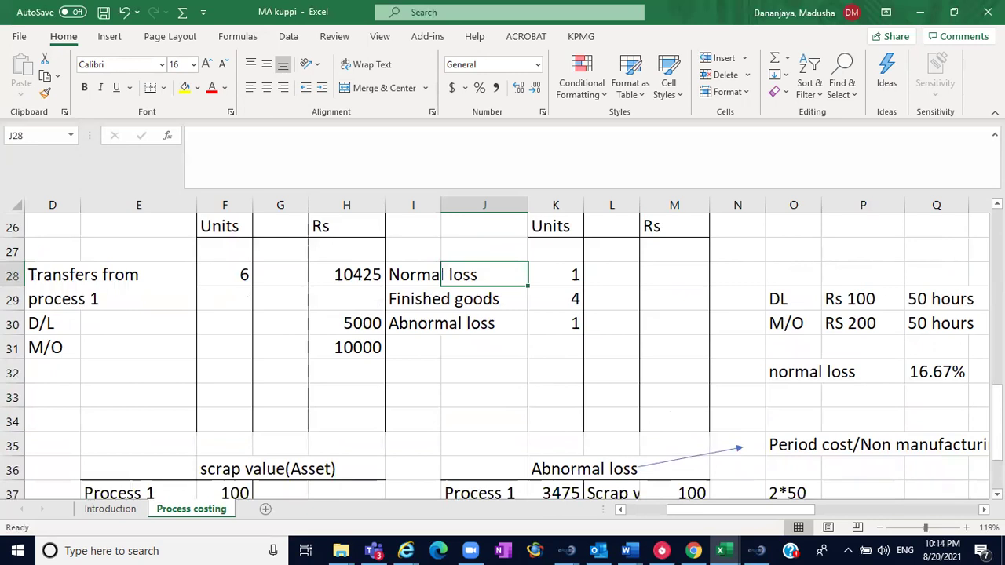
scroll(996, 494, down, 1)
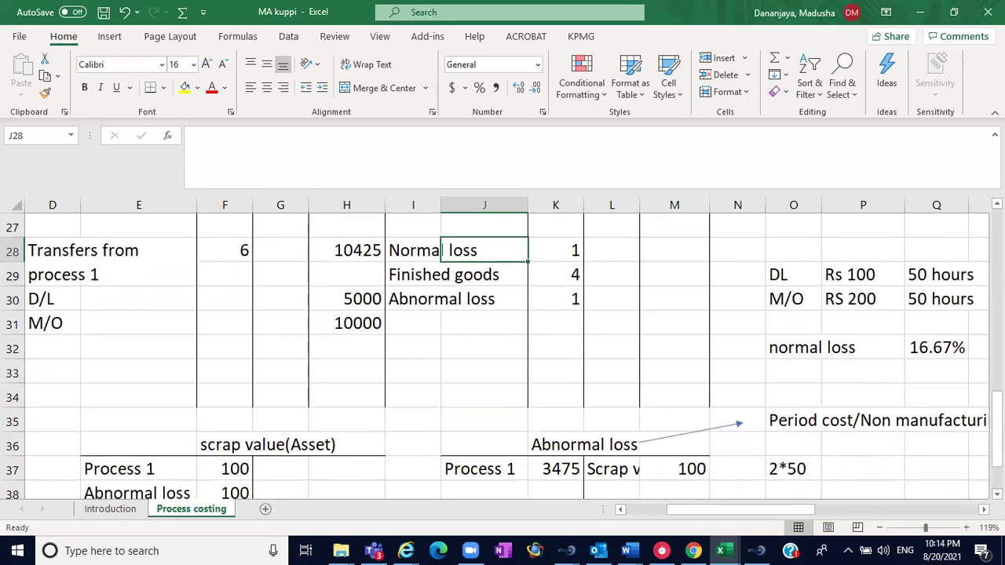
scroll(995, 203, up, 1)
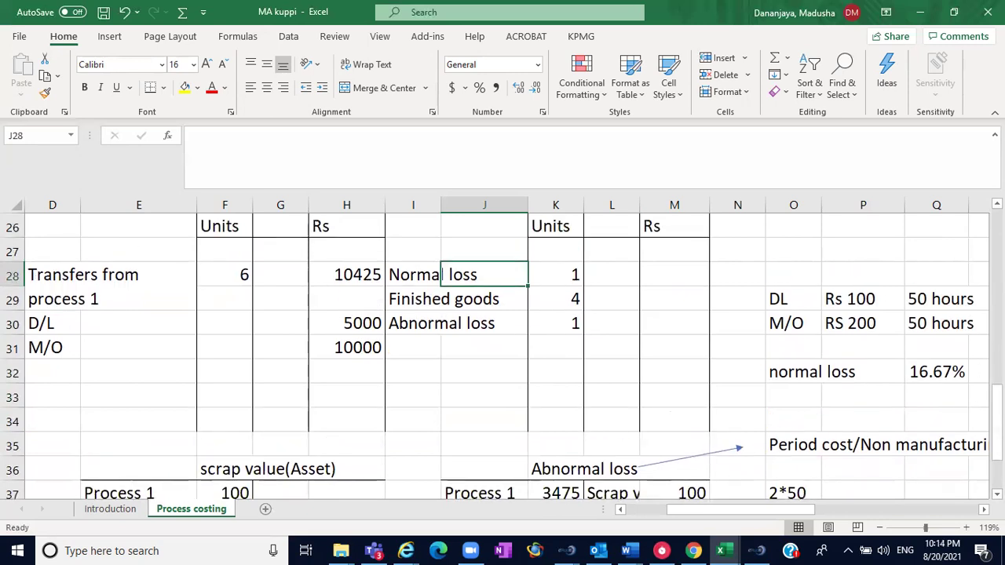
Add the working "loss units" in O33 with the value "rs 100 per unit" in Q33.
click(801, 398)
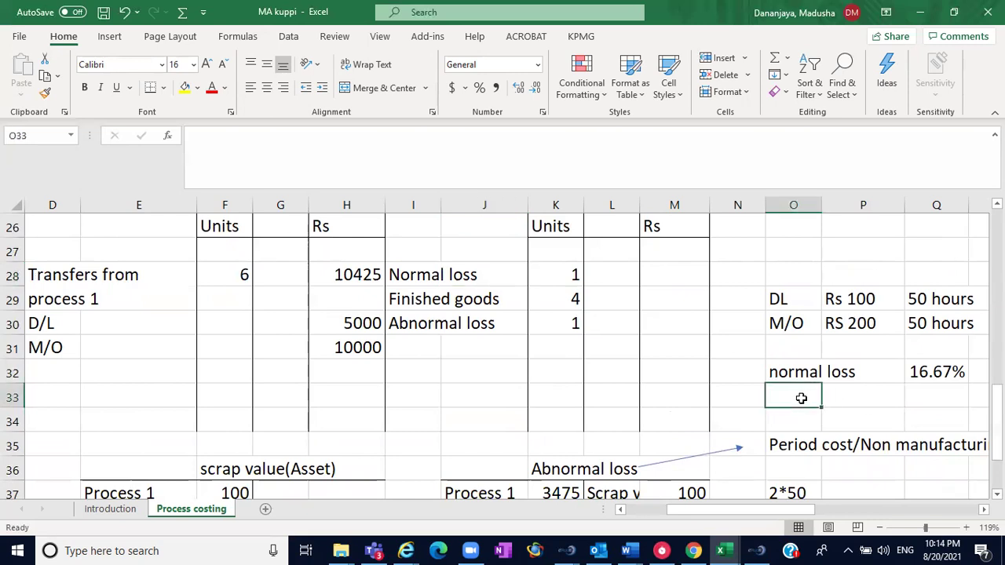
text(loss units)
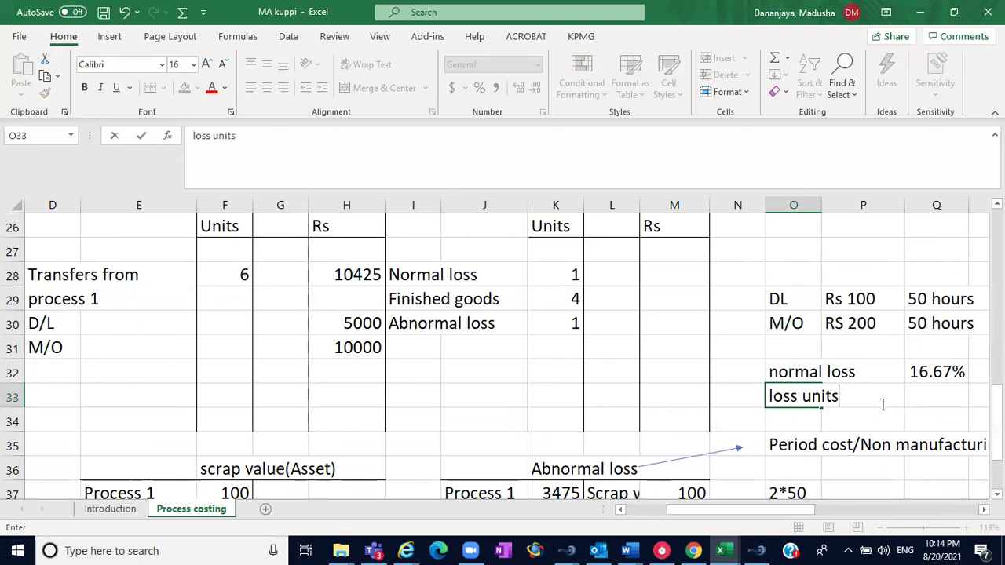
click(907, 397)
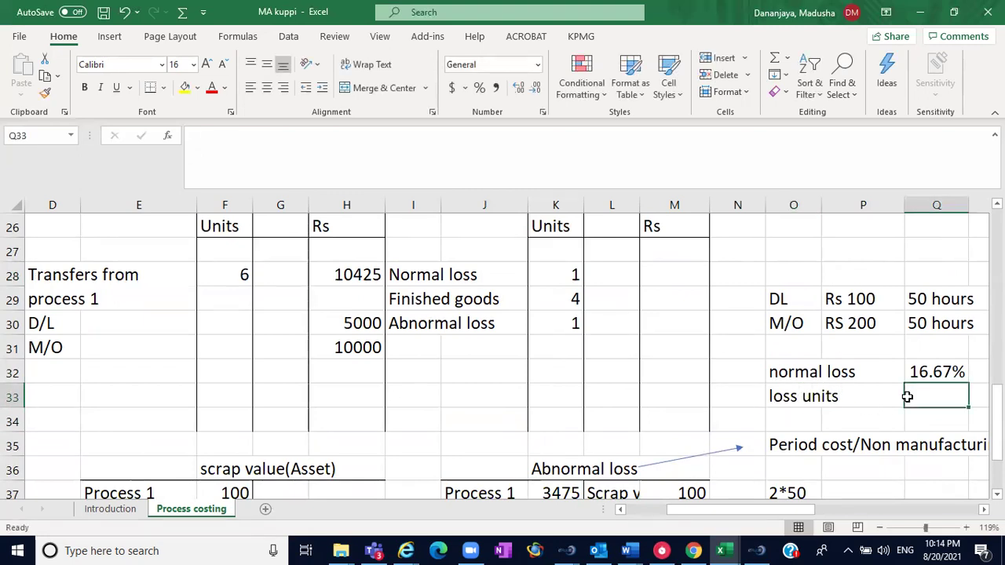
text(rs 5)
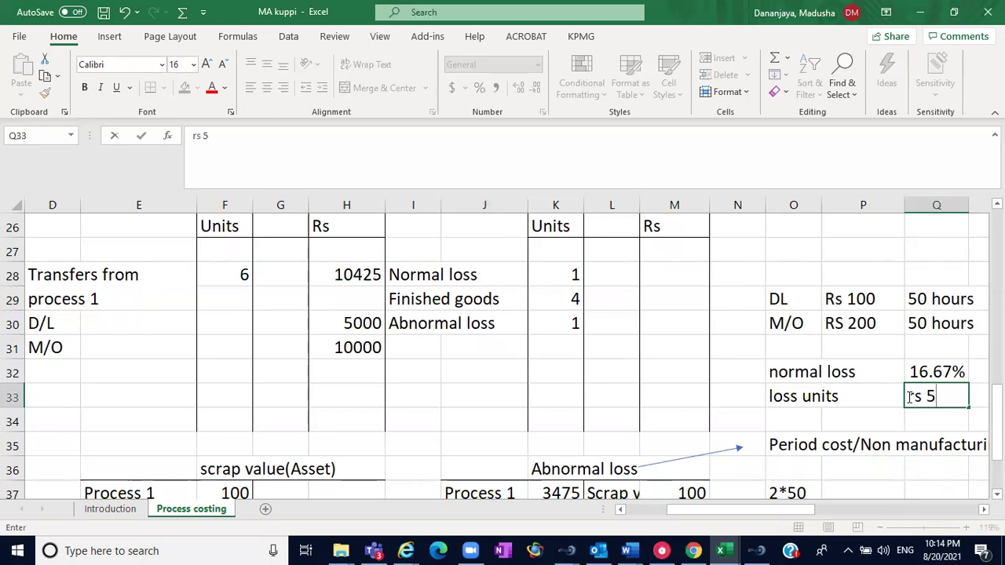
key(BackSpace)
text(100)
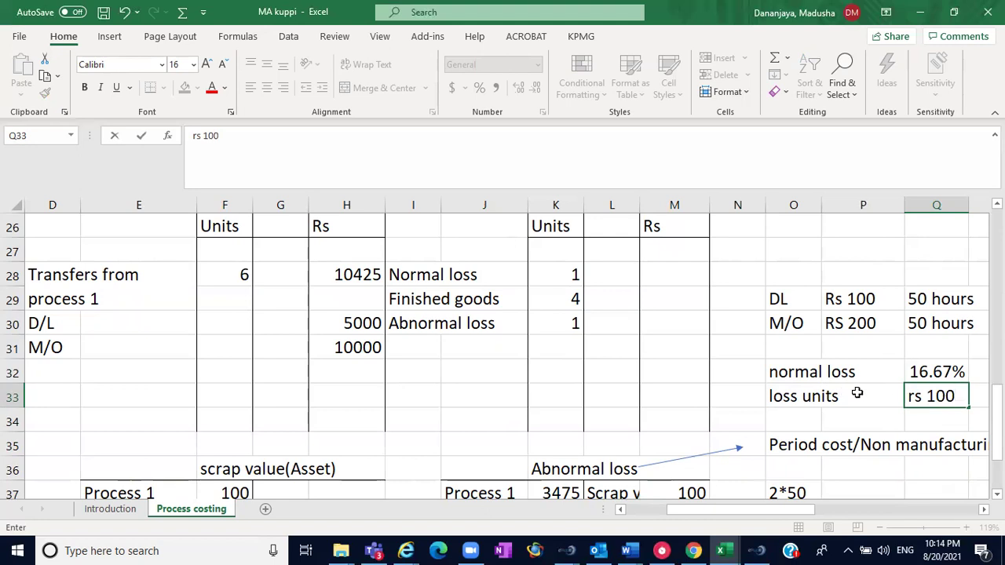
text( per unit)
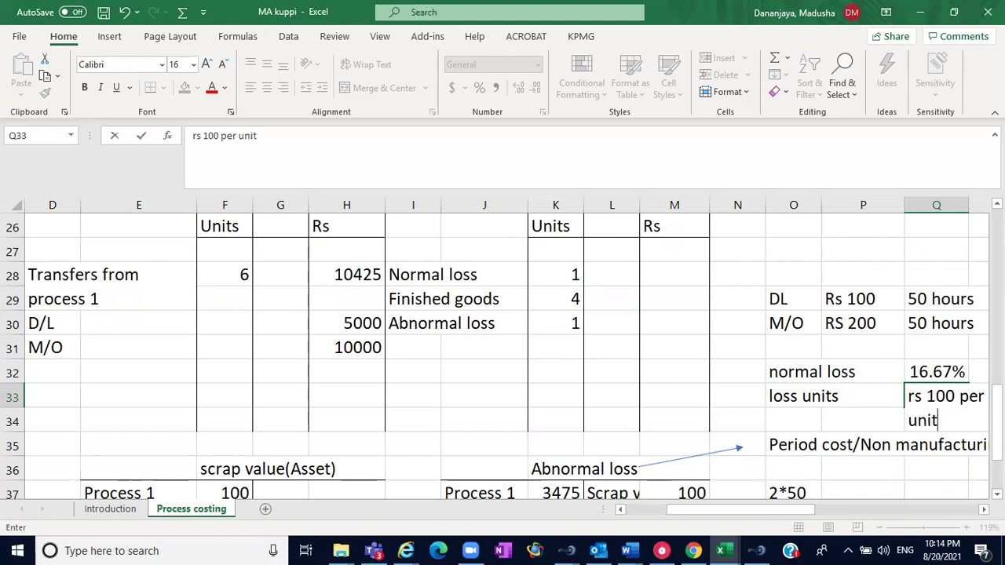
click(984, 509)
click(984, 509)
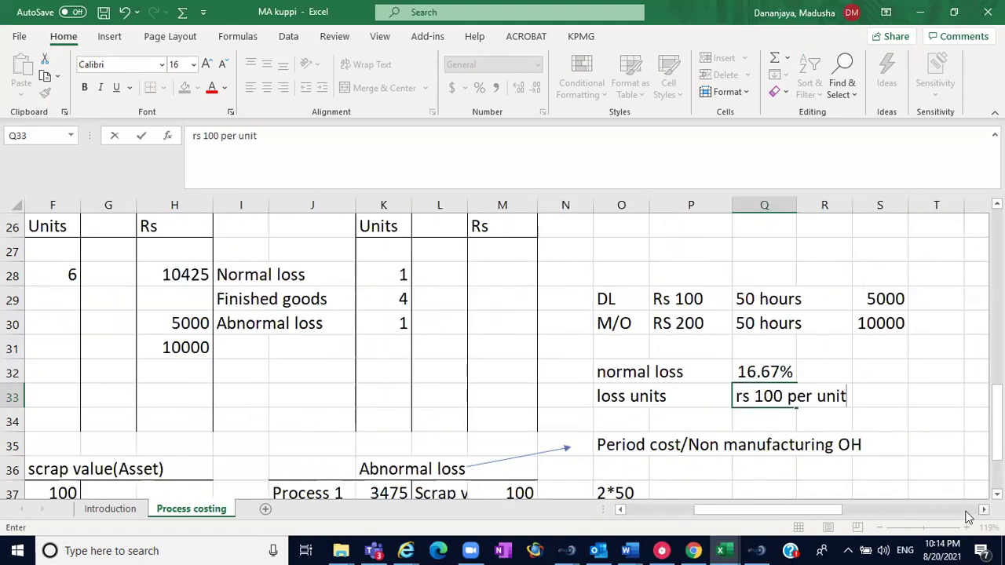
click(934, 445)
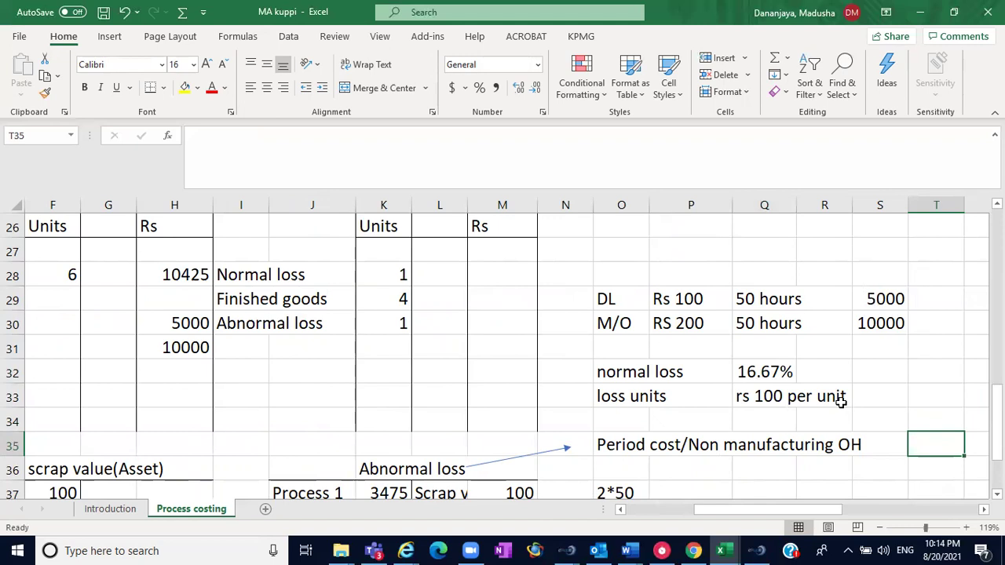
Enter 100 as the Rs value of the Normal loss row of Process Account 2 in M28.
click(267, 281)
click(496, 280)
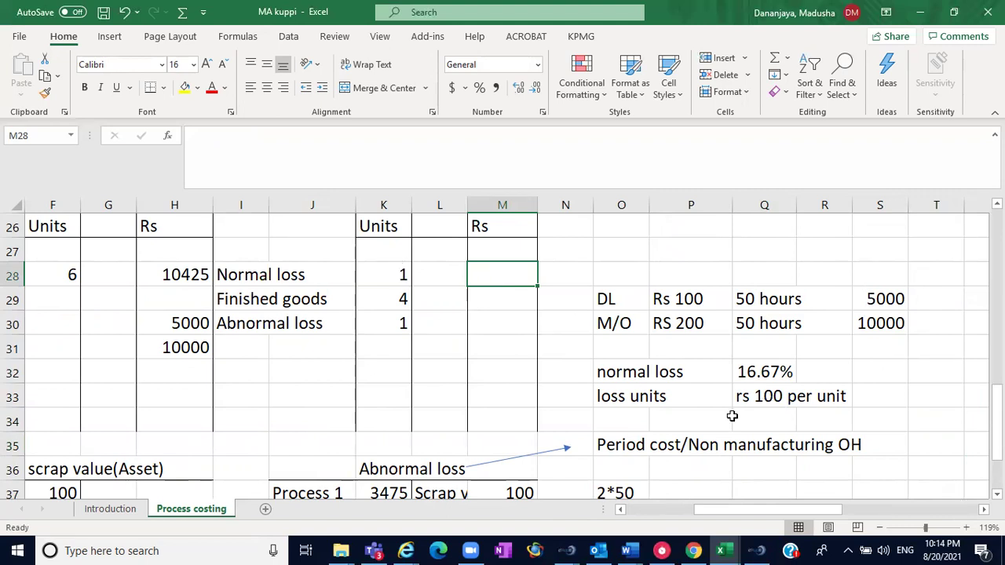
text(100)
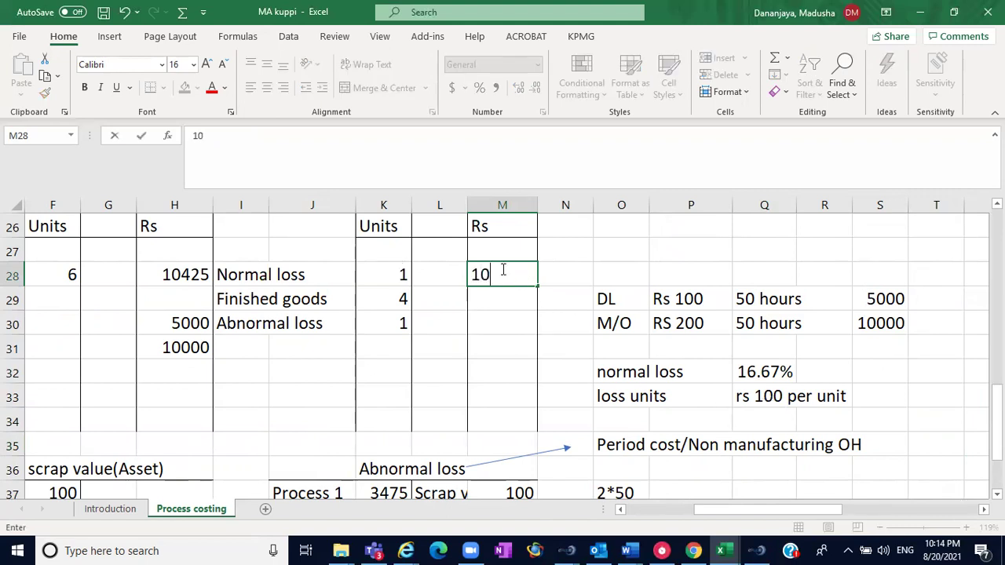
click(659, 267)
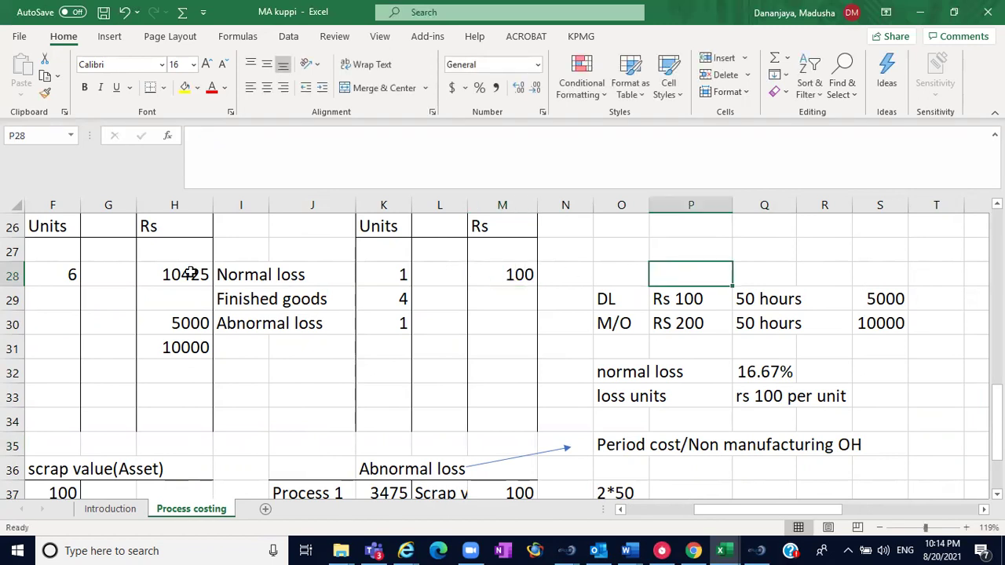
Review the cost amounts in H28:H31 of Process Account 2 and its Finished goods and Abnormal loss units.
drag(186, 267, 181, 347)
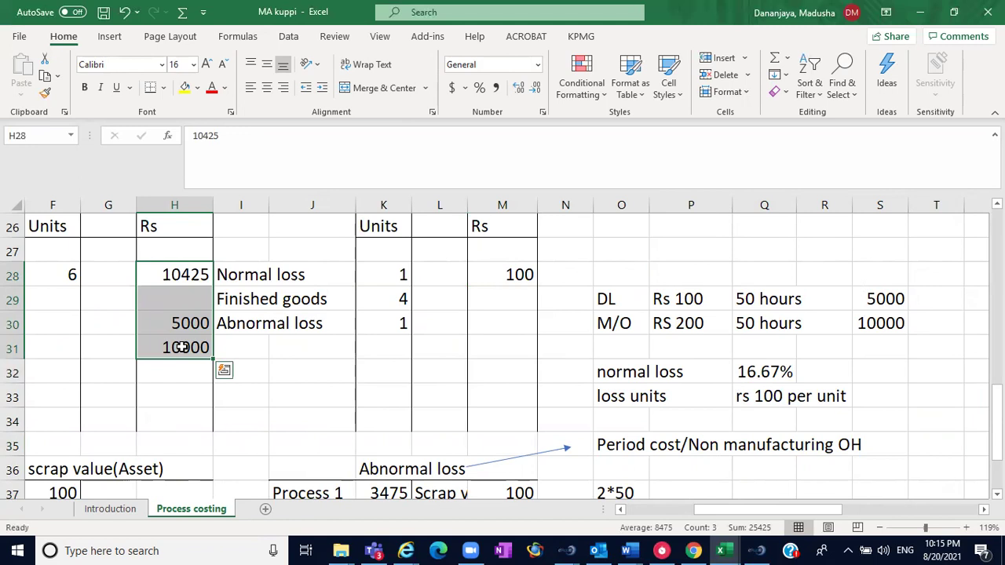
drag(231, 293, 380, 324)
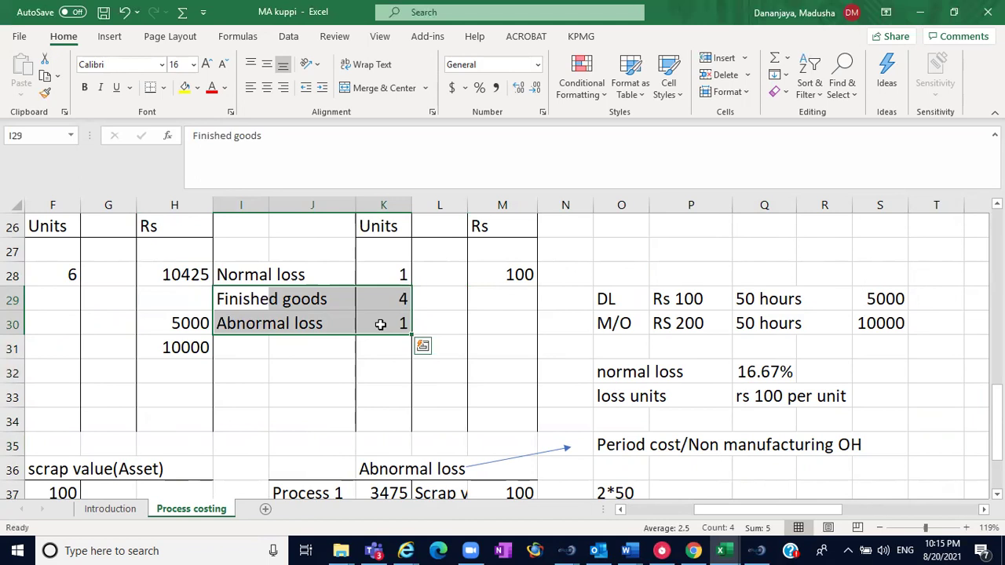
click(620, 509)
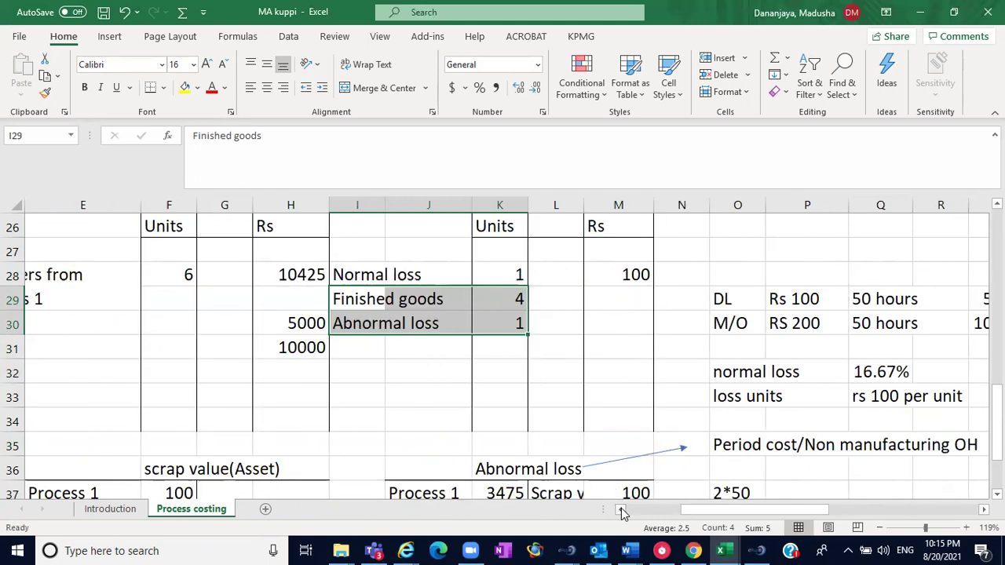
click(620, 509)
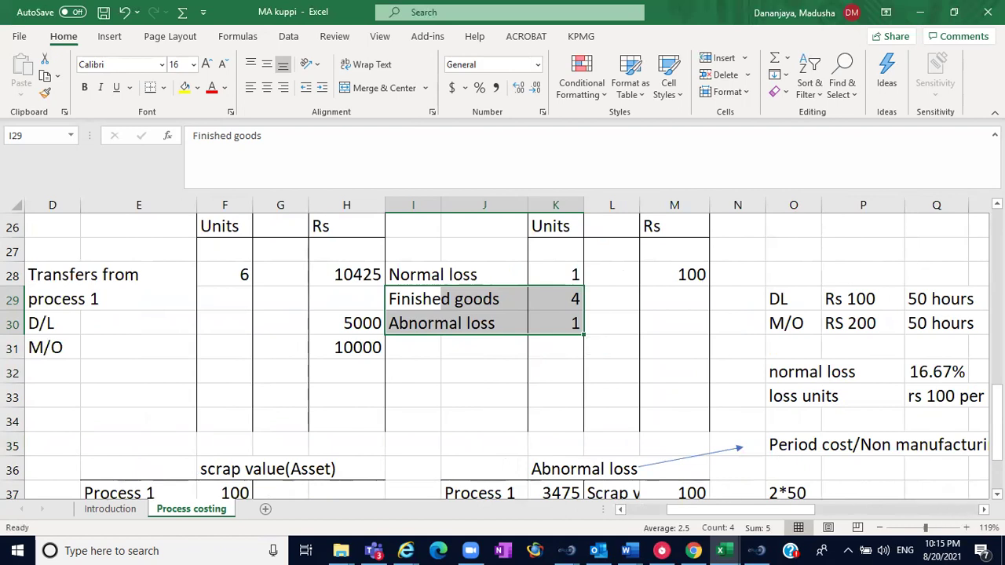
click(997, 494)
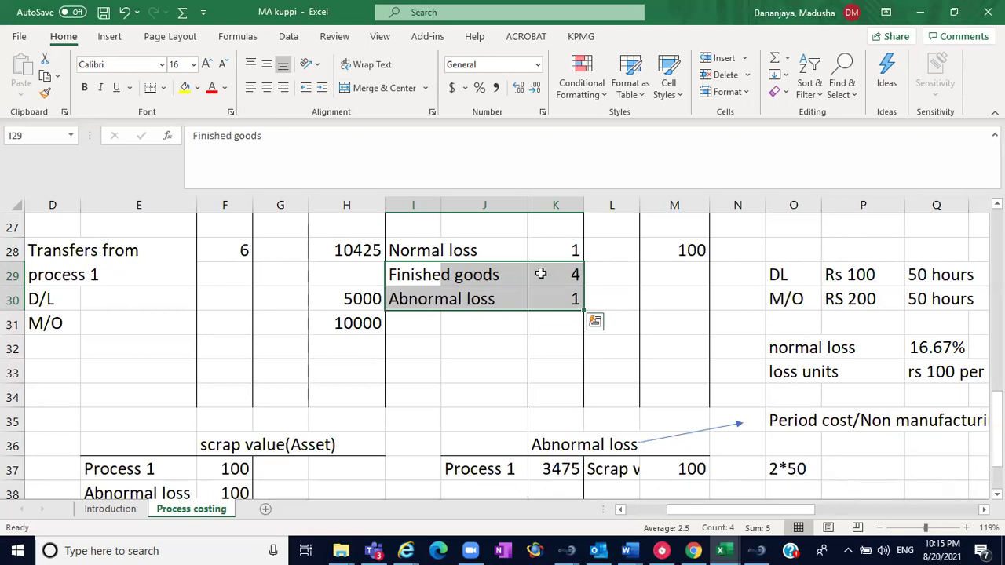
click(449, 274)
click(429, 303)
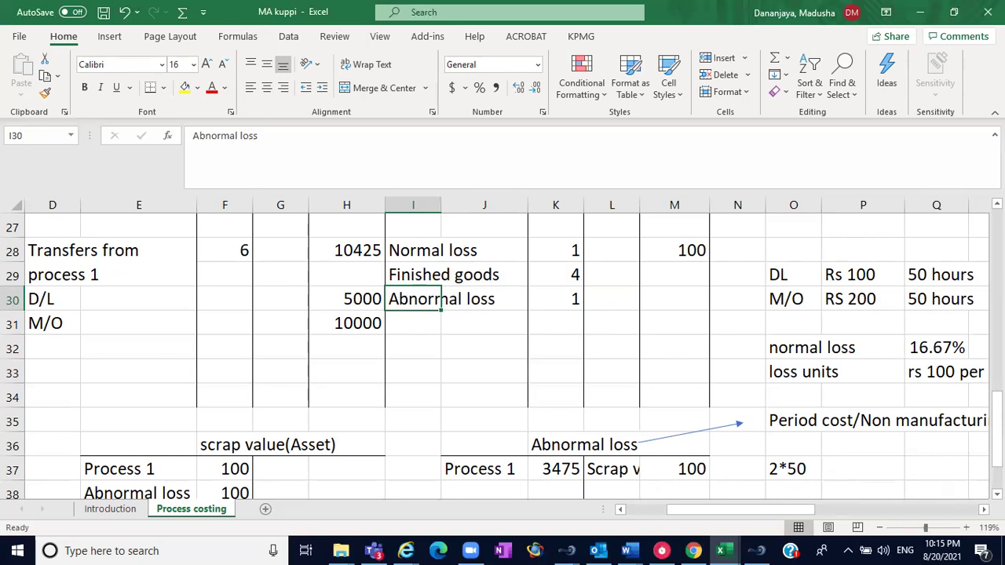
Compare Process Account 1's output values with the empty Rs cells M29 and M30 and the costs in H28:H31 of Process Account 2.
scroll(414, 299, up, 7)
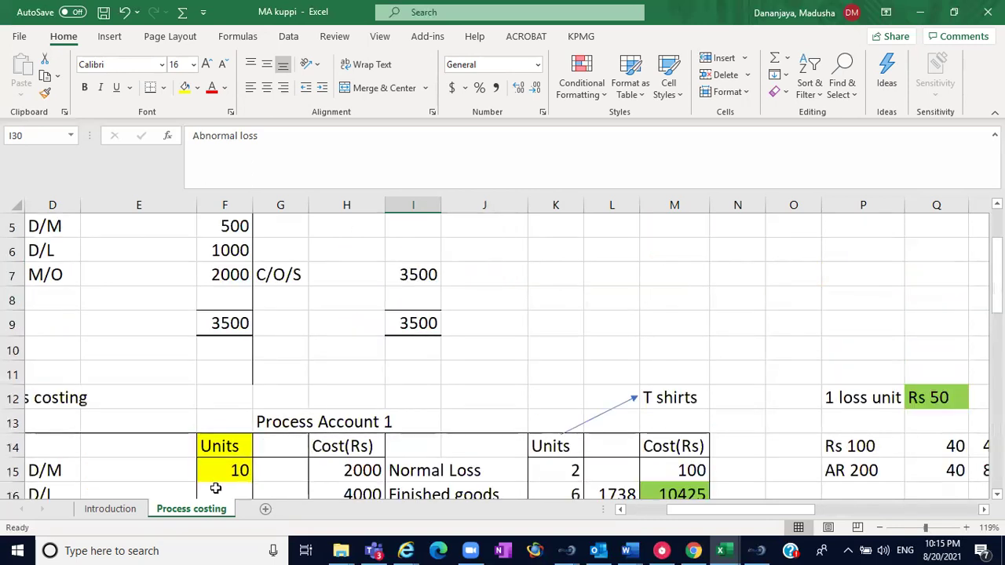
scroll(915, 465, down, 3)
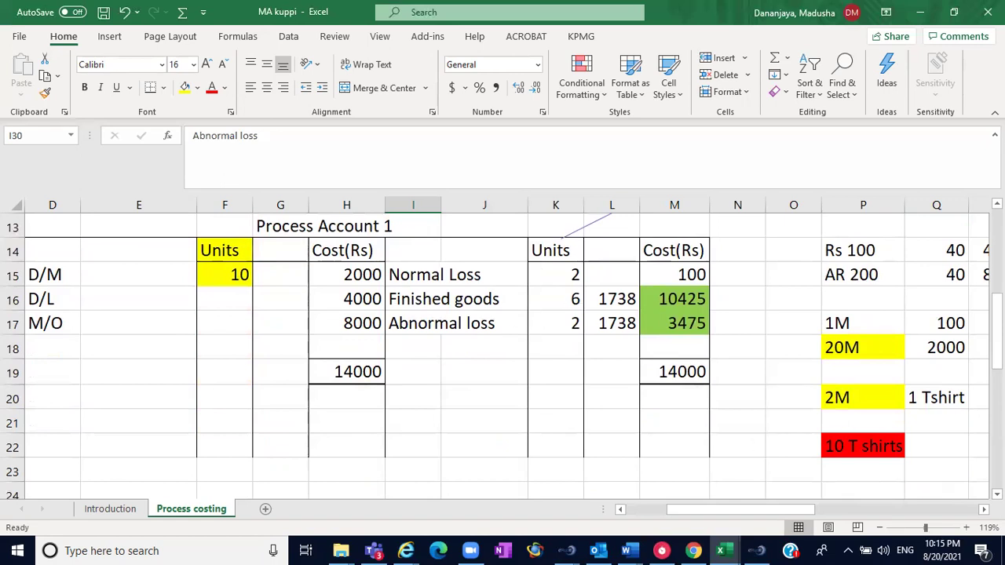
scroll(736, 487, down, 4)
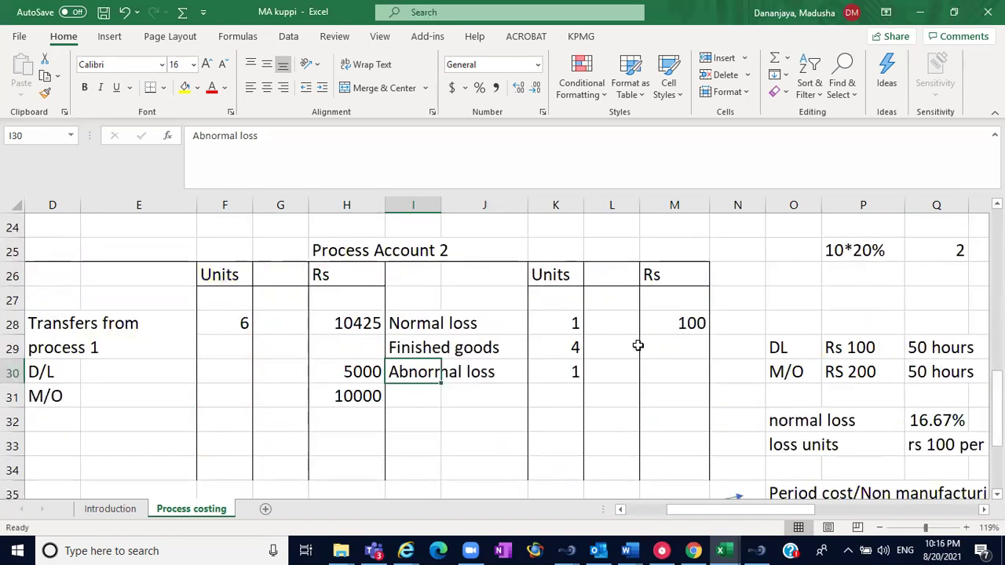
drag(654, 346, 664, 385)
click(678, 350)
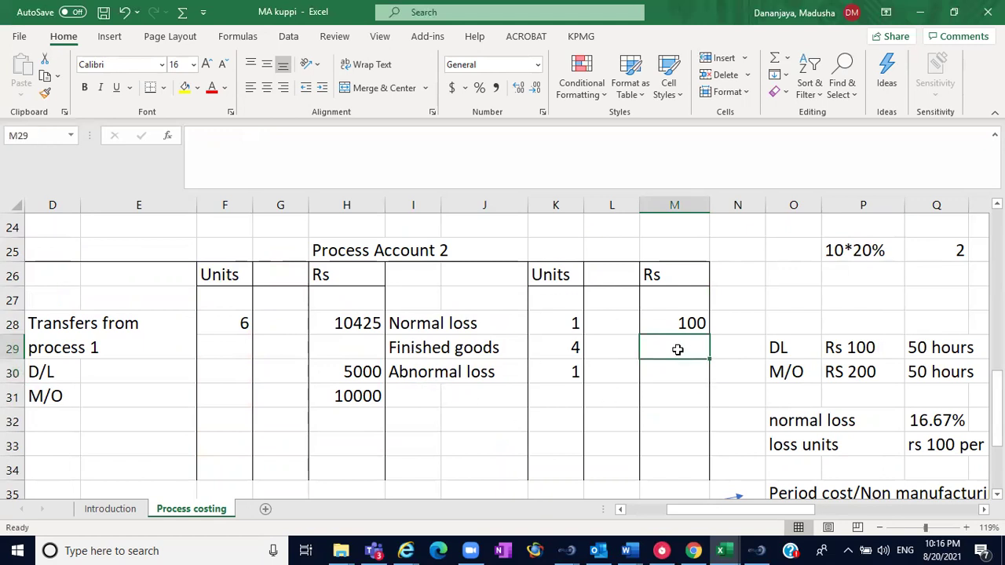
click(411, 378)
click(663, 374)
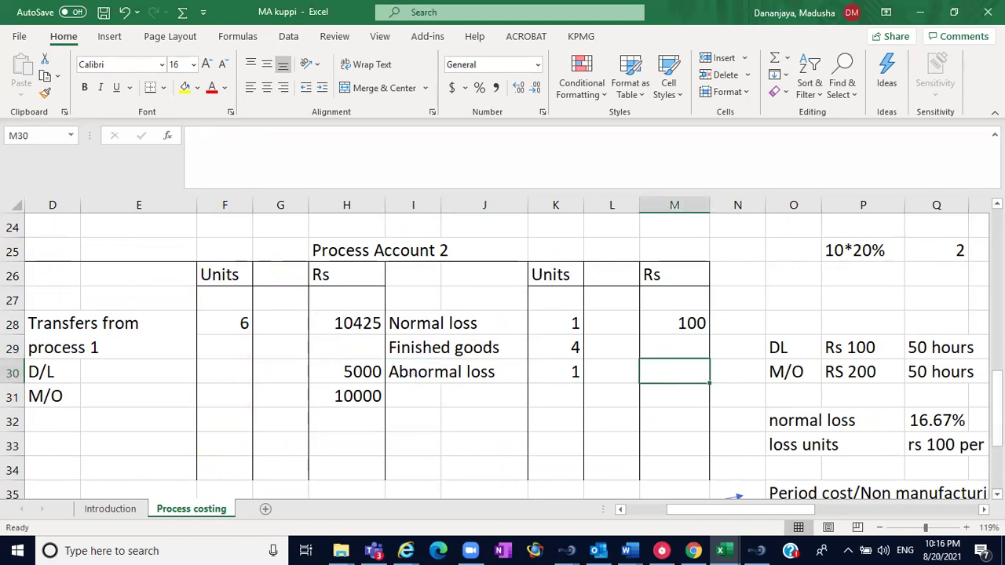
scroll(503, 354, down, 1)
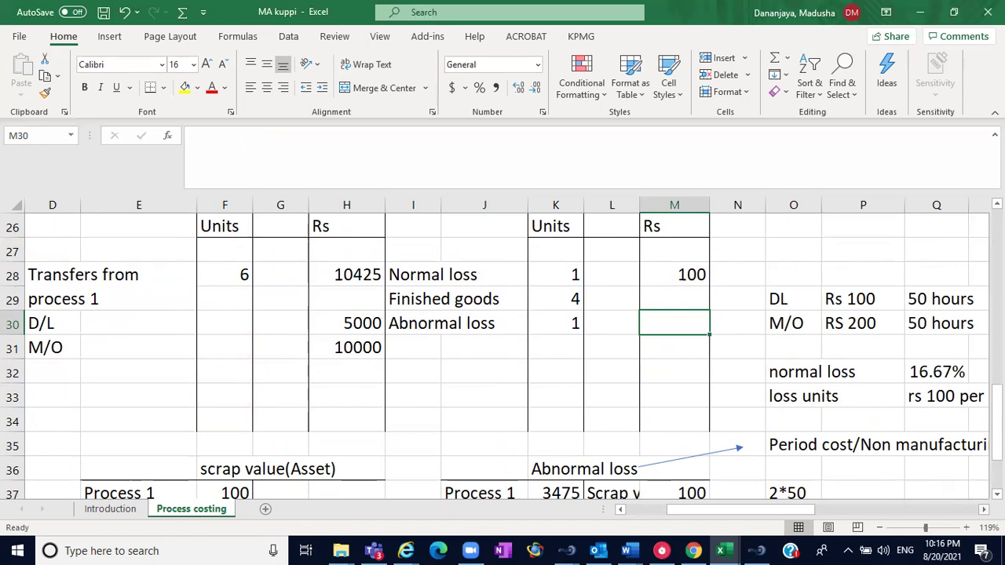
drag(363, 280, 359, 352)
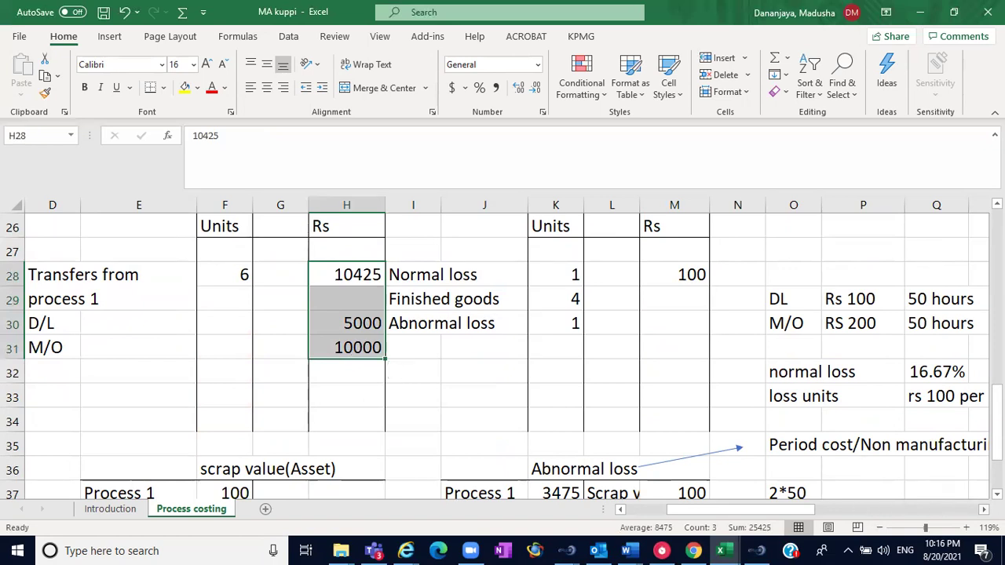
Add the working label "Cost per unit (process 2)" in V28 and widen column V to fit it.
scroll(508, 353, right, 9)
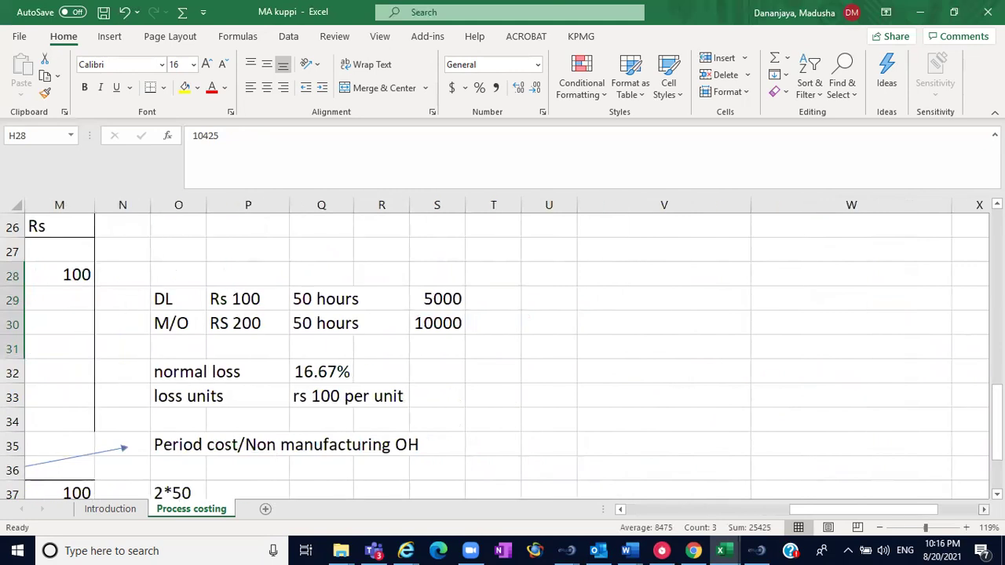
click(626, 270)
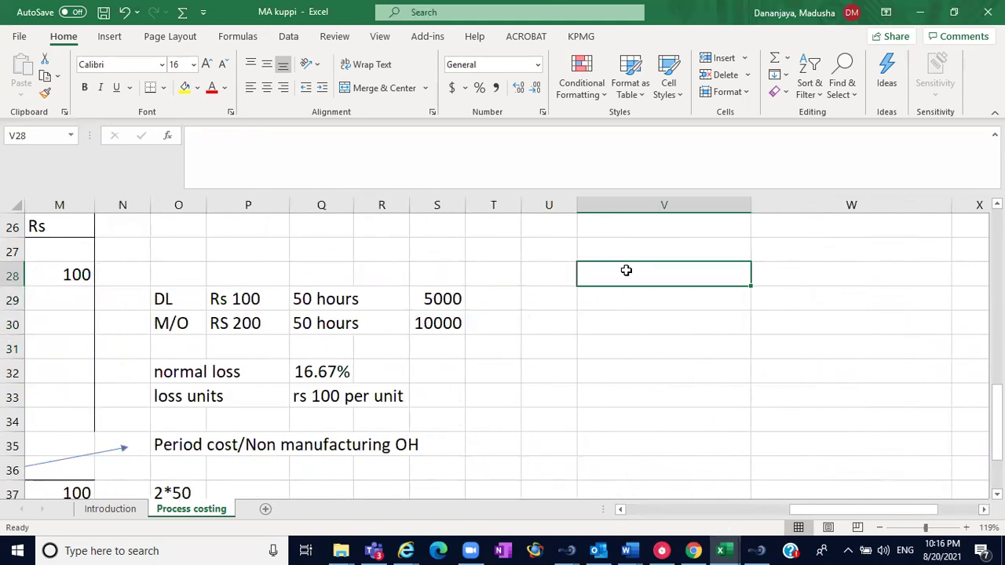
text(Cost)
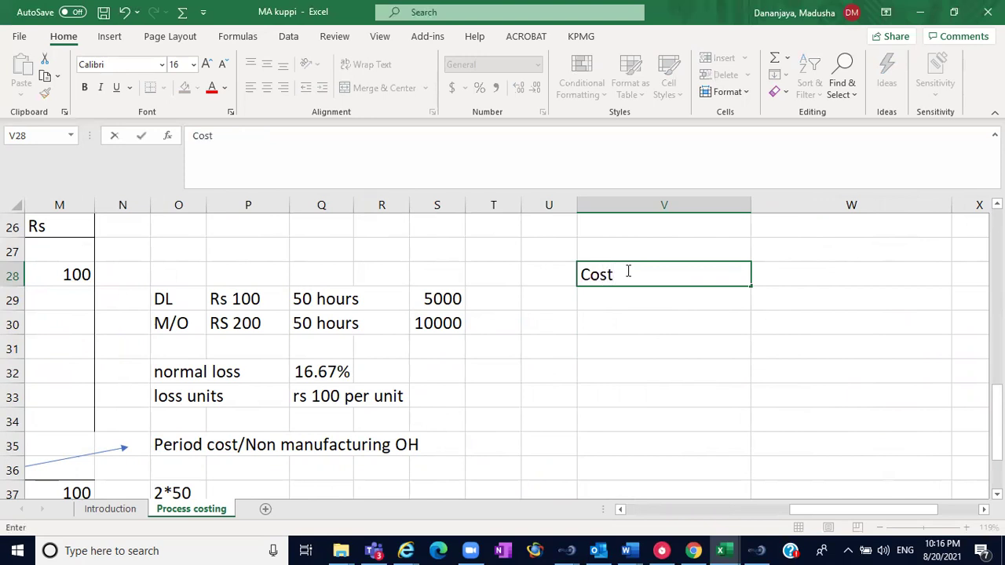
text(per unit (process 2)
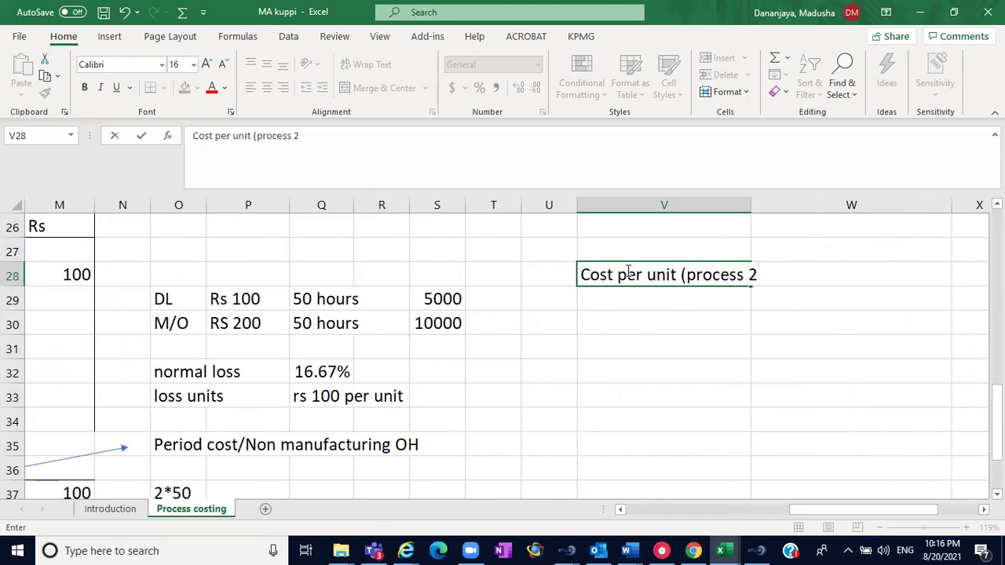
text())
click(819, 363)
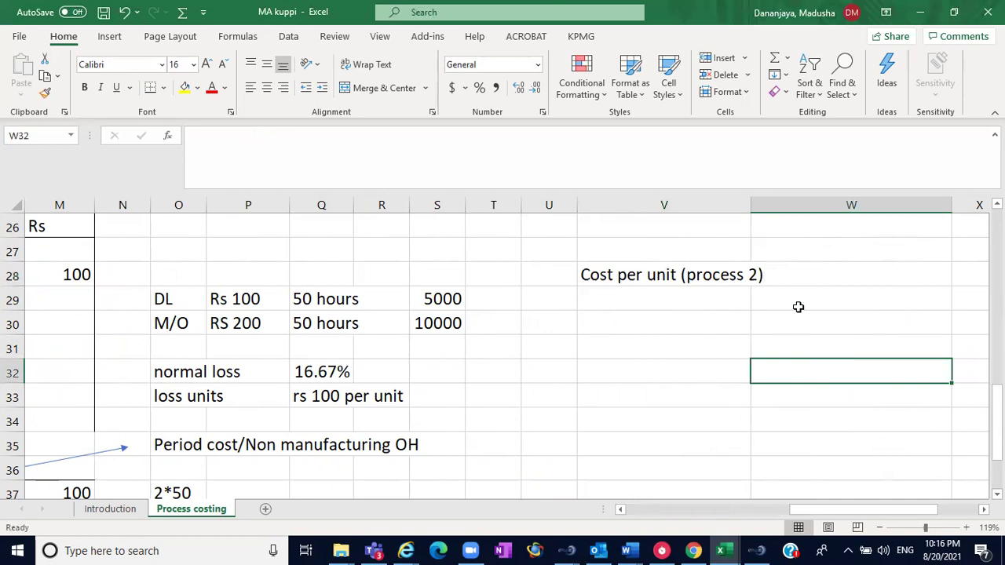
drag(750, 205, 778, 207)
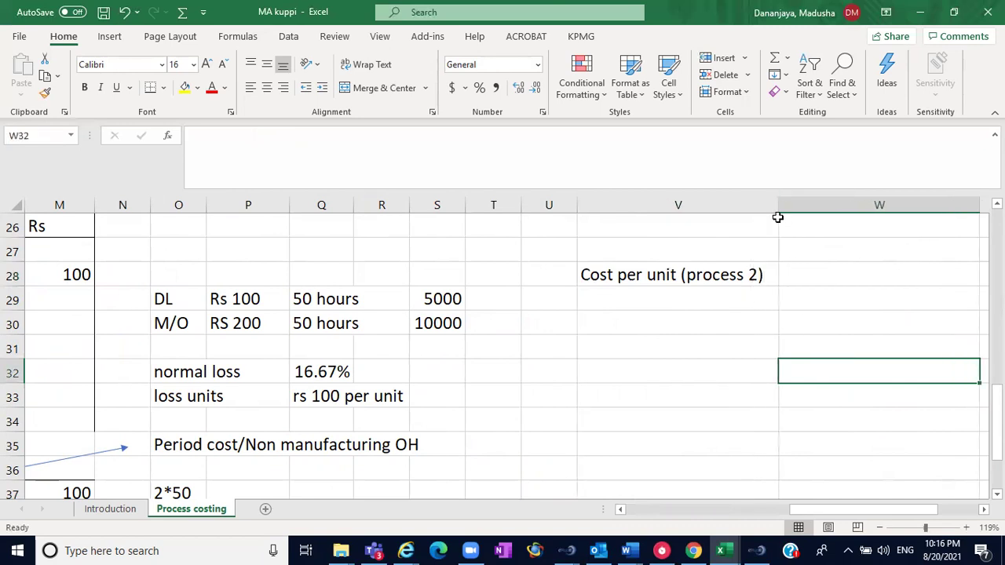
Write 10425+5000+4000 as plain text in W28 beside the cost per unit label.
click(797, 272)
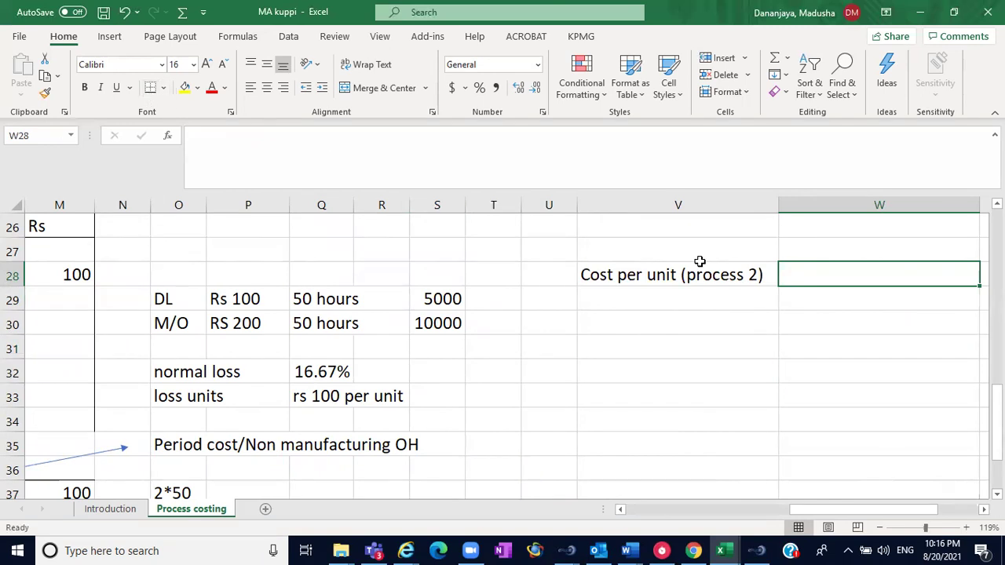
click(656, 511)
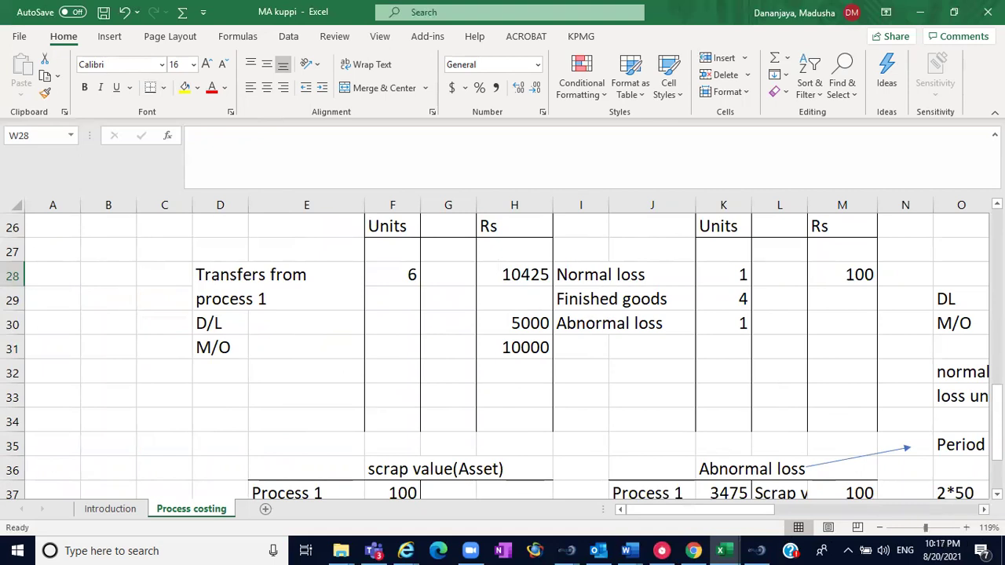
scroll(520, 357, right, 8)
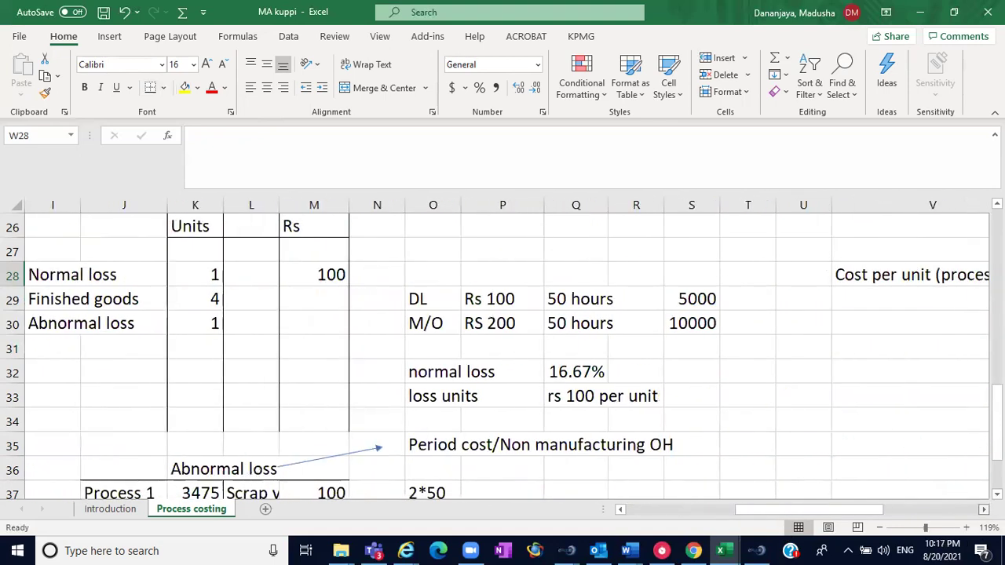
scroll(891, 359, right, 3)
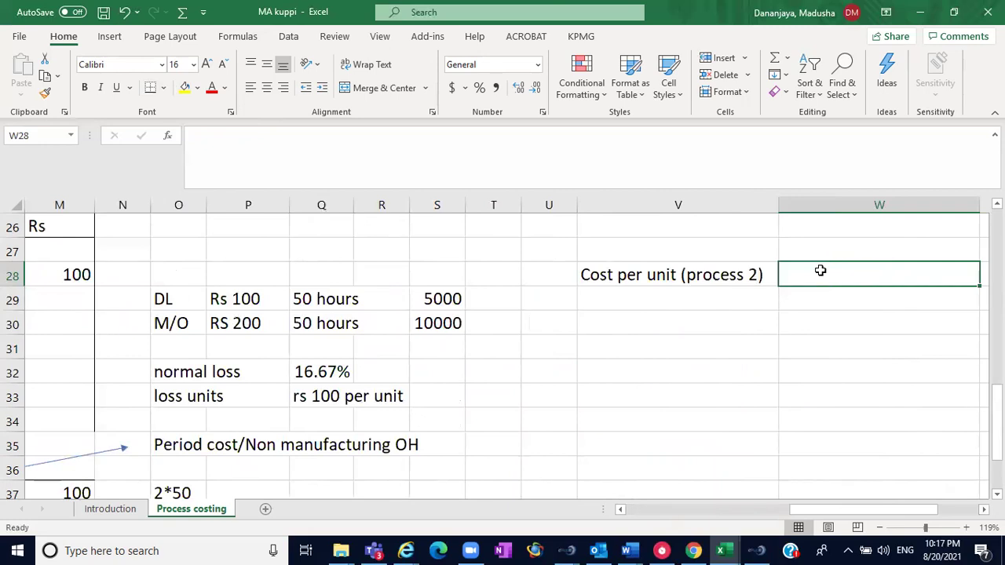
text(10425+50)
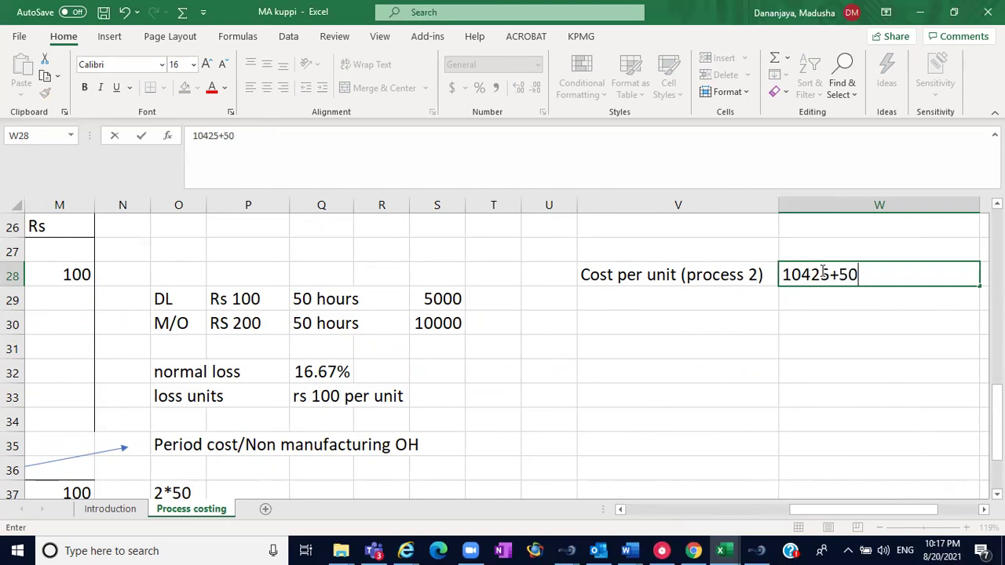
text(00+4000)
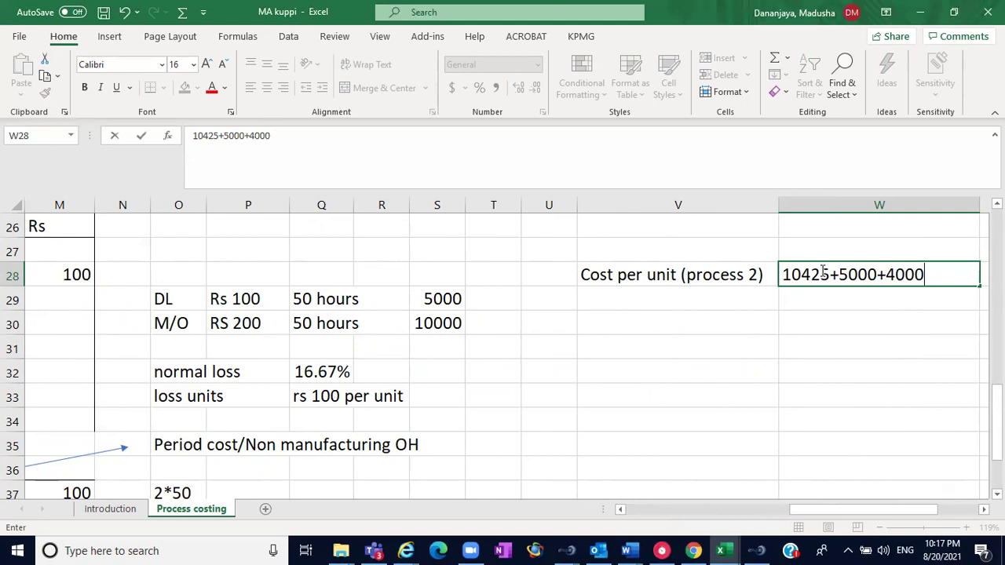
Correct the last amount in W28 to 10000 to match the M/O cost and enclose the sum in parentheses as (10425+5000+10000).
click(679, 511)
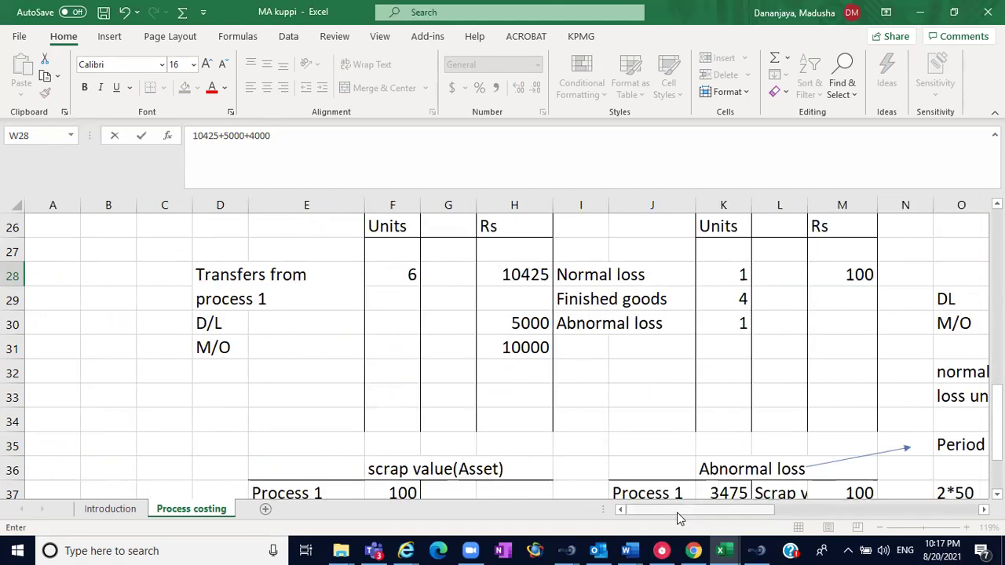
click(936, 510)
key(BackSpace)
key(BackSpace)
key(BackSpace)
key(BackSpace)
text(10000)
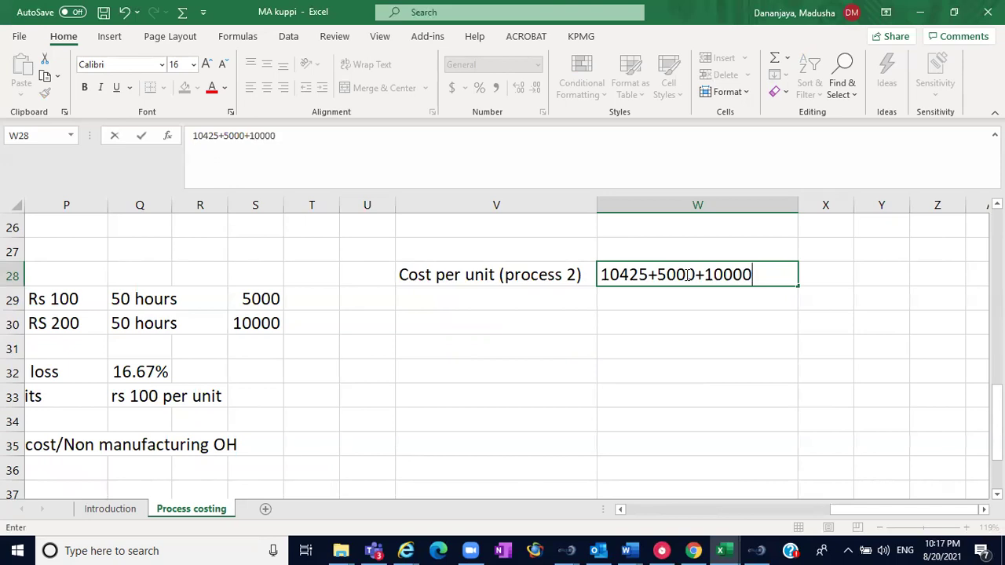
click(602, 275)
text(()
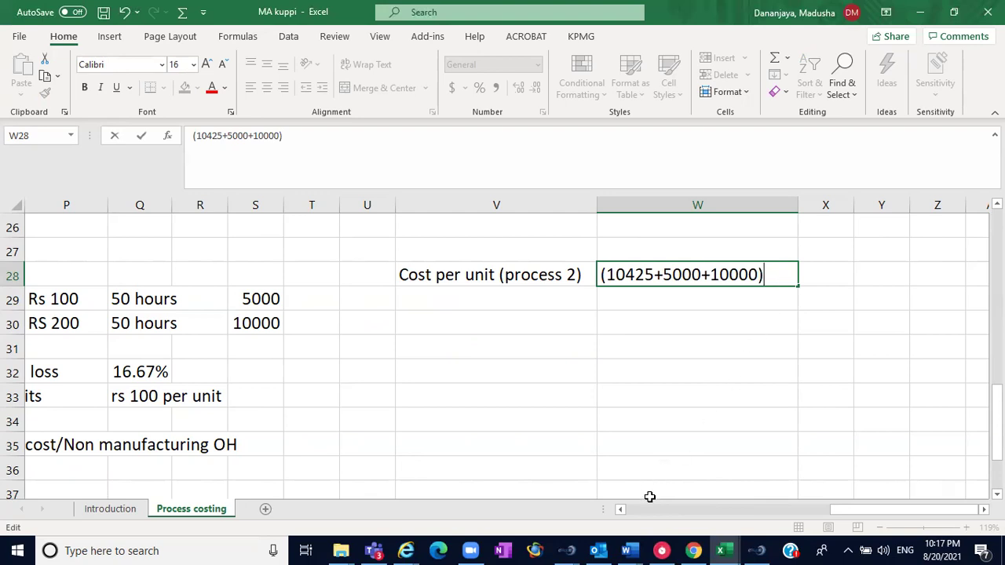
Review the Process Account 2 costs in H28:H31 against the Normal loss value in M28.
drag(620, 510, 621, 509)
drag(471, 278, 476, 364)
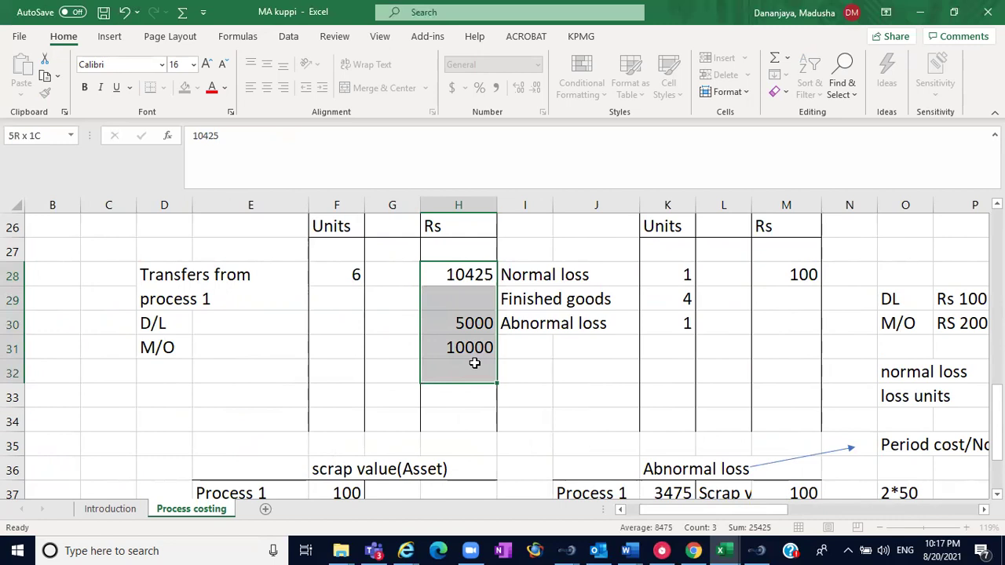
drag(474, 365, 475, 369)
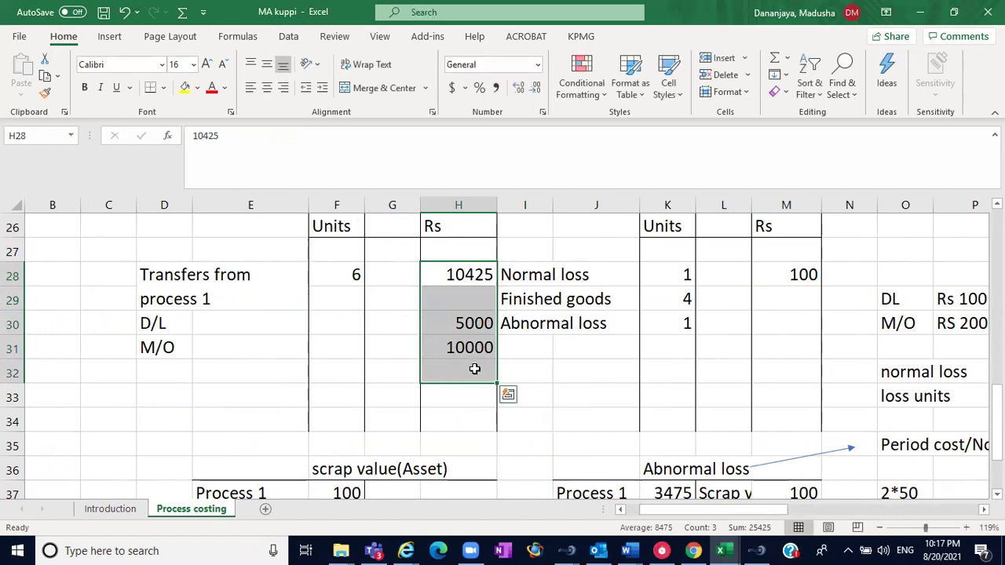
click(795, 273)
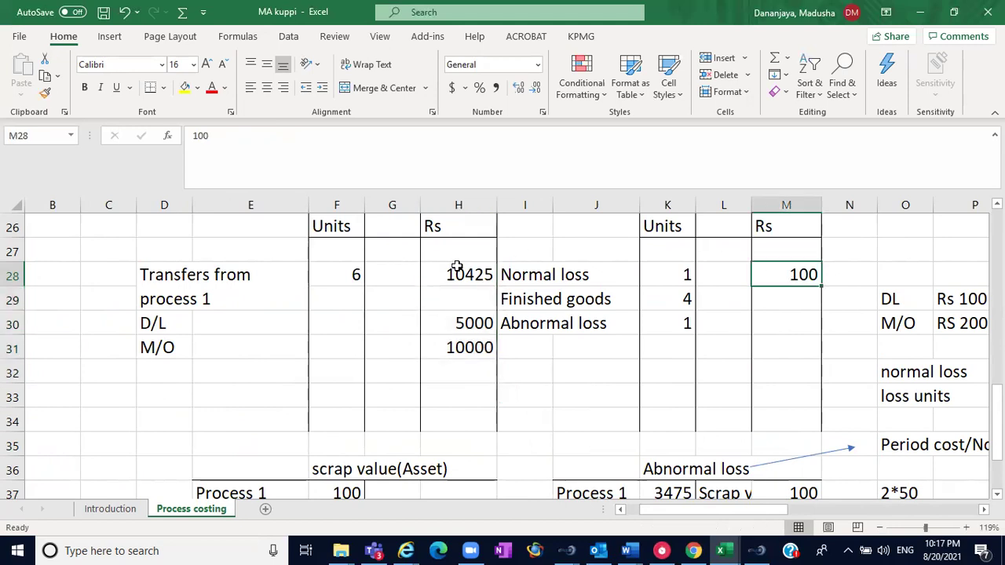
drag(458, 267, 469, 347)
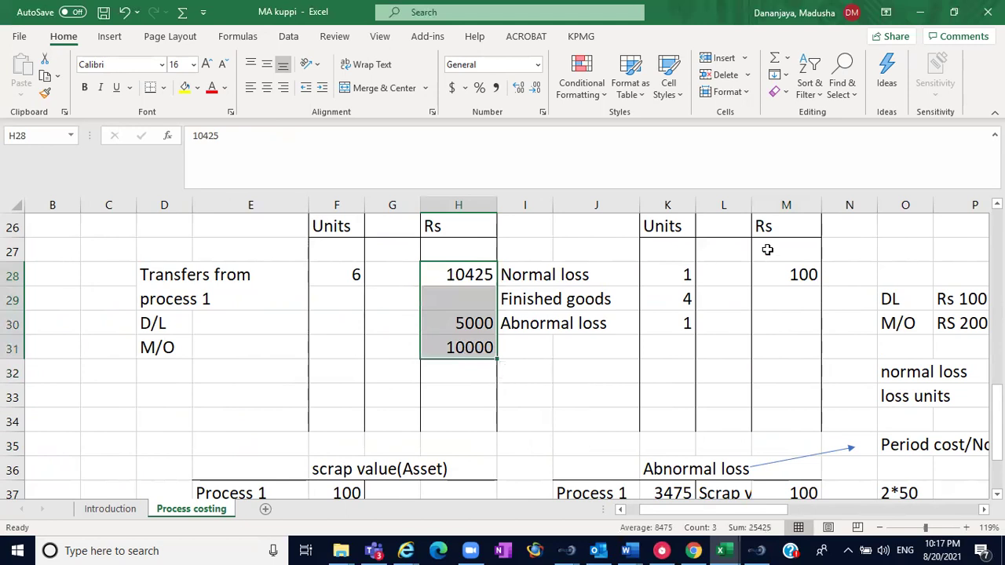
Subtract the normal loss value of 100 in the W28 working so it reads (10425+5000+10000)-100.
click(804, 273)
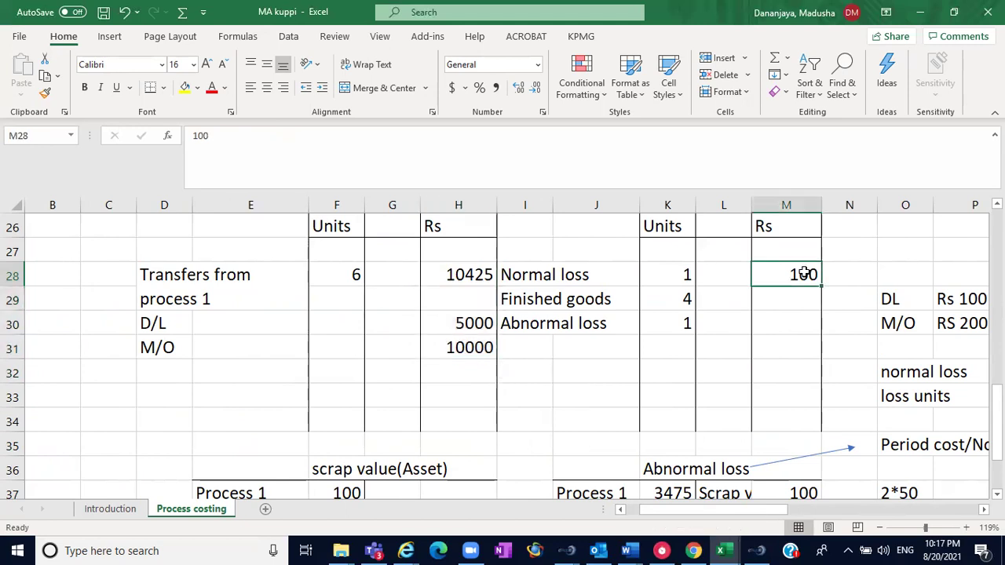
drag(435, 265, 446, 360)
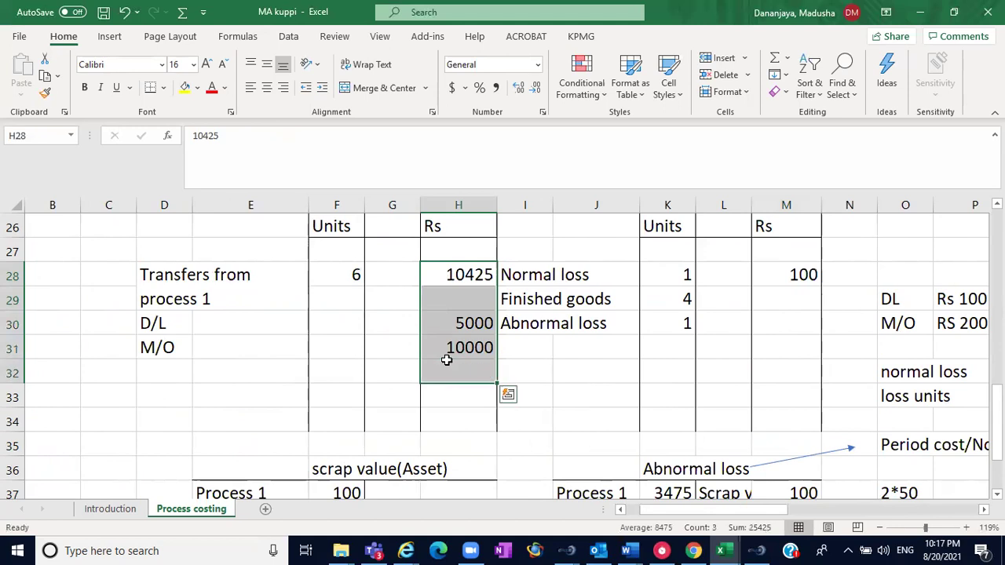
click(780, 275)
click(983, 510)
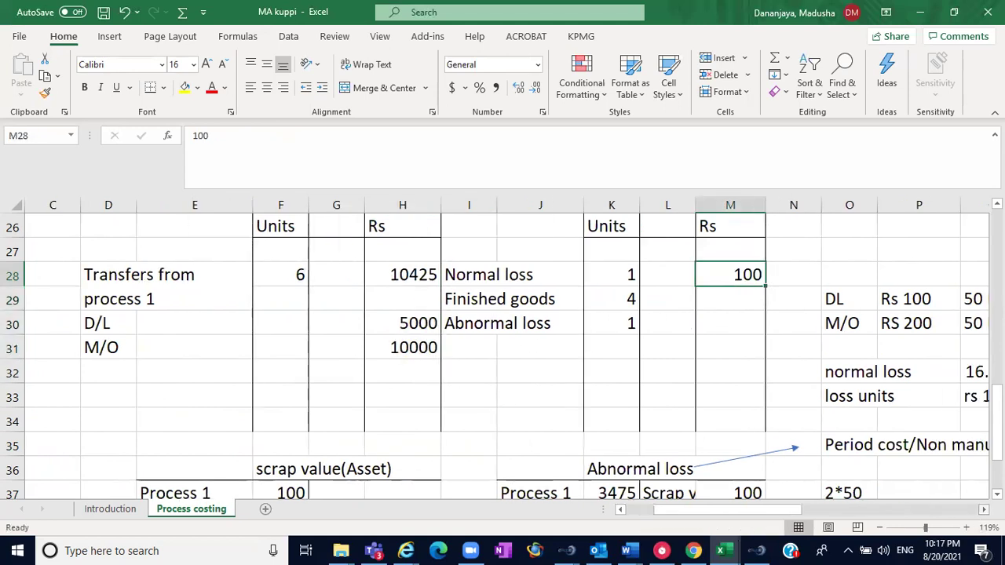
click(983, 510)
click(983, 510)
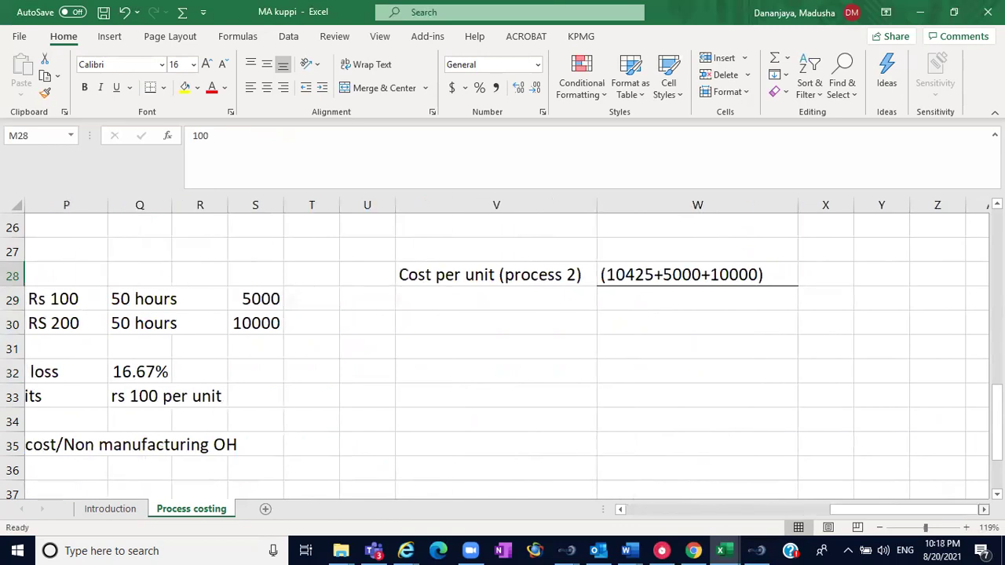
click(740, 271)
click(341, 132)
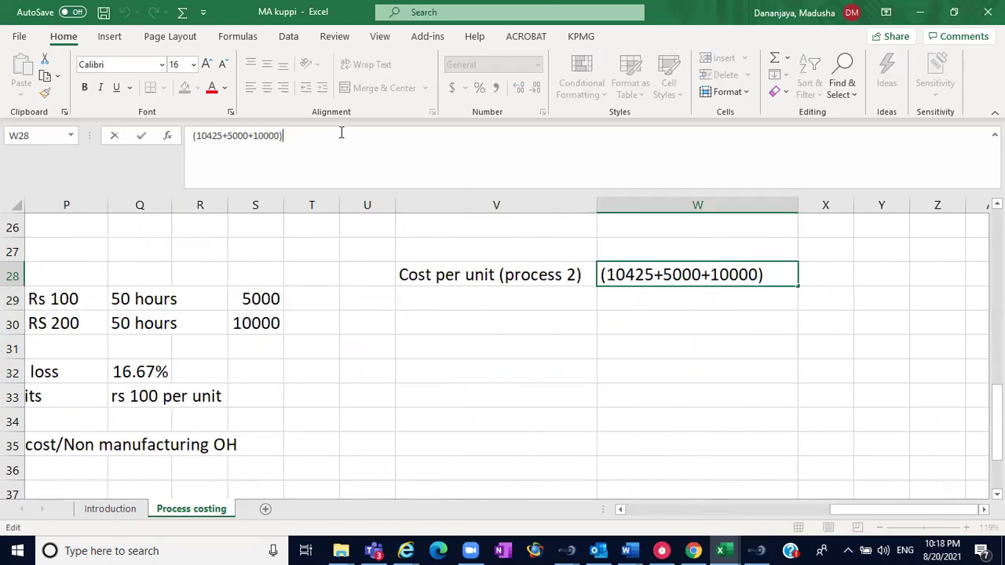
text(/)
key(BackSpace)
text(-100)
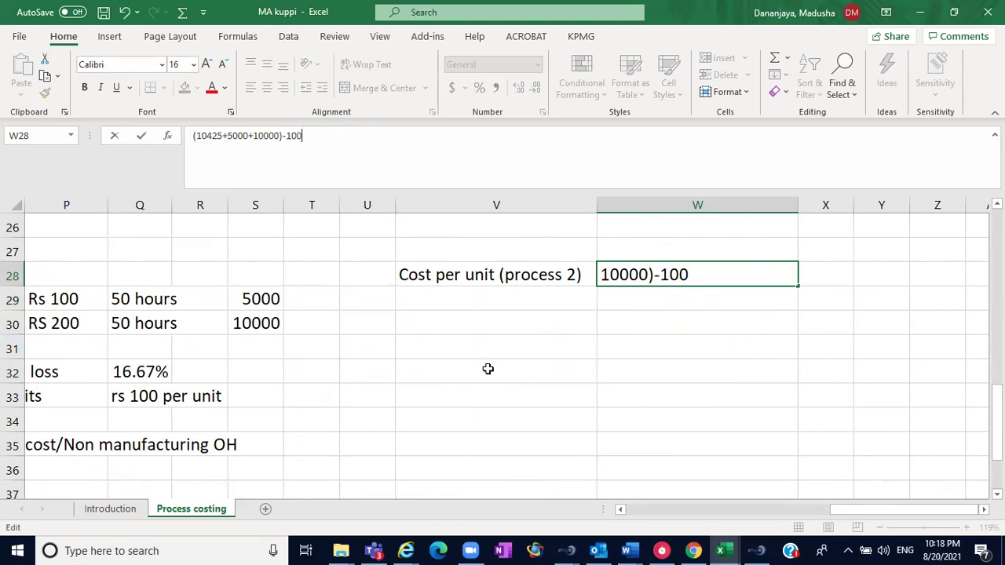
click(646, 375)
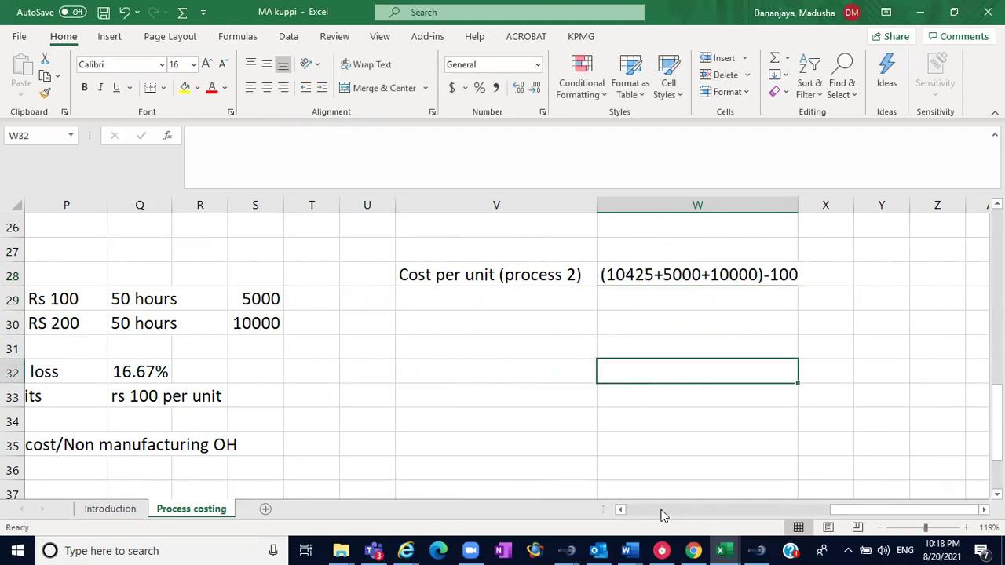
Highlight the Process Account 2 costs in H28:H31 and the normal loss value in M28 with yellow fill.
drag(666, 514, 620, 514)
click(507, 267)
drag(507, 267, 507, 347)
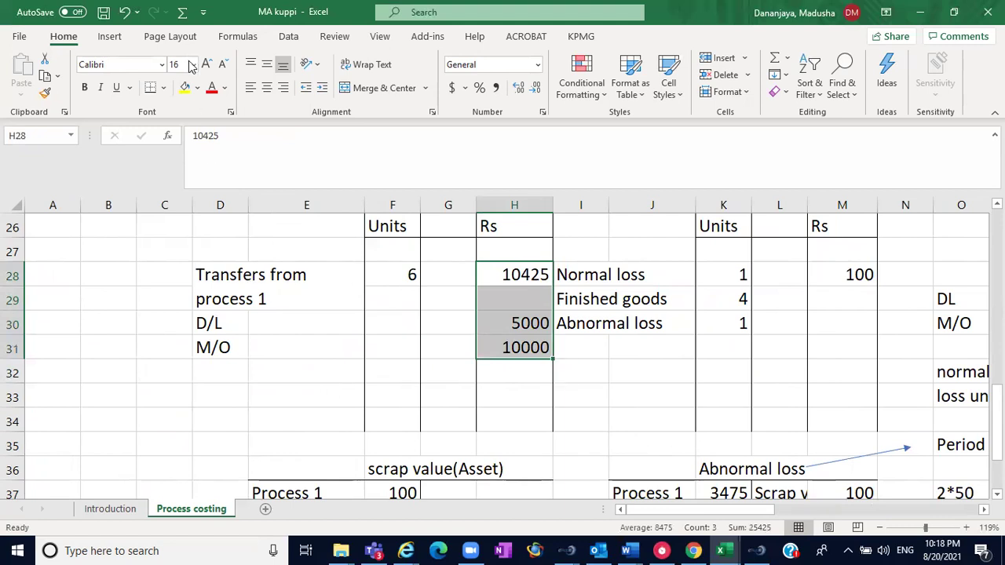
click(185, 87)
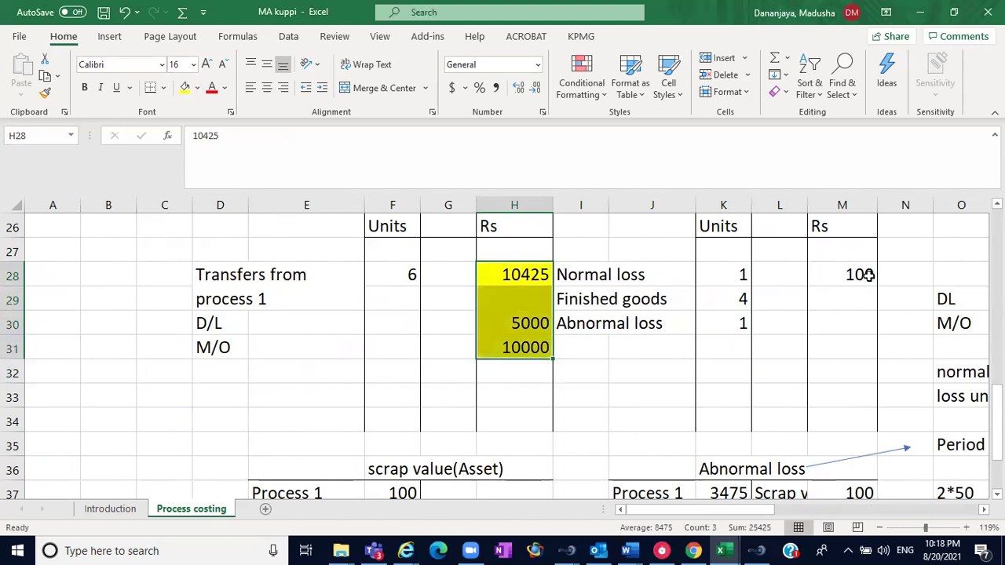
click(864, 274)
click(185, 88)
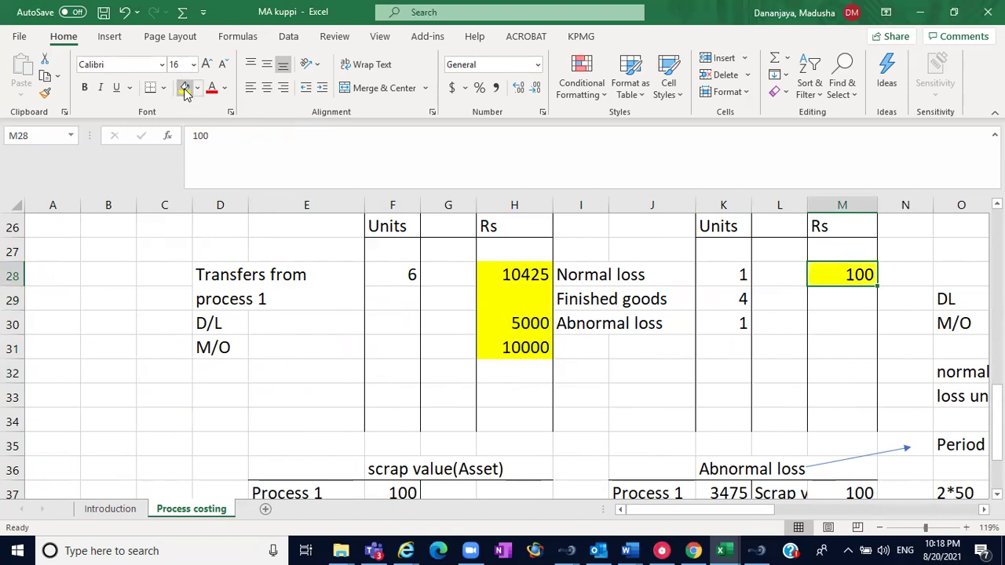
Apply a top and thick bottom border to the Rs total cells H33 and M33 of Process Account 2.
click(516, 390)
click(163, 87)
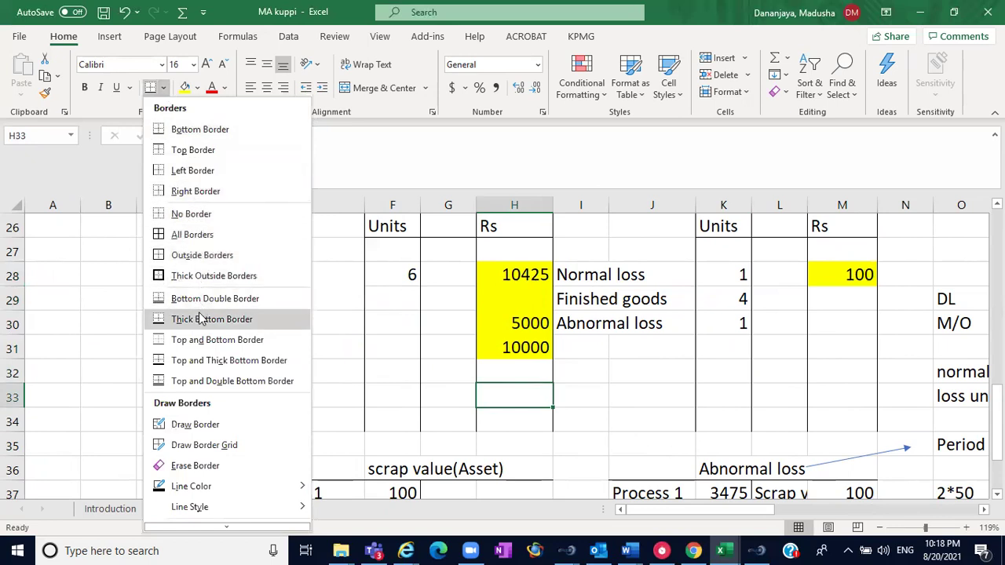
click(198, 360)
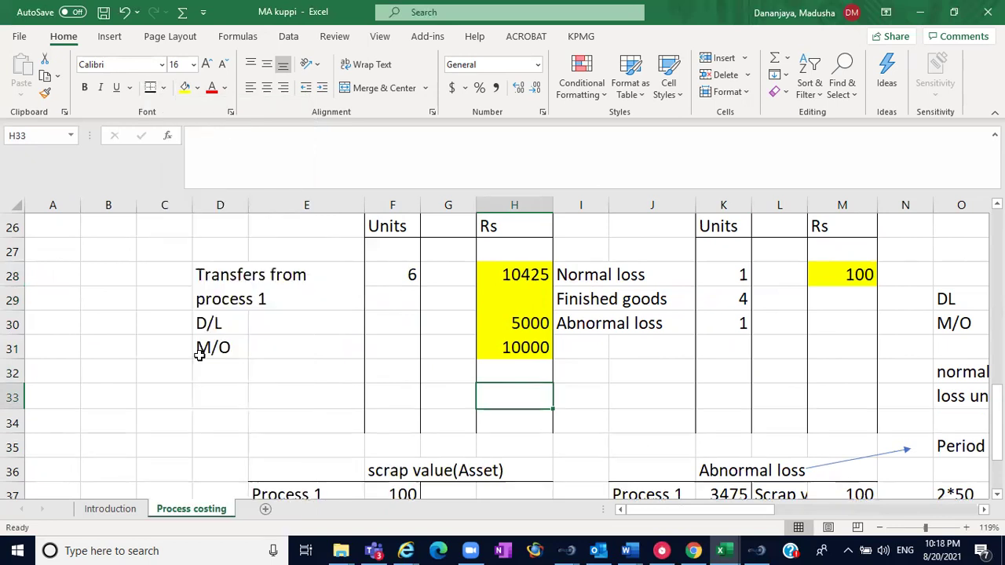
click(835, 402)
click(150, 88)
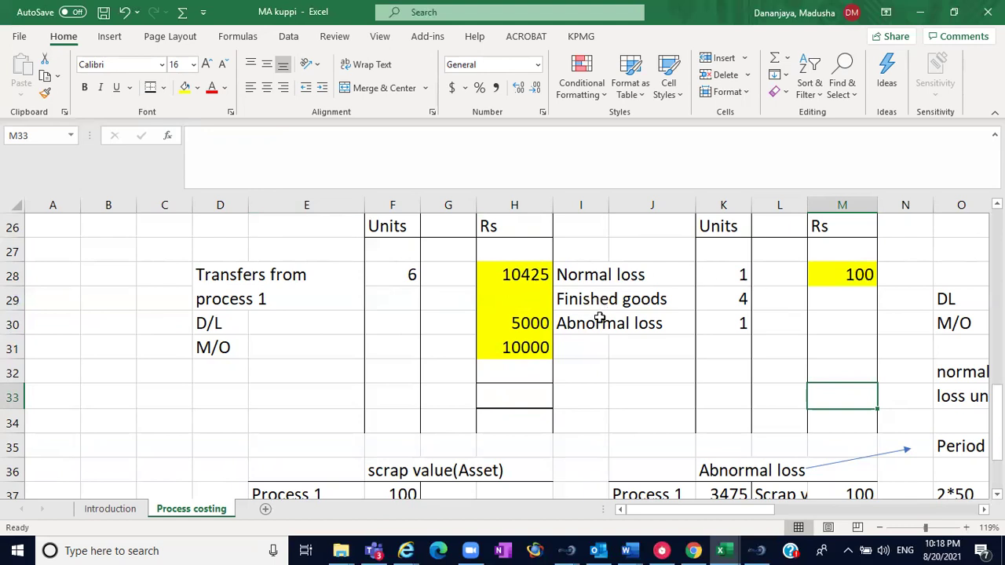
click(778, 446)
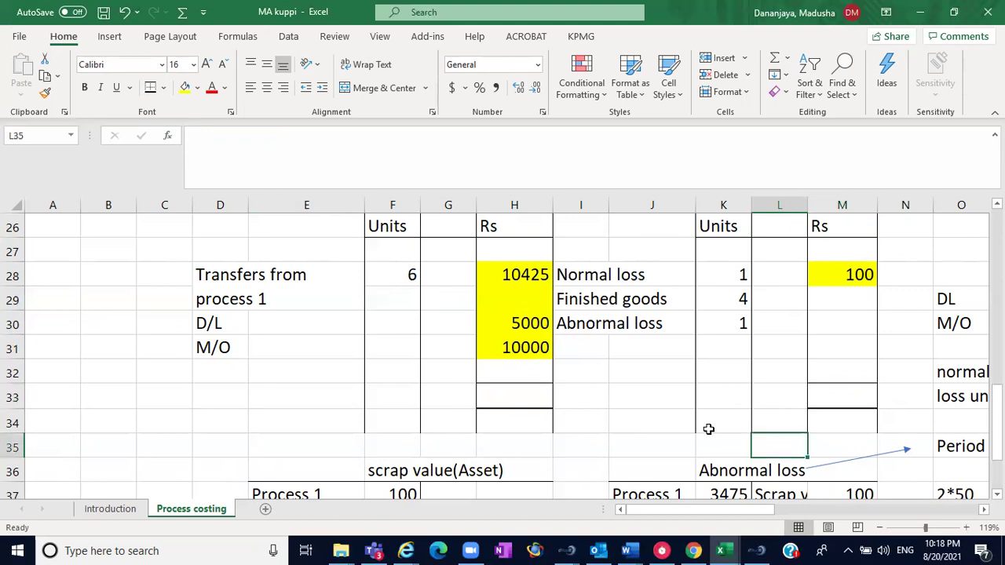
Fill the empty finished goods and abnormal loss value cells M29:M30 with the standard Green color.
click(543, 396)
click(848, 397)
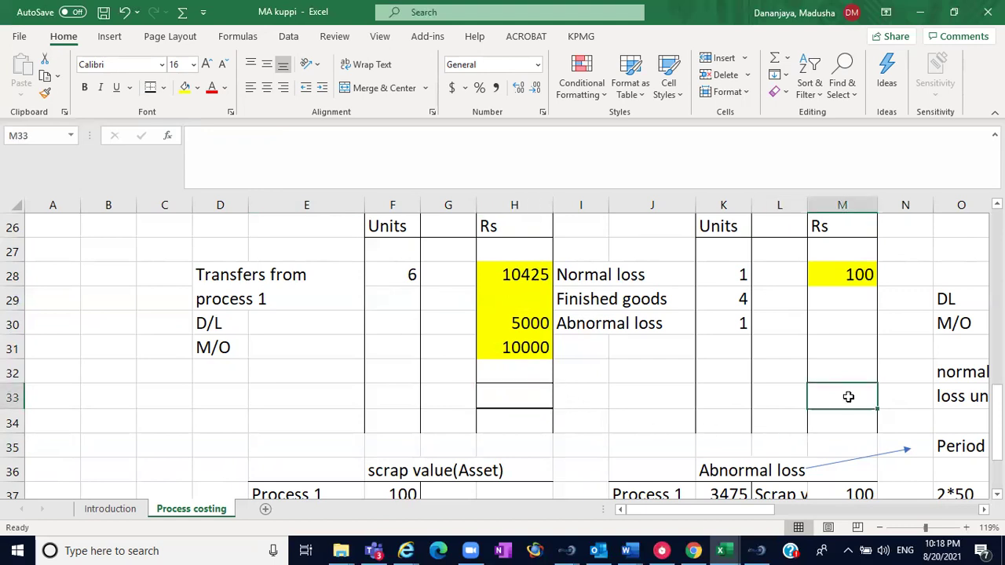
drag(534, 273, 539, 351)
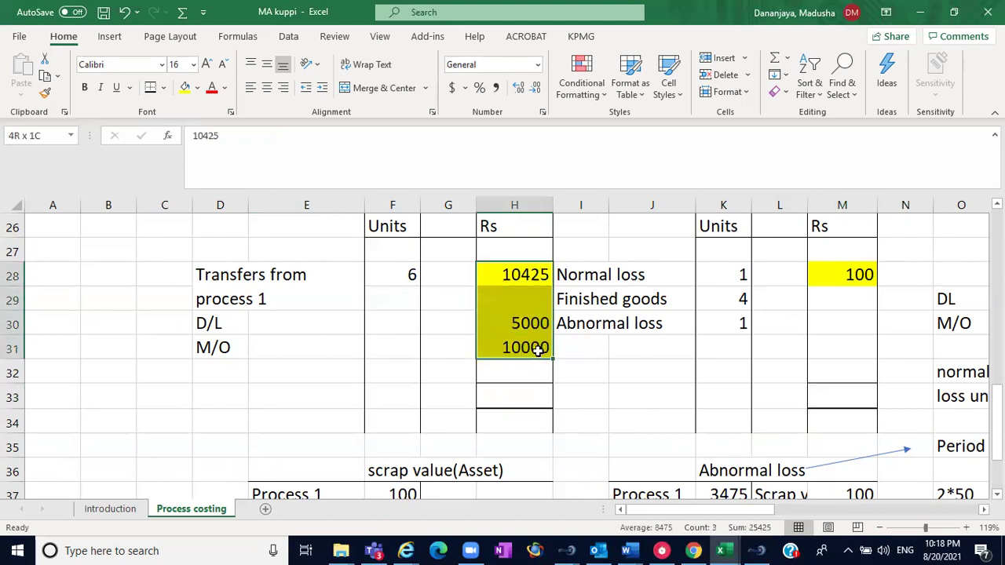
click(839, 269)
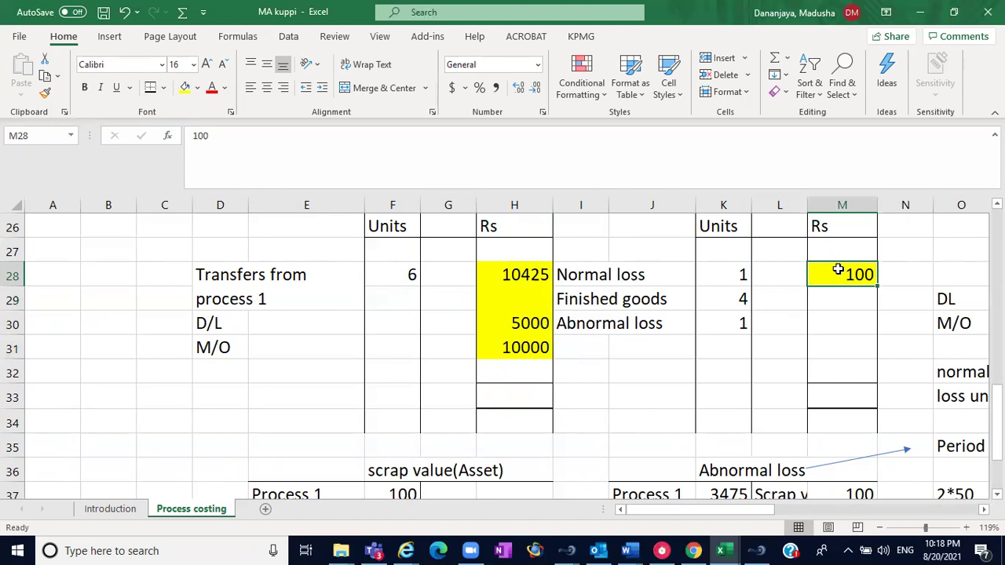
drag(835, 303, 834, 325)
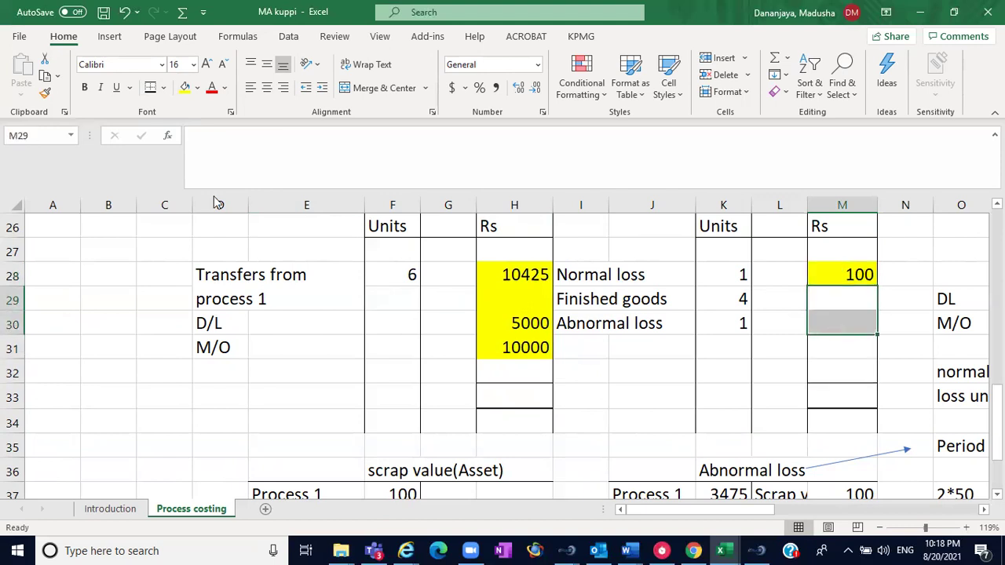
click(199, 88)
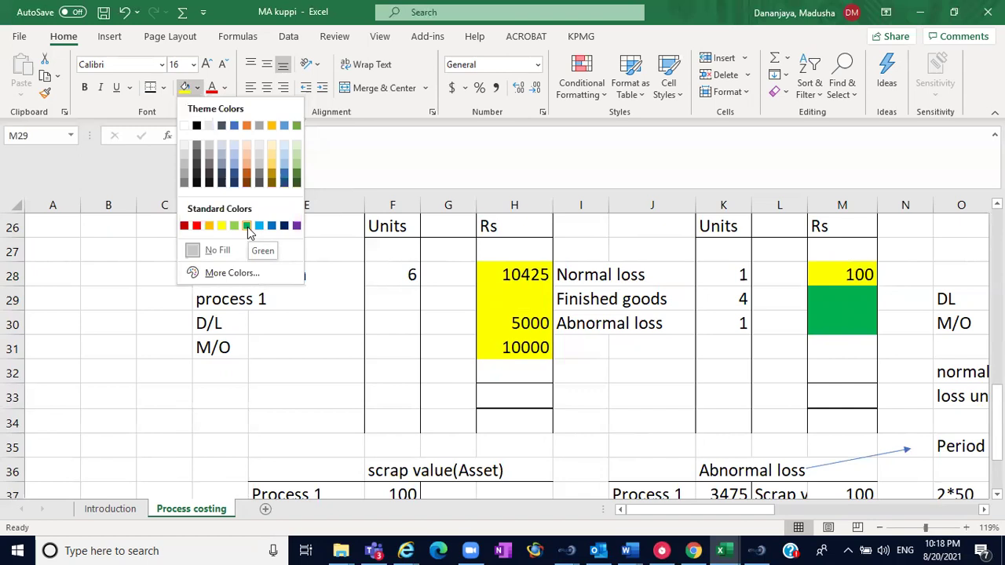
click(246, 226)
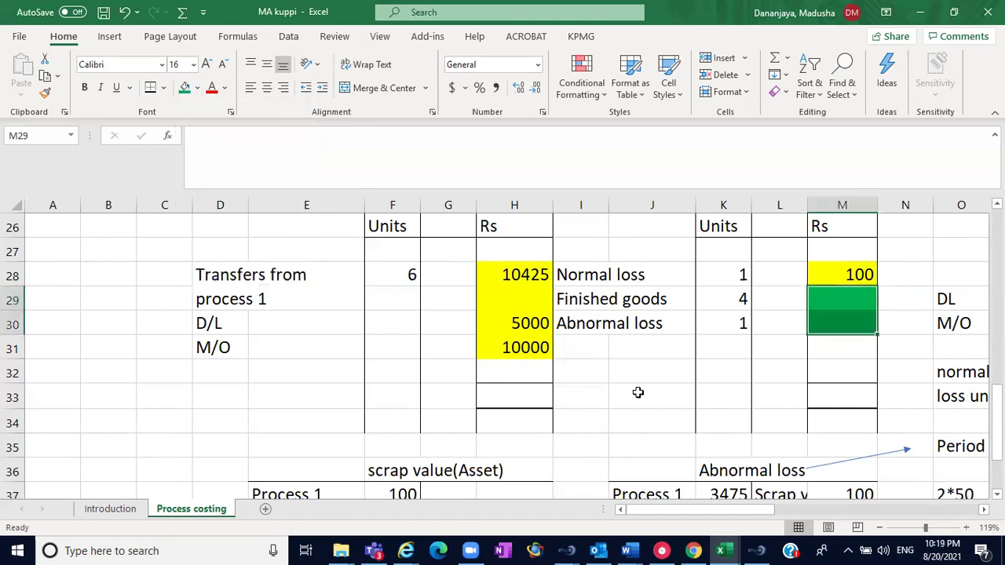
click(836, 299)
click(835, 316)
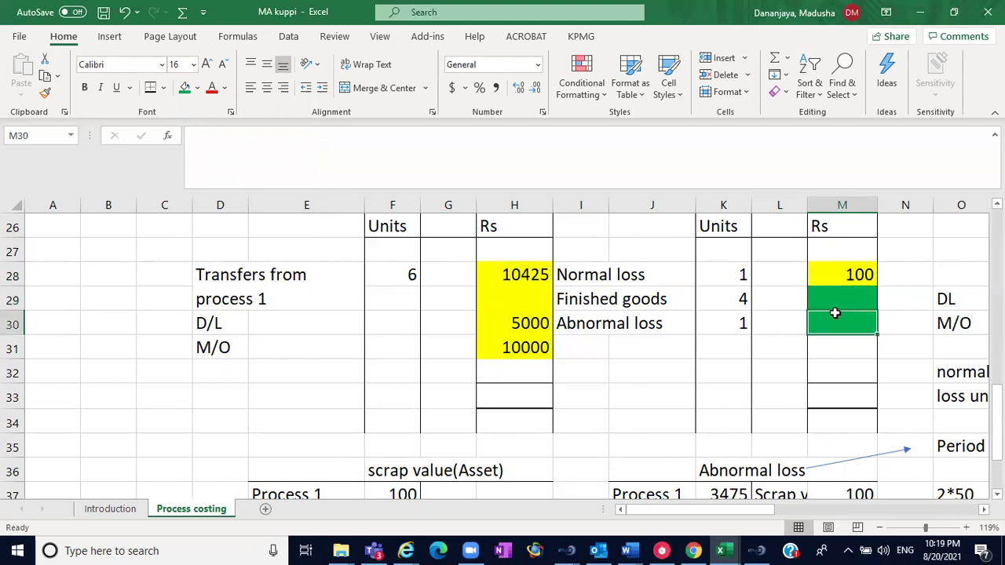
Enter 5, the combined finished goods and abnormal loss units, as the divisor in W29 and center it in the cell.
click(965, 515)
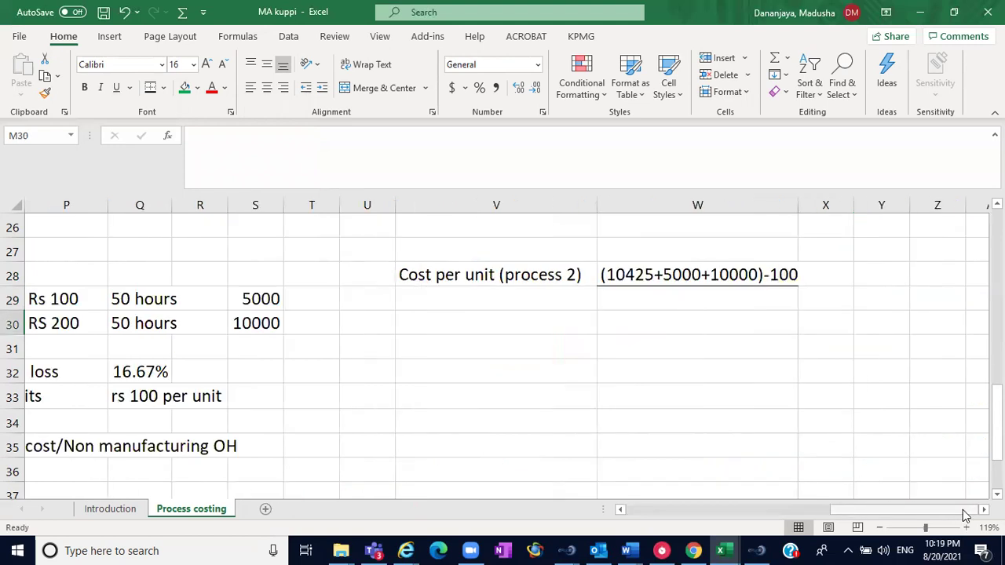
click(628, 264)
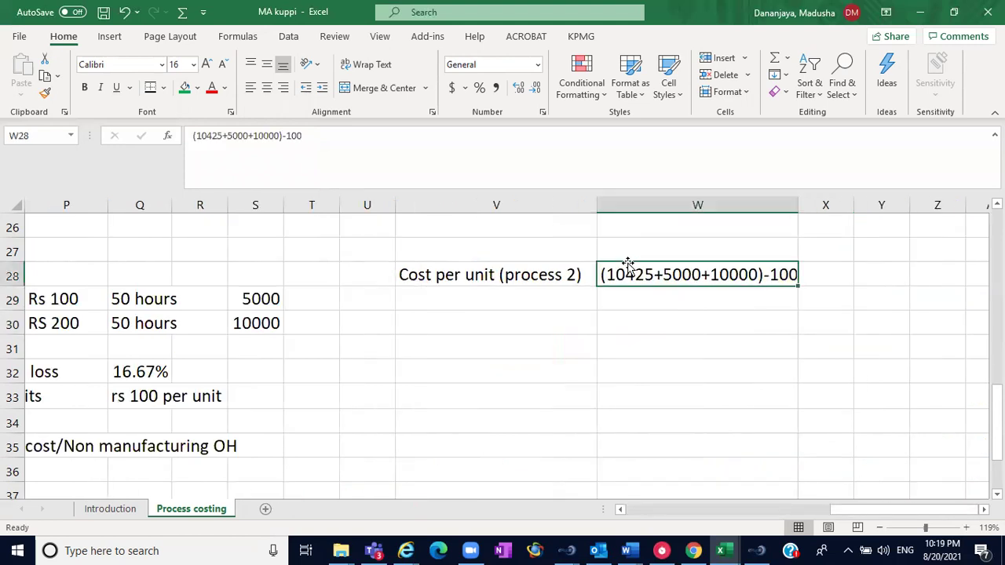
click(628, 295)
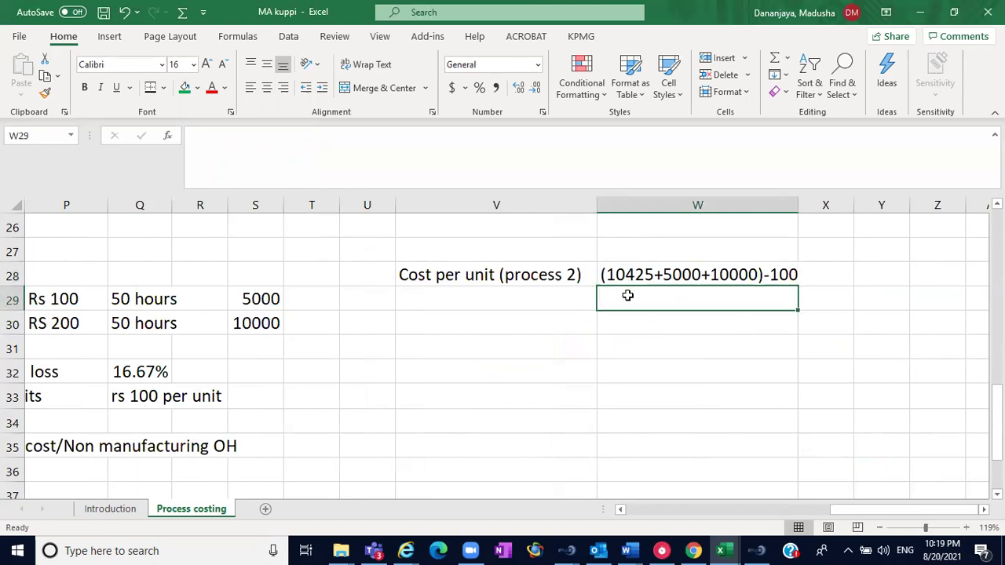
click(638, 506)
click(715, 299)
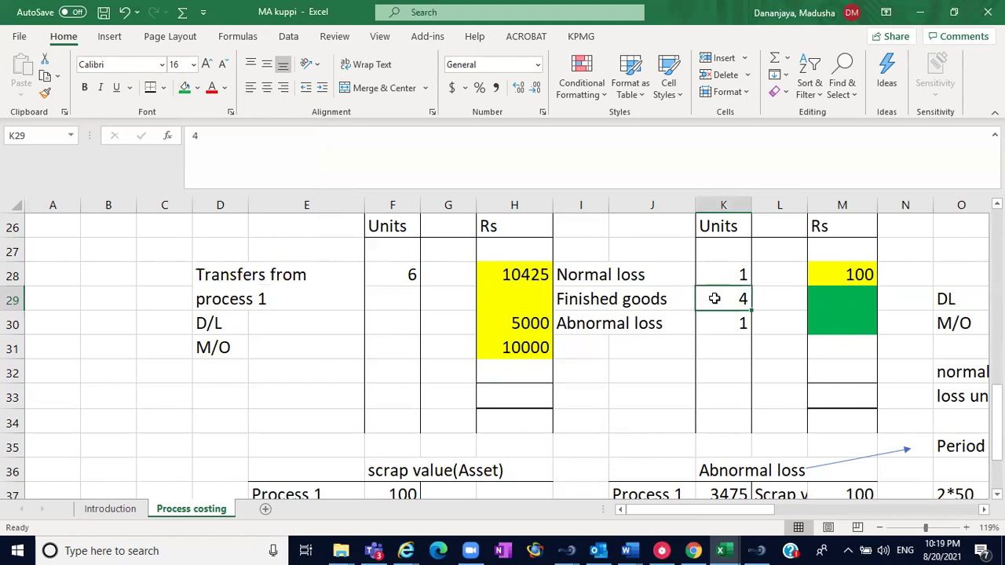
drag(715, 298, 726, 323)
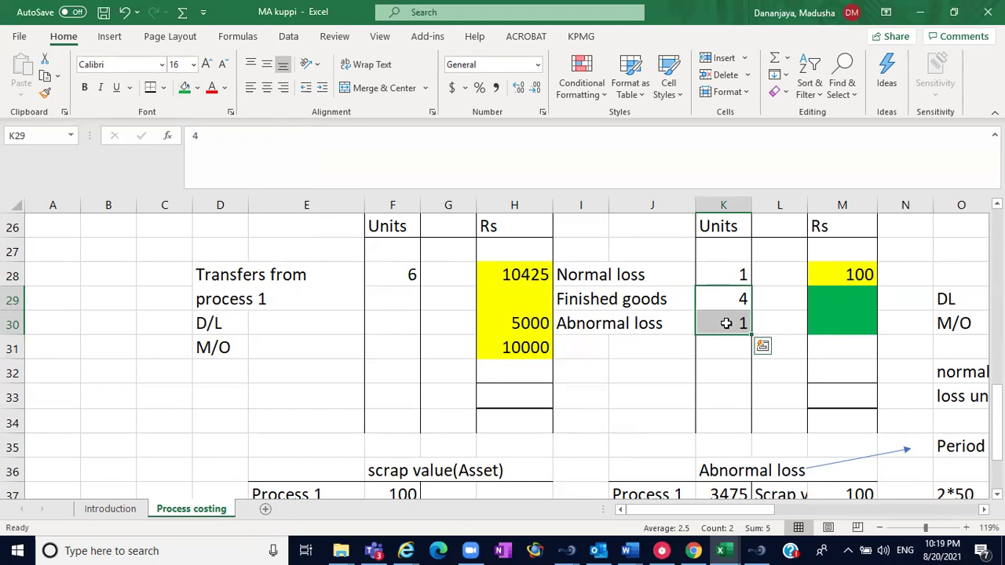
click(965, 509)
click(697, 301)
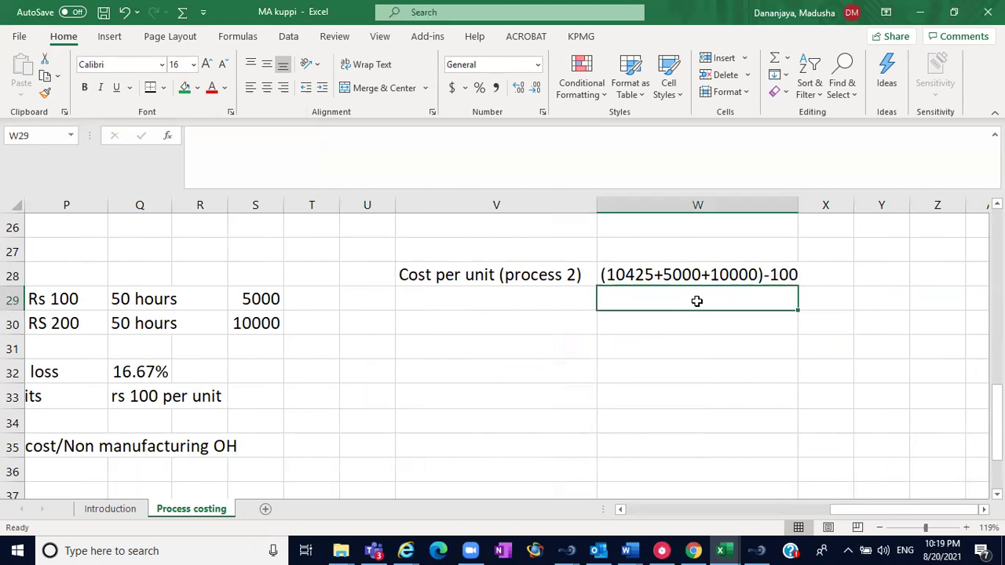
text(5)
click(518, 365)
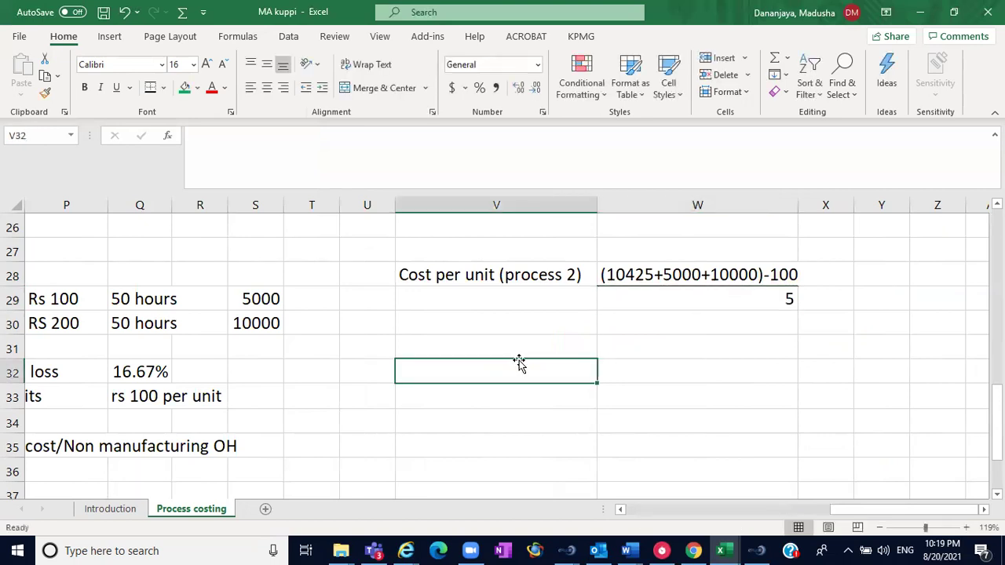
click(749, 301)
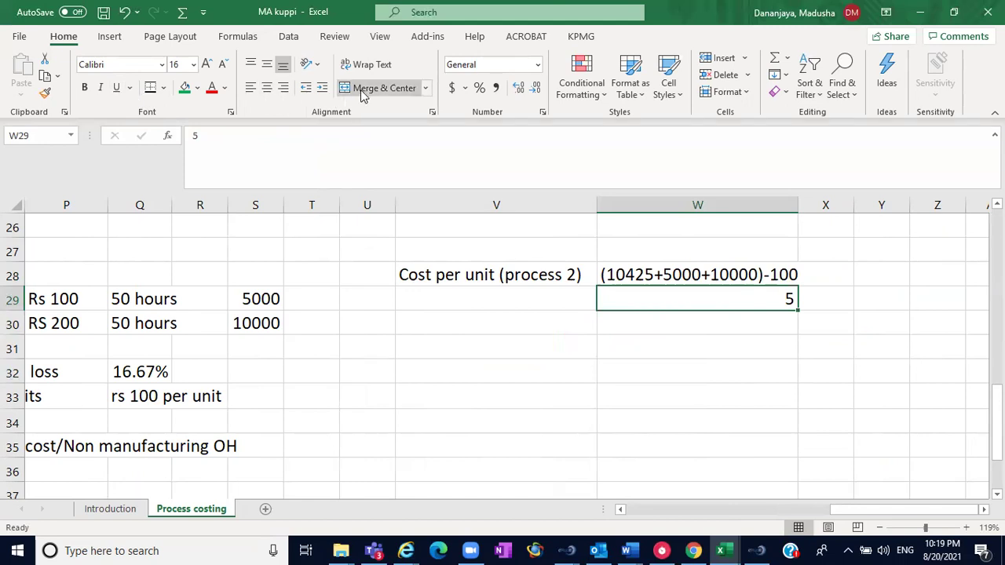
click(267, 87)
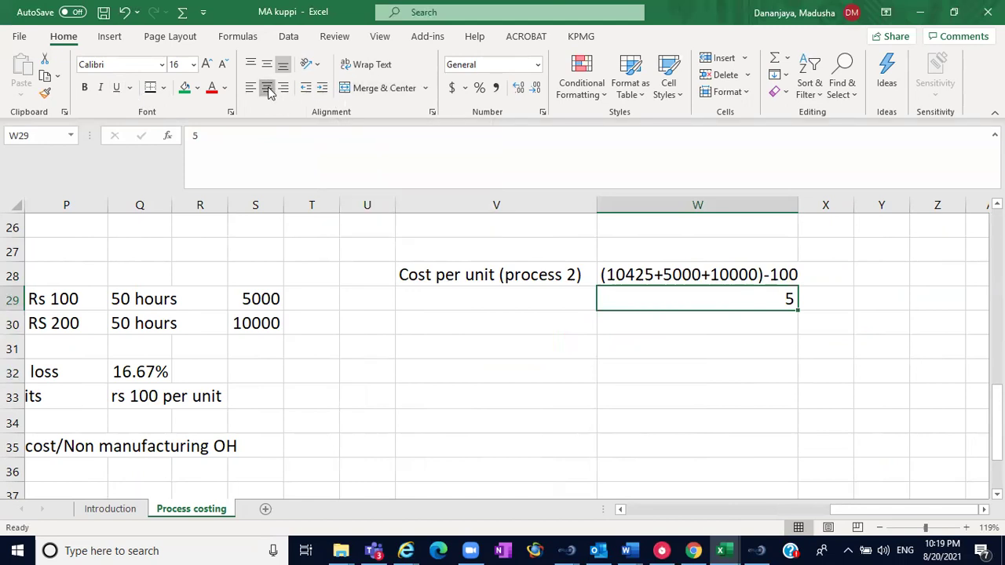
Draw a line arrow from beneath the divisor 5 in W29 diagonally down toward cell Y31.
click(663, 515)
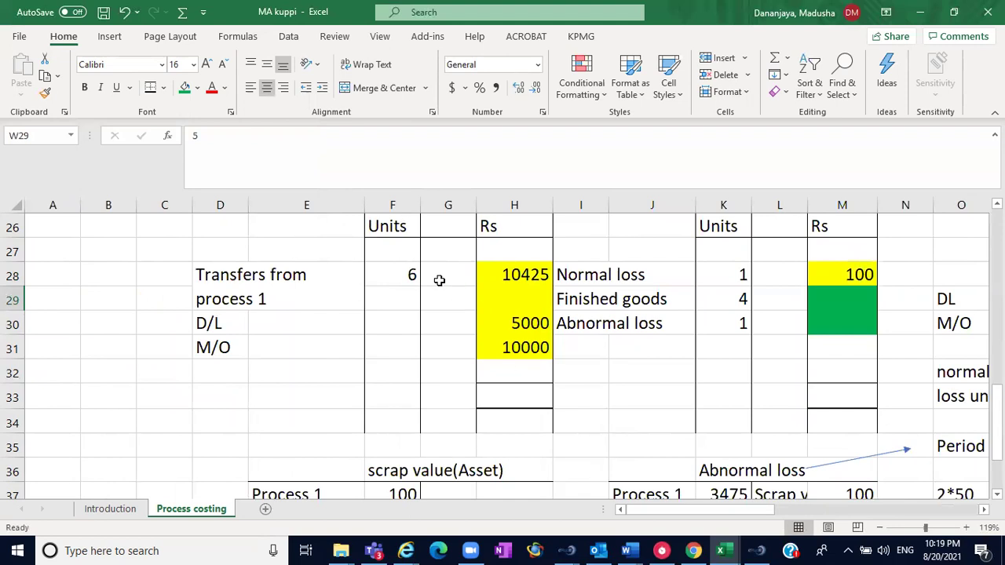
click(407, 277)
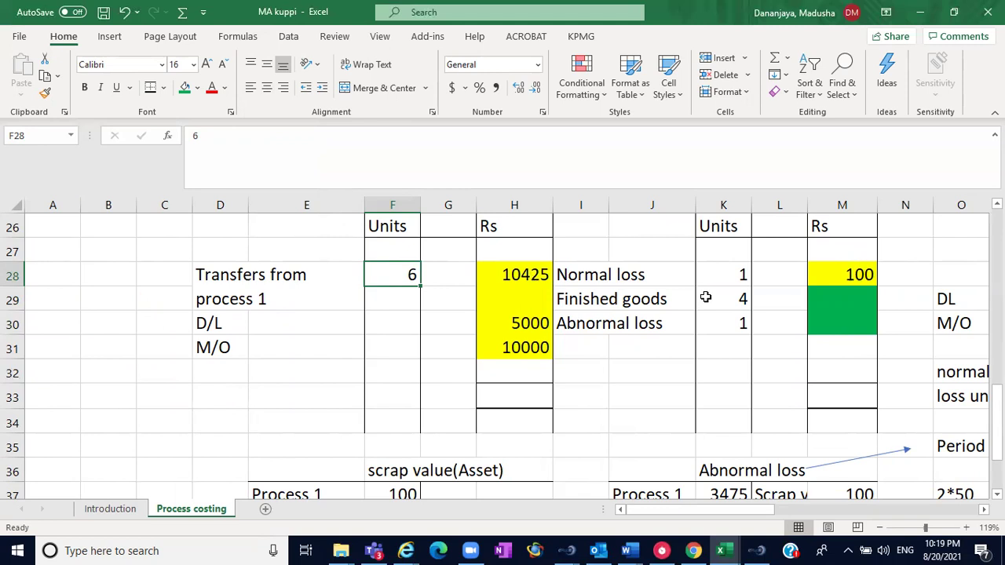
click(969, 510)
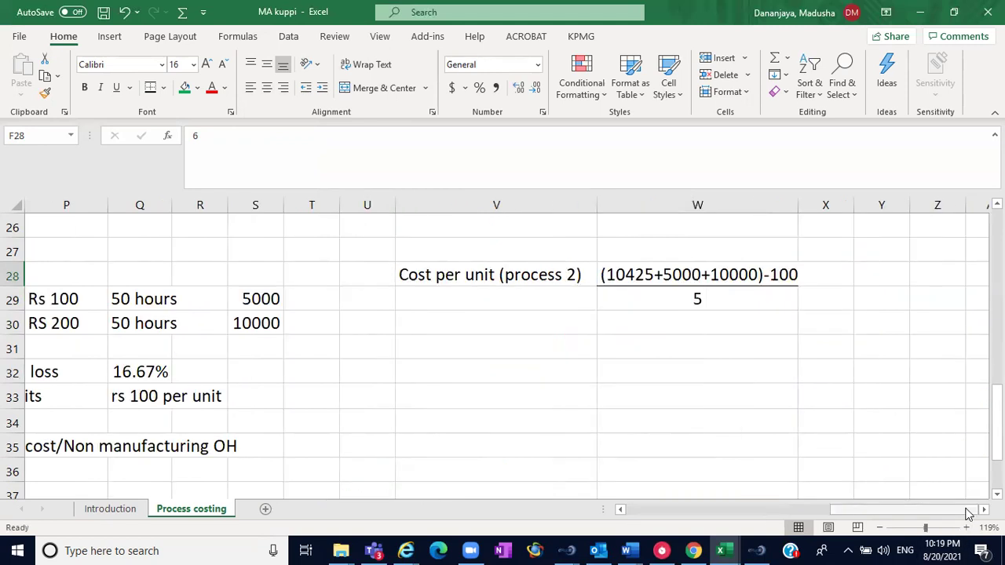
click(700, 296)
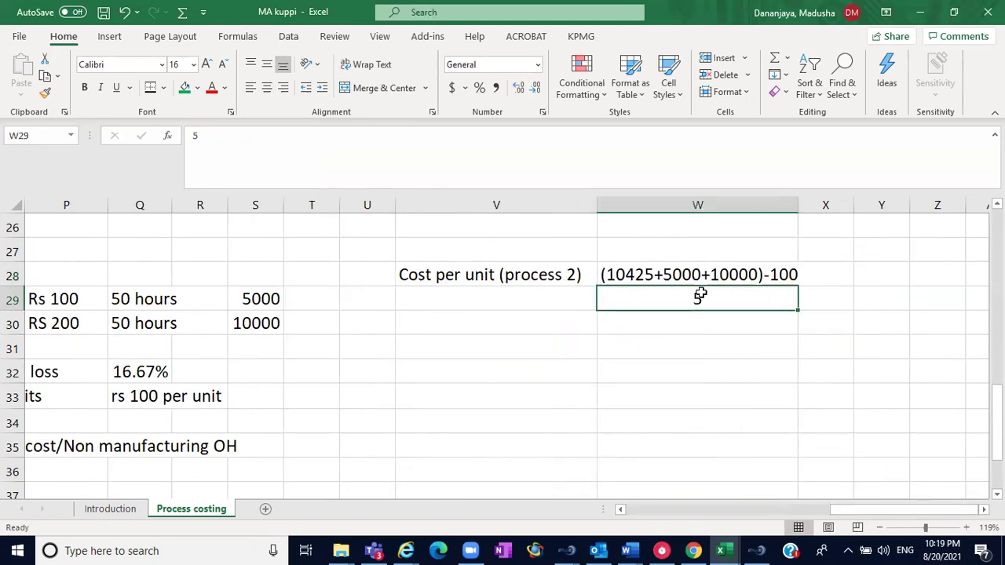
click(110, 36)
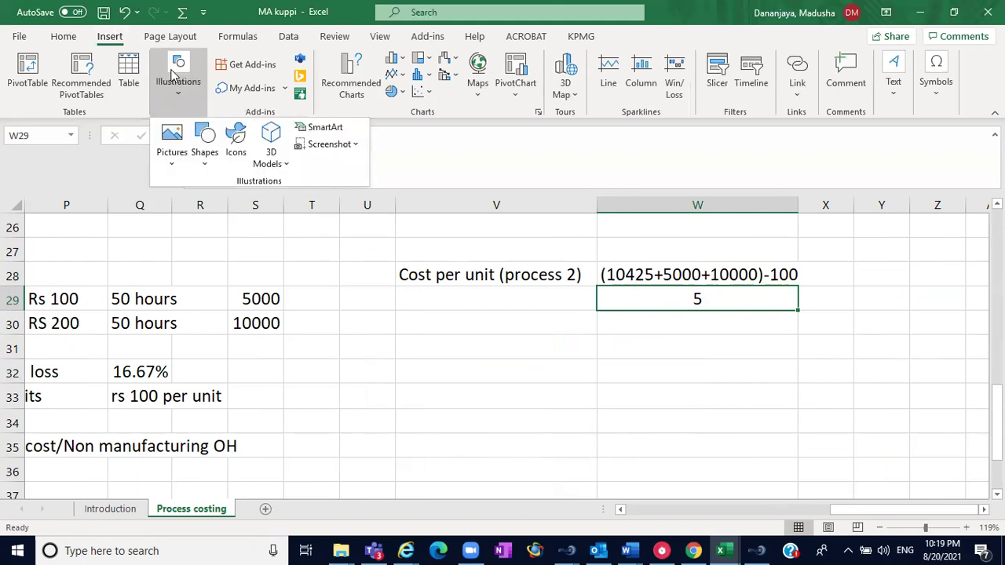
click(209, 134)
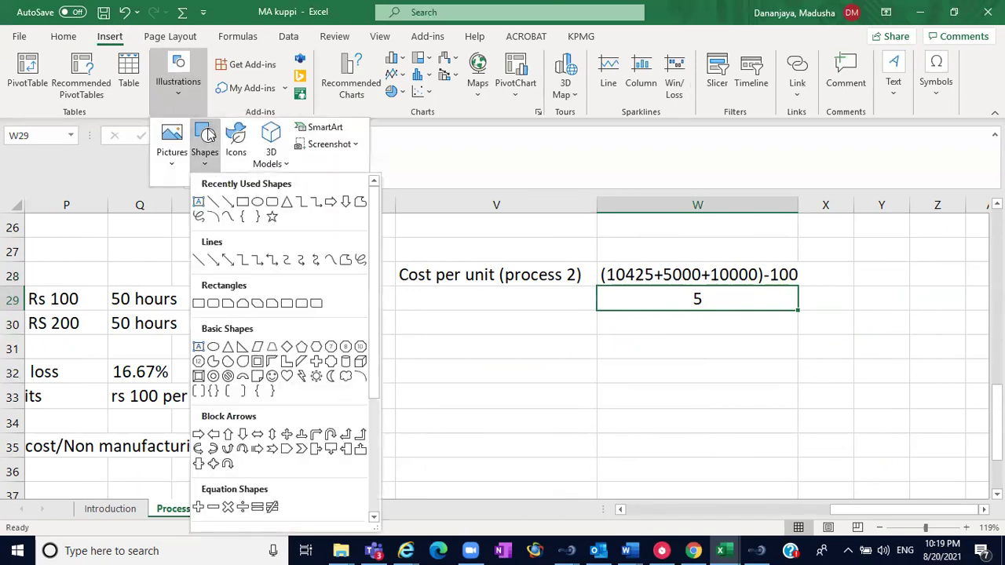
click(227, 201)
drag(744, 311, 830, 345)
Label the arrow's end in Y31 with the text Expected output.
click(860, 356)
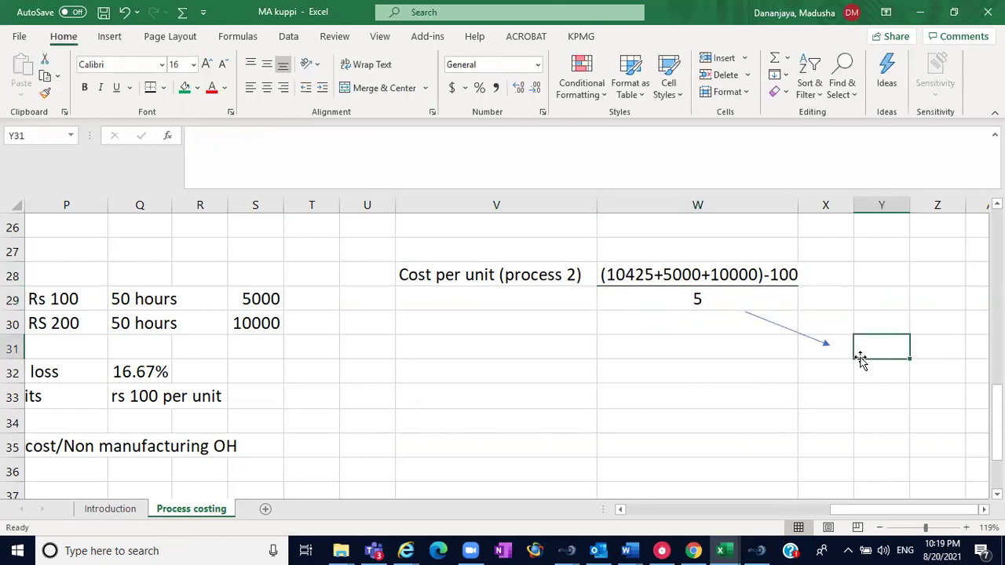
text(Expe)
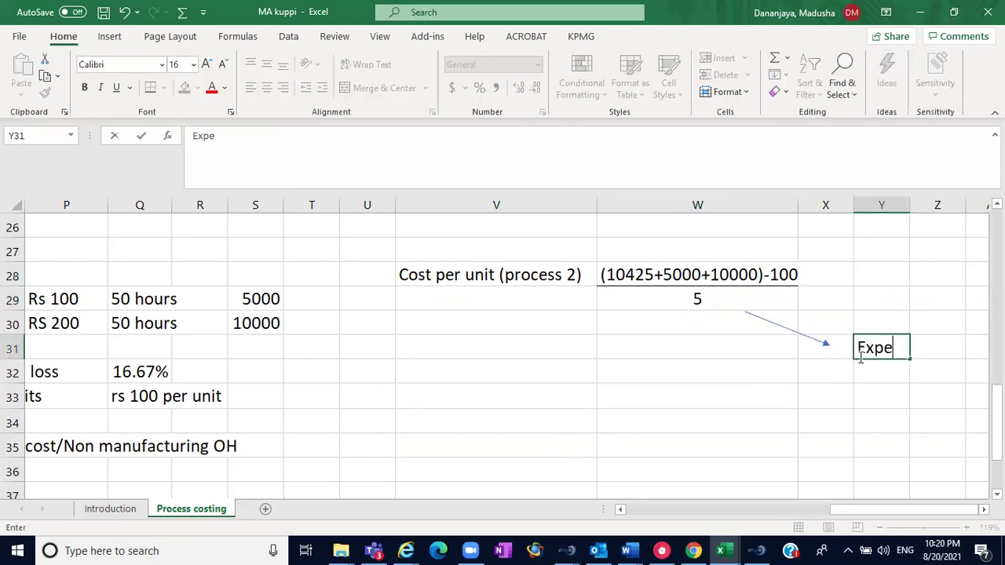
text(cted output)
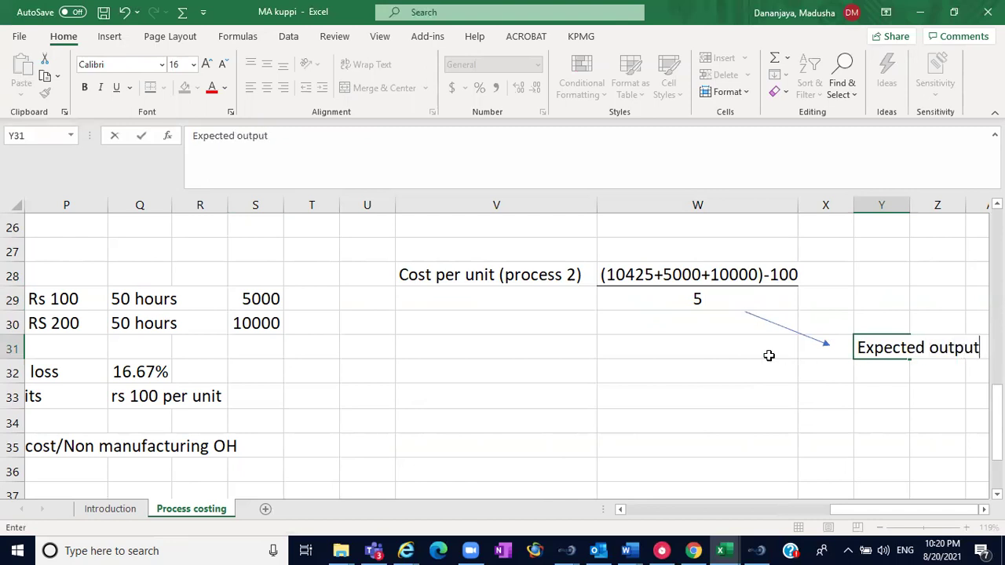
Enter 5065 in W31 as the cost per unit for process 2.
click(767, 354)
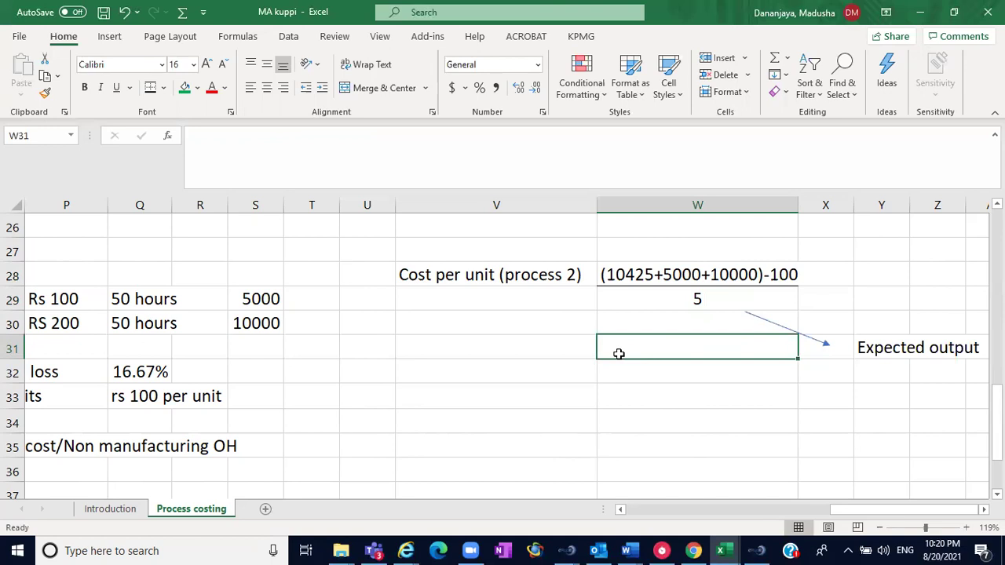
text(5065)
click(532, 372)
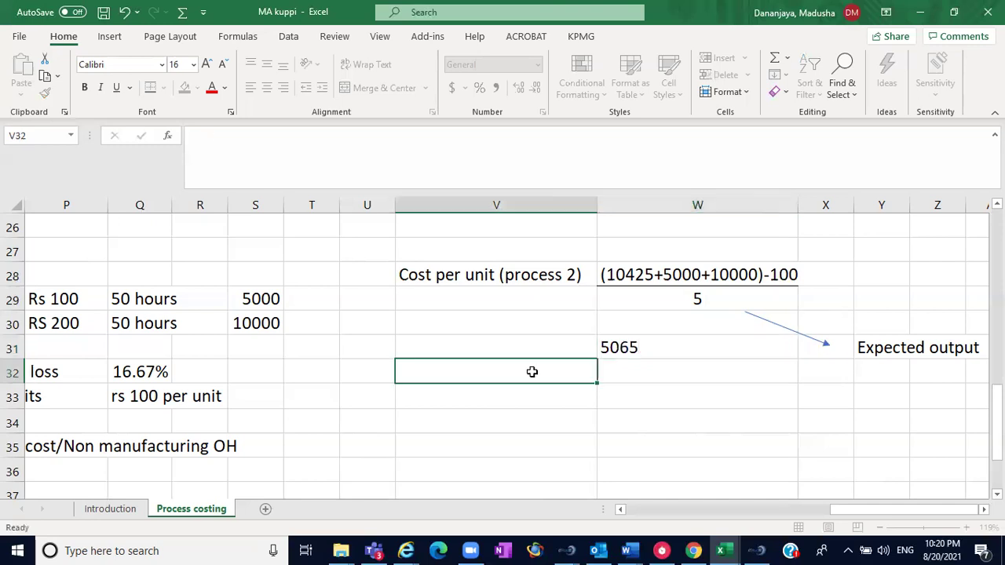
Enter the unit cost 5065 beside the finished goods and abnormal loss units in L29 and L30 of Process Account 2.
click(625, 510)
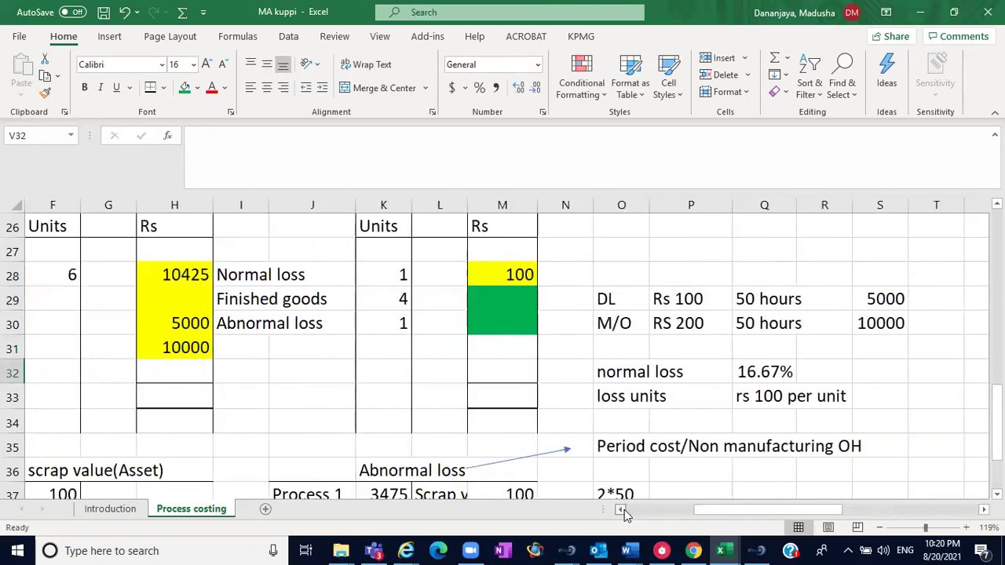
click(444, 298)
text(6)
key(BackSpace)
text(5065)
click(436, 321)
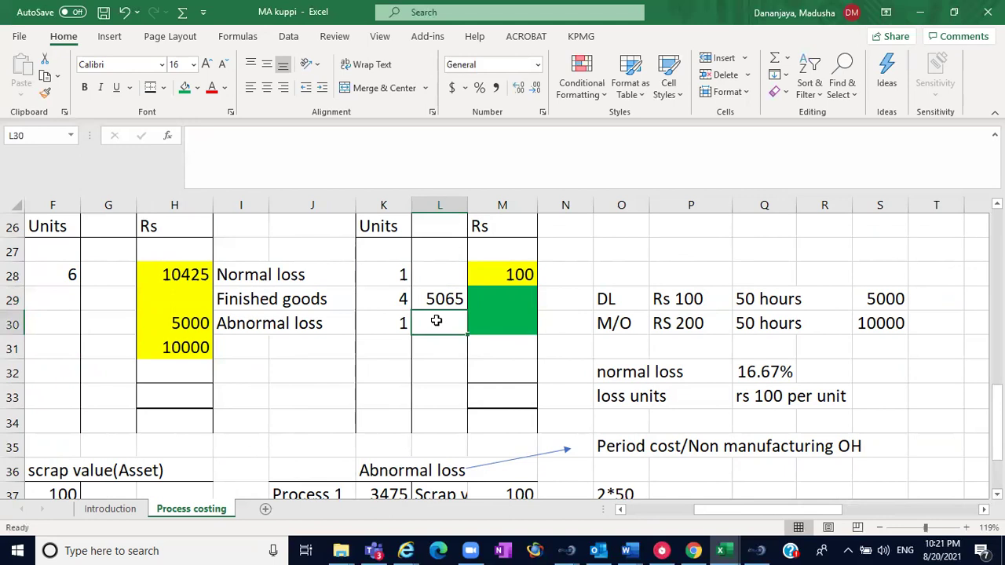
text(50)
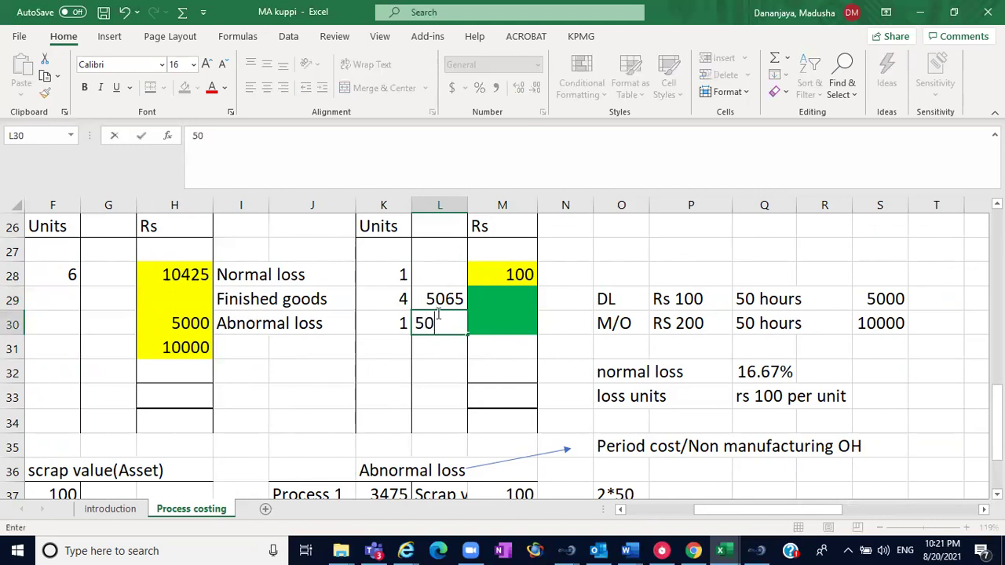
text(65)
key(BackSpace)
text(65)
click(439, 363)
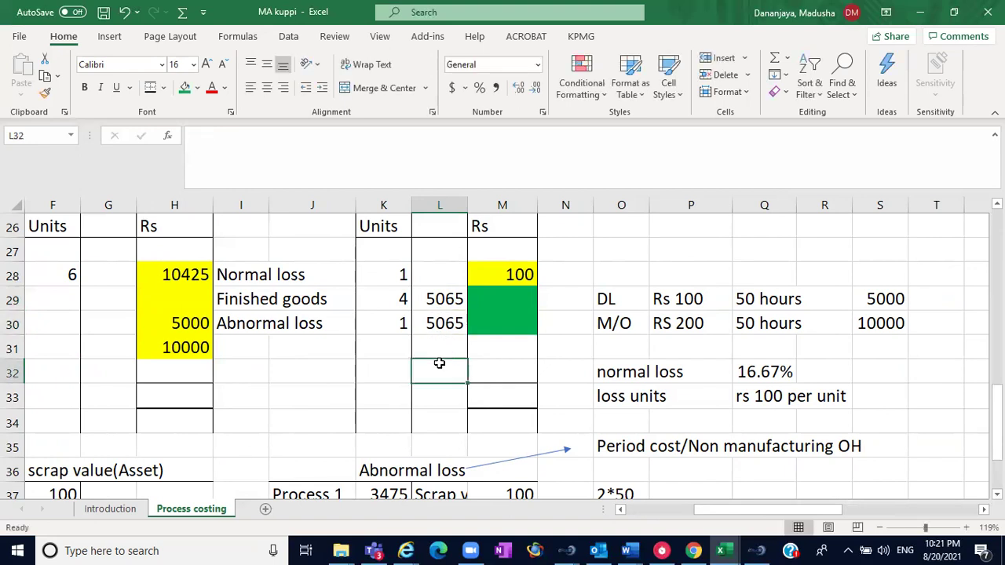
Enter 20260 in M29 as the finished goods value, from 4 units at 5065 each.
click(445, 296)
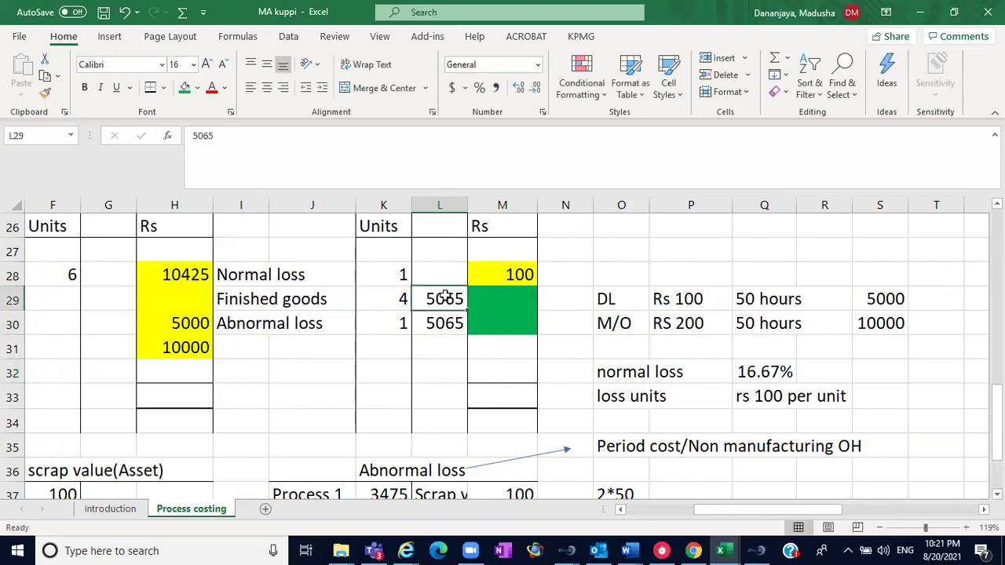
click(392, 304)
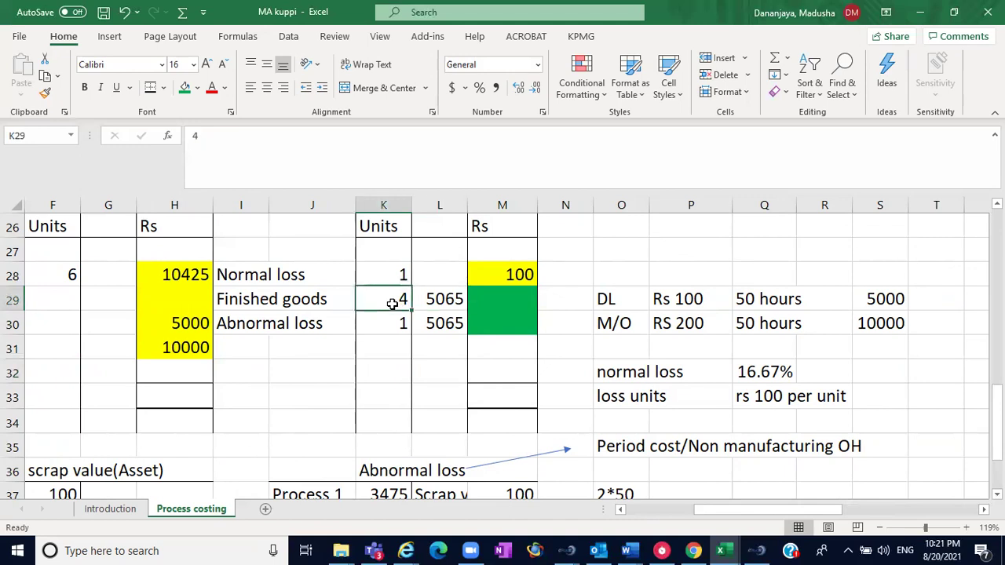
click(479, 305)
text(20)
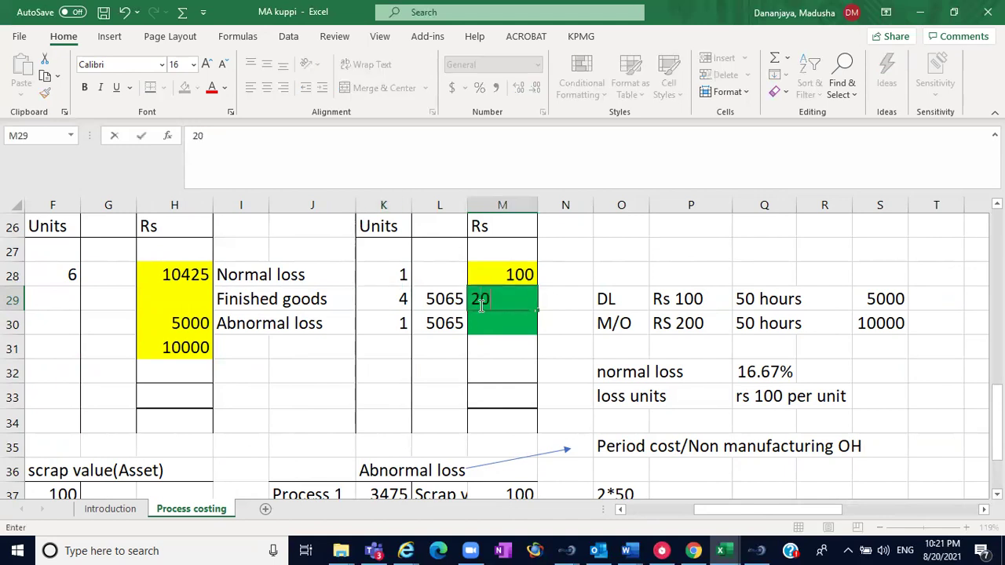
text(260)
key(Return)
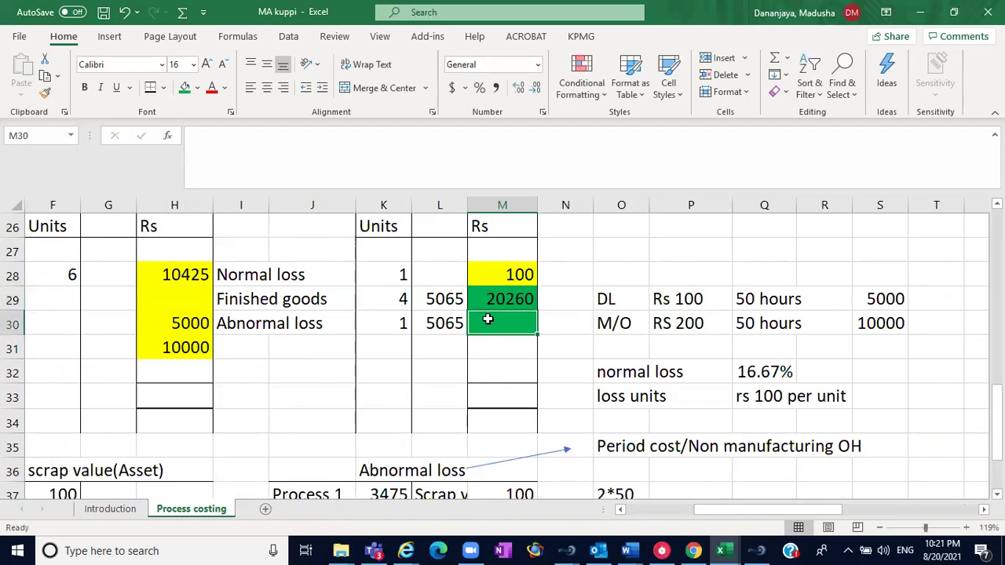
Remove the green fill from the finished goods and abnormal loss value cells M29 and M30.
click(196, 87)
click(212, 249)
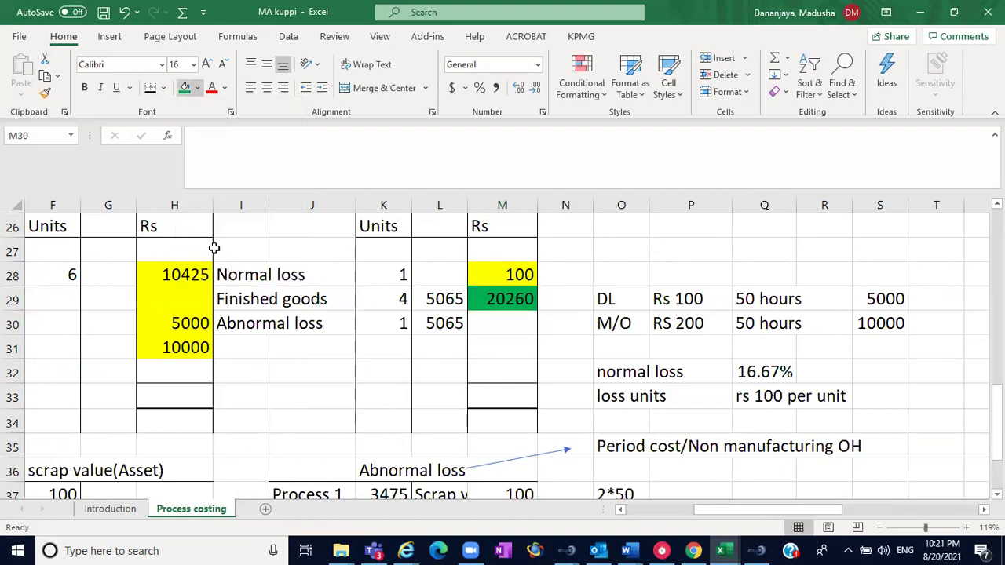
click(491, 298)
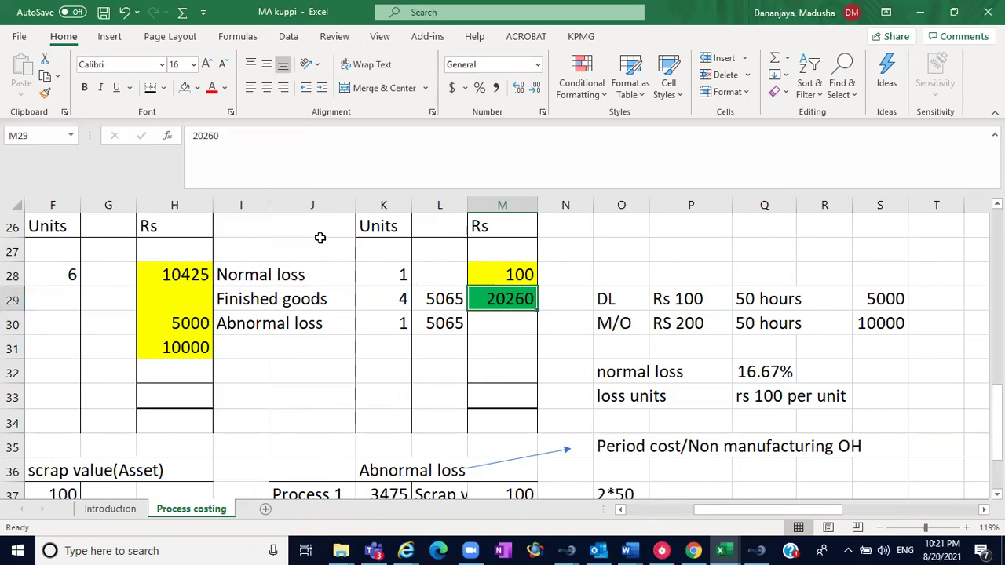
click(185, 88)
Enter 5065 in M30 as the abnormal loss value.
click(496, 317)
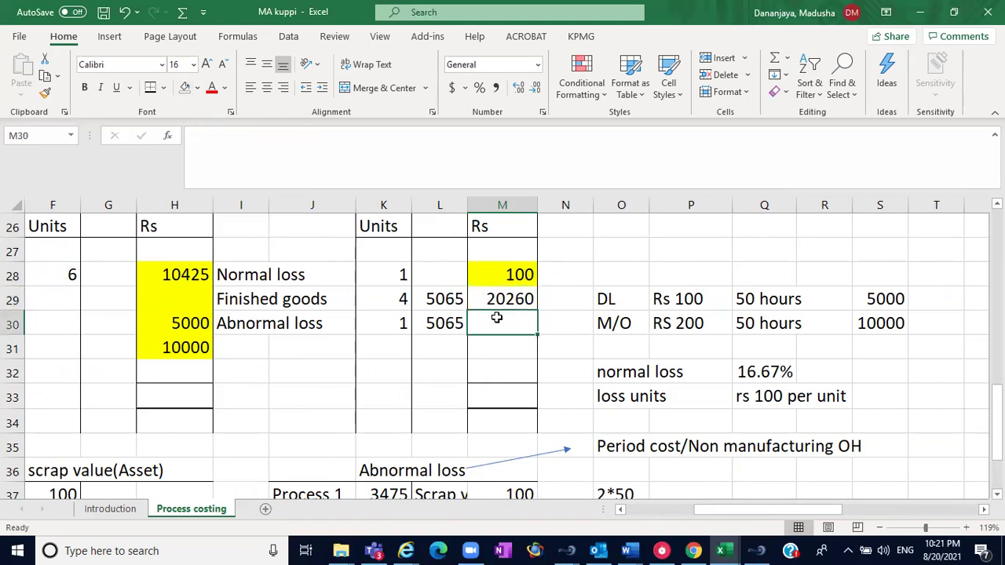
text(5065)
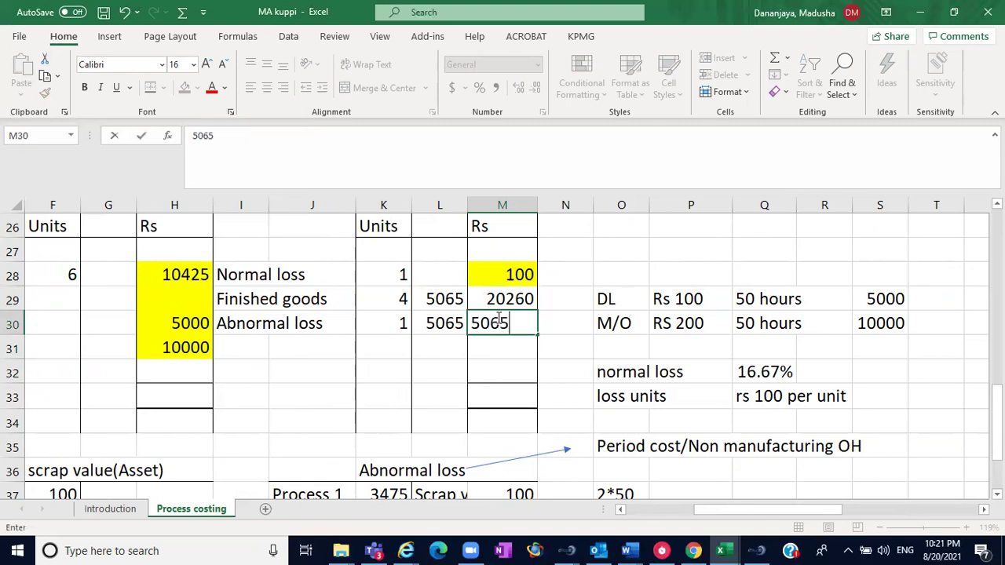
click(398, 388)
Total both Rs columns of Process Account 2 with =SUM(H28:H31) in H33 and =SUM(M28:M32) in M33.
click(187, 394)
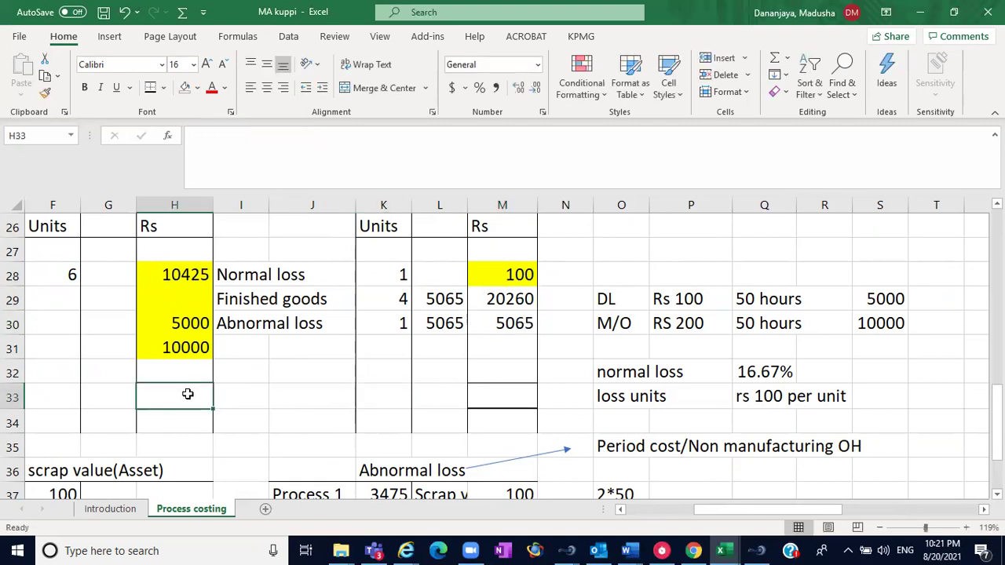
key(alt+equal)
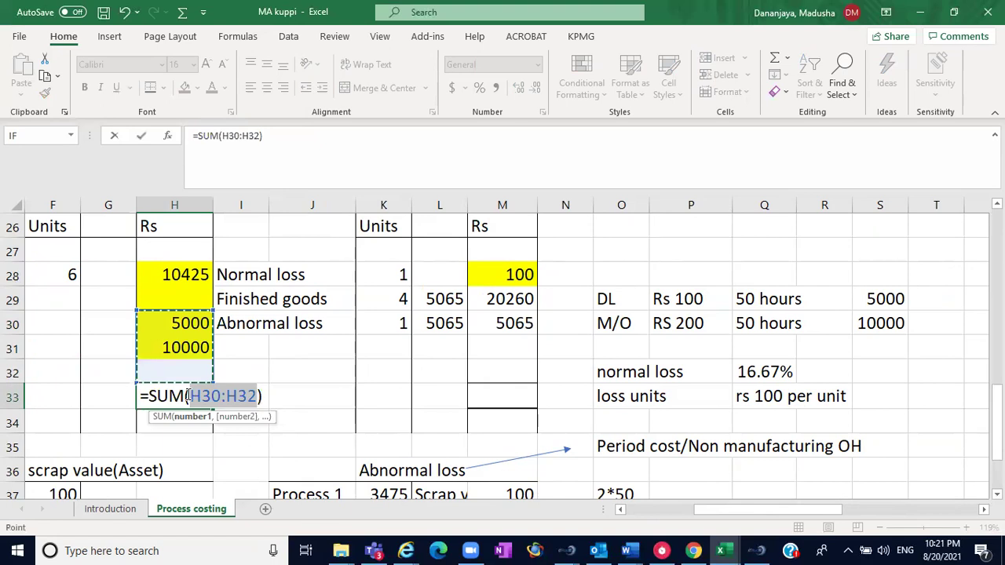
drag(186, 279, 186, 350)
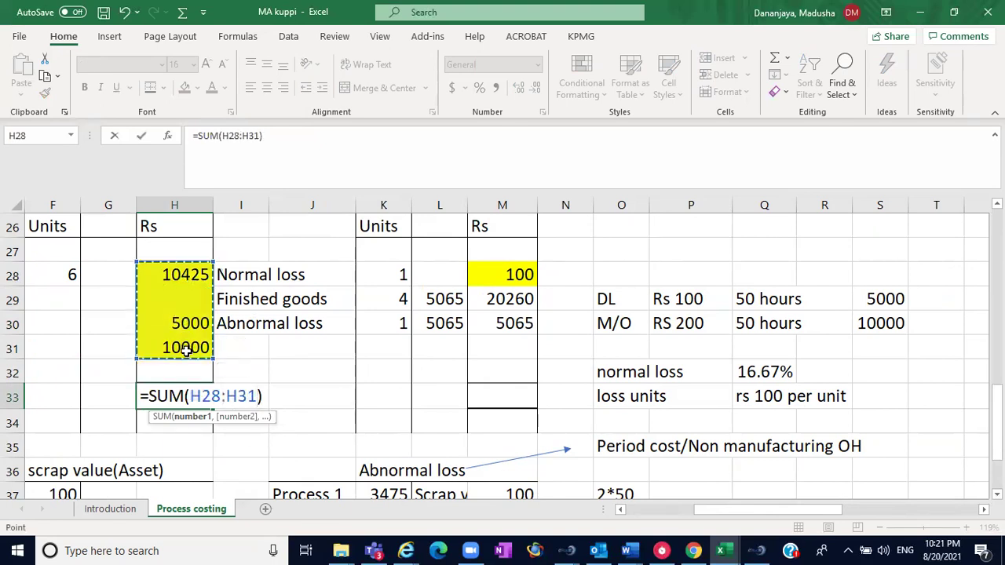
key(Return)
click(503, 395)
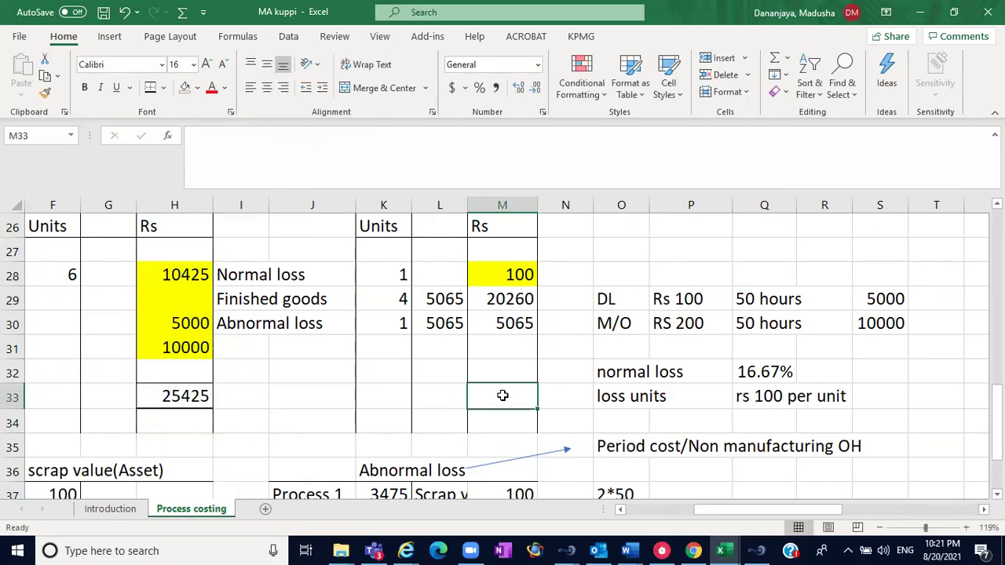
key(alt+equal)
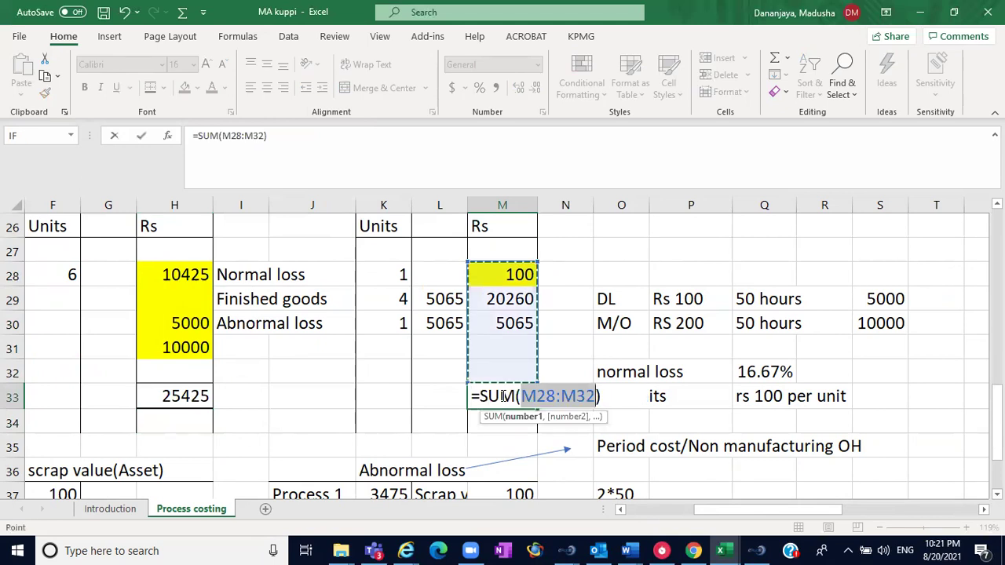
key(Return)
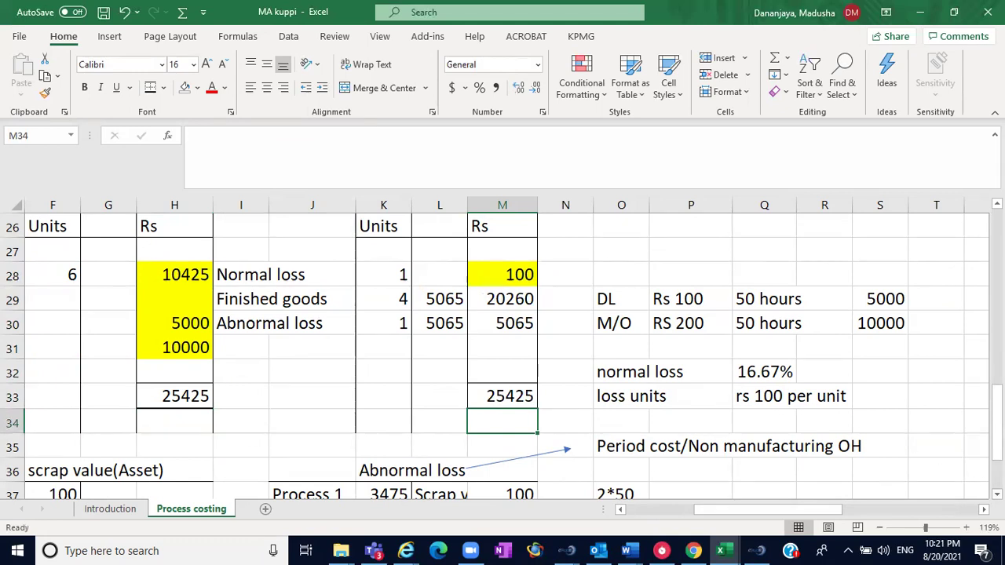
Review the balanced Process Account 2 and its finished goods line against the scrap value and abnormal loss accounts below.
scroll(503, 360, down, 1)
scroll(503, 360, down, 1)
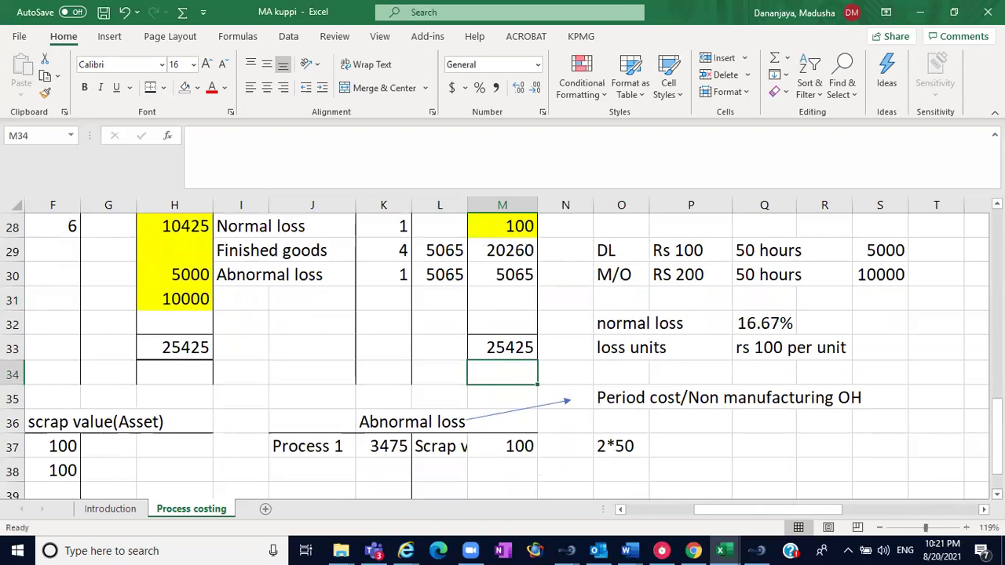
scroll(503, 349, up, 2)
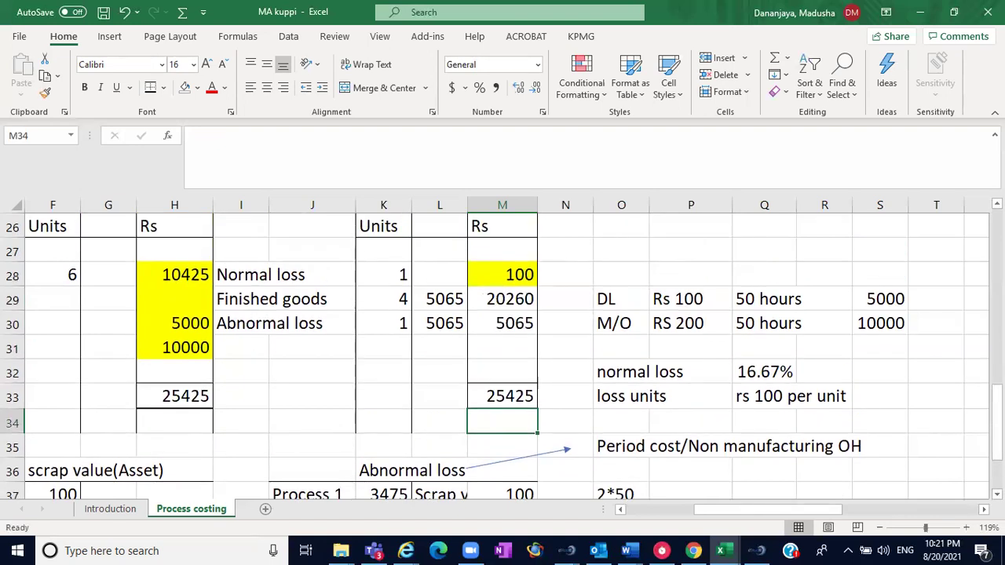
scroll(502, 350, down, 2)
drag(996, 438, 996, 420)
click(296, 301)
click(257, 298)
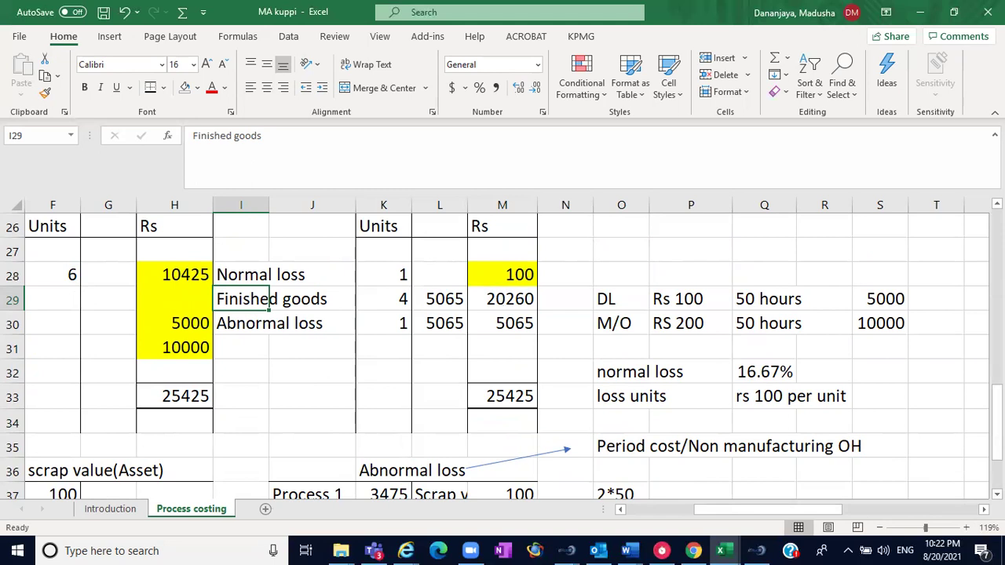
scroll(502, 360, down, 1)
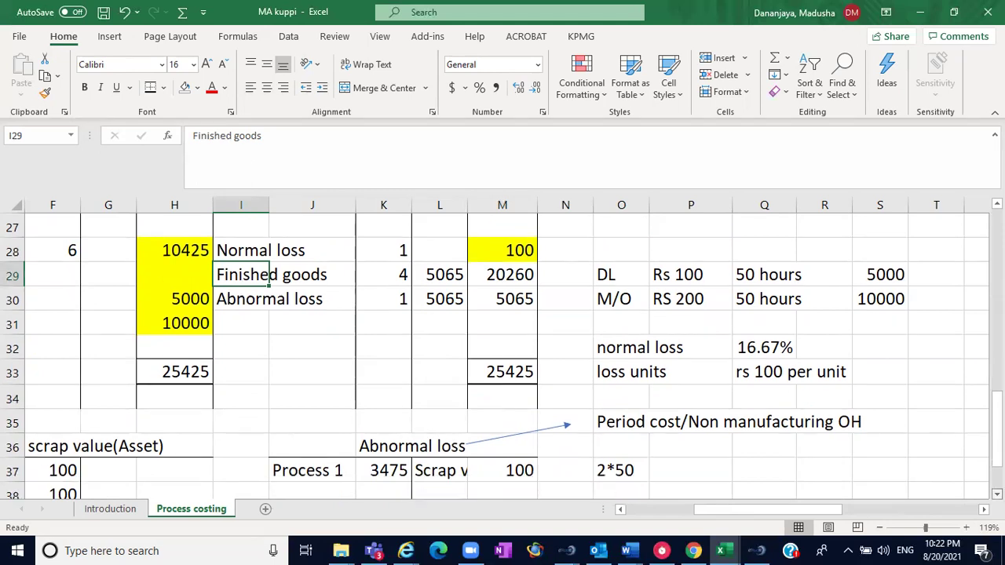
scroll(503, 359, down, 3)
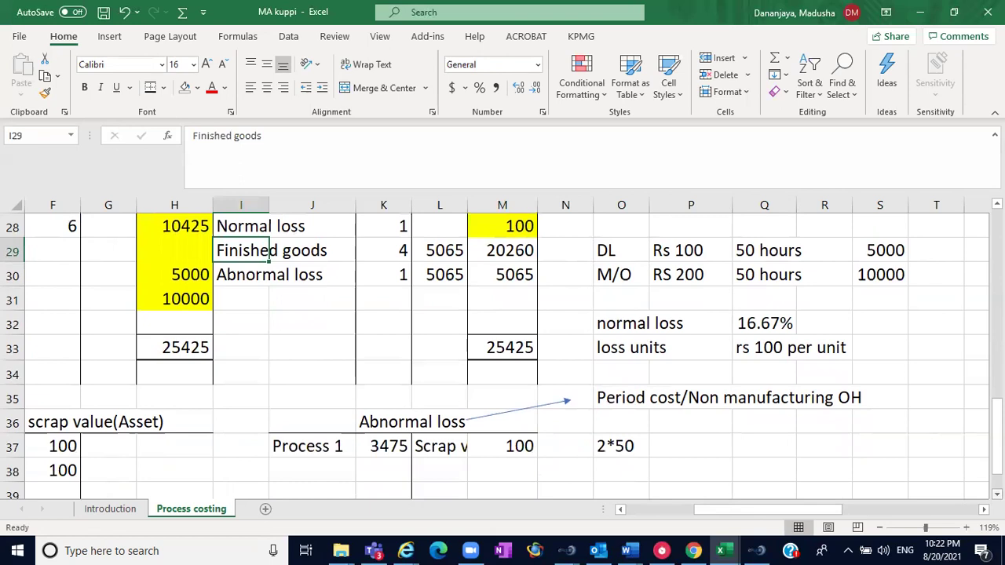
drag(776, 511, 712, 514)
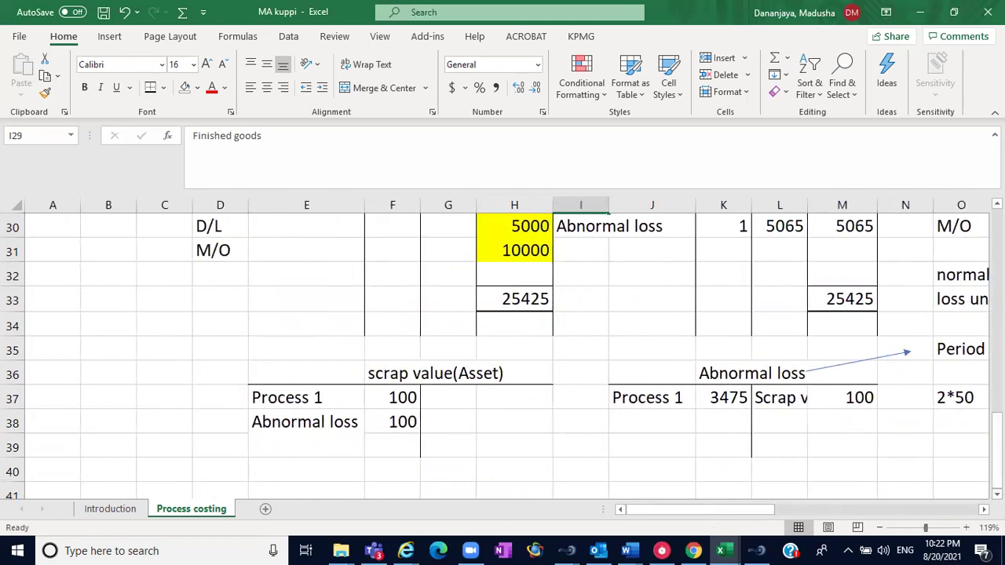
Try to frame the range E42:H45 below the scrap value account with top and bottom borders.
scroll(431, 440, down, 2)
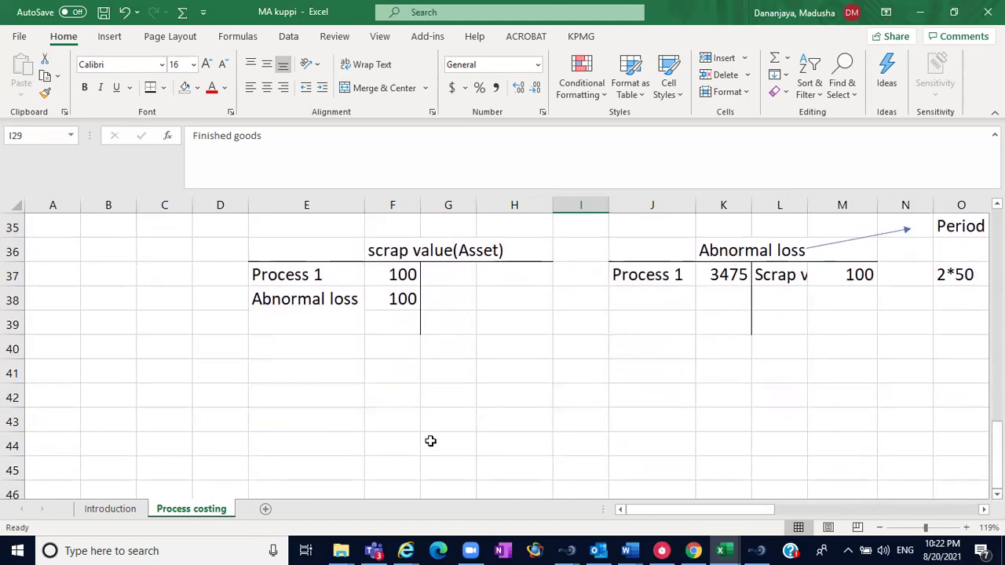
click(334, 381)
click(304, 401)
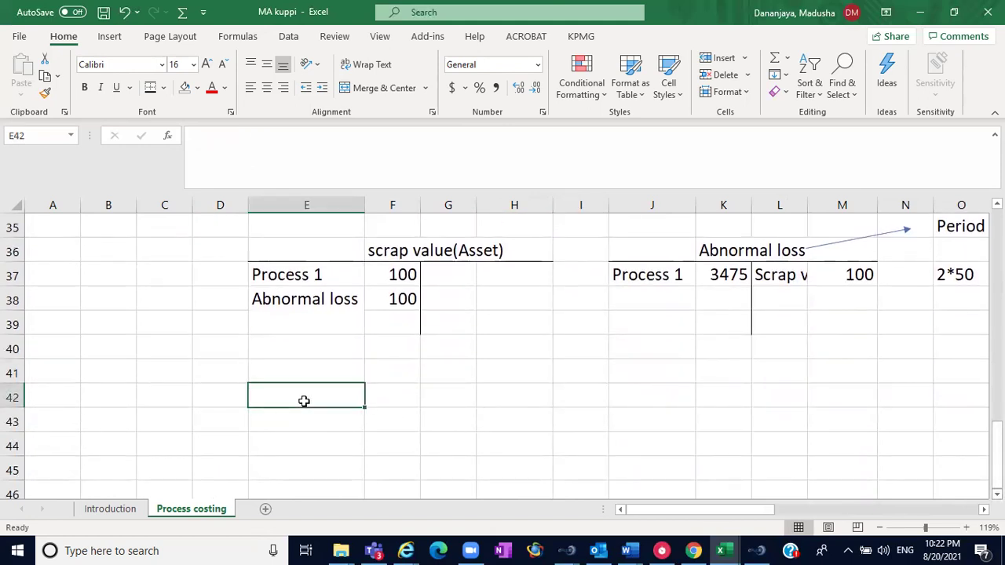
drag(304, 402, 502, 457)
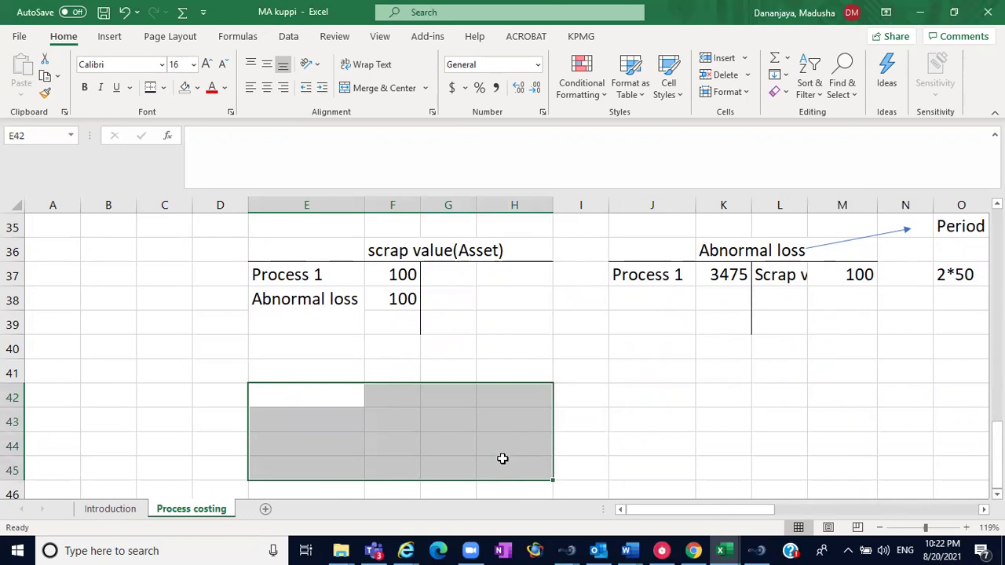
click(155, 92)
click(696, 365)
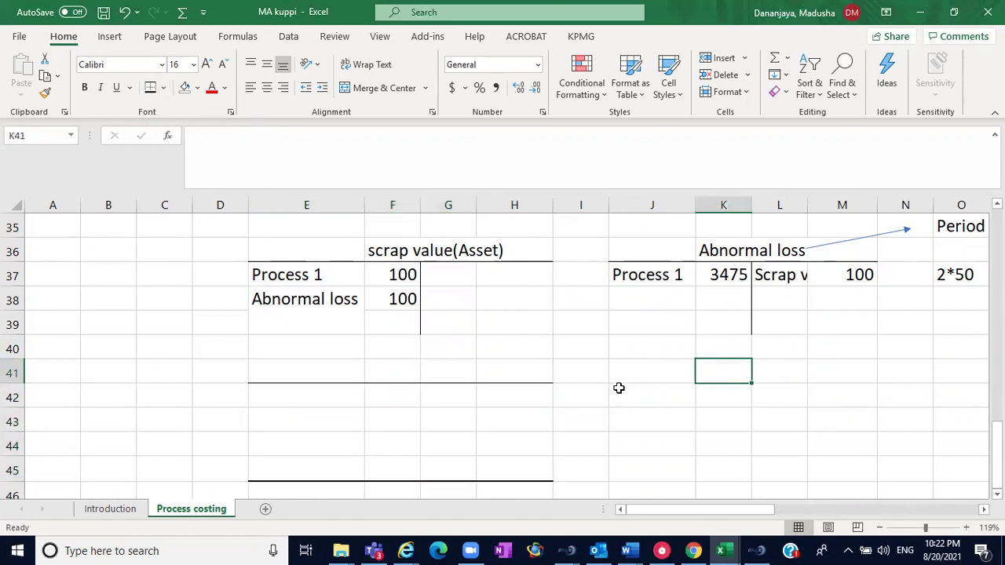
click(124, 13)
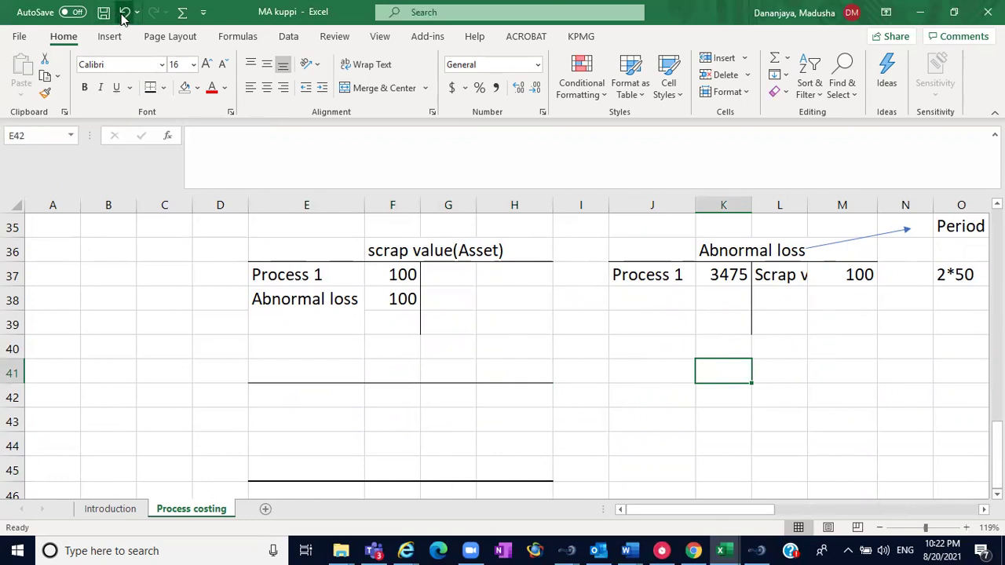
Add a top border to the range E42:H45 for a new T-account below the scrap value account.
click(321, 388)
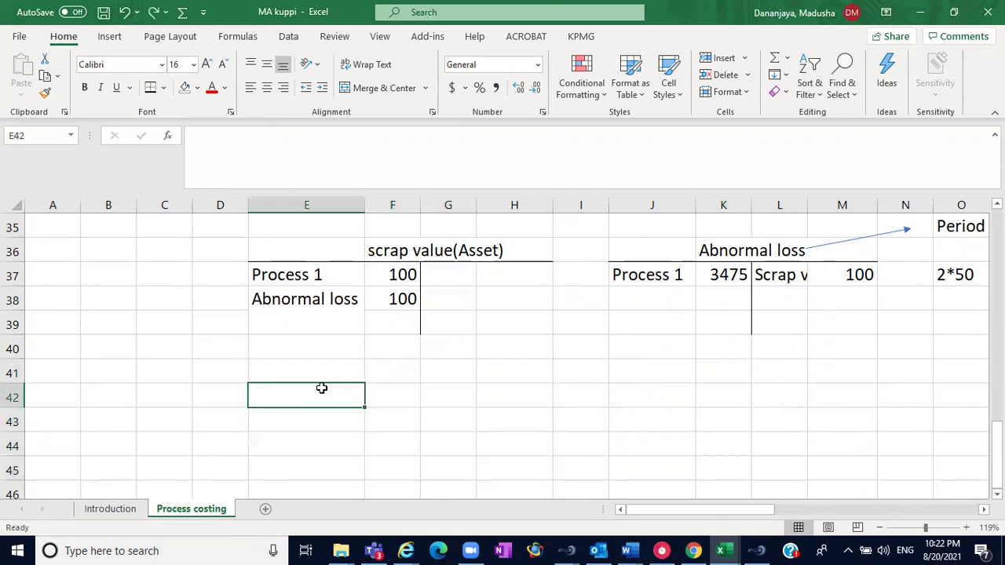
click(343, 461)
drag(325, 397, 523, 469)
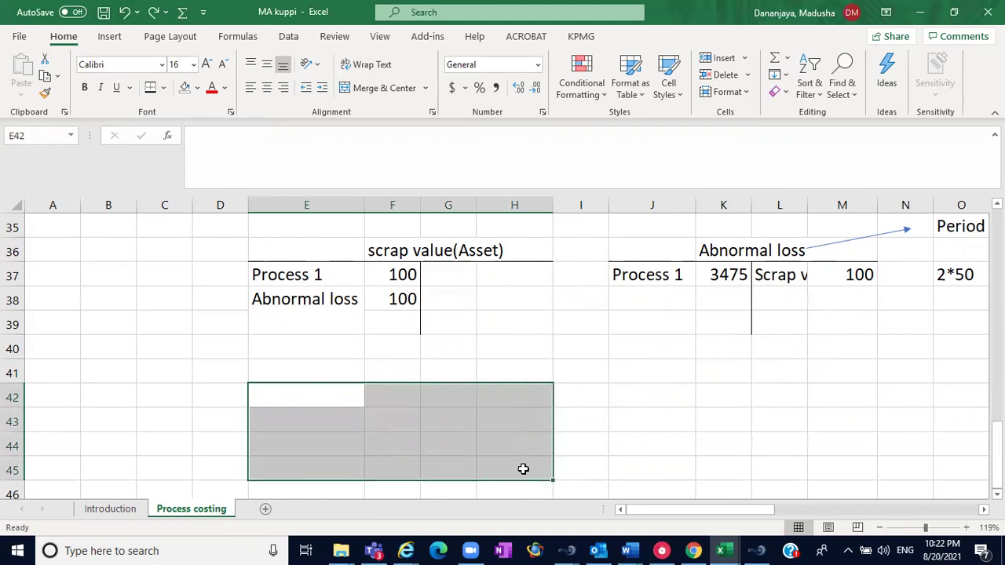
click(163, 88)
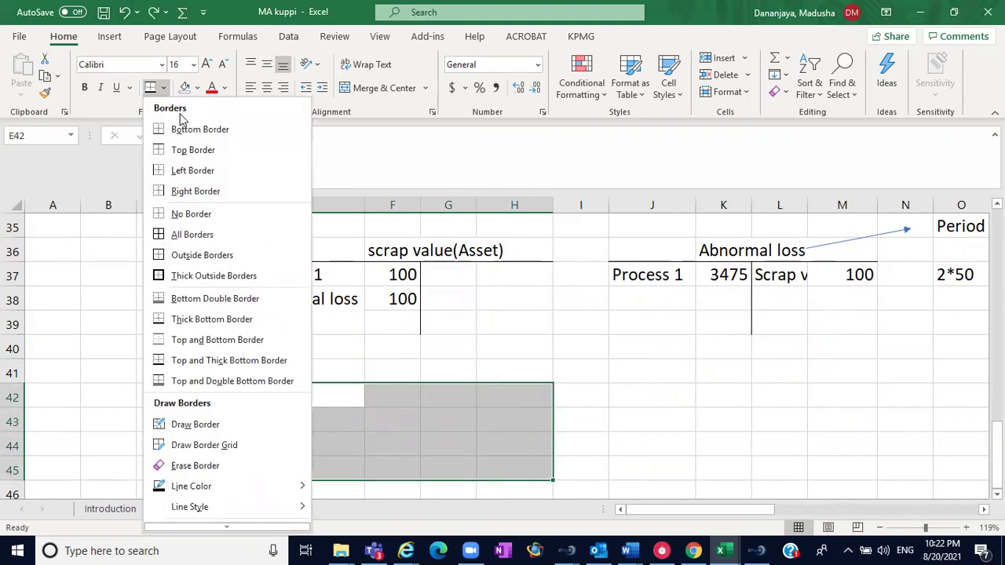
click(190, 149)
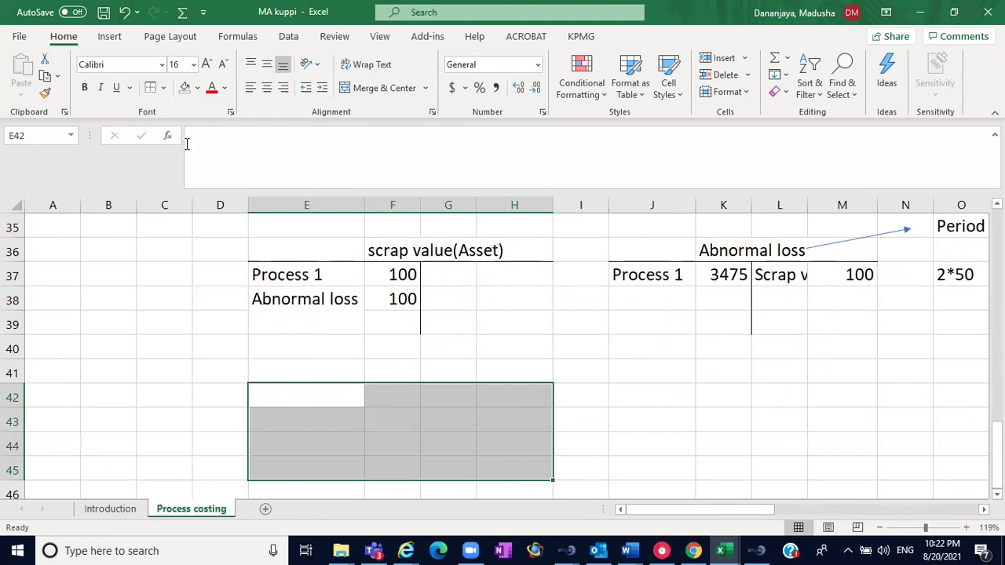
Try to add a vertical inside border to the range E42:H45 through the detailed border settings.
click(164, 87)
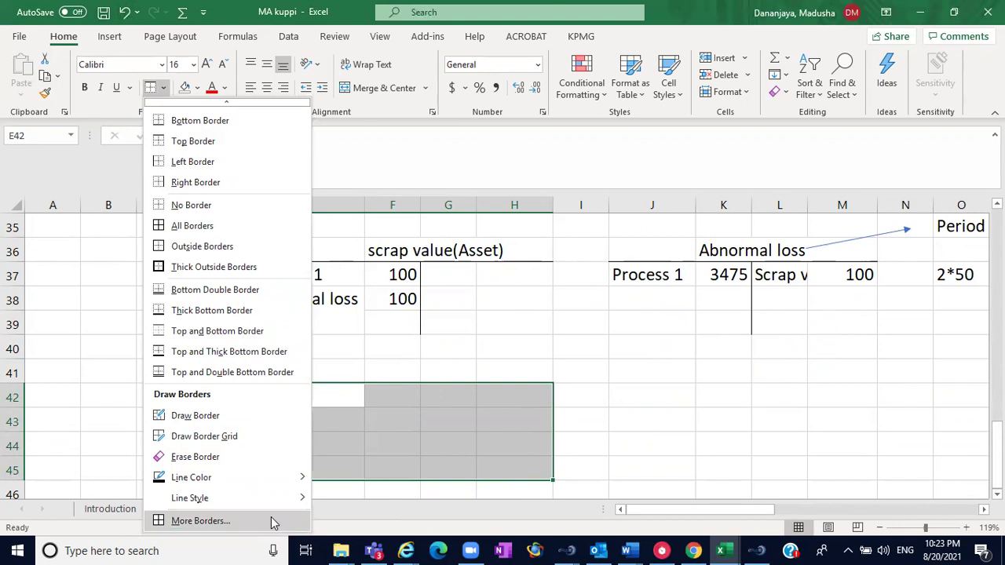
click(273, 522)
click(473, 336)
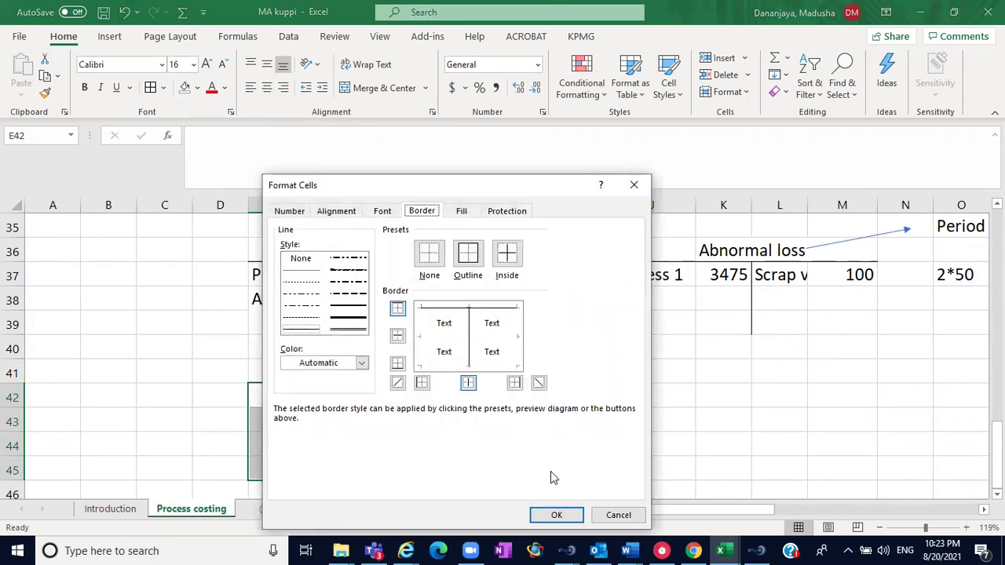
click(556, 514)
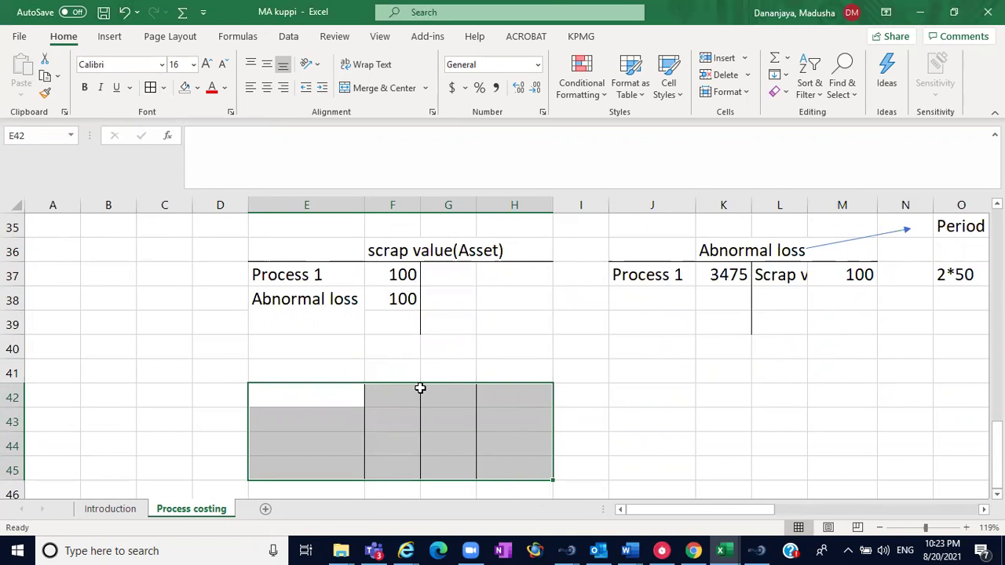
click(124, 11)
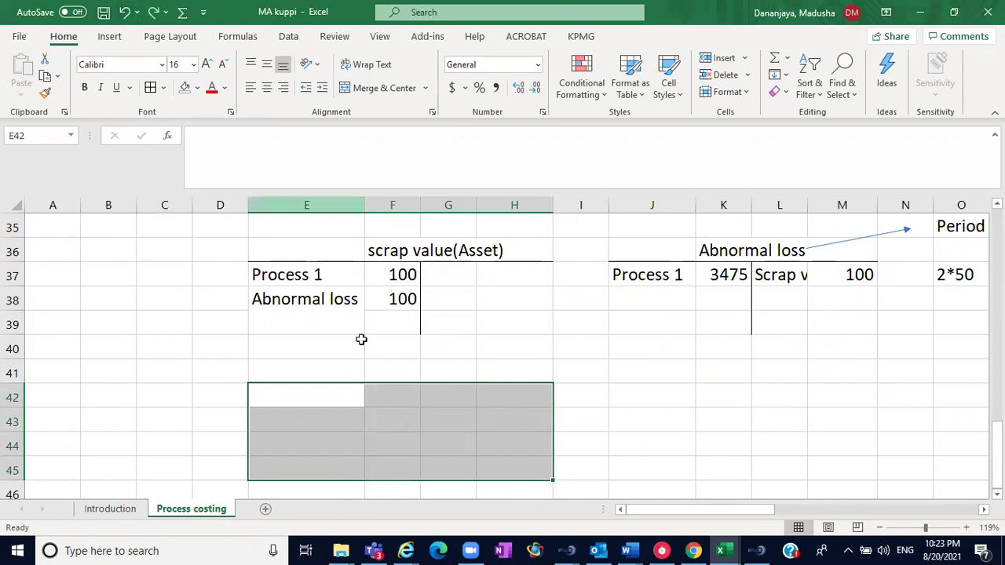
Add a right border to E42:F44 as the centre line of the new T-account.
click(386, 395)
drag(341, 395, 397, 448)
click(163, 88)
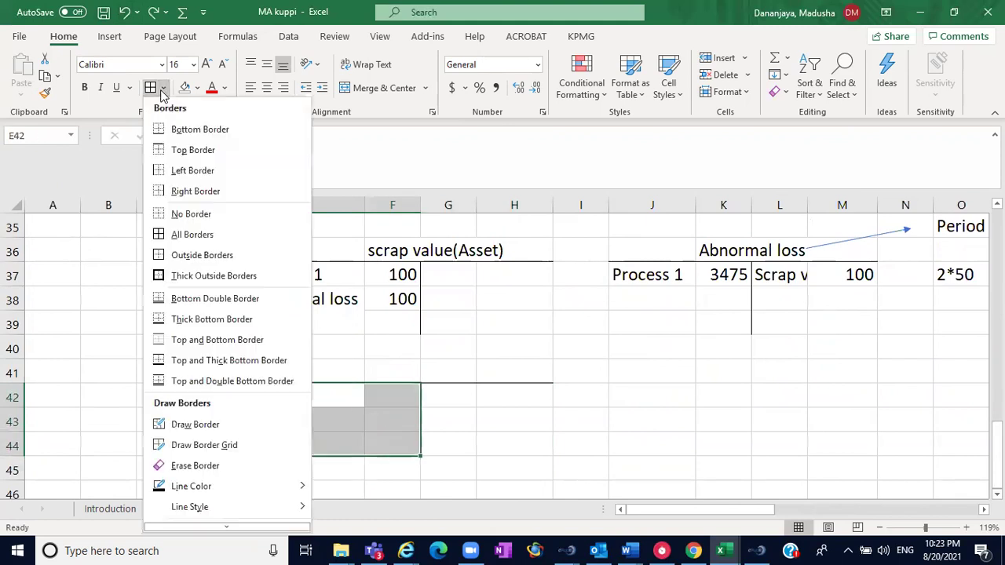
click(189, 191)
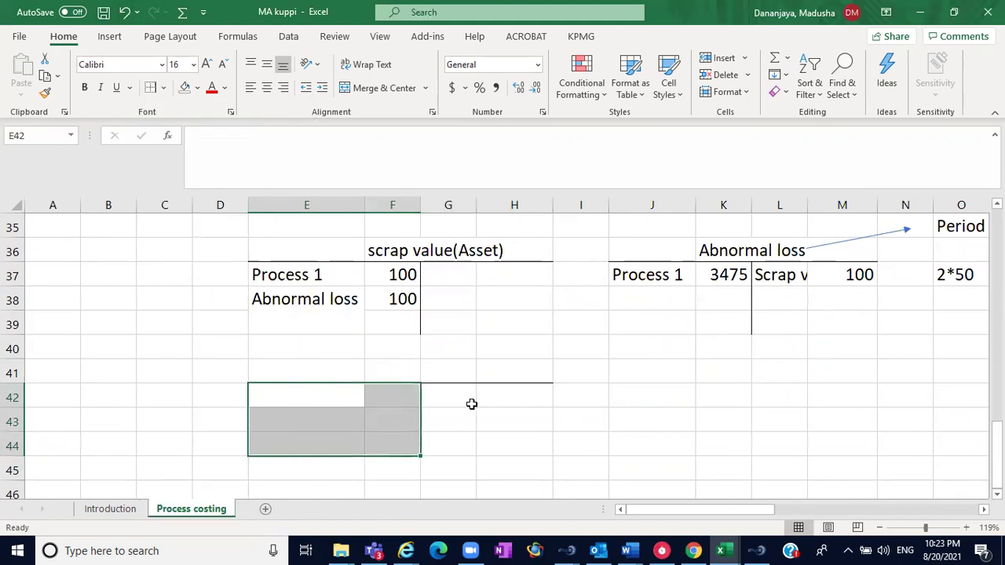
Title the new T-account Inventory in cell F41.
click(393, 366)
text(Inv)
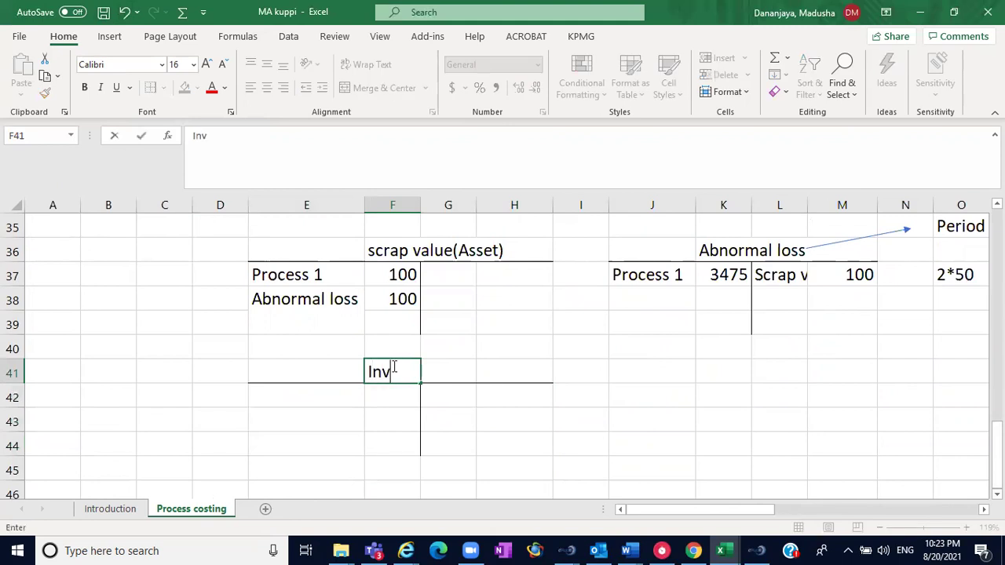
text(entory)
click(362, 388)
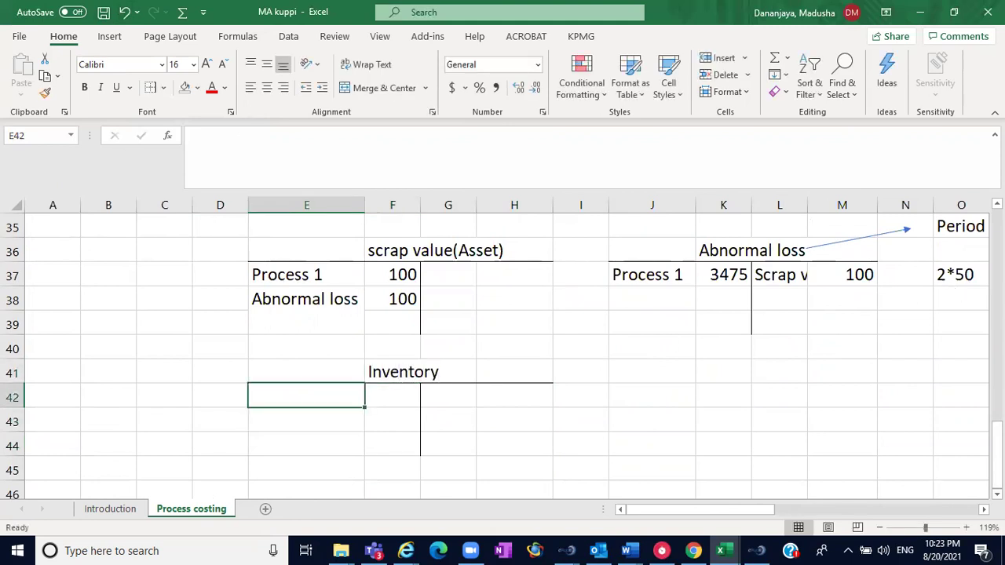
Colour the finished goods value in M29 of Process Account 2 red.
scroll(803, 306, up, 4)
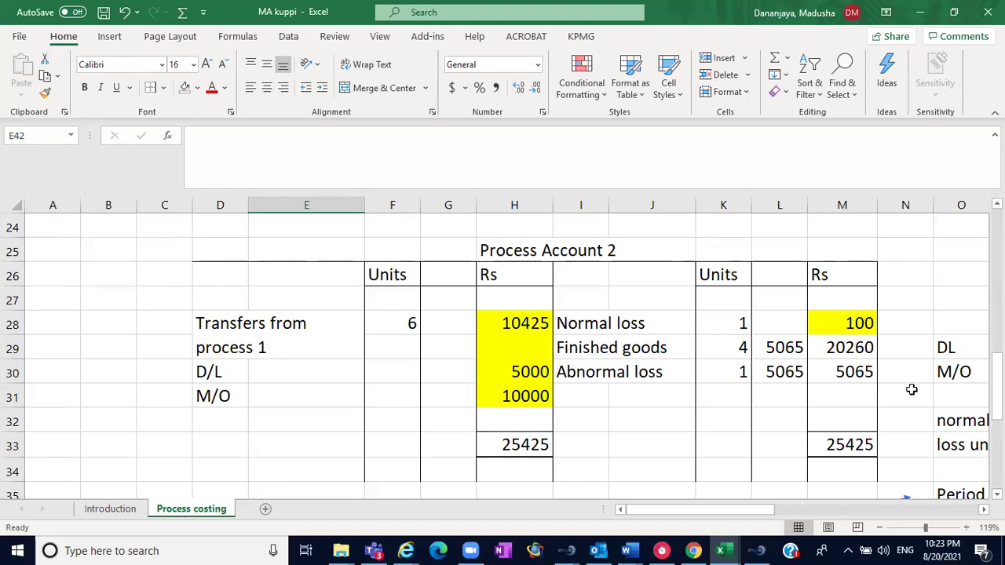
click(855, 351)
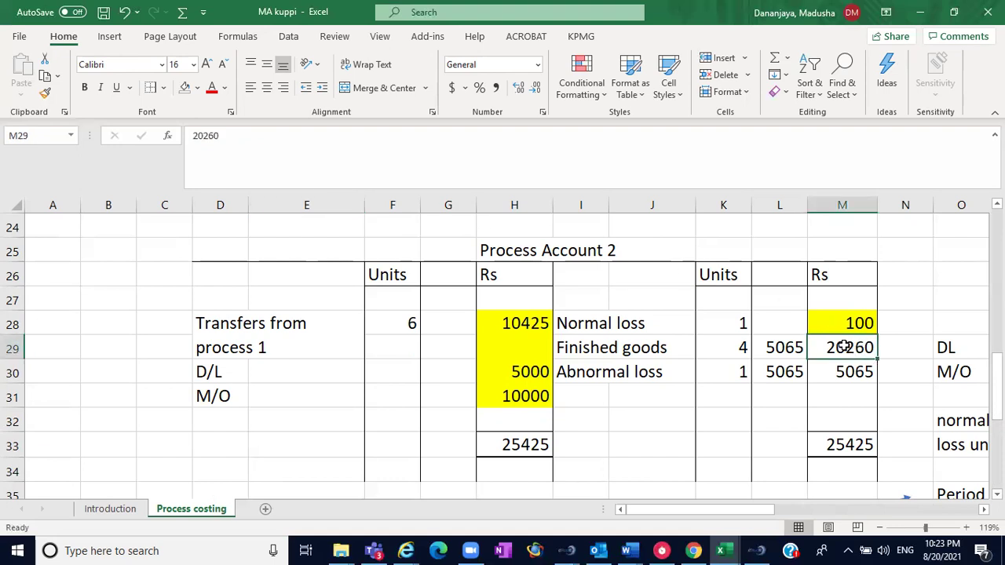
click(211, 88)
Record the finished goods transfer in the Inventory account with 20260 in F42 and the label Process 2 in E42.
scroll(503, 353, down, 2)
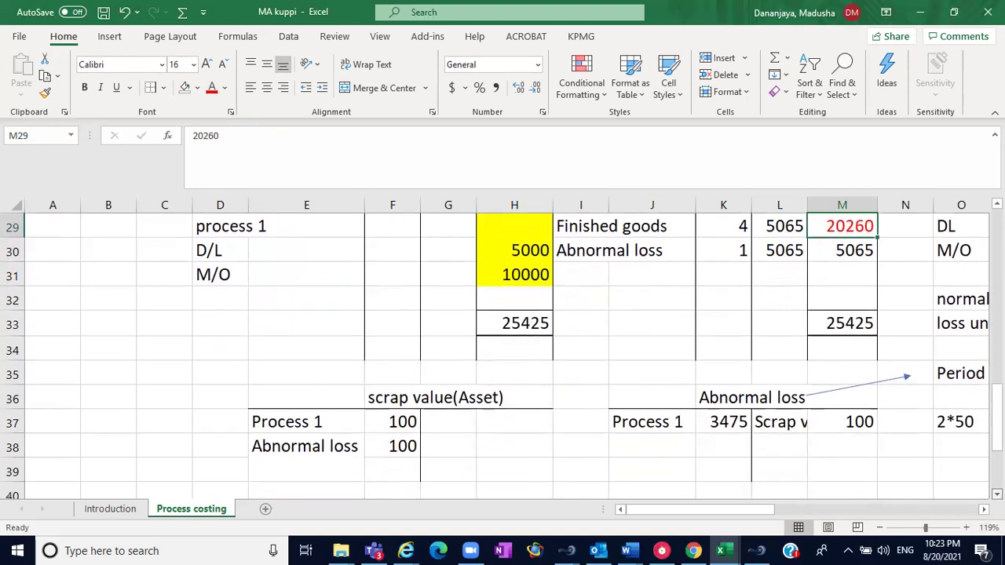
scroll(924, 480, down, 2)
click(412, 444)
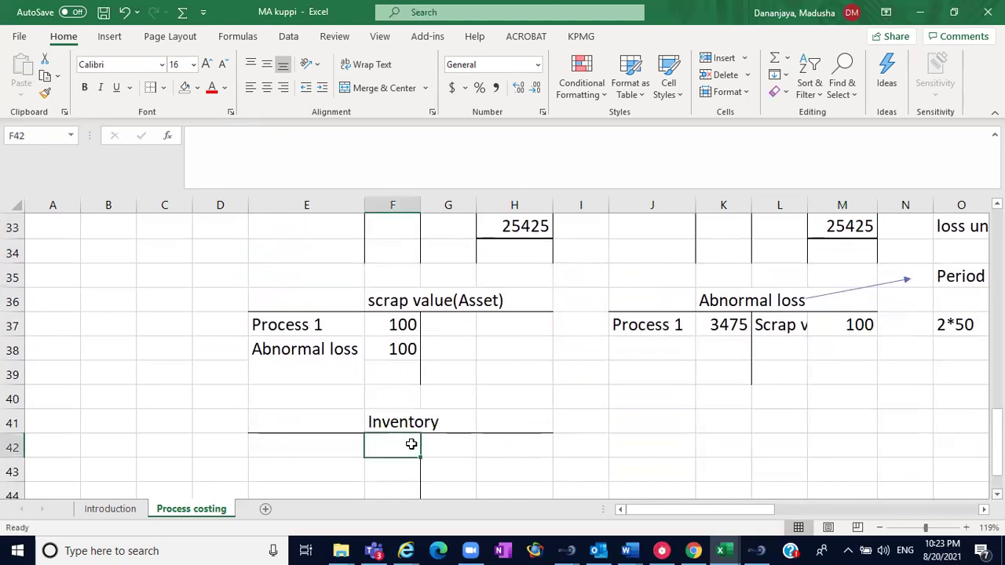
text(202)
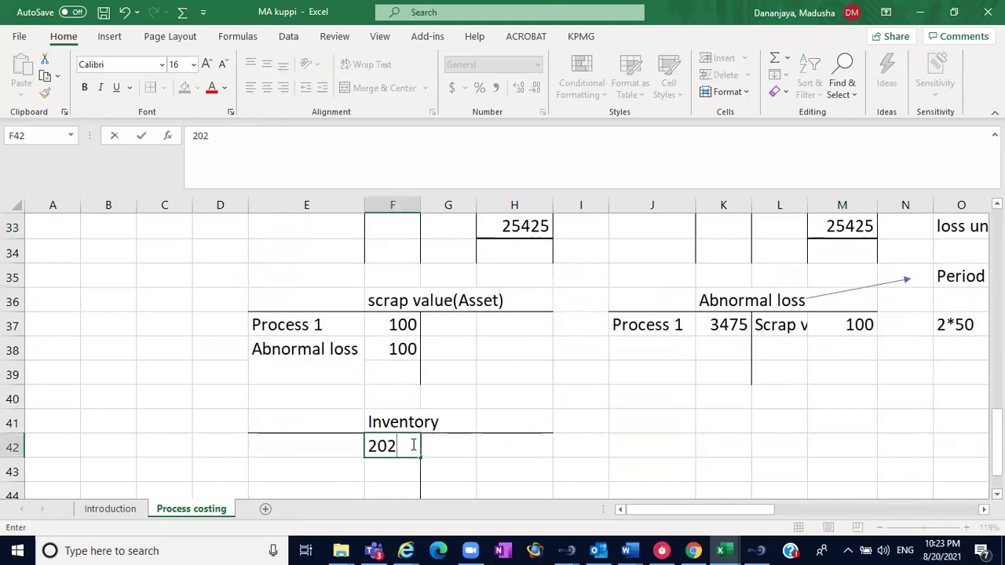
text(60)
click(290, 440)
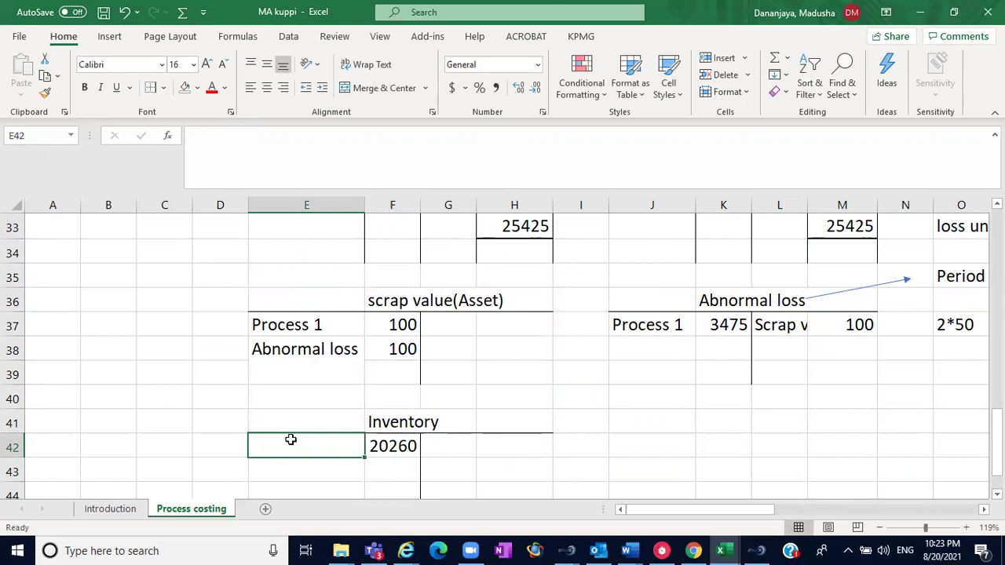
text(P)
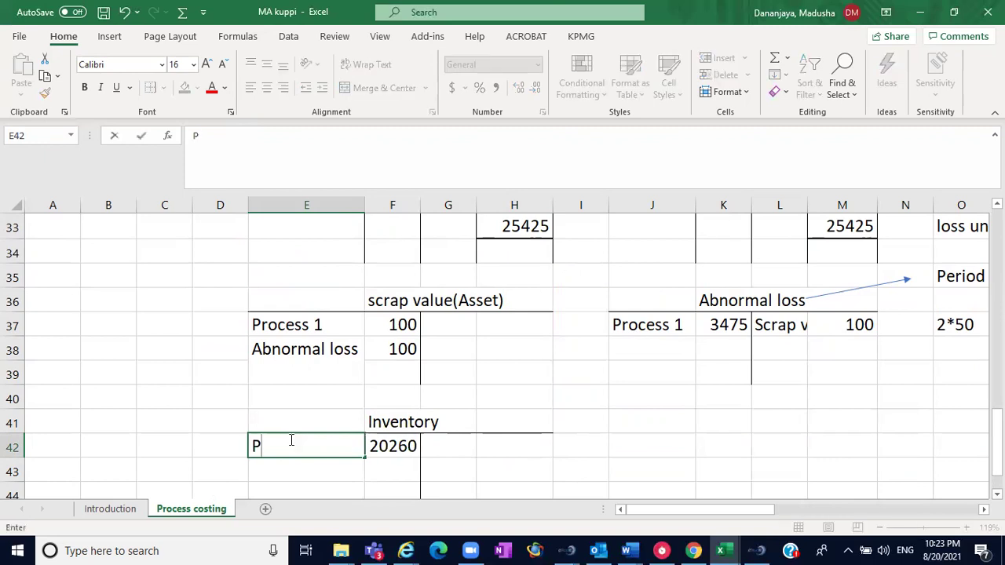
text(rocess 2)
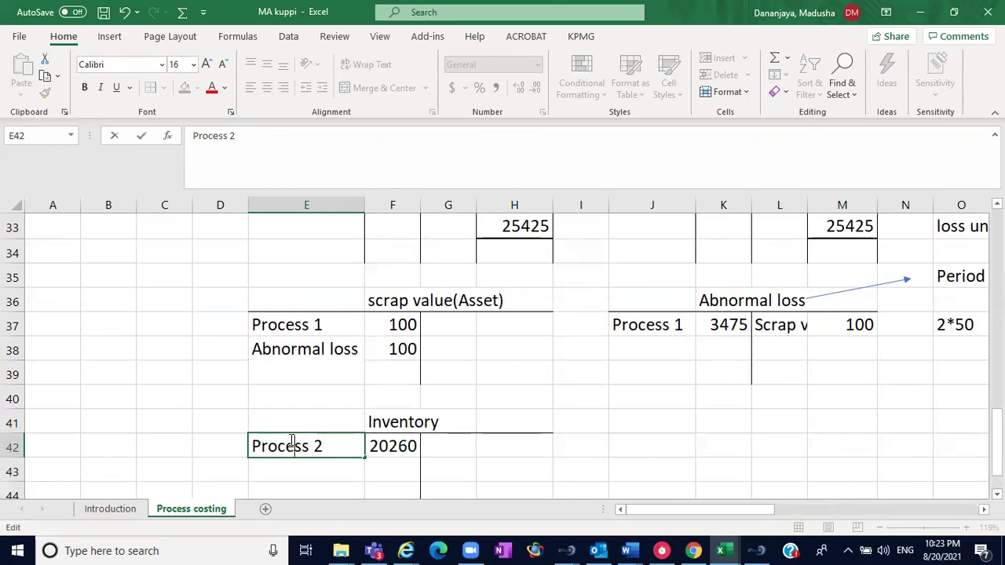
click(569, 461)
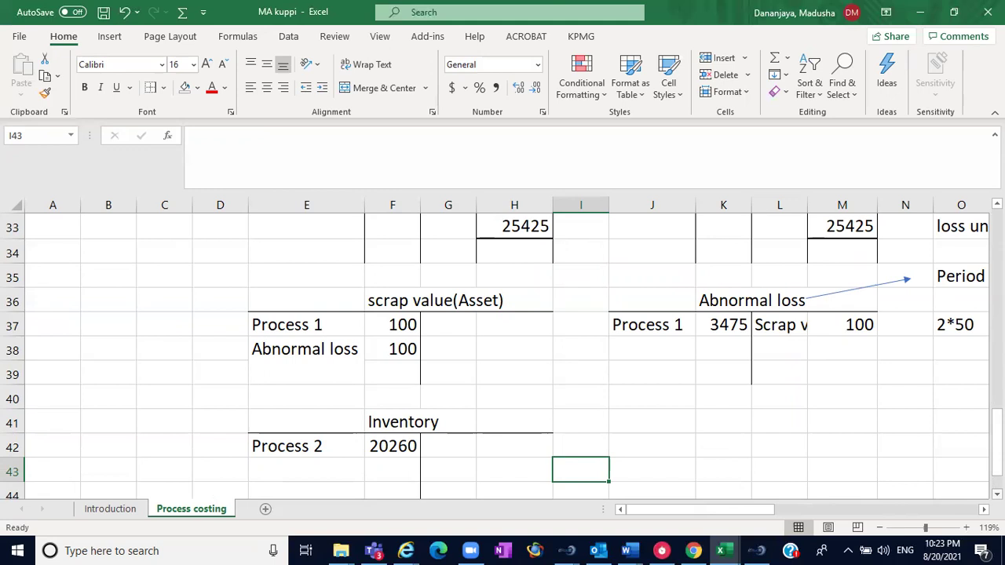
Enter Process Account 2's normal loss value of 100 in F39 of the scrap value account.
drag(995, 441, 996, 377)
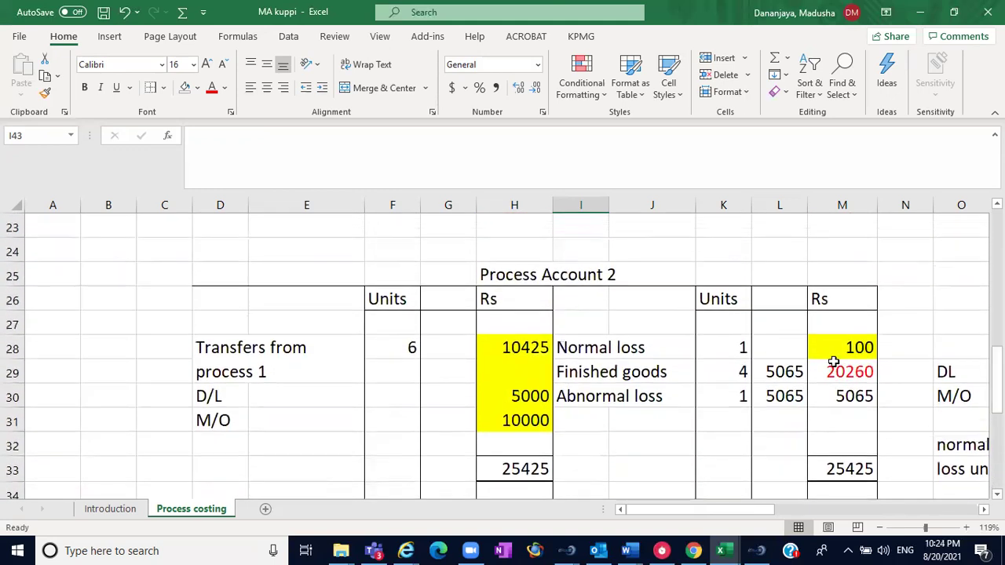
click(621, 353)
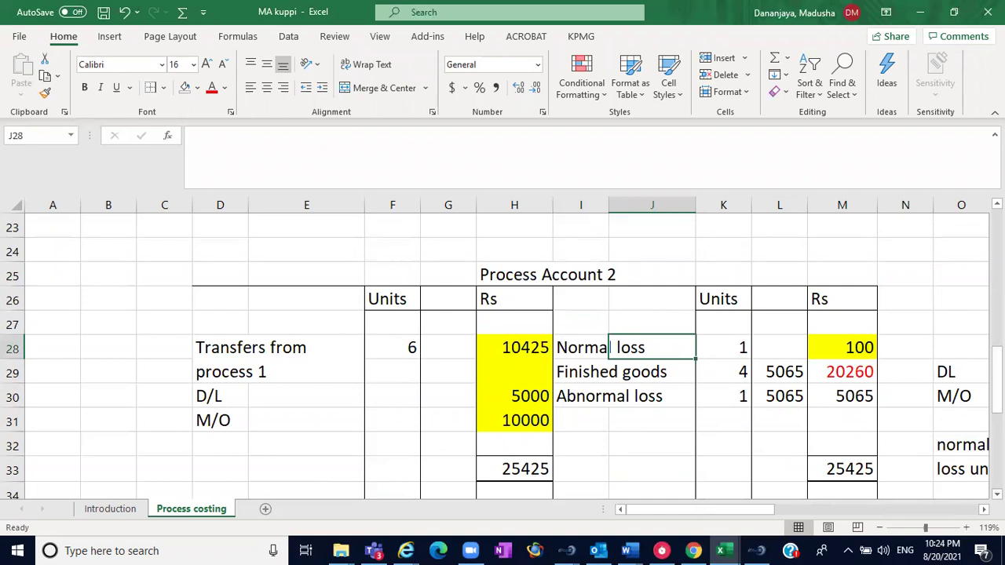
scroll(502, 362, down, 1)
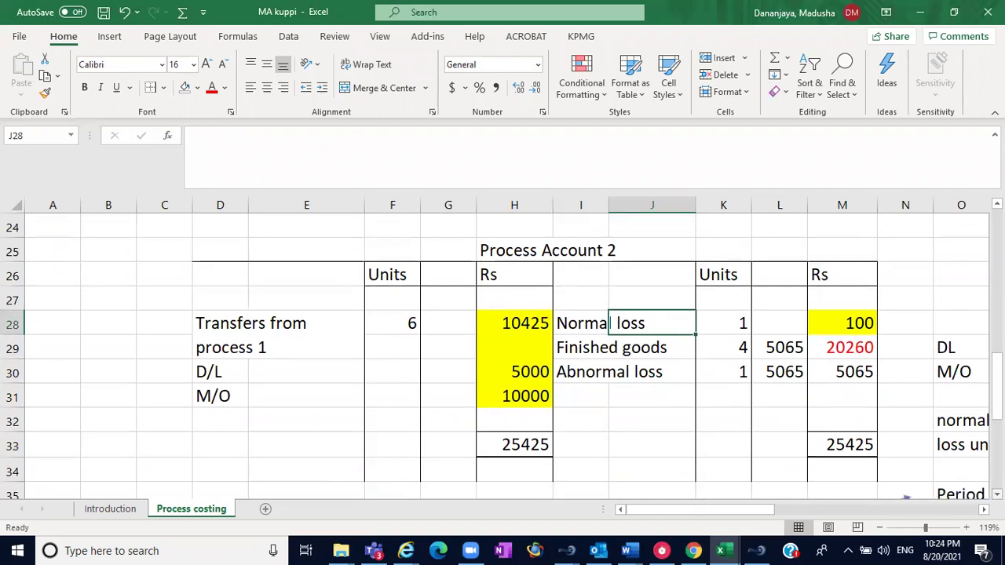
click(850, 323)
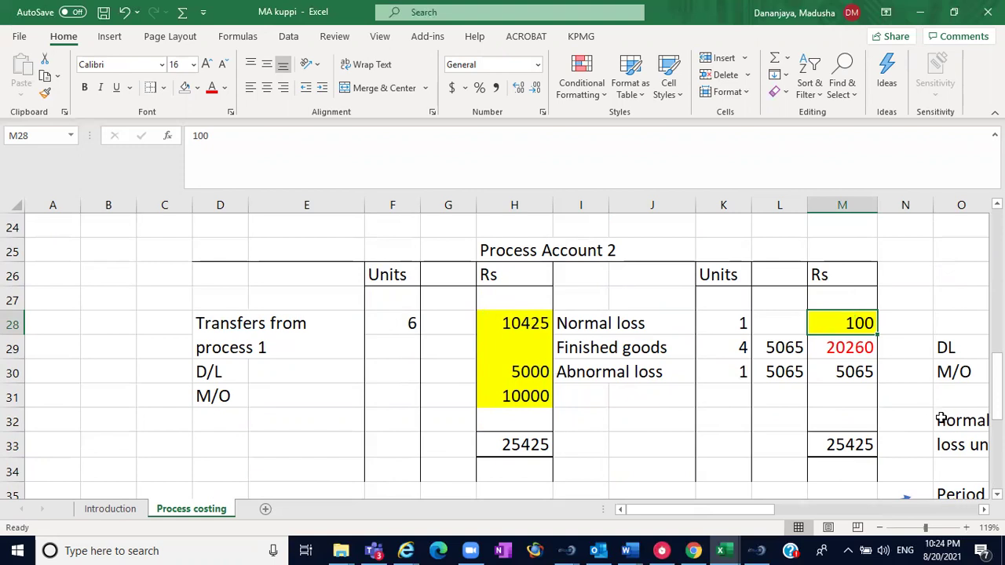
scroll(568, 416, down, 3)
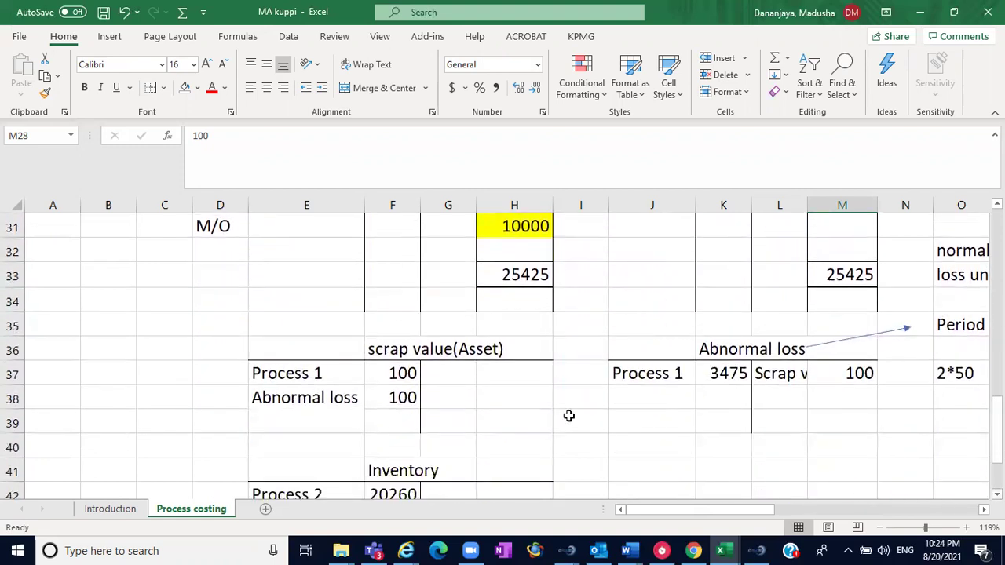
click(391, 424)
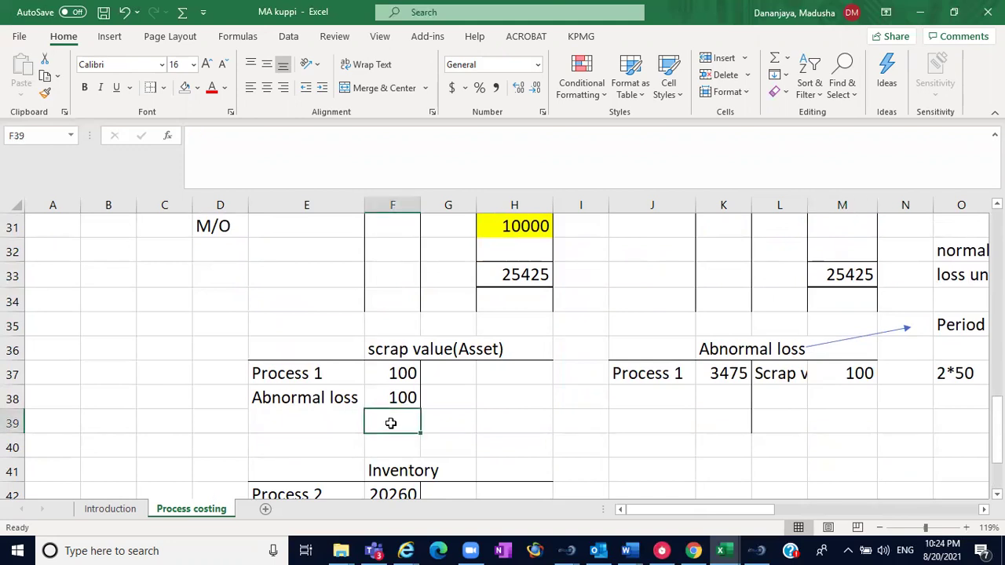
text(100)
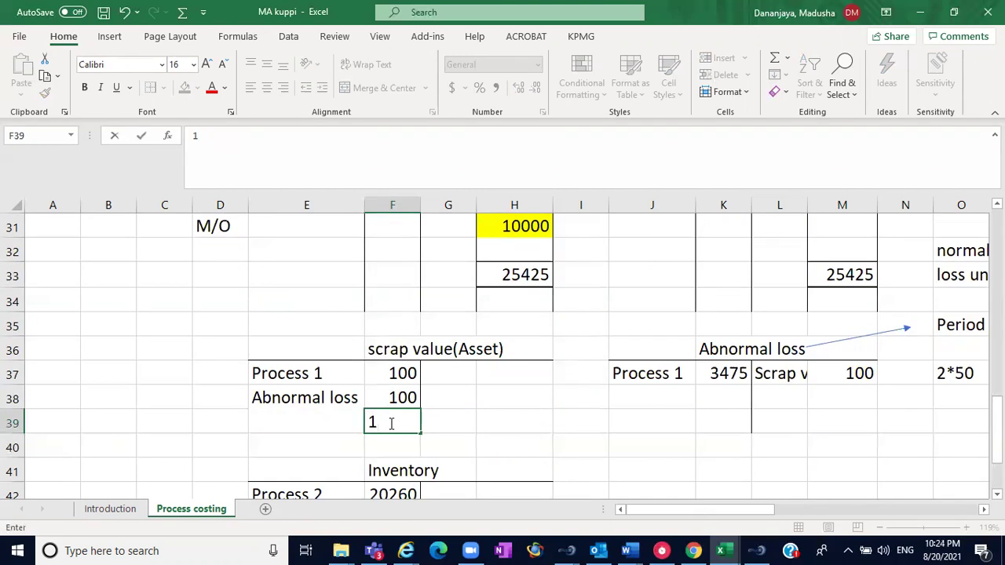
Try to label the F39 entry in the merged cell E38:E39, and undo the overwrite of its Abnormal loss label.
click(281, 424)
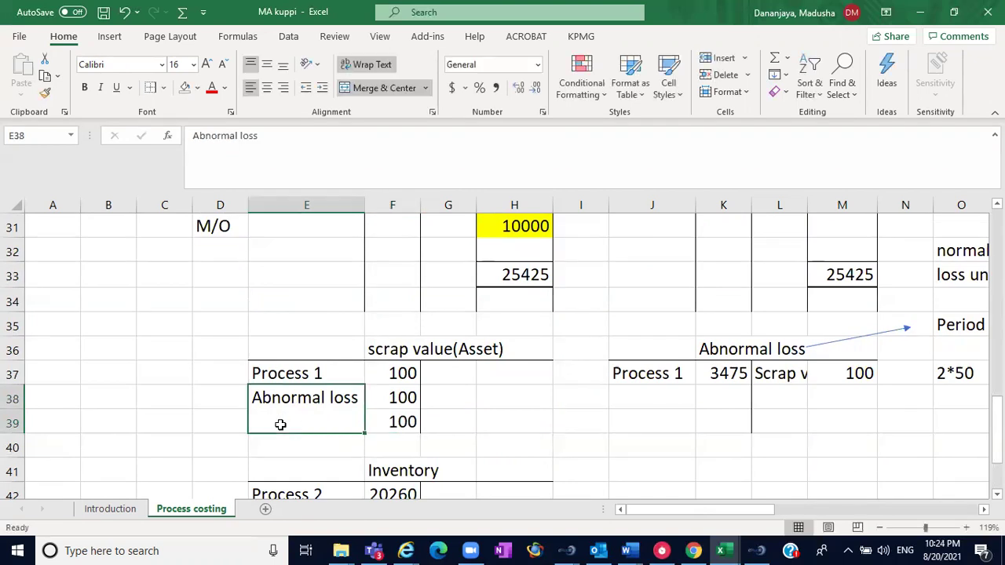
text(P)
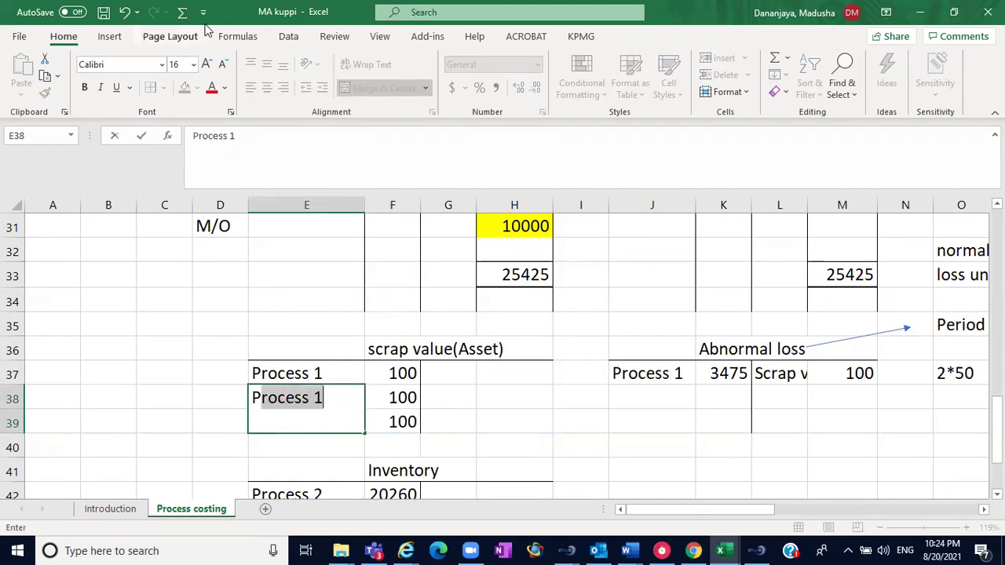
key(BackSpace)
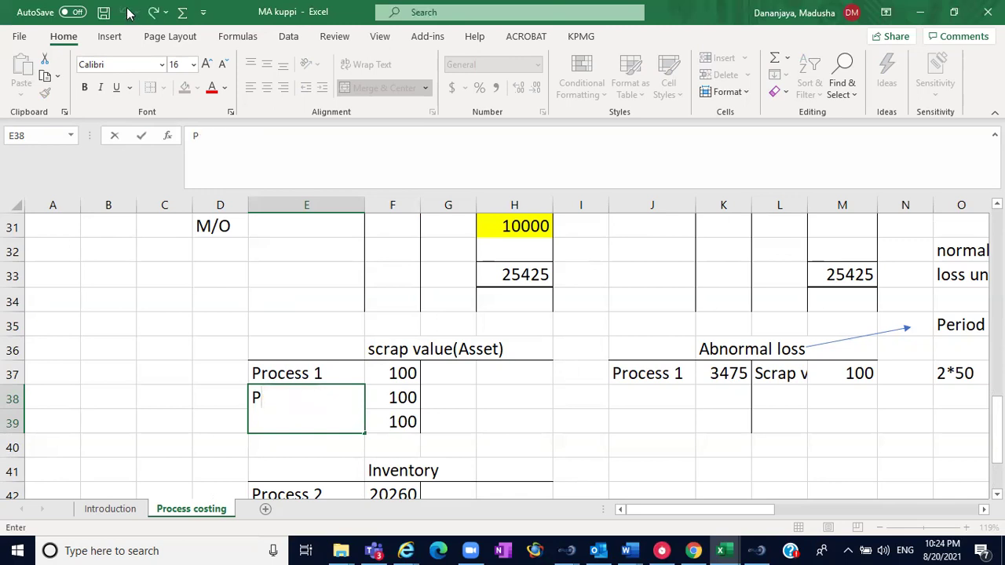
click(529, 395)
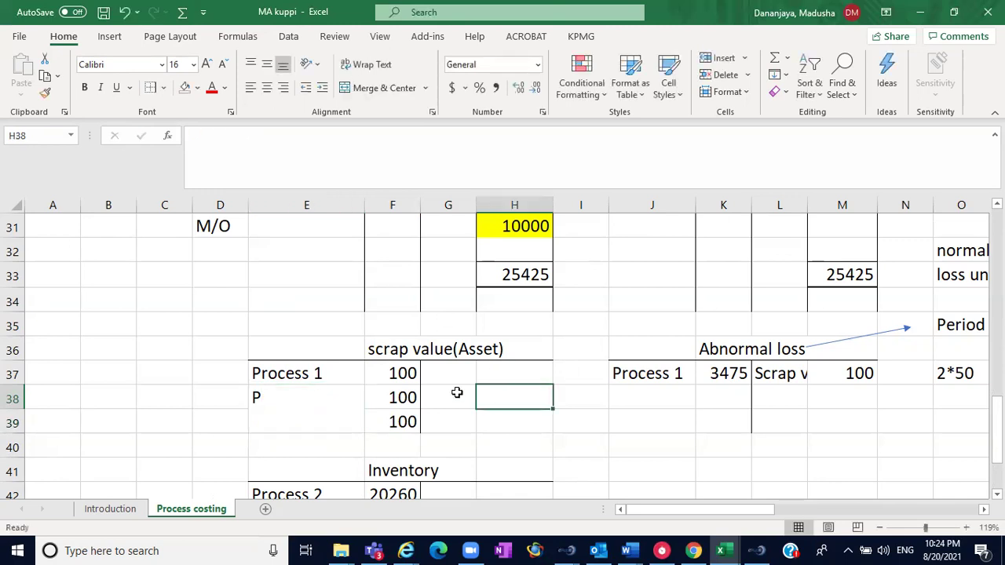
click(306, 394)
click(124, 12)
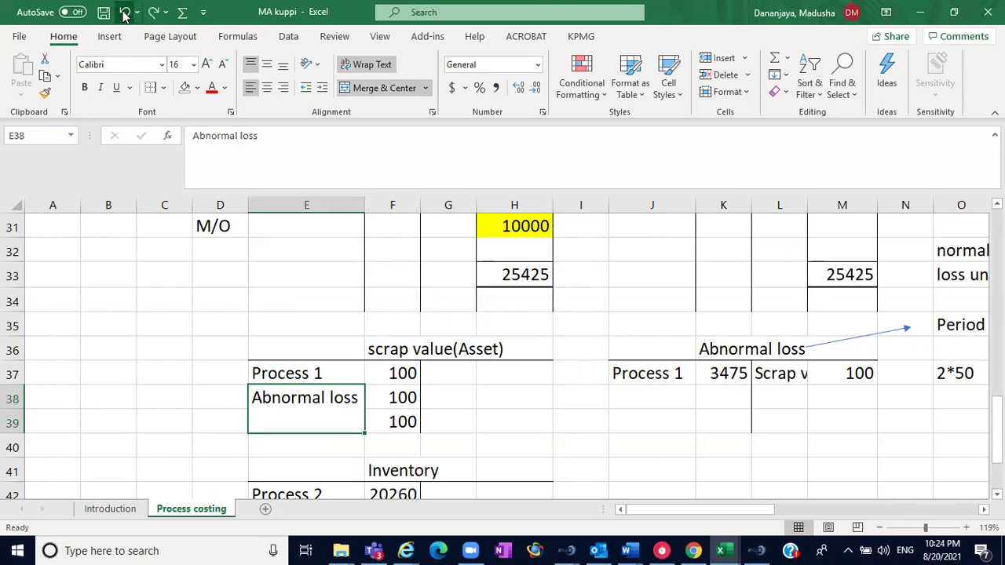
click(531, 410)
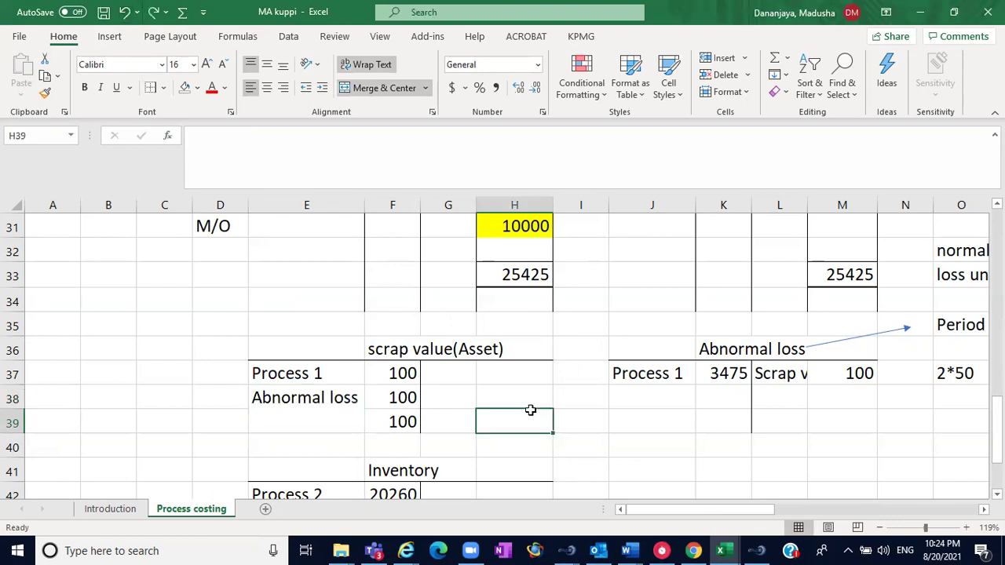
Clear the amount in F39 of the scrap value account.
click(389, 424)
key(BackSpace)
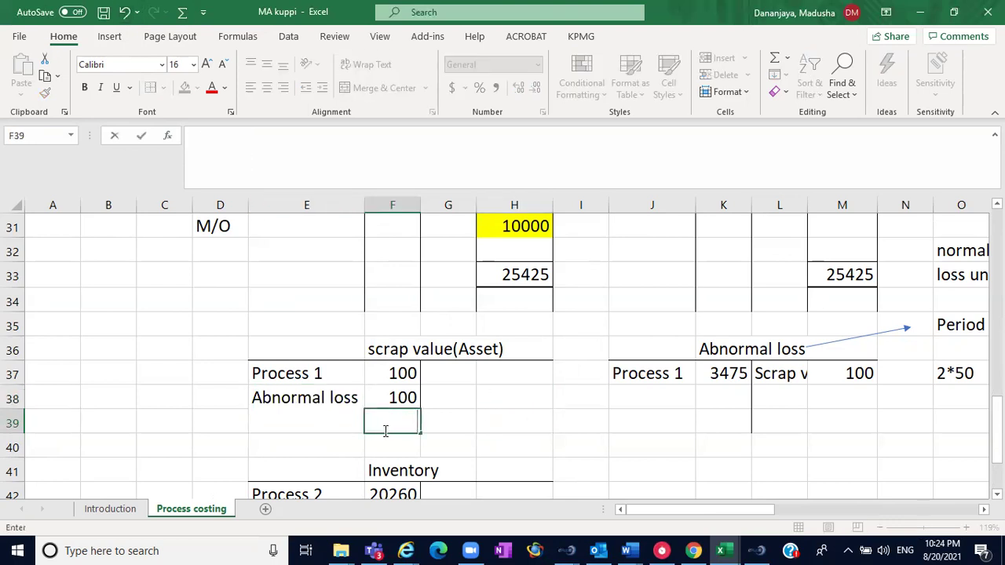
click(587, 440)
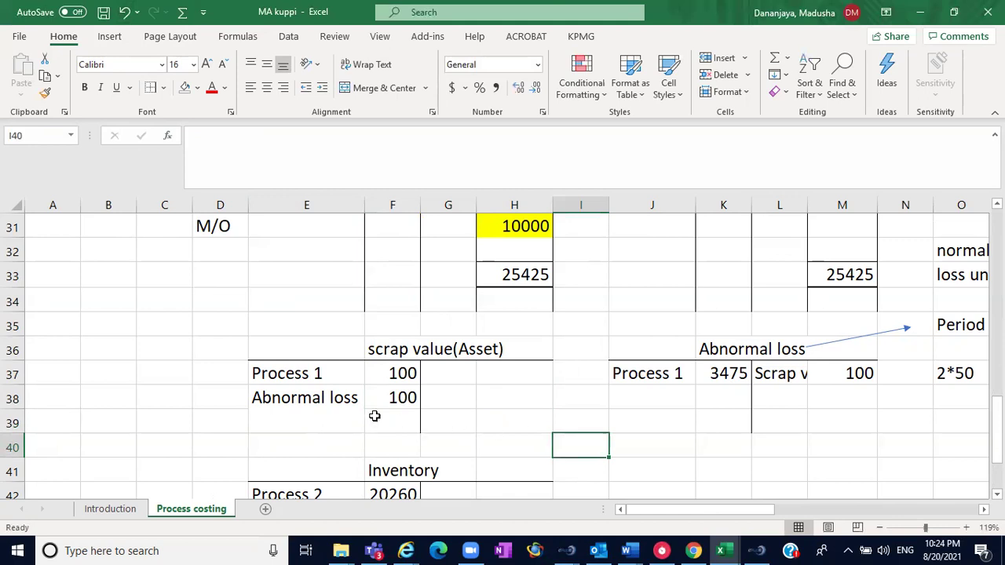
Unmerge the Abnormal loss label cell E38:E39 in the scrap value account.
click(321, 395)
click(373, 88)
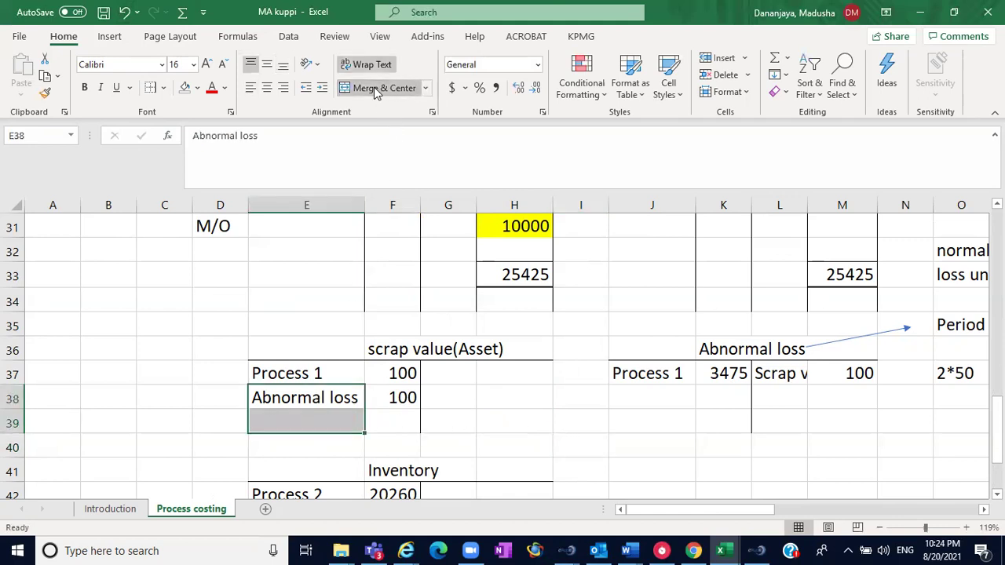
click(585, 495)
Record the second process's normal loss in the scrap value account with the label process 2 in E39 and 100 in F39.
click(306, 417)
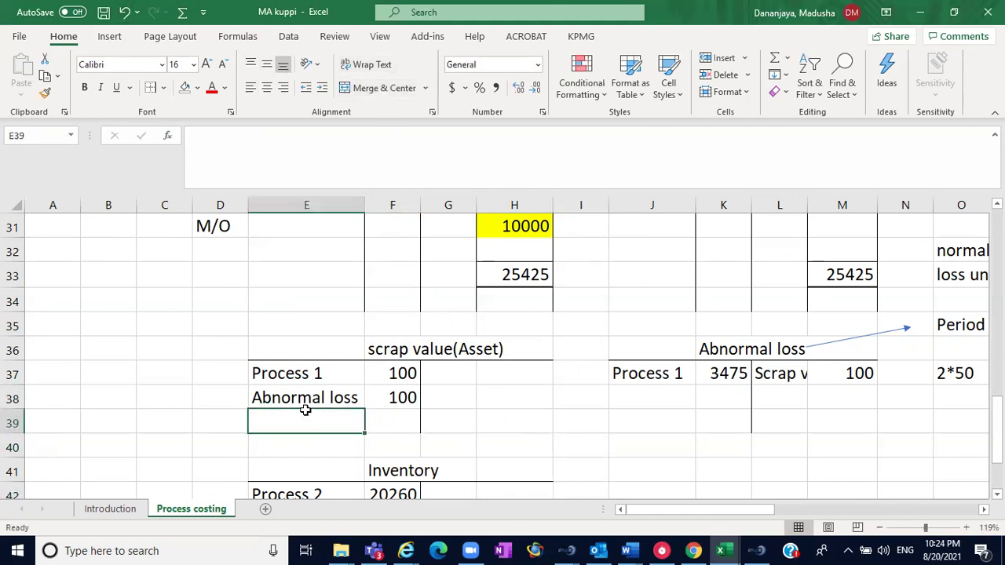
text(process )
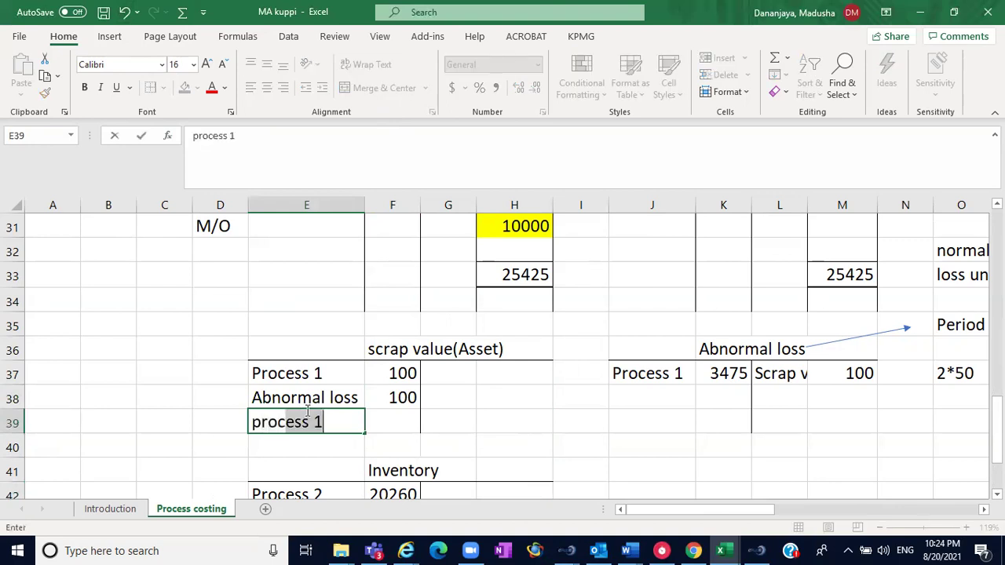
text(2)
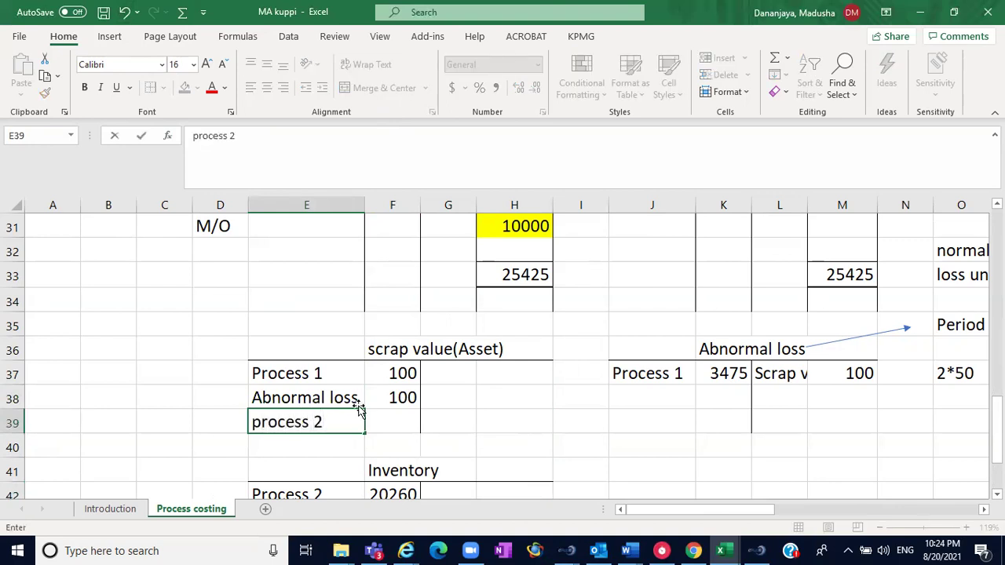
click(393, 416)
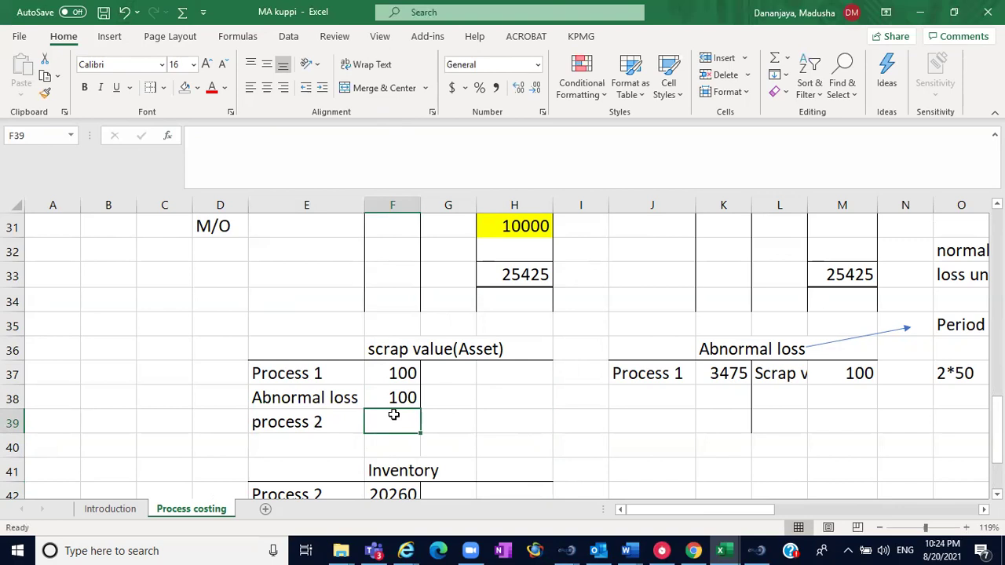
text(100)
click(616, 418)
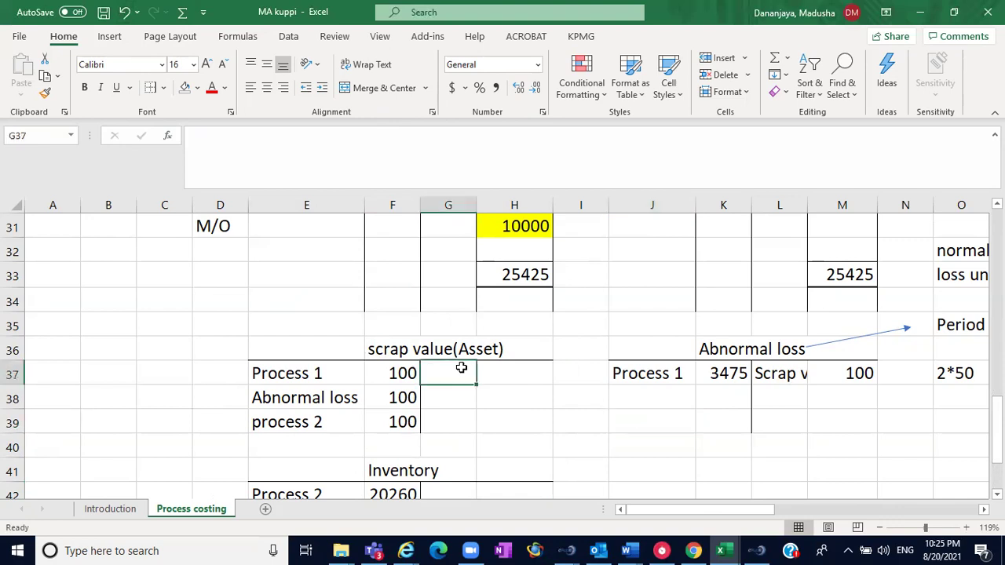
drag(461, 367, 566, 385)
scroll(565, 385, down, 1)
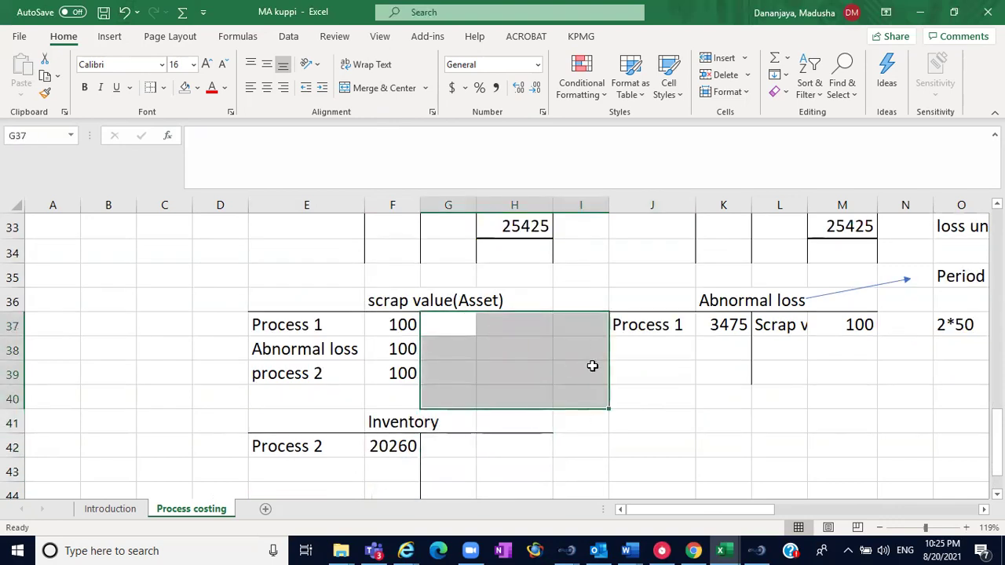
click(718, 471)
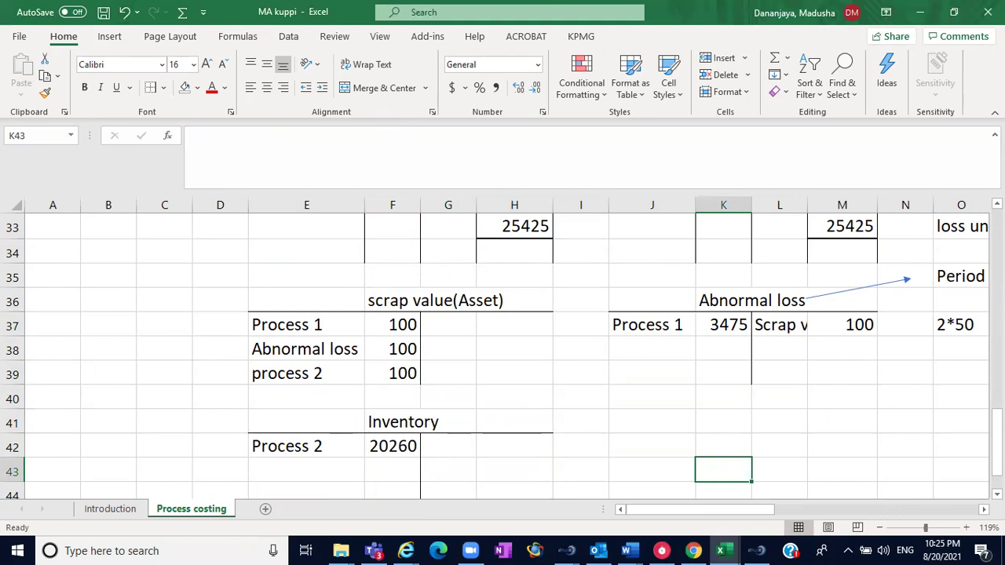
Post Process Account 2's abnormal loss of 5065 to K38 of the Abnormal loss account.
scroll(774, 421, up, 4)
click(612, 422)
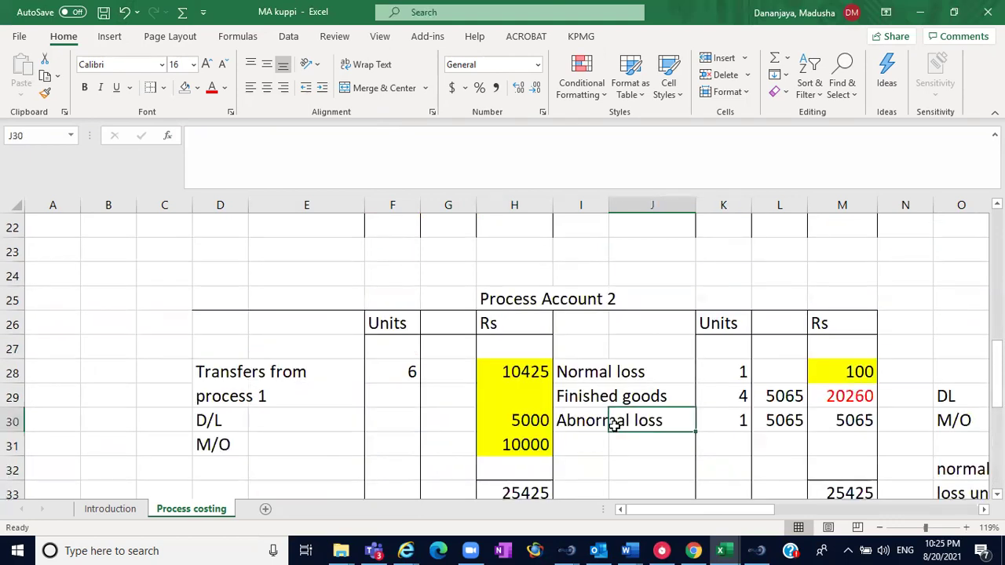
scroll(503, 353, down, 3)
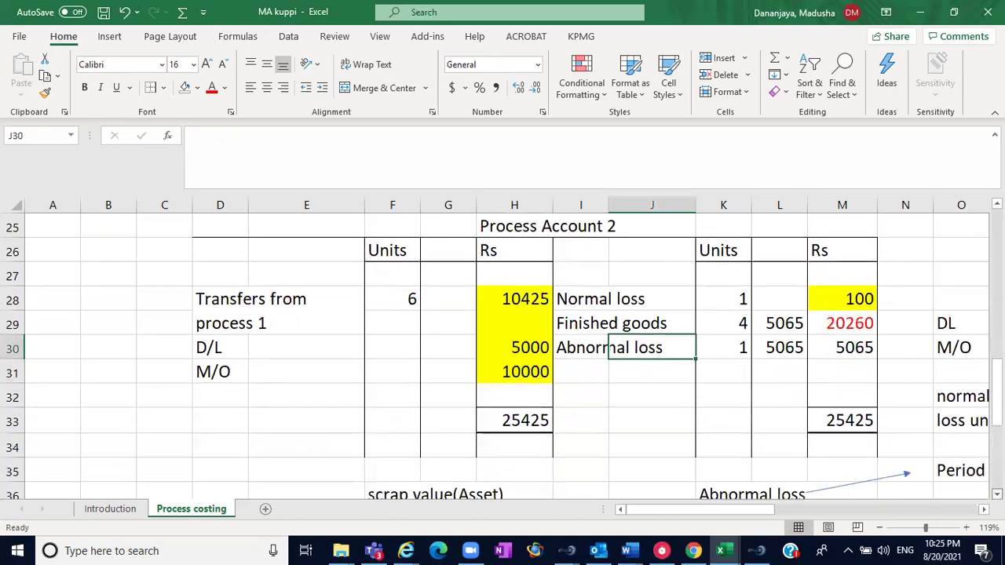
scroll(687, 386, down, 2)
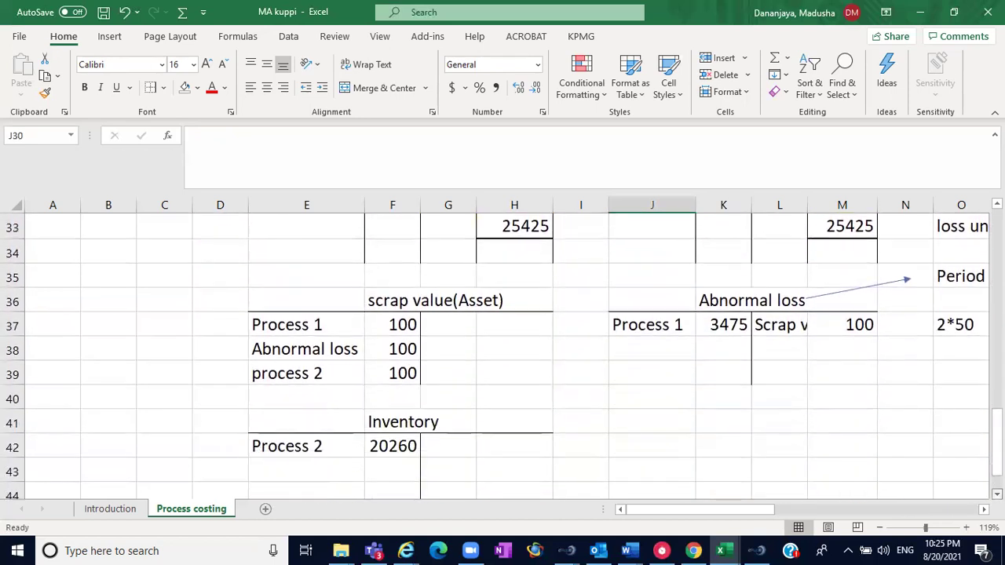
click(730, 346)
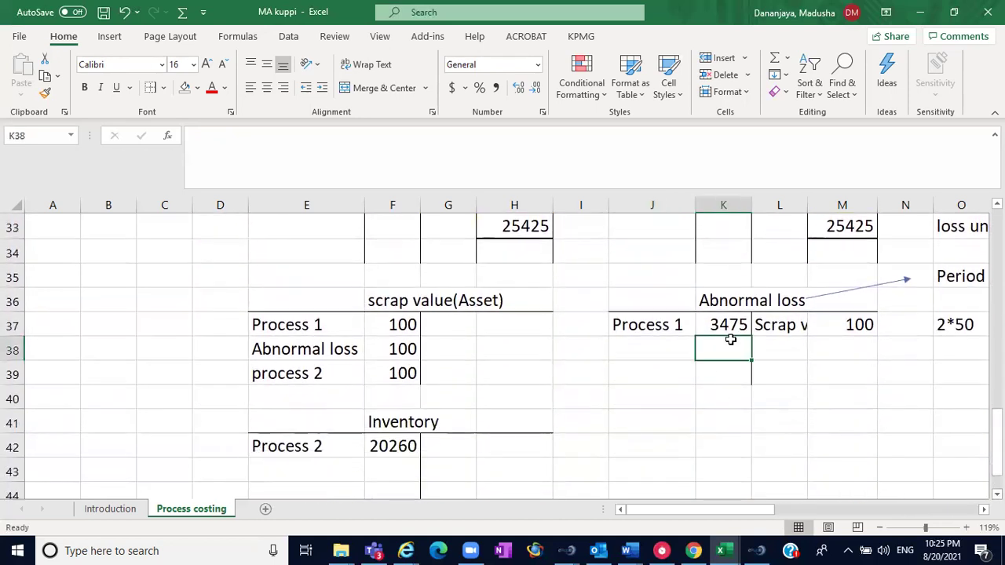
text(50)
text(5)
key(BackSpace)
text(54)
key(BackSpace)
key(BackSpace)
text(65)
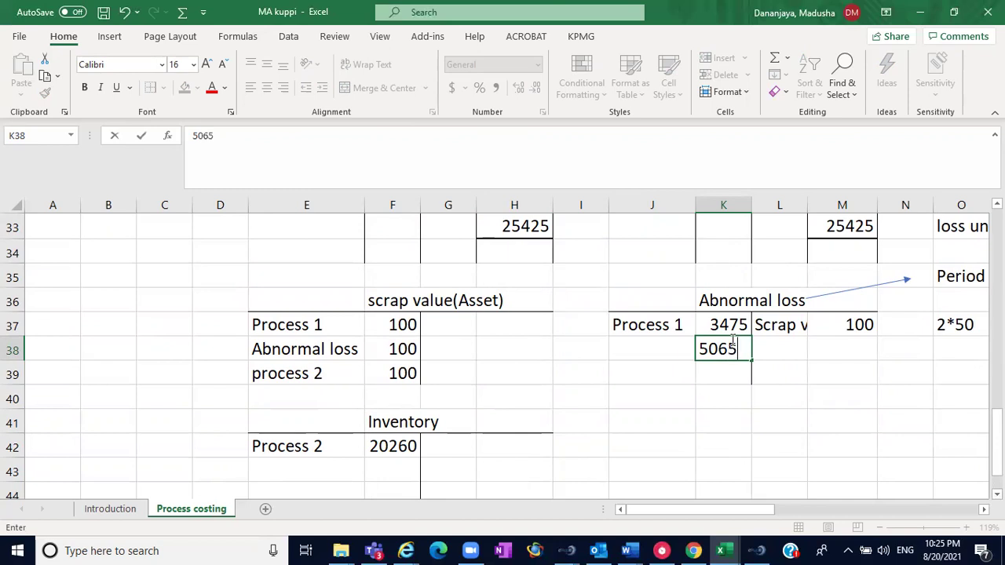
Label the 5065 entry in the Abnormal loss account as Process 2 in J38.
click(658, 342)
text(P)
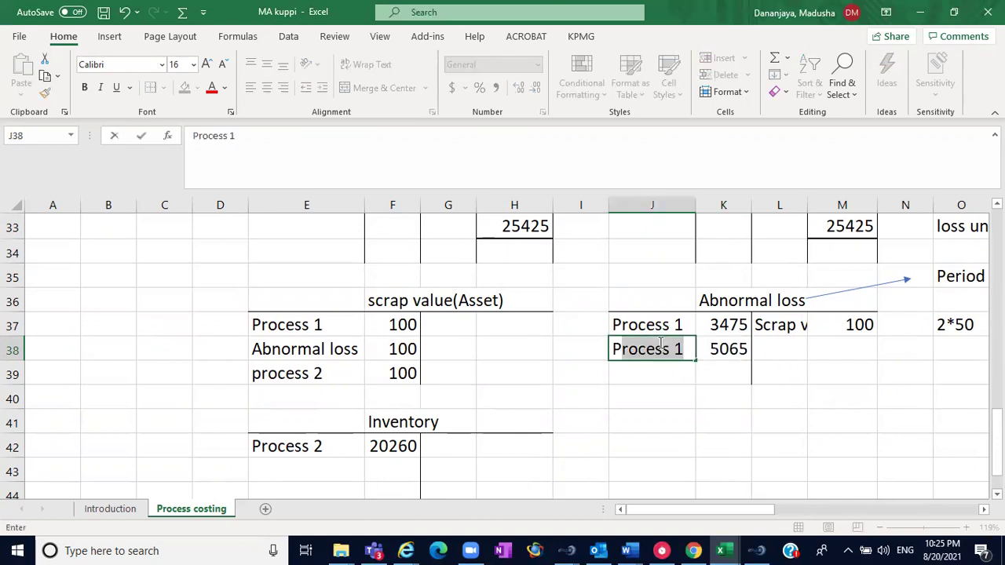
key(Return)
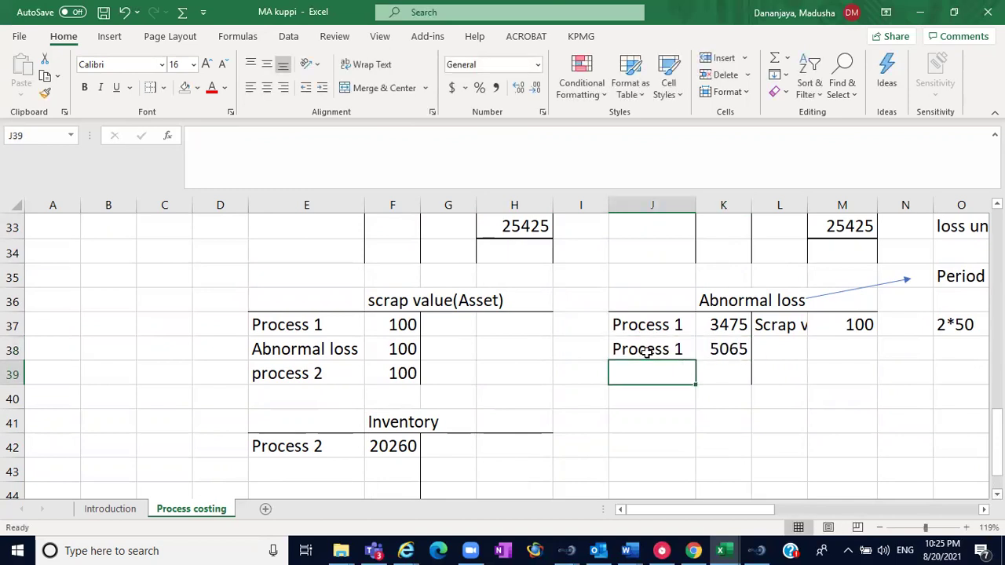
click(651, 351)
key(BackSpace)
text(2)
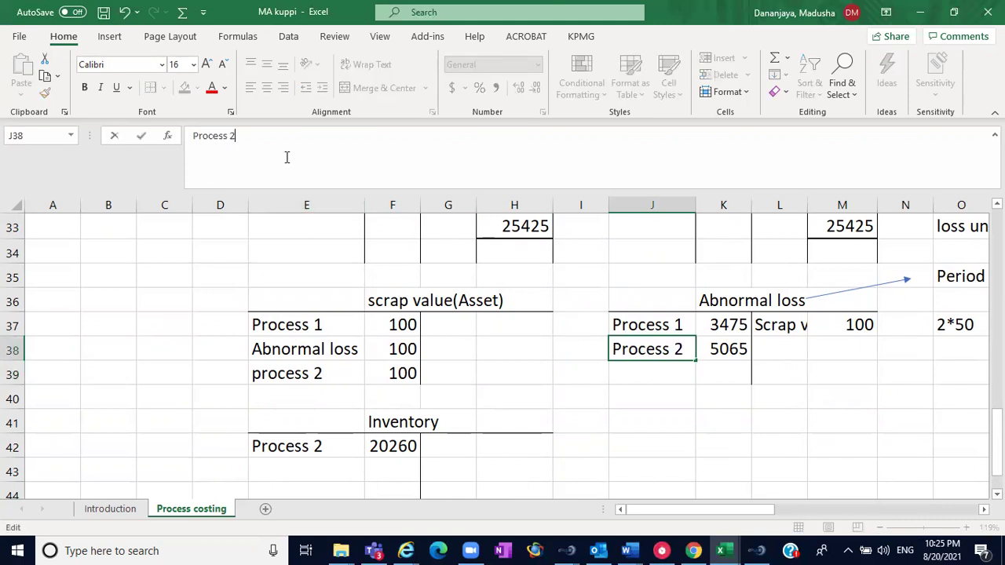
key(Return)
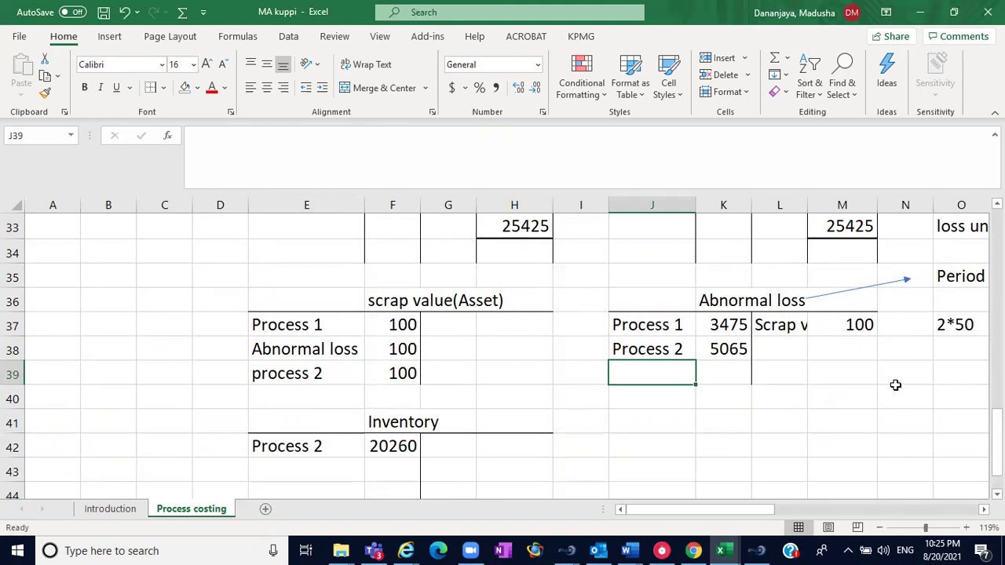
Check the scrap rate for loss units in O33:R33 beside Process Account 2.
drag(996, 421, 996, 403)
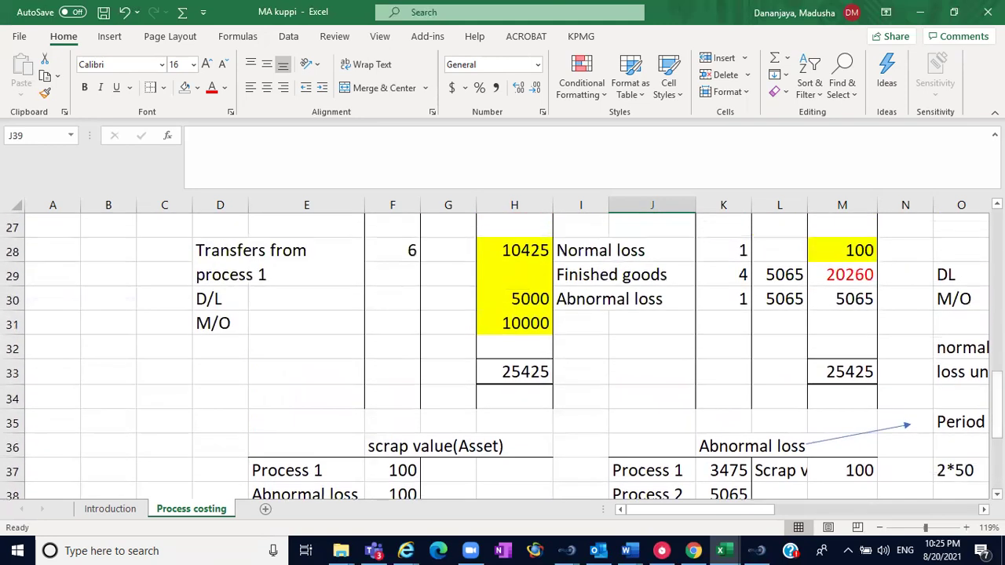
scroll(938, 442, right, 3)
click(783, 375)
drag(785, 375, 978, 379)
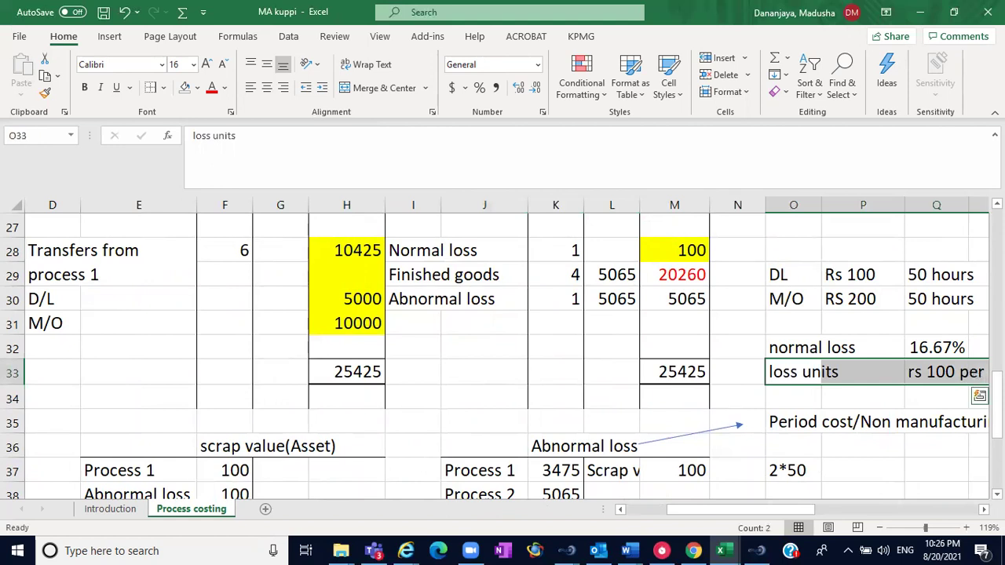
key(shift+Right)
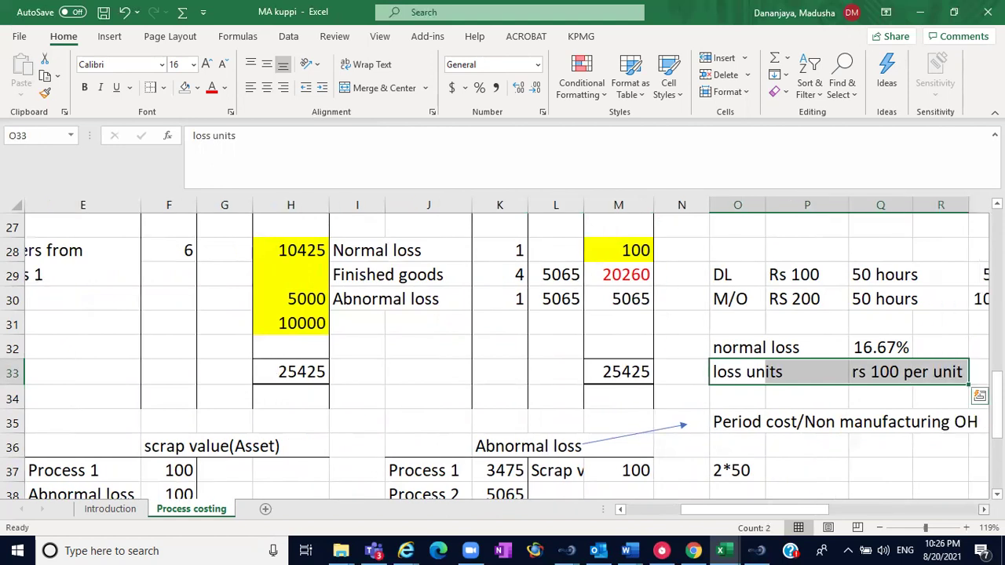
Write the scrap working for Process Account 2's abnormal loss unit as 1*100 in O38, under the 2*50 working.
scroll(502, 356, down, 2)
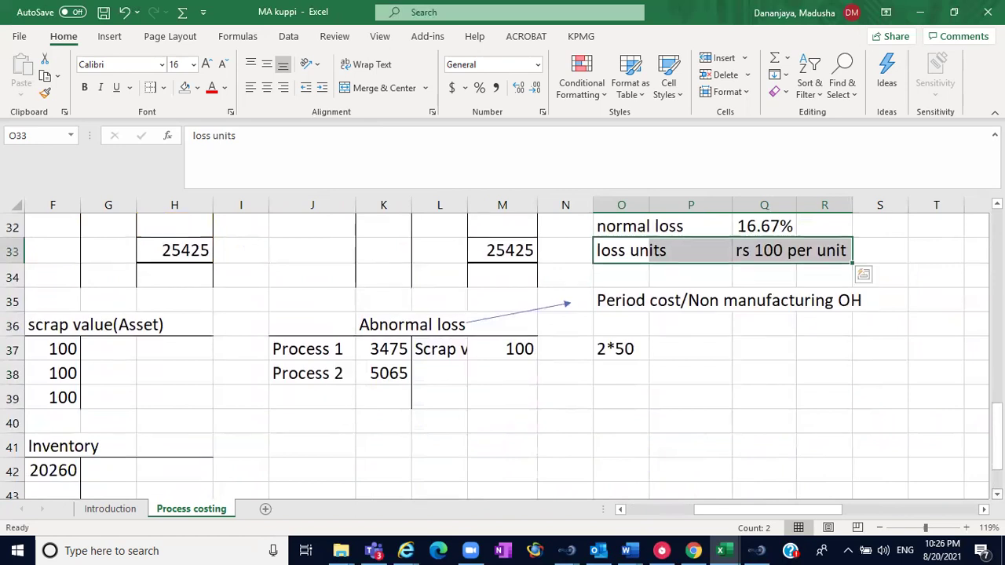
scroll(587, 408, up, 4)
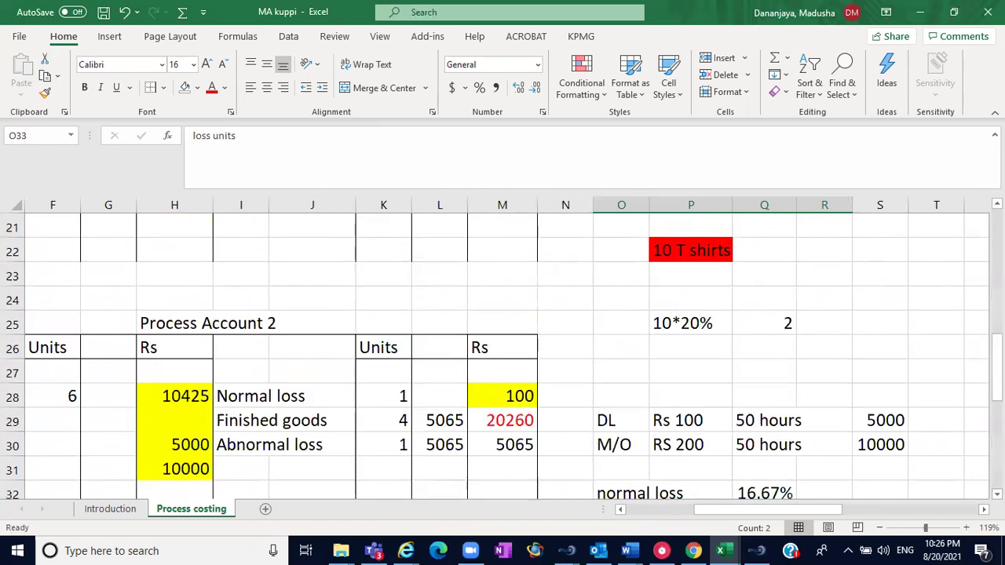
click(382, 445)
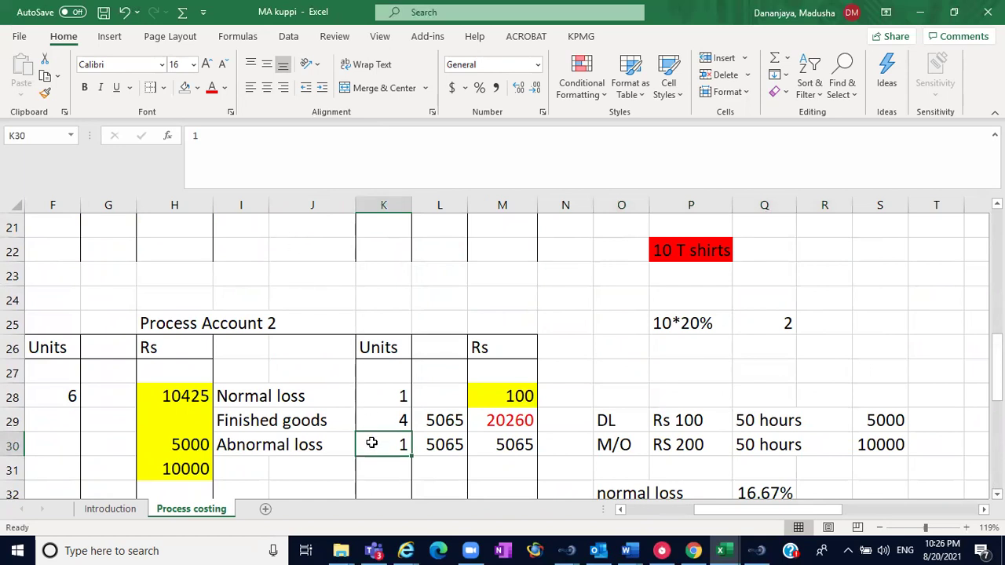
scroll(948, 474, down, 1)
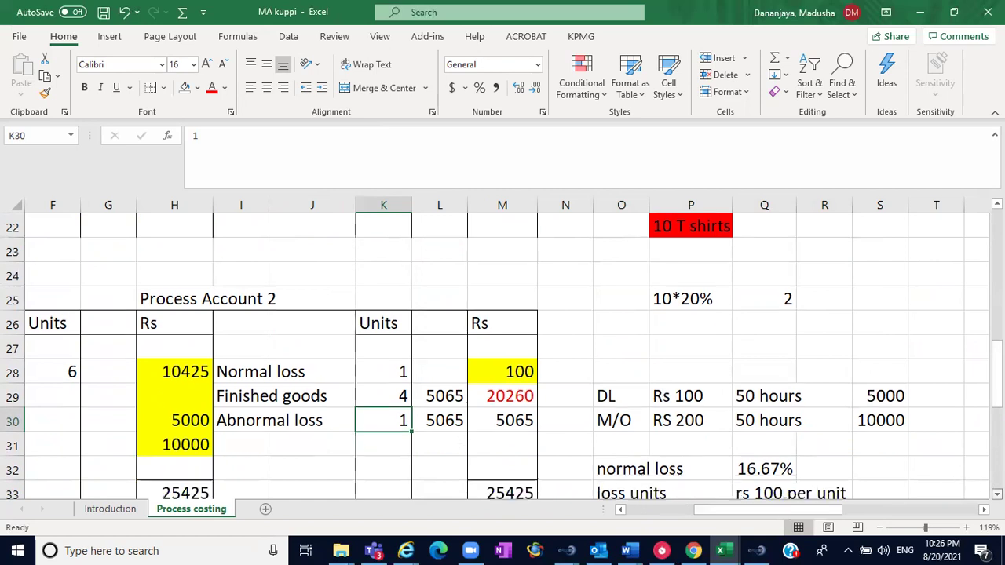
scroll(502, 357, down, 4)
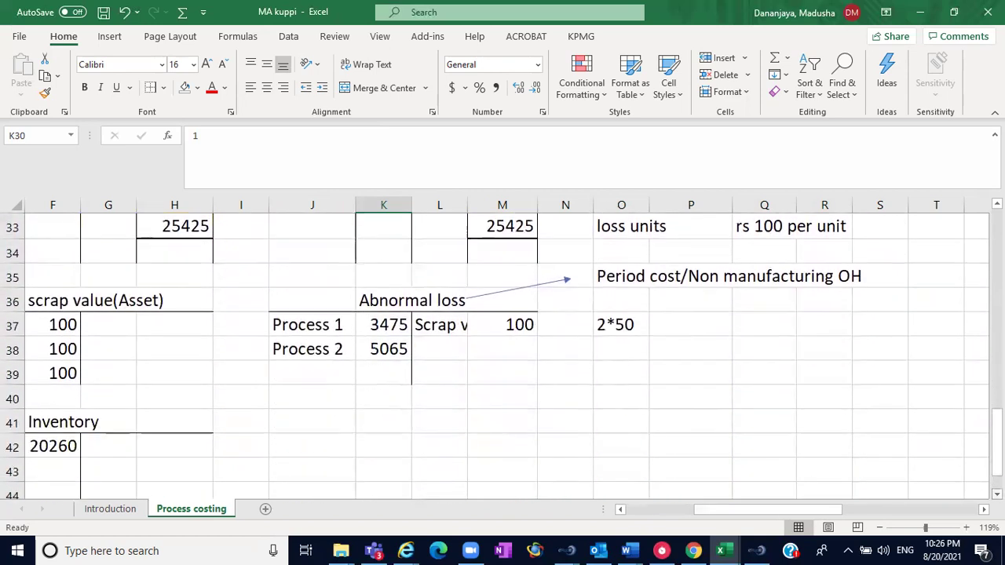
click(495, 346)
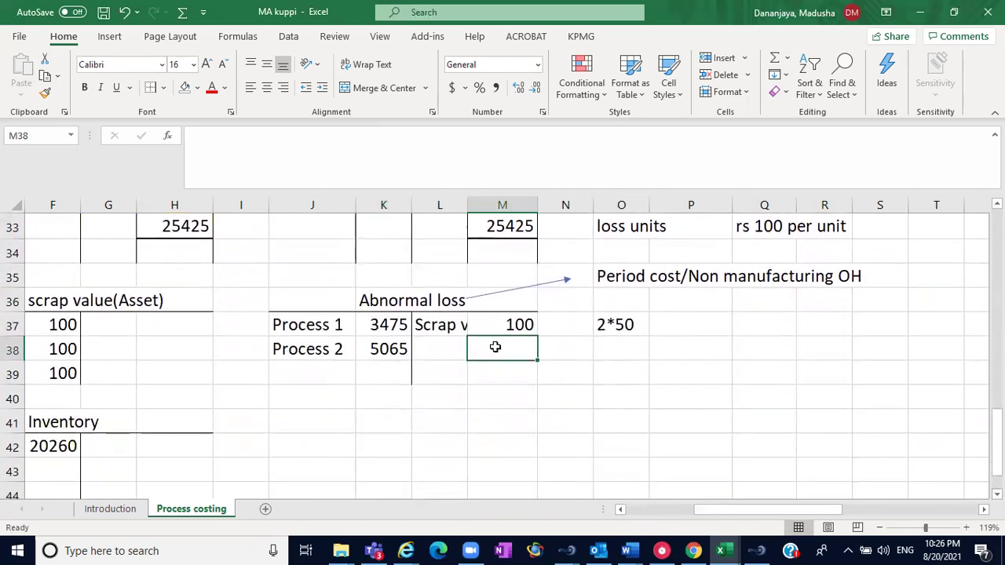
click(600, 351)
text(1)
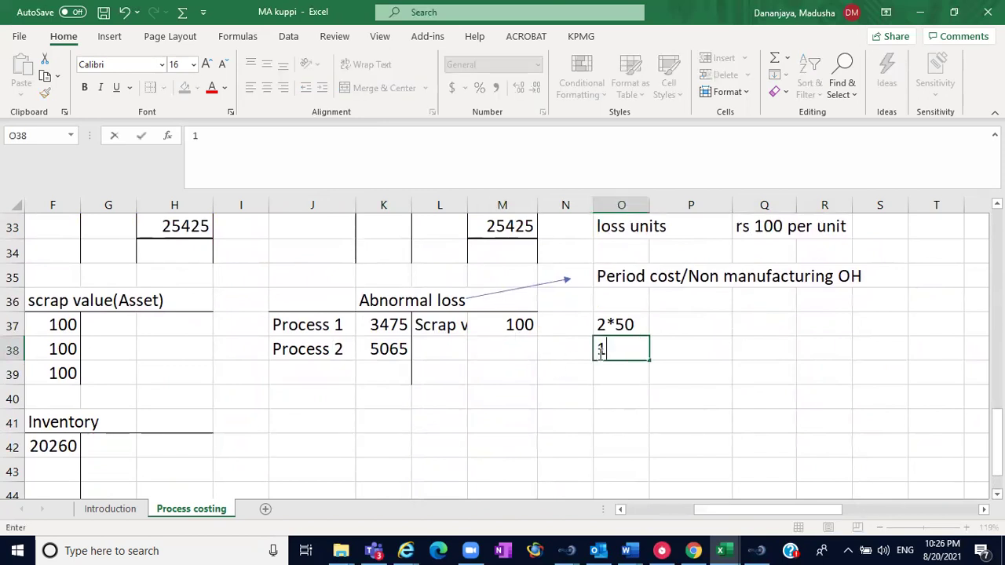
text(*100)
Credit the Abnormal loss account for Process 2 with the label Scrap value in L38 and 100 in M38.
click(437, 350)
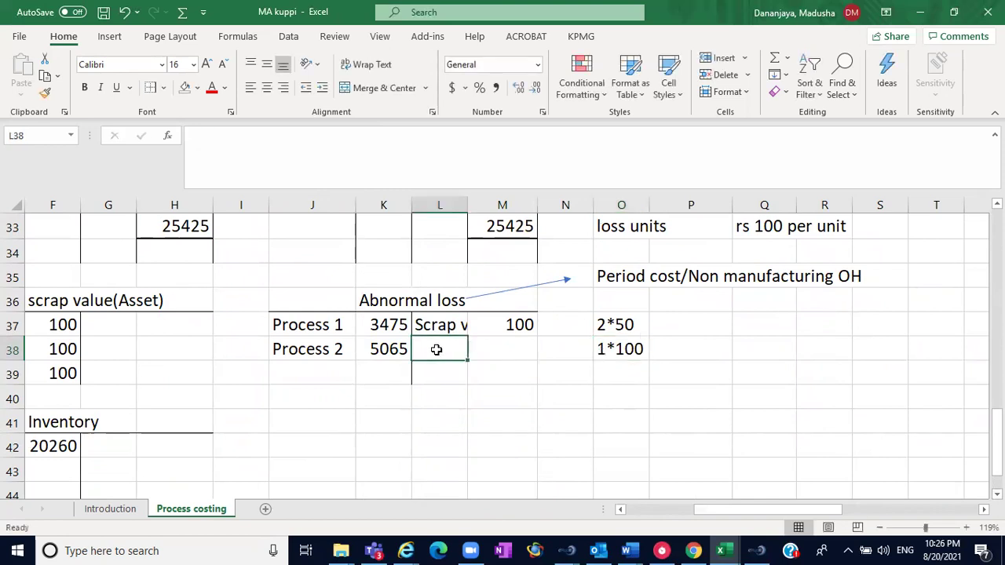
text(scrap value)
key(Return)
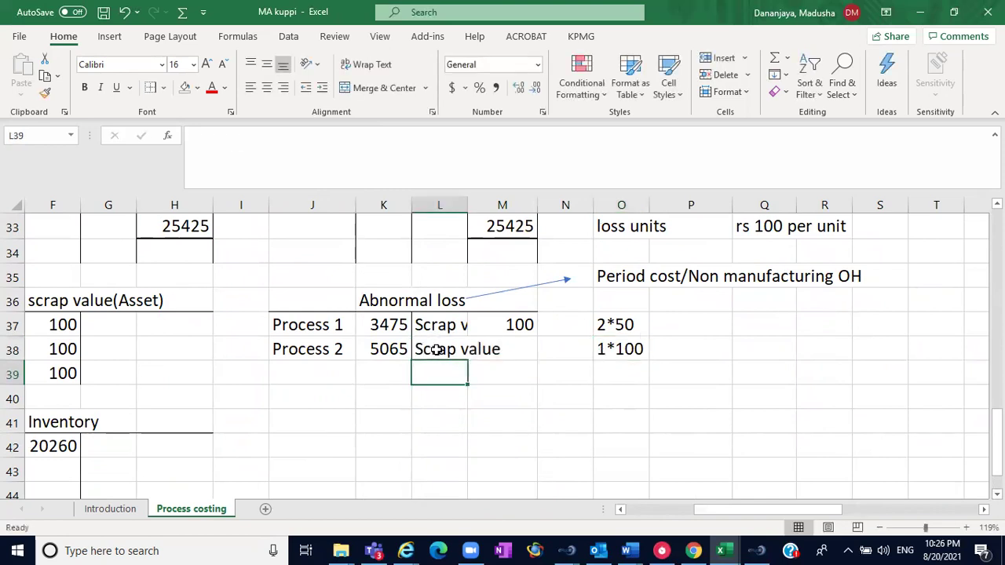
click(508, 351)
text(00)
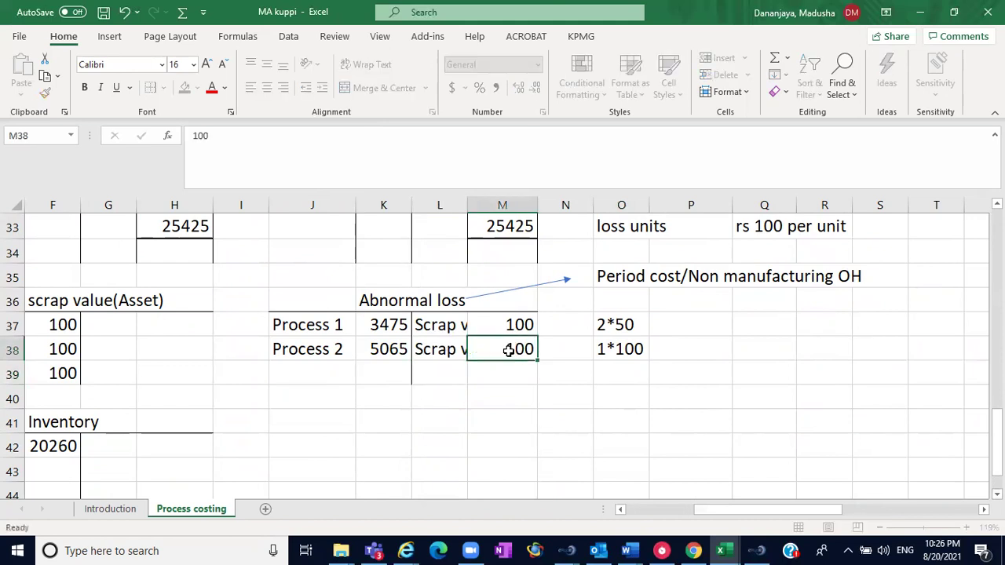
key(Return)
click(692, 444)
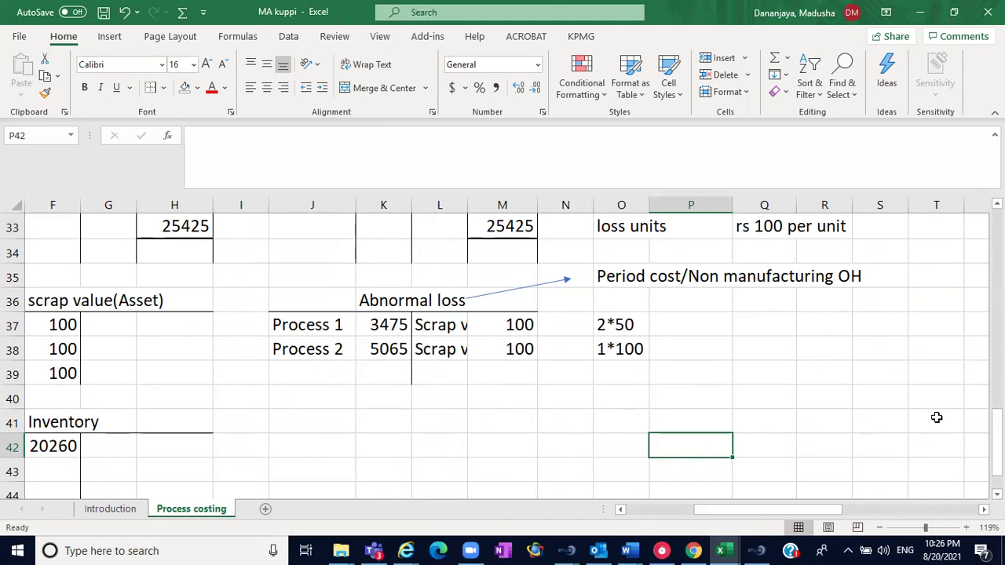
Review the Inventory entry against Process Account 2's finished goods, and the input units and normal loss in Process Account 1.
scroll(503, 353, down, 1)
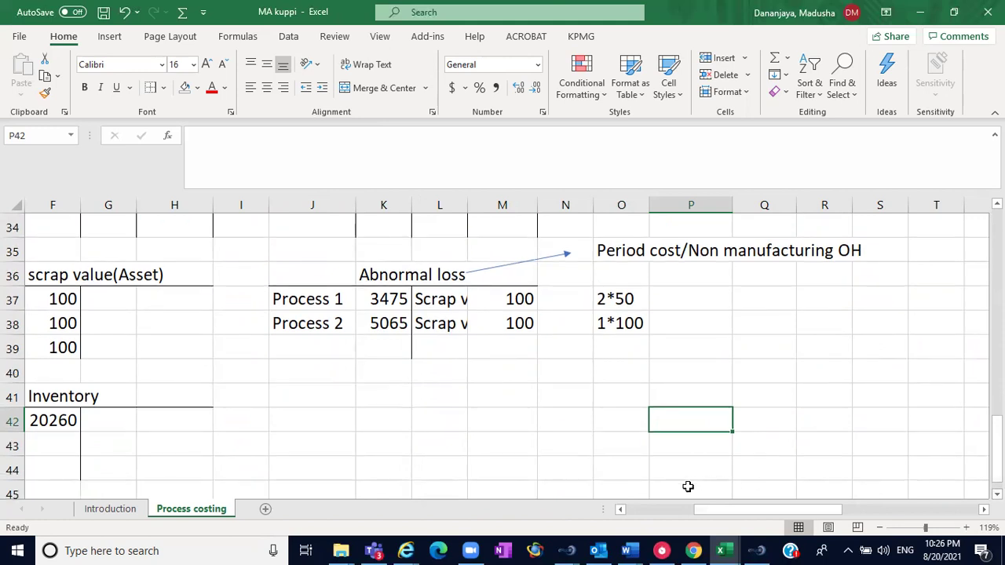
click(51, 414)
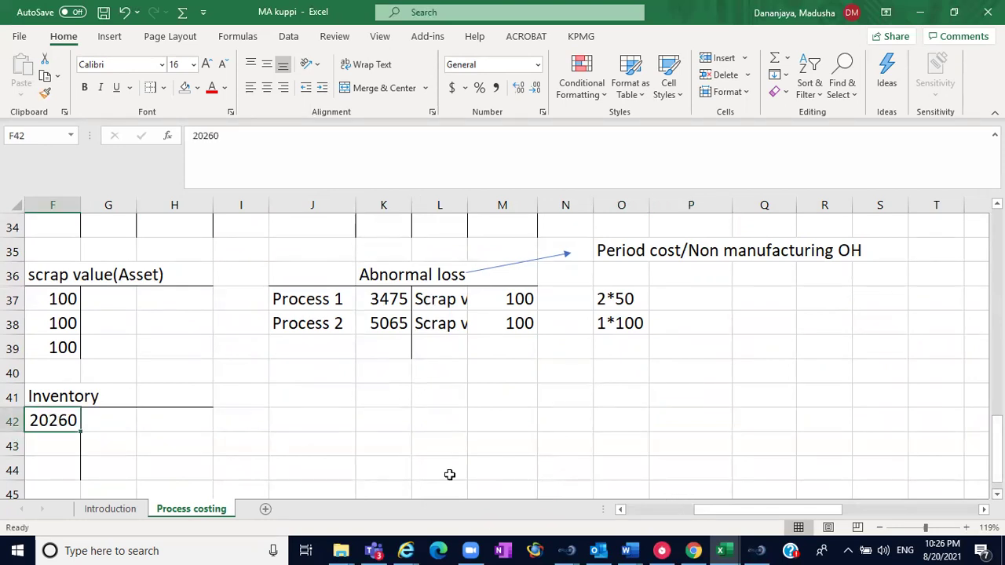
click(620, 509)
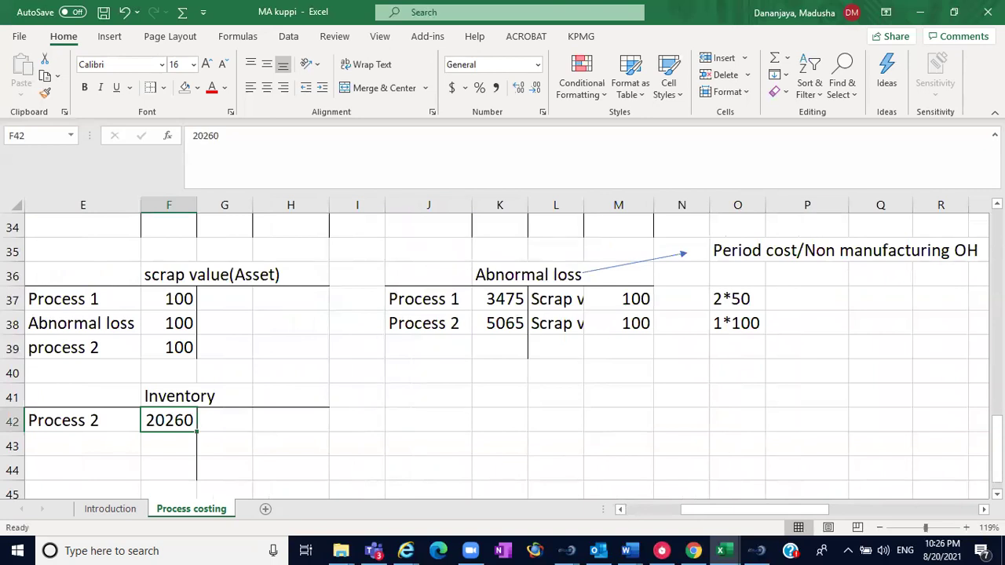
scroll(668, 319, up, 4)
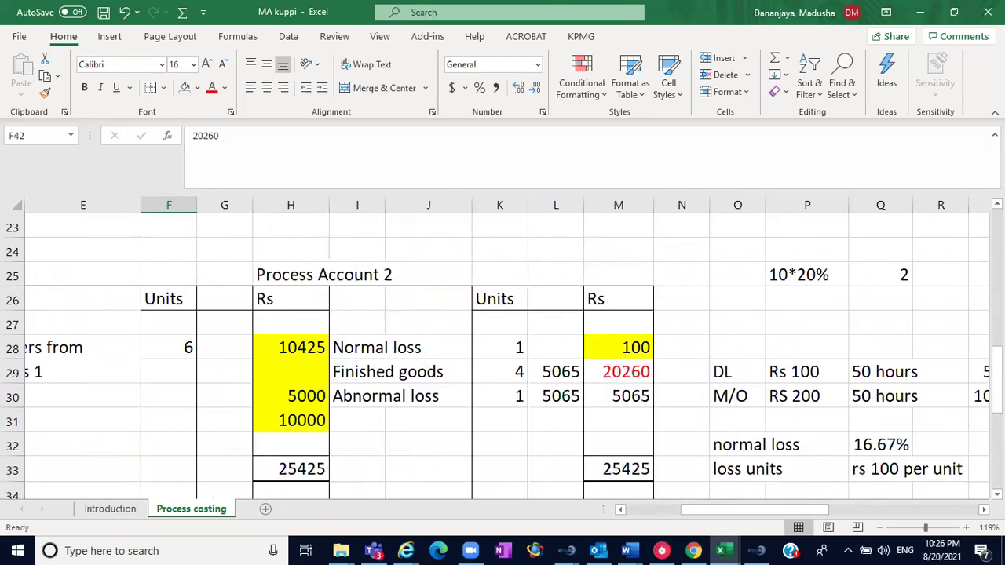
click(544, 390)
click(400, 374)
drag(346, 376, 602, 378)
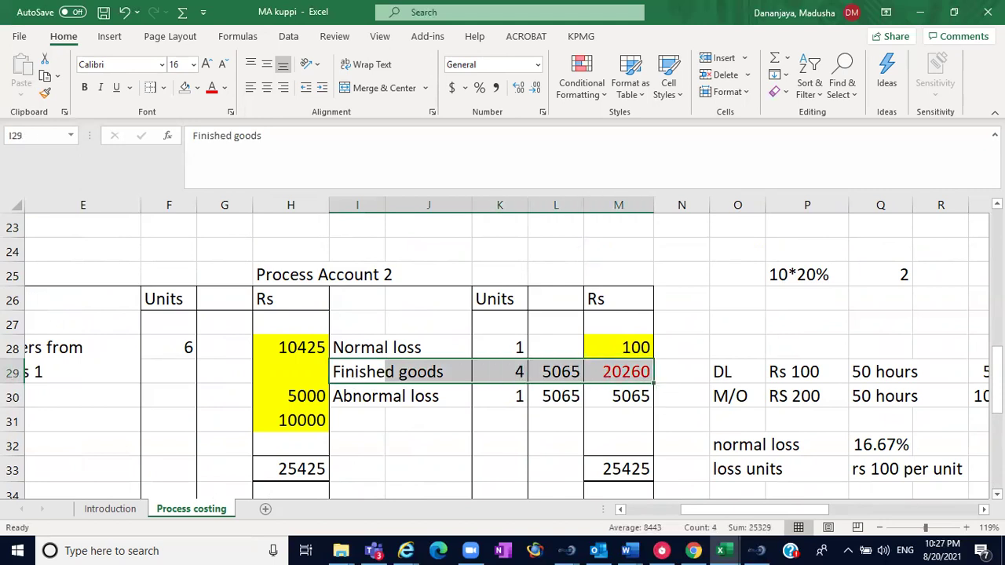
scroll(503, 361, down, 2)
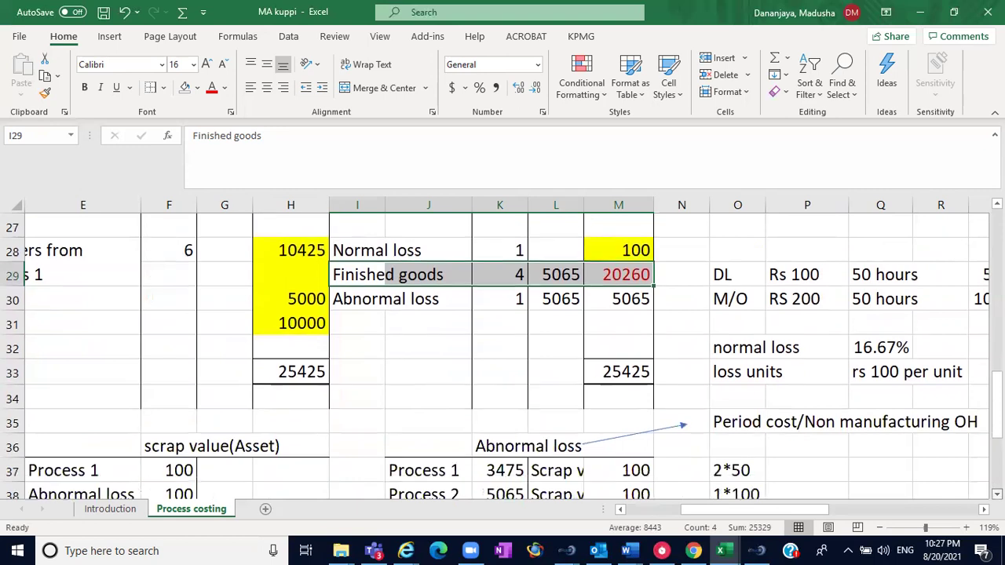
scroll(503, 362, down, 3)
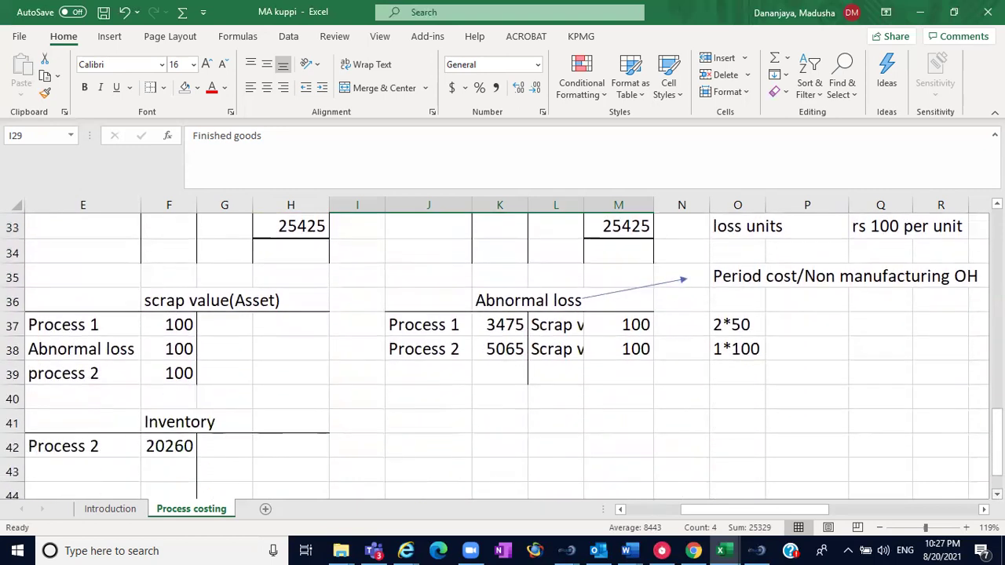
scroll(503, 361, down, 1)
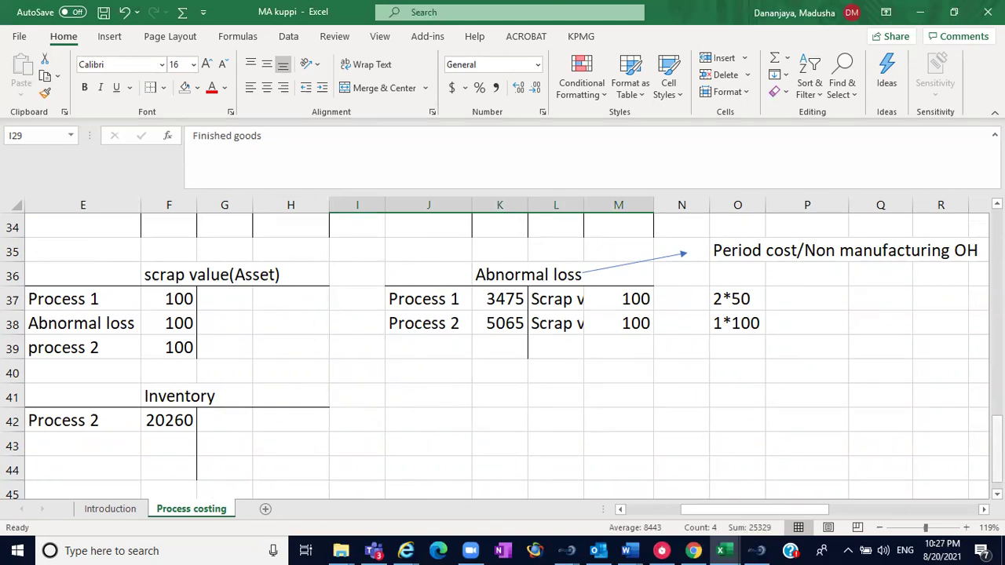
drag(996, 428, 996, 321)
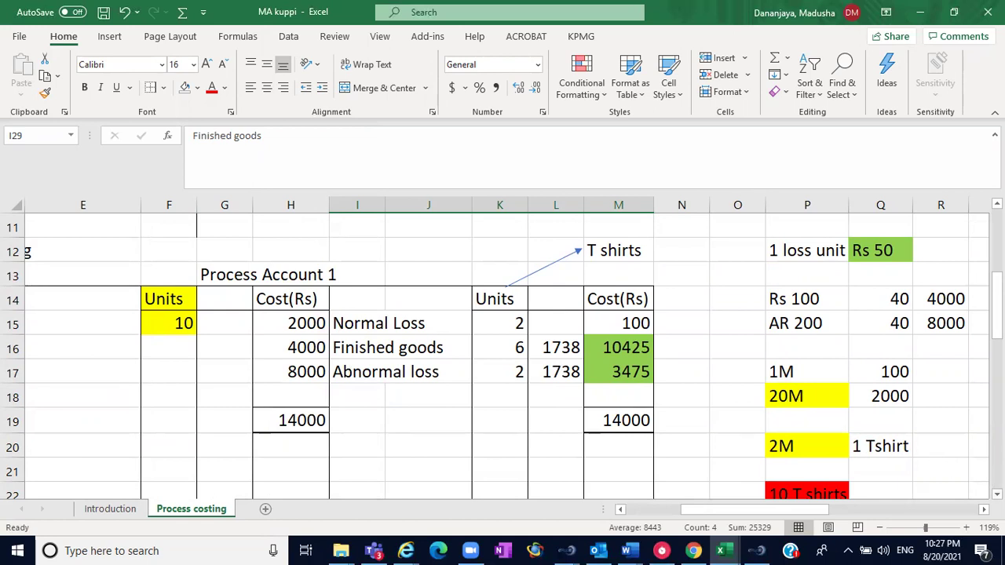
scroll(503, 354, down, 1)
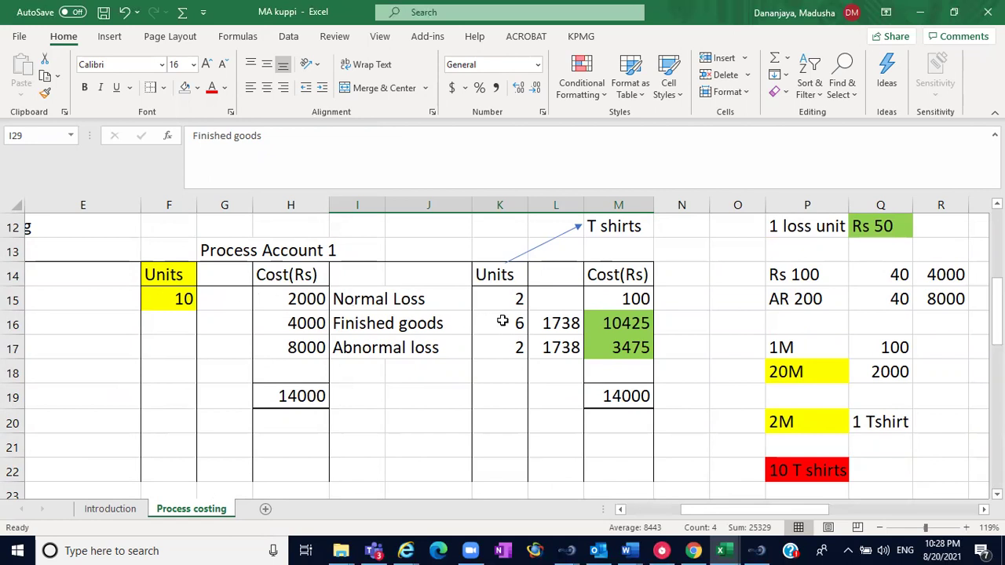
click(173, 298)
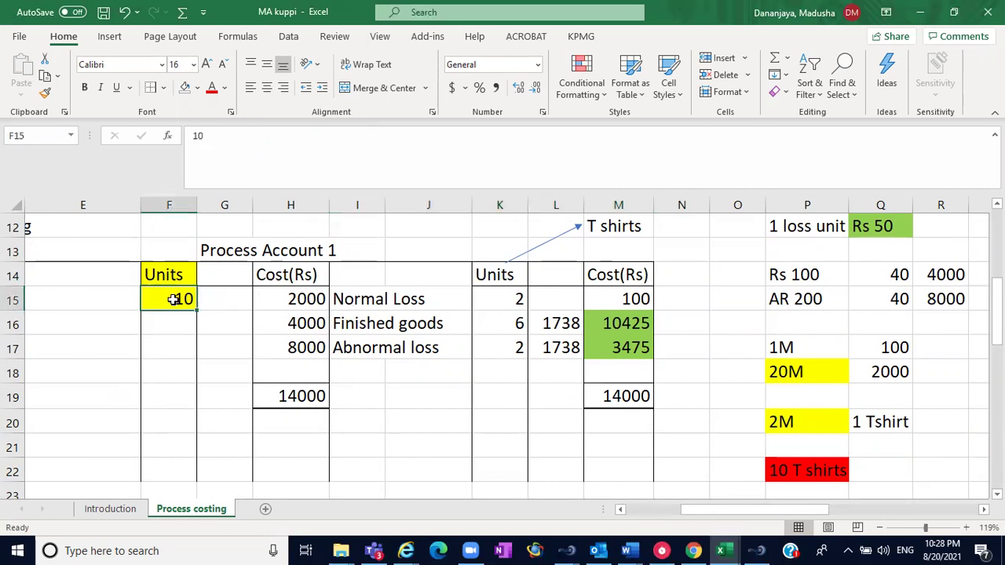
click(512, 299)
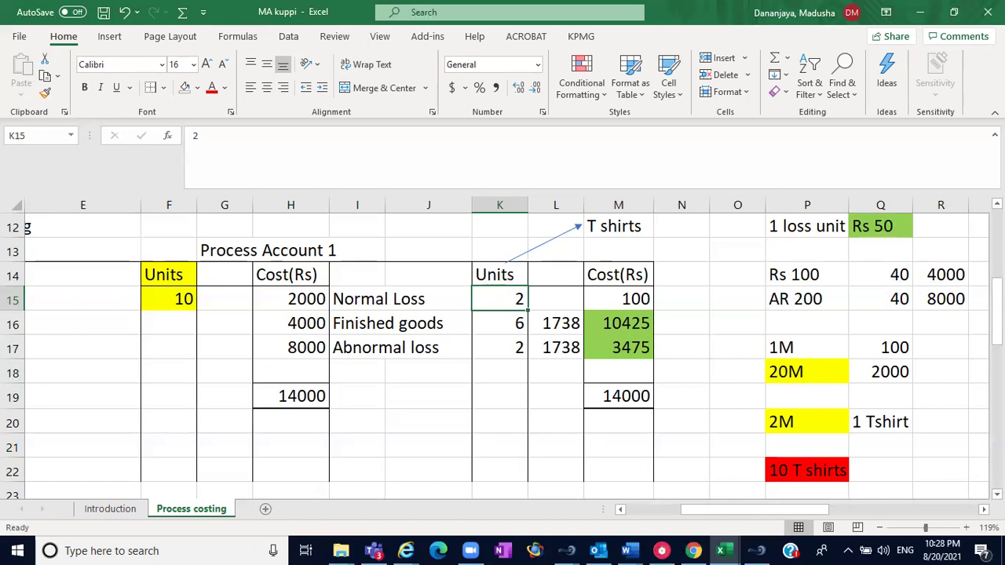
Copy the block D13:M34 with Process Accounts 1 and 2 and paste it below the Inventory account, starting at D49.
click(665, 510)
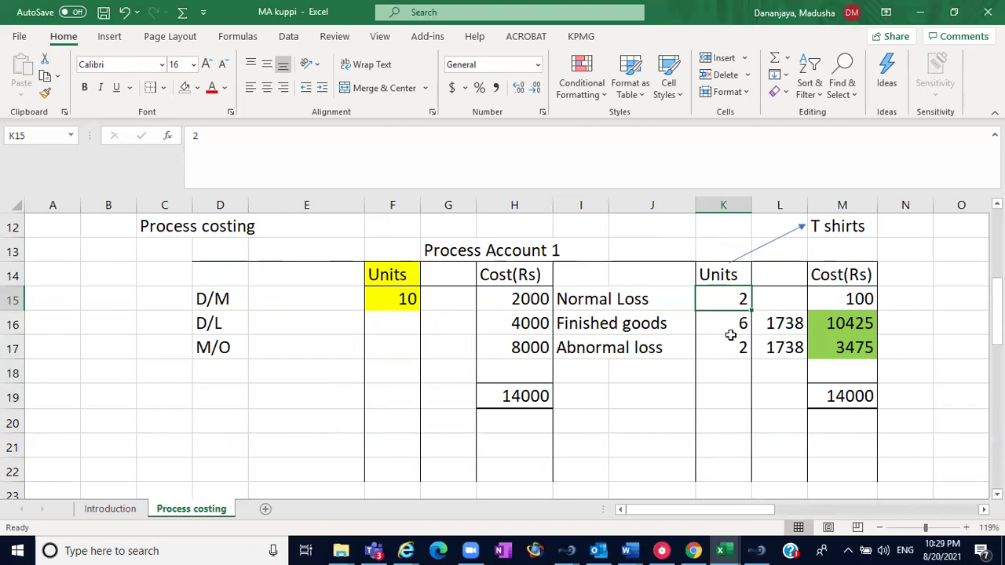
click(277, 242)
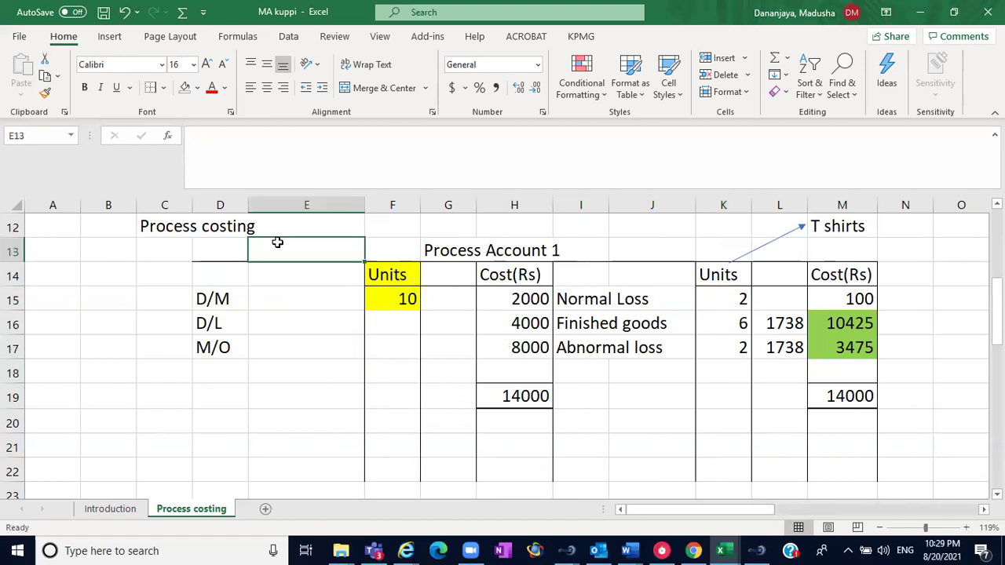
click(226, 243)
drag(227, 244, 836, 400)
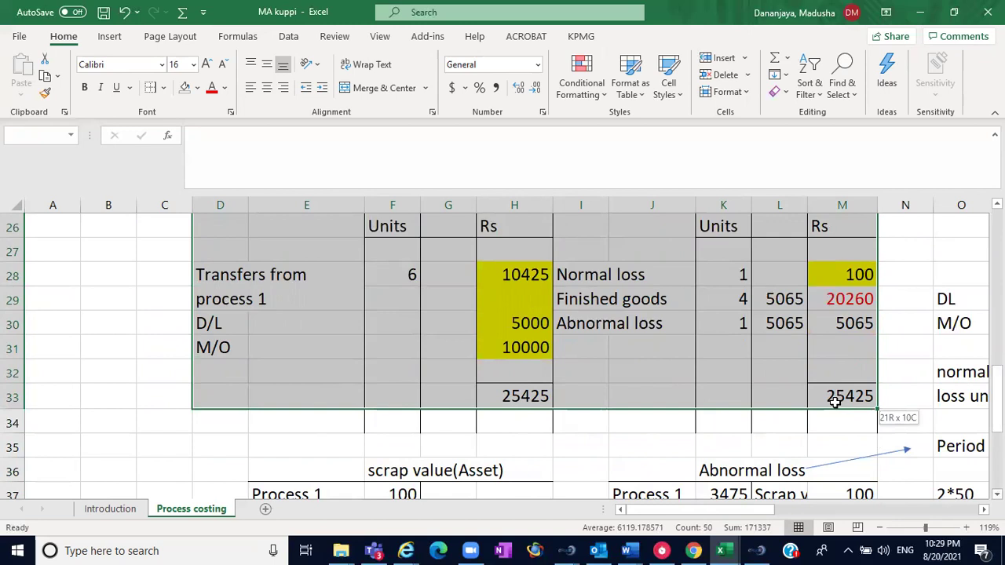
drag(836, 401, 860, 377)
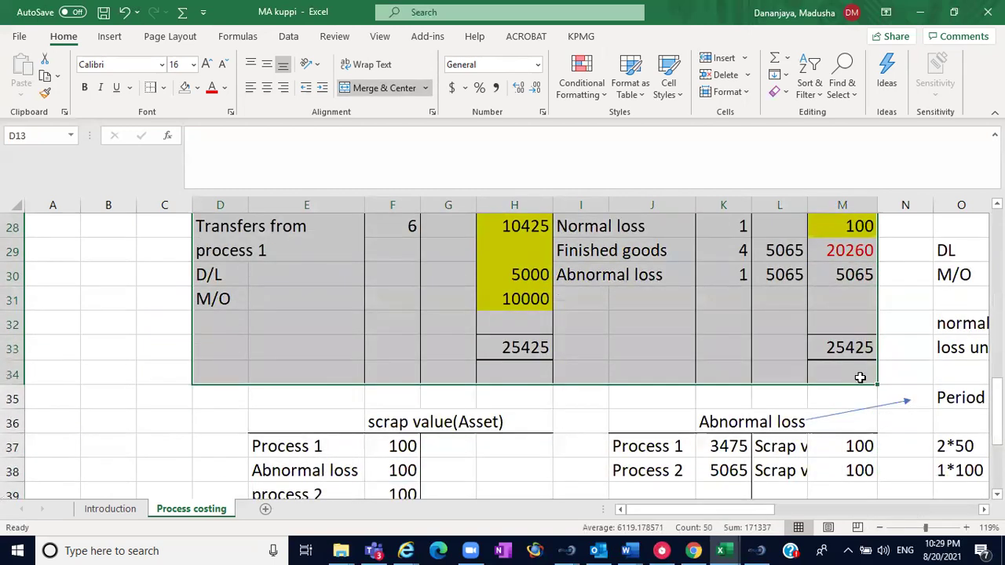
key(ctrl+c)
scroll(502, 353, down, 4)
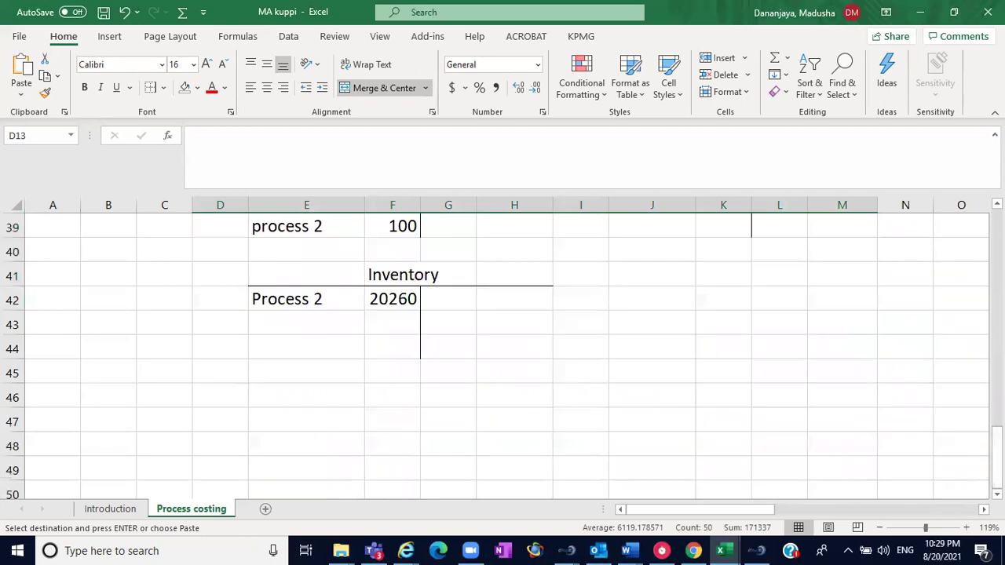
scroll(360, 314, down, 1)
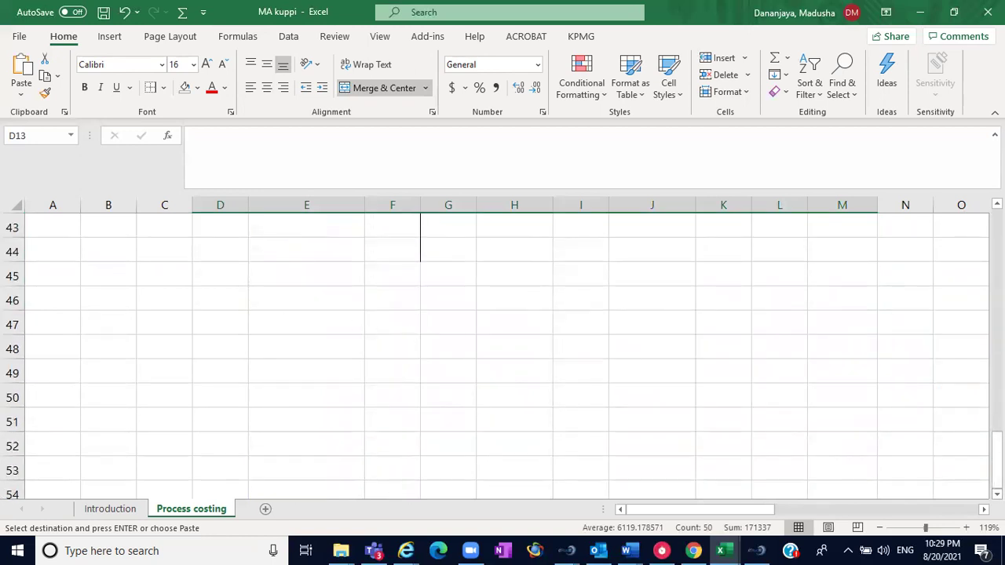
drag(998, 463, 997, 393)
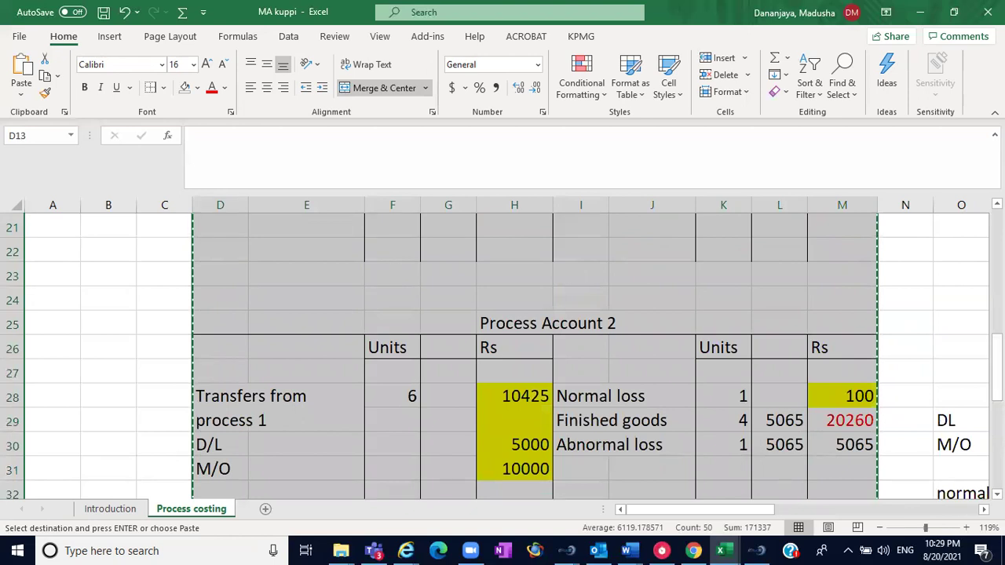
scroll(940, 464, down, 7)
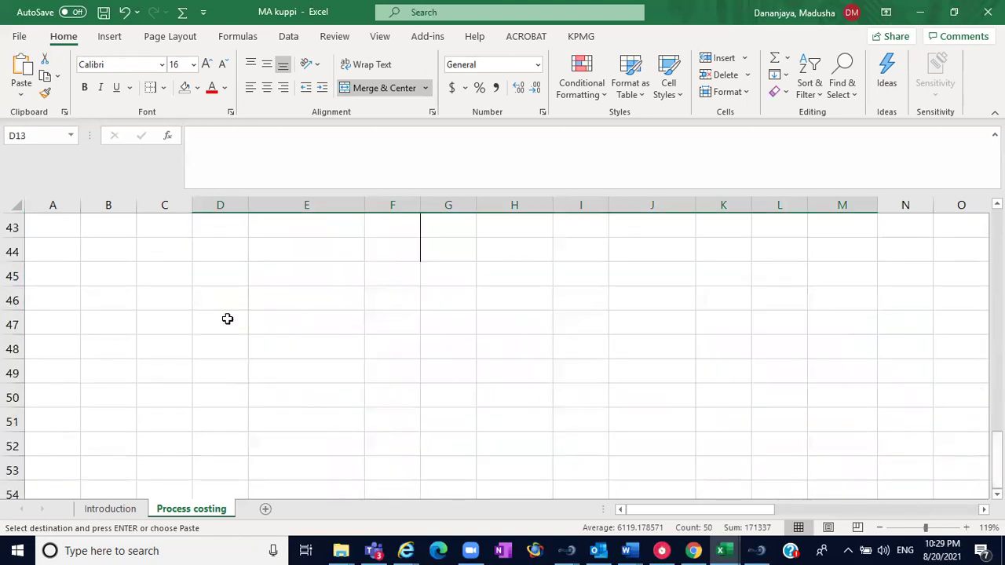
click(227, 319)
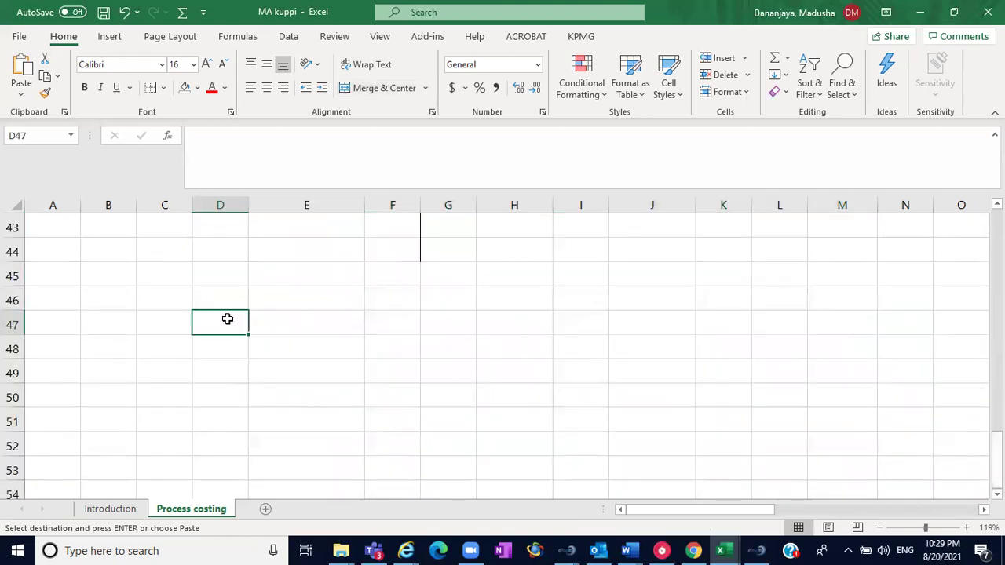
click(216, 371)
key(ctrl+v)
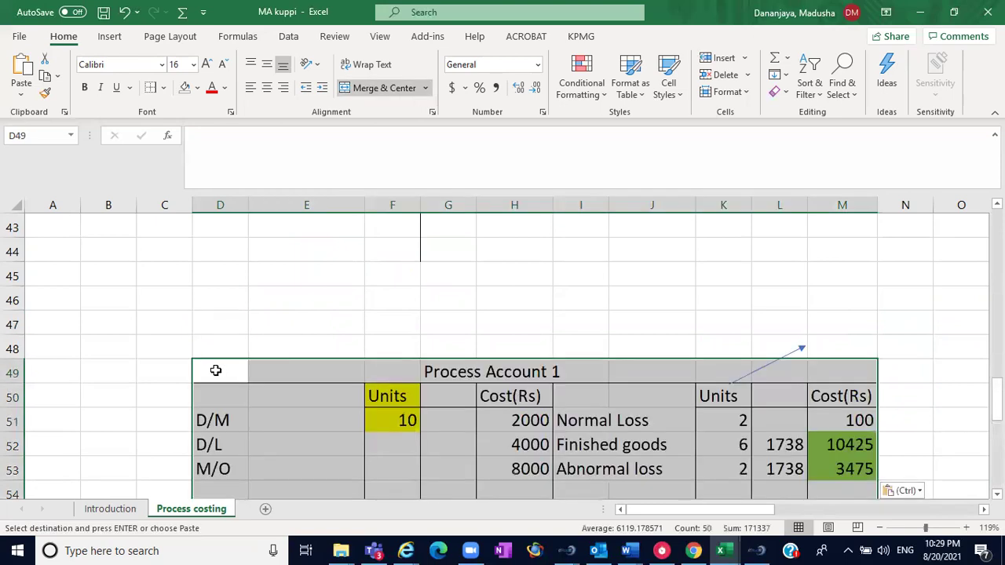
Title the copied example by entering Abnormal gain in B47, above the pasted Process Account 1.
click(150, 328)
click(124, 324)
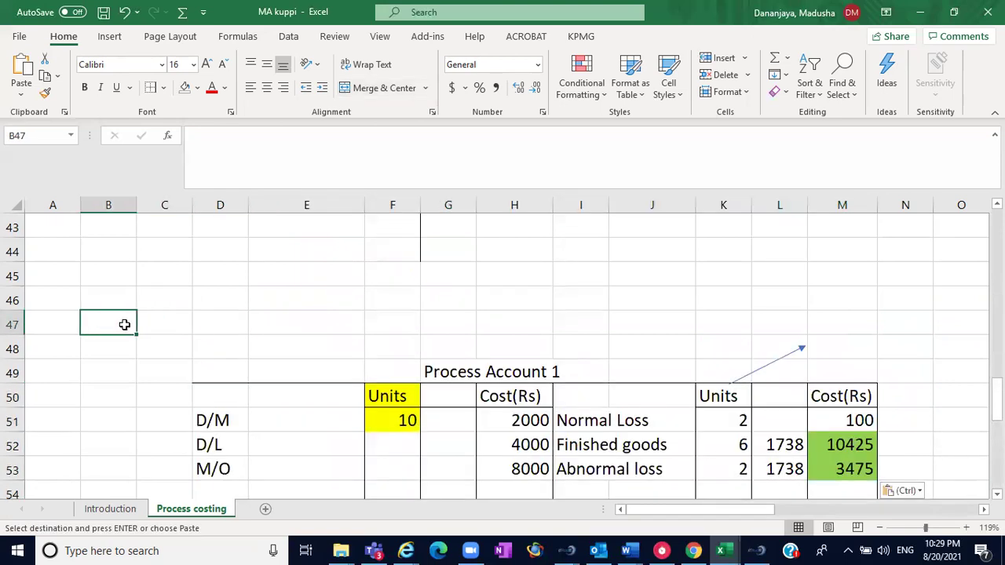
text(Abno)
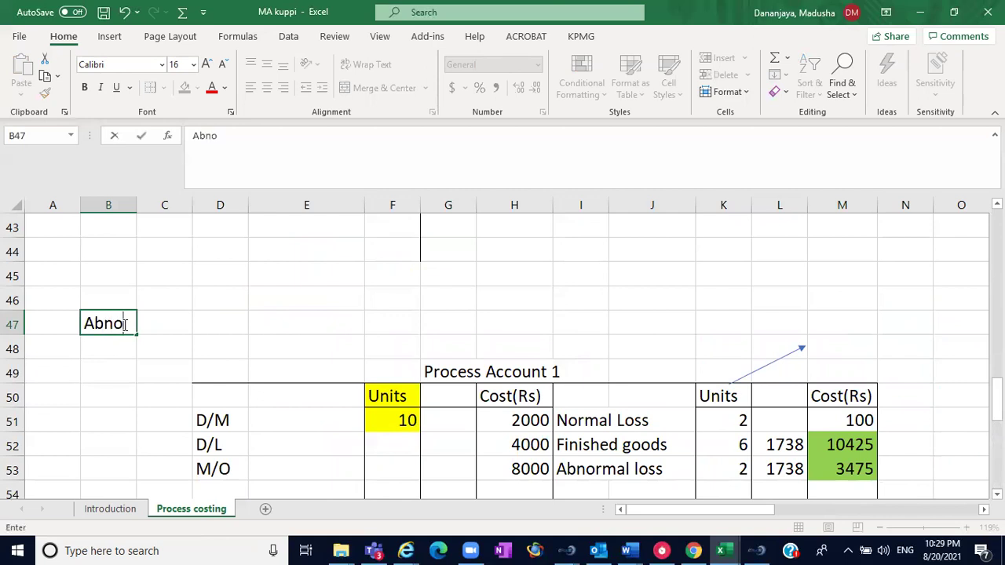
text(rmal gain)
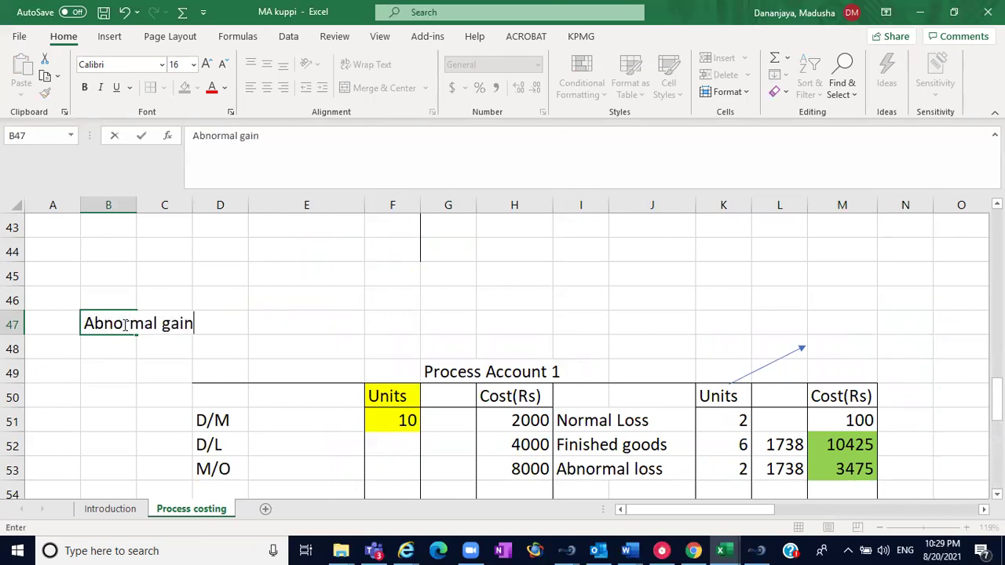
click(454, 349)
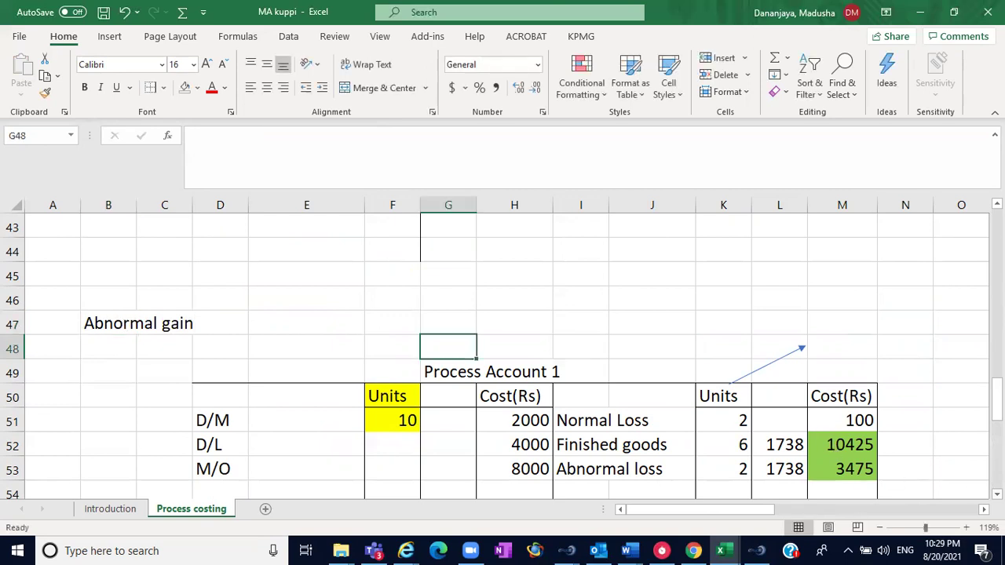
Delete the blue arrow that was copied along with Process Account 1, above its units and cost headings.
scroll(979, 494, down, 1)
scroll(926, 432, down, 1)
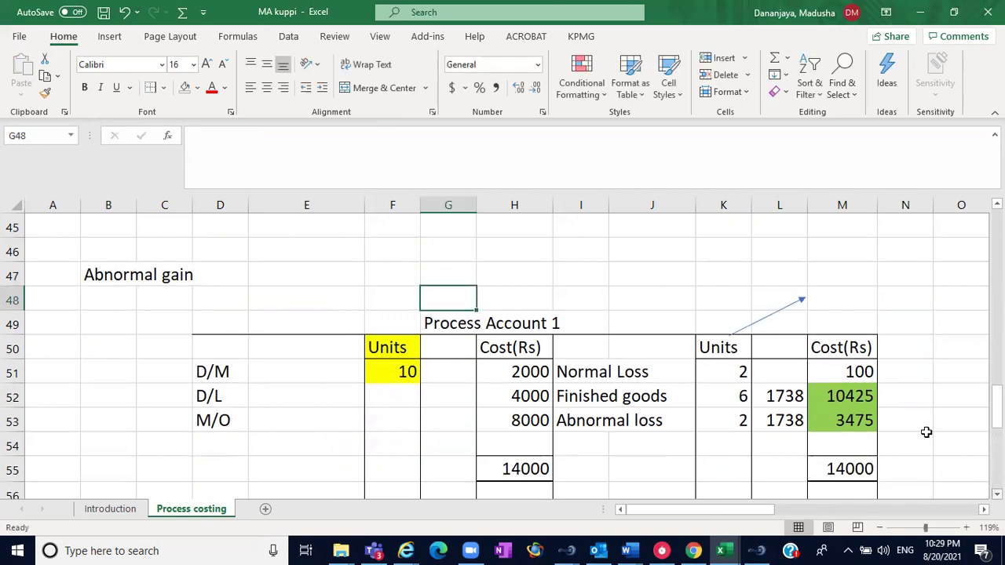
click(800, 303)
key(Delete)
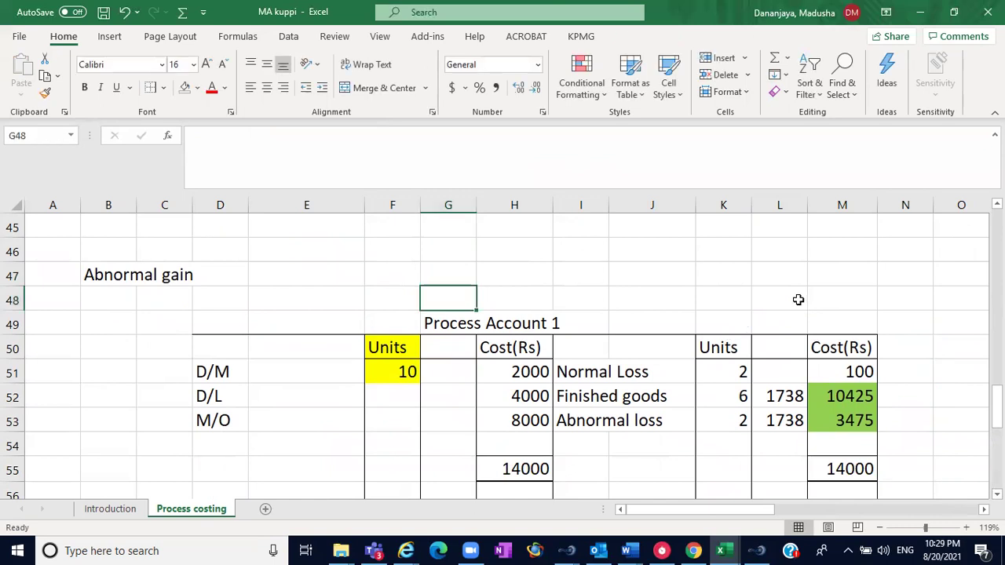
Clear the unit costs and amounts for finished goods and abnormal loss in L52:M53 of the copied Process Account 1.
scroll(504, 362, down, 1)
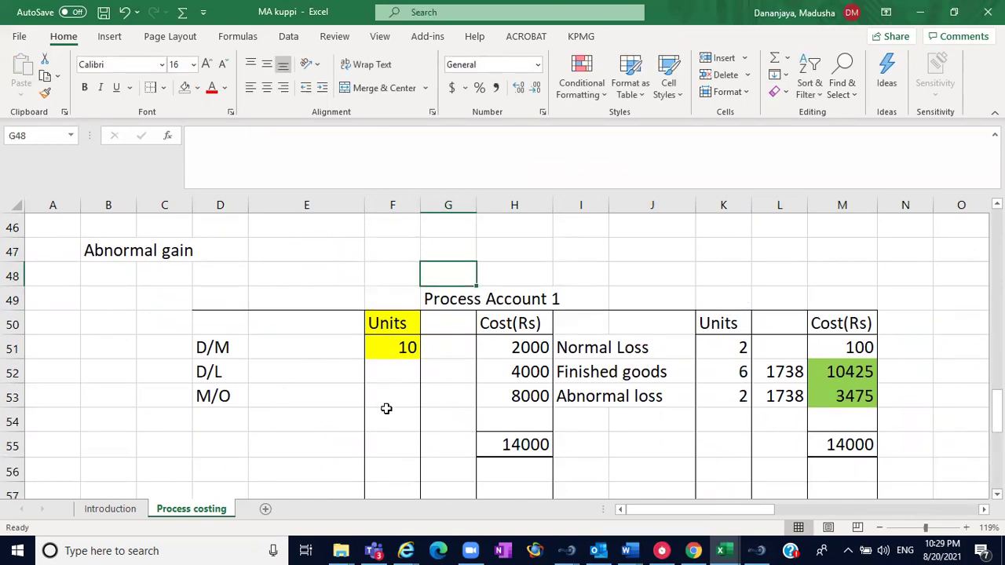
click(781, 372)
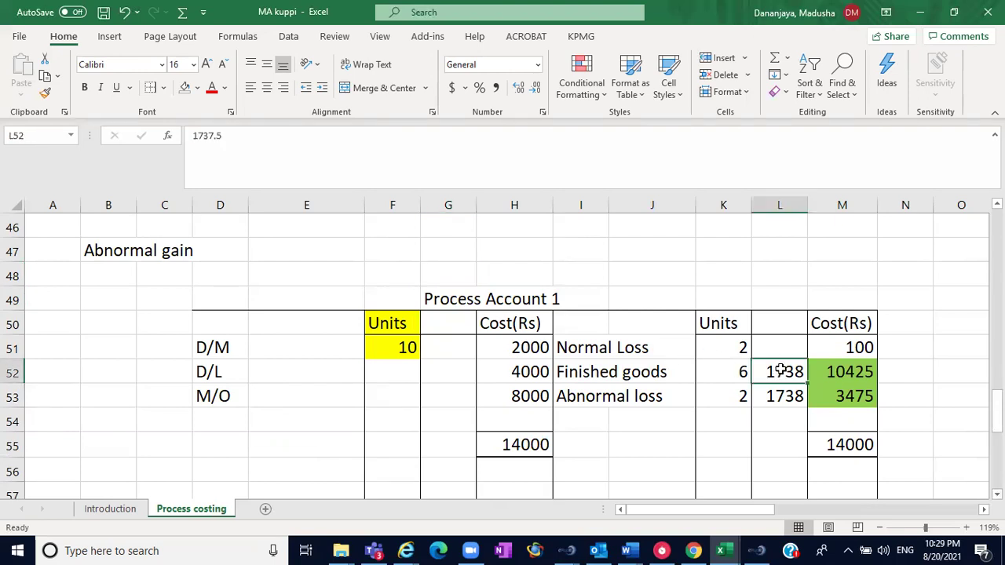
drag(781, 373, 859, 399)
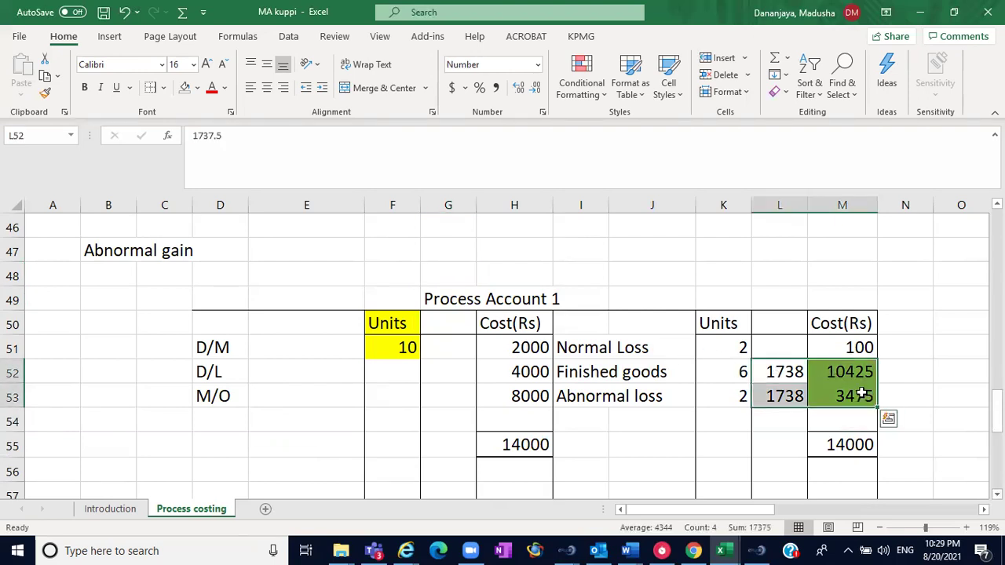
key(Delete)
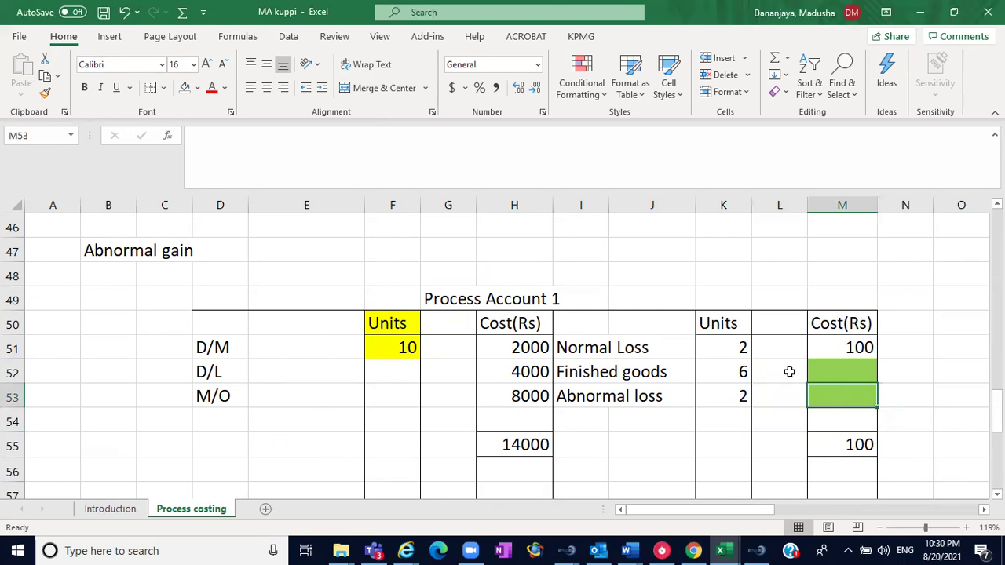
click(789, 372)
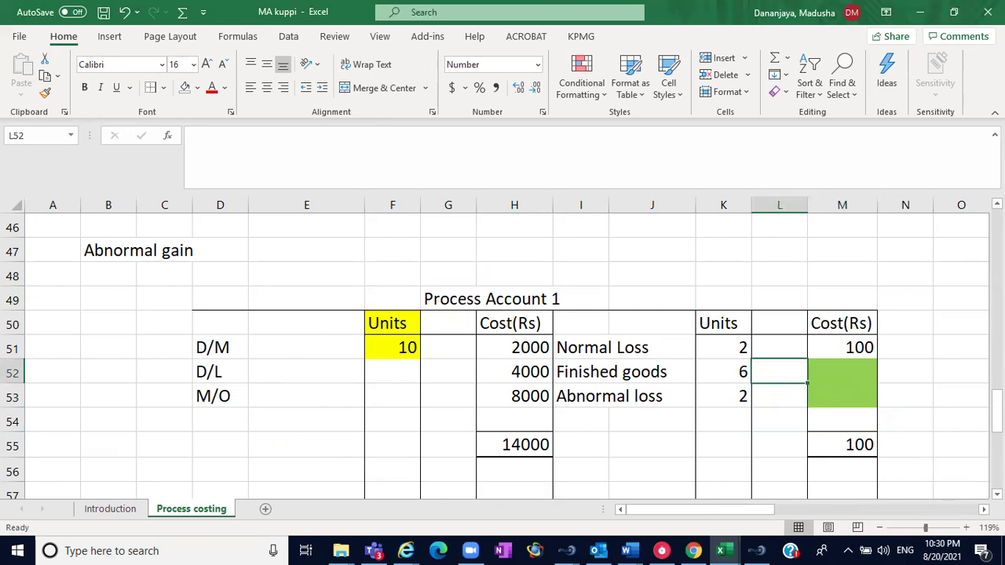
Clear both cost totals of the copied Process Account 1, in M55 and H55.
scroll(919, 406, down, 1)
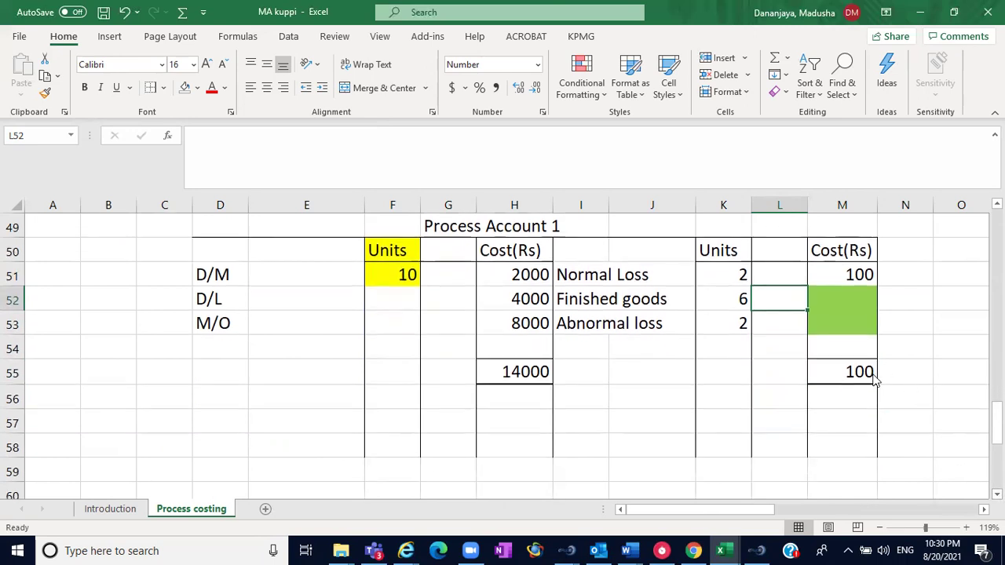
click(866, 373)
key(BackSpace)
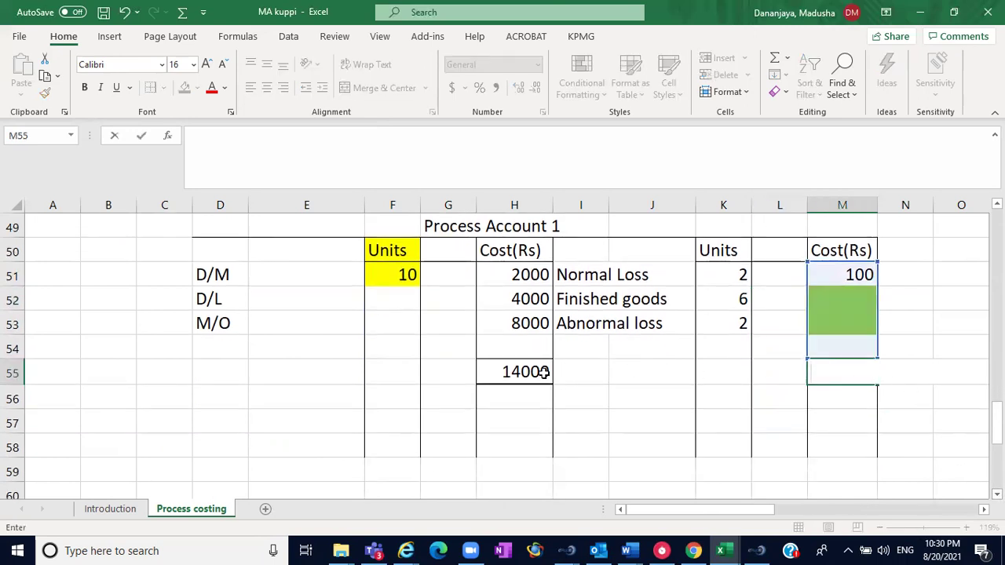
click(125, 13)
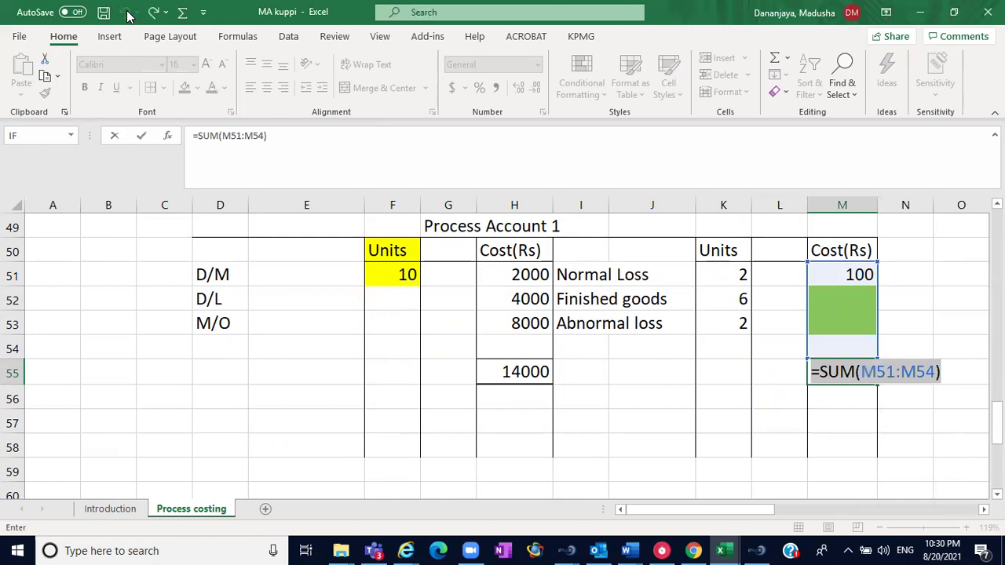
click(126, 12)
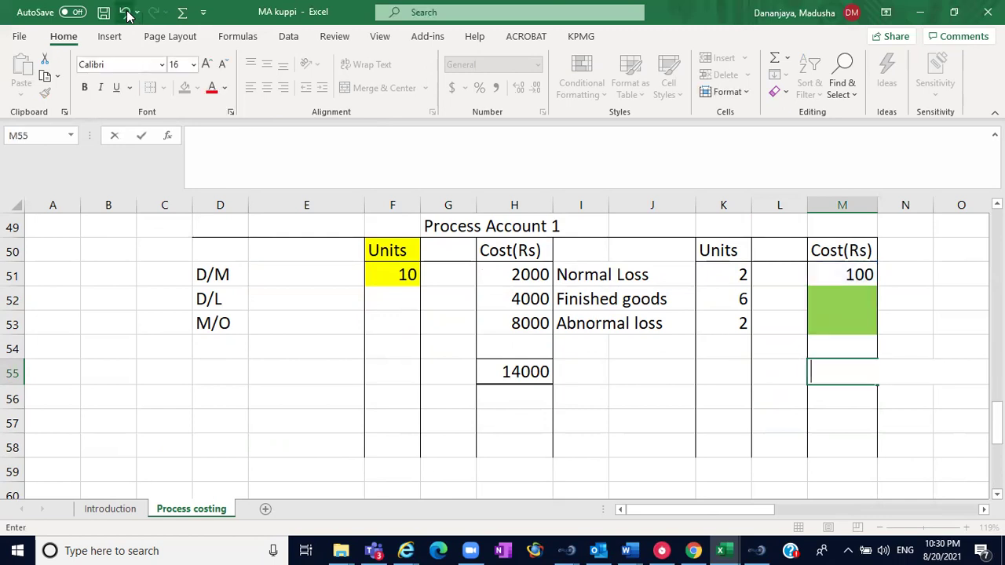
click(530, 370)
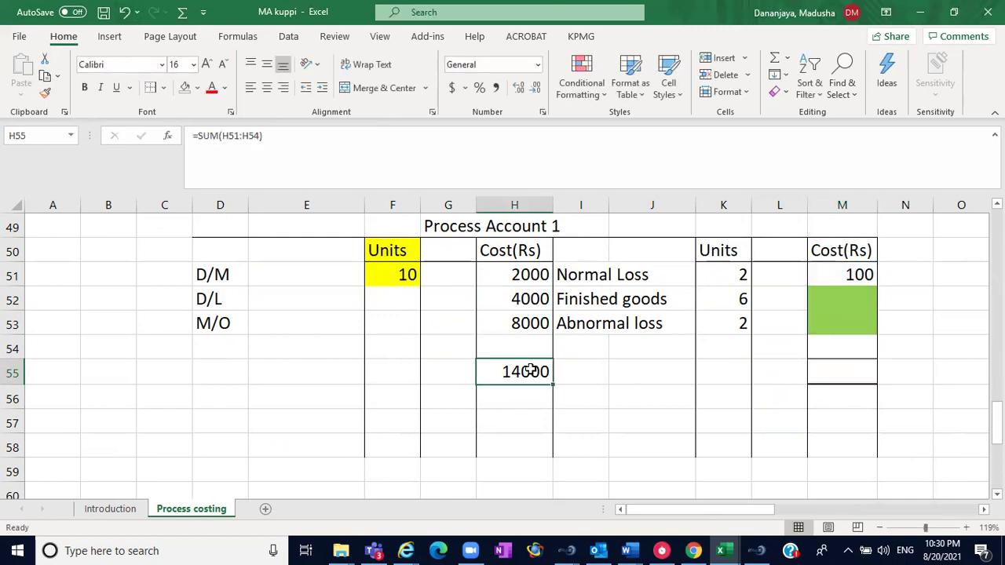
key(BackSpace)
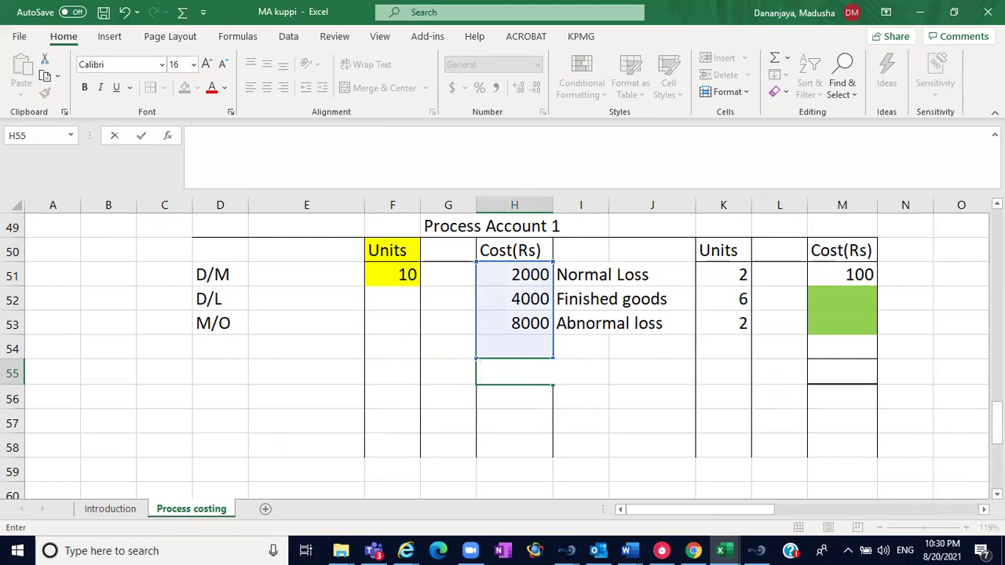
scroll(503, 354, down, 3)
scroll(796, 433, down, 2)
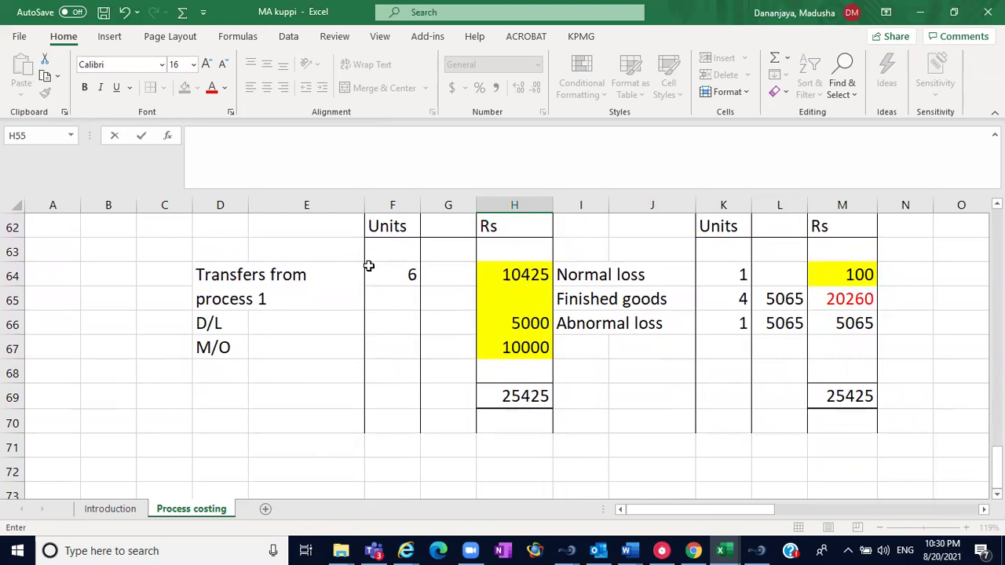
Clear the transfer cost in H64:H65 and the units, rates and amounts in K64:M66 of Process Account 2.
drag(498, 270, 513, 293)
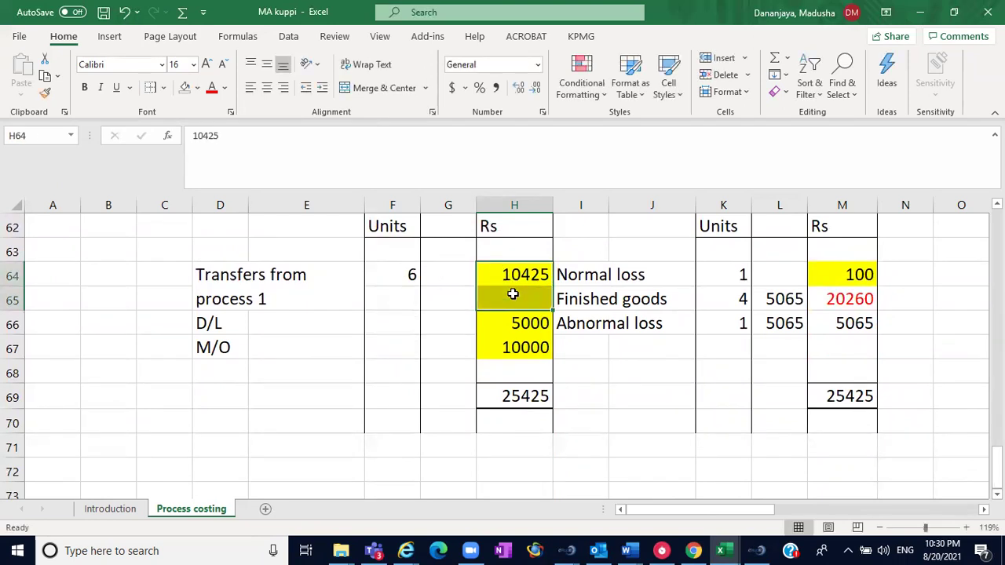
key(Delete)
click(783, 392)
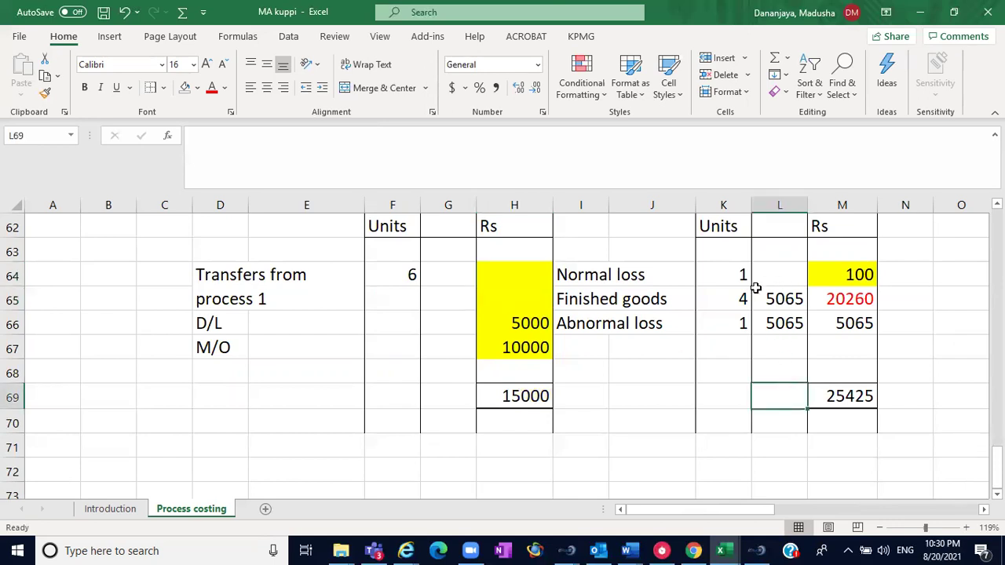
drag(742, 273, 815, 314)
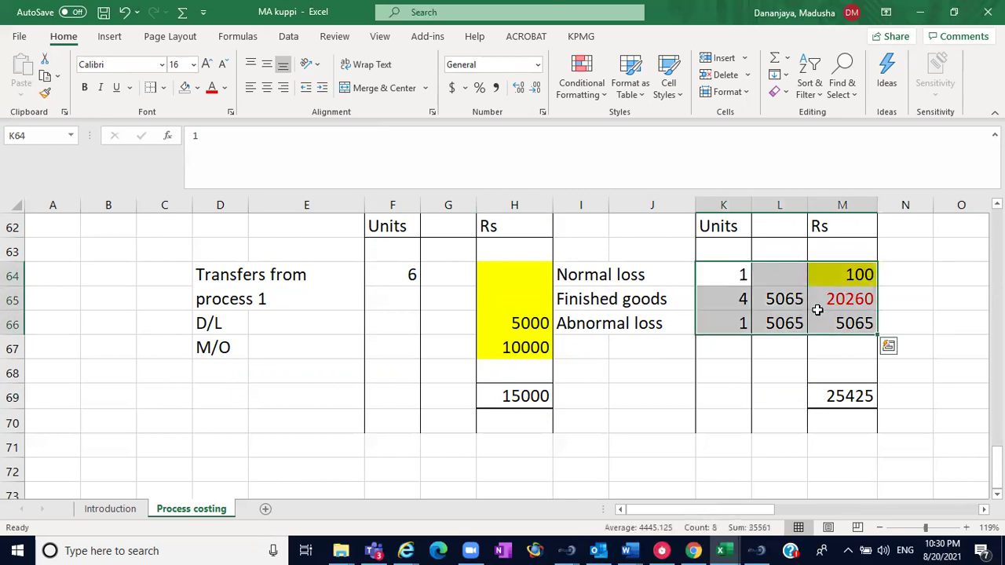
key(Delete)
click(929, 320)
Delete the debit-side total formula in H69 of Process Account 2.
click(523, 397)
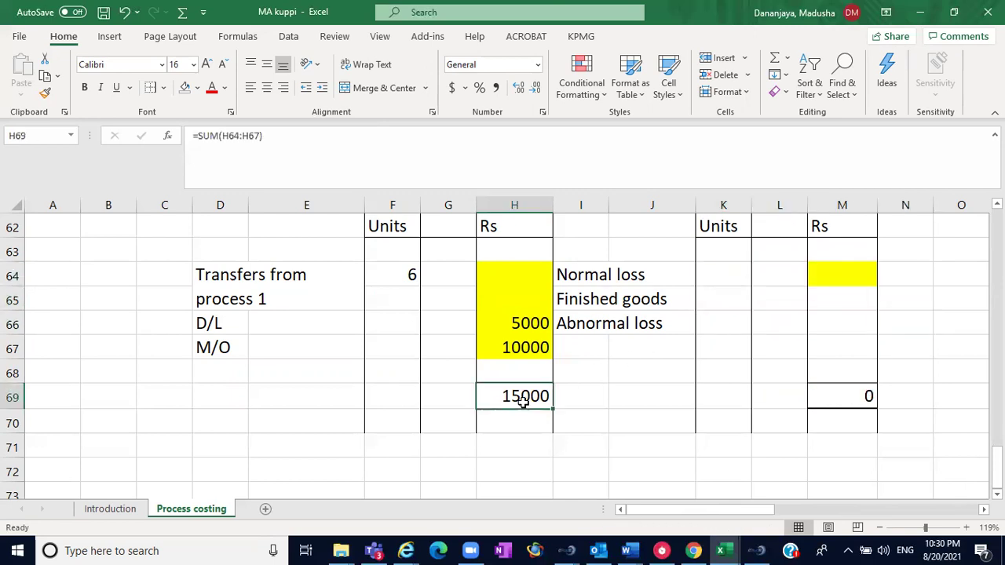
key(BackSpace)
click(981, 355)
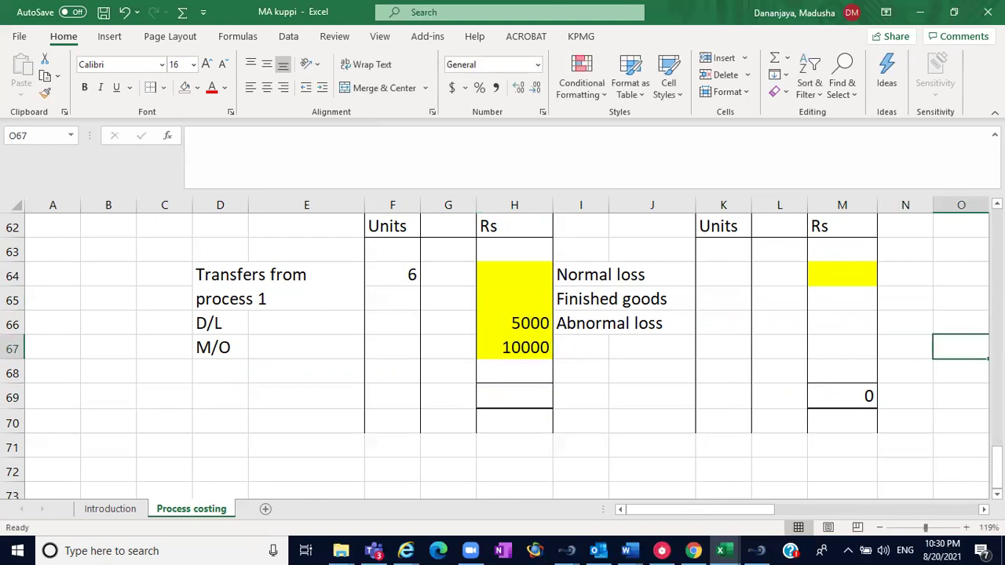
Set the finished goods units in K52 of Process Account 1 to 9.
scroll(503, 348, up, 4)
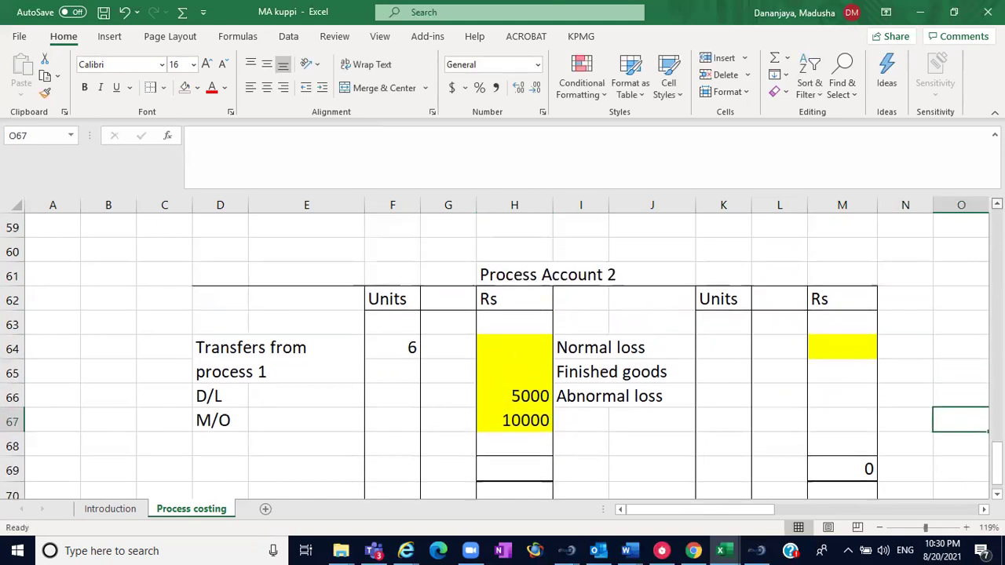
scroll(440, 314, up, 2)
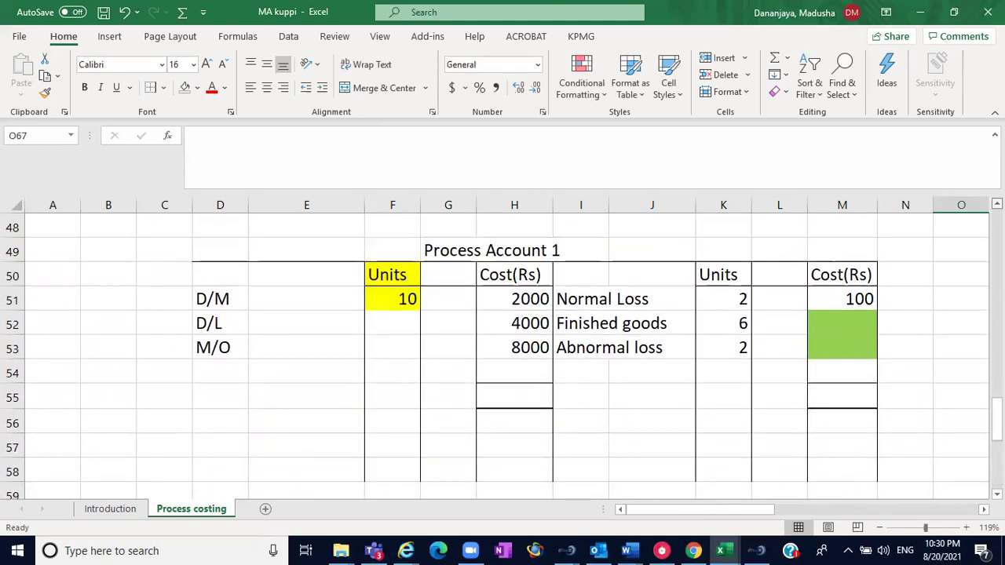
drag(404, 343, 526, 430)
click(617, 381)
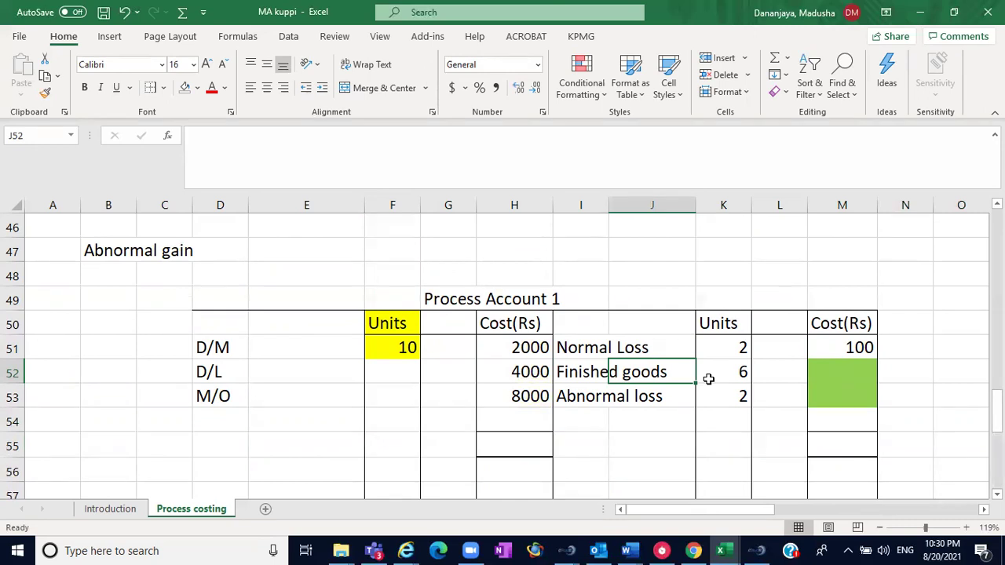
click(737, 374)
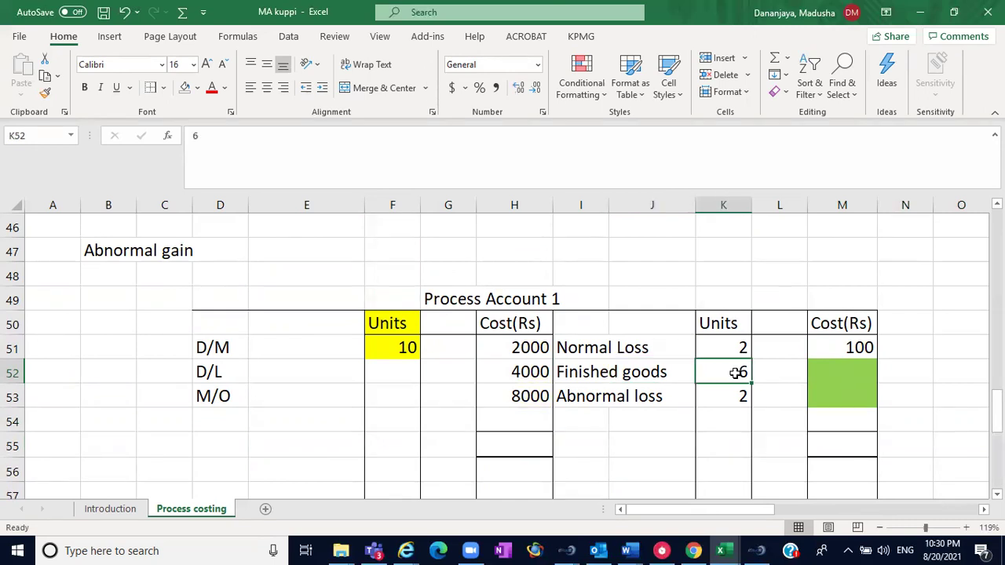
text(9)
click(767, 292)
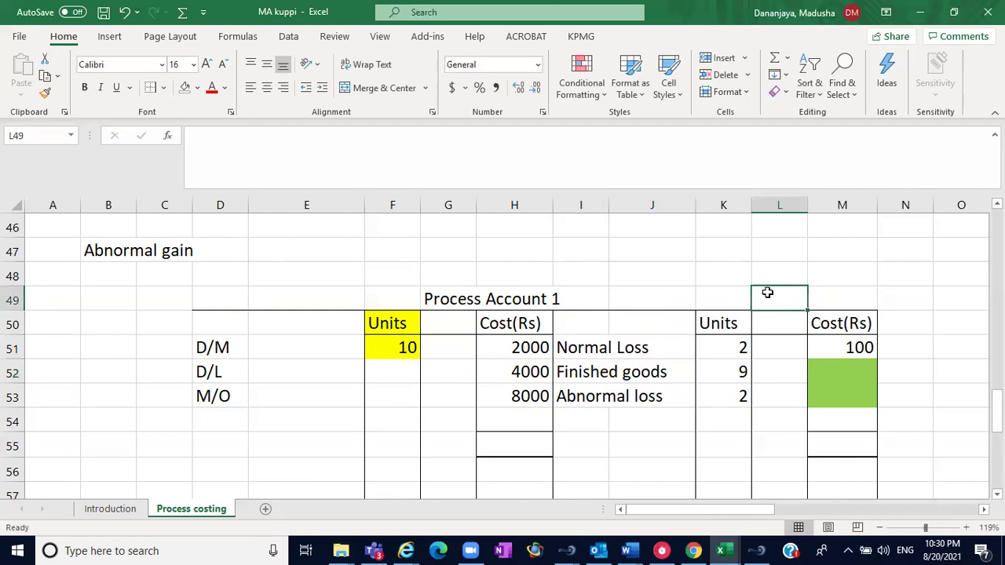
Clear the Abnormal loss label and its units in I53:K53 of Process Account 1.
click(738, 395)
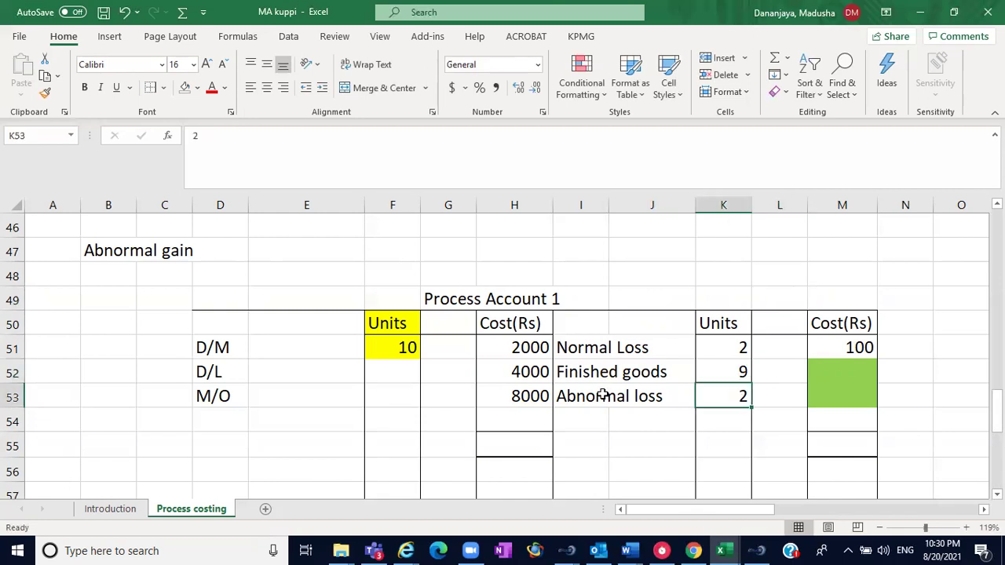
drag(602, 395, 718, 396)
key(Delete)
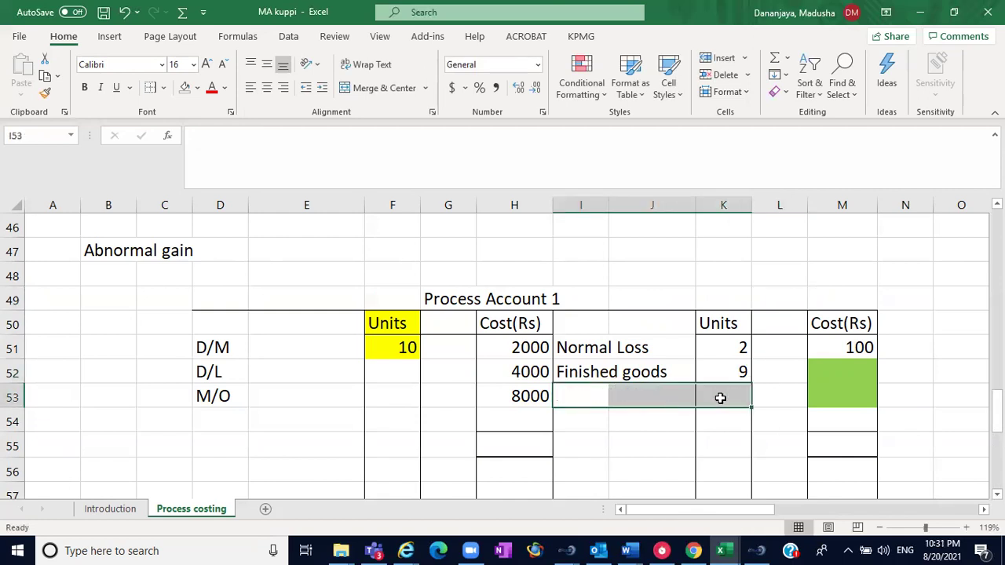
click(754, 266)
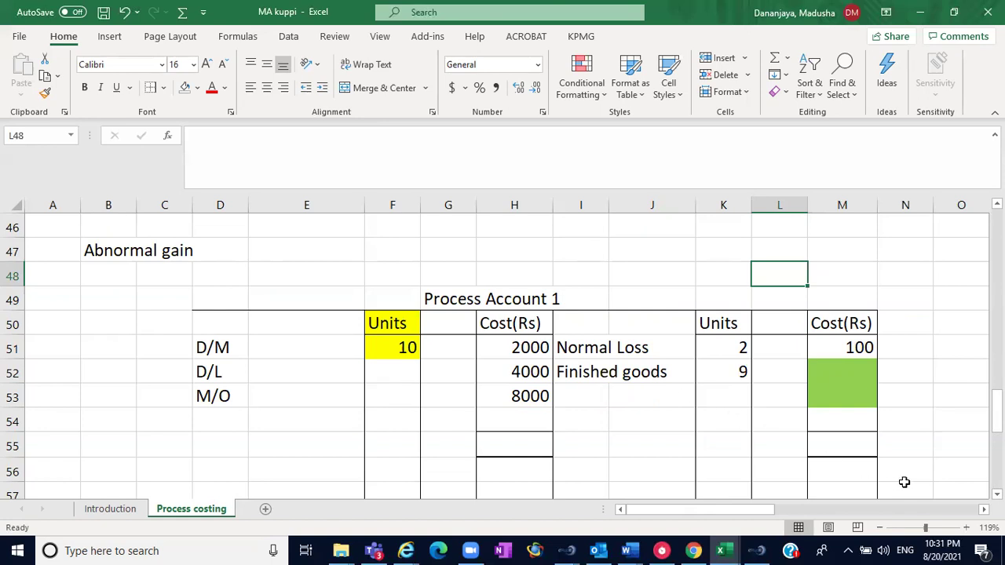
Add an "Abnormal gain" entry in D54 below M/O, with 1 unit in F54.
scroll(502, 353, down, 1)
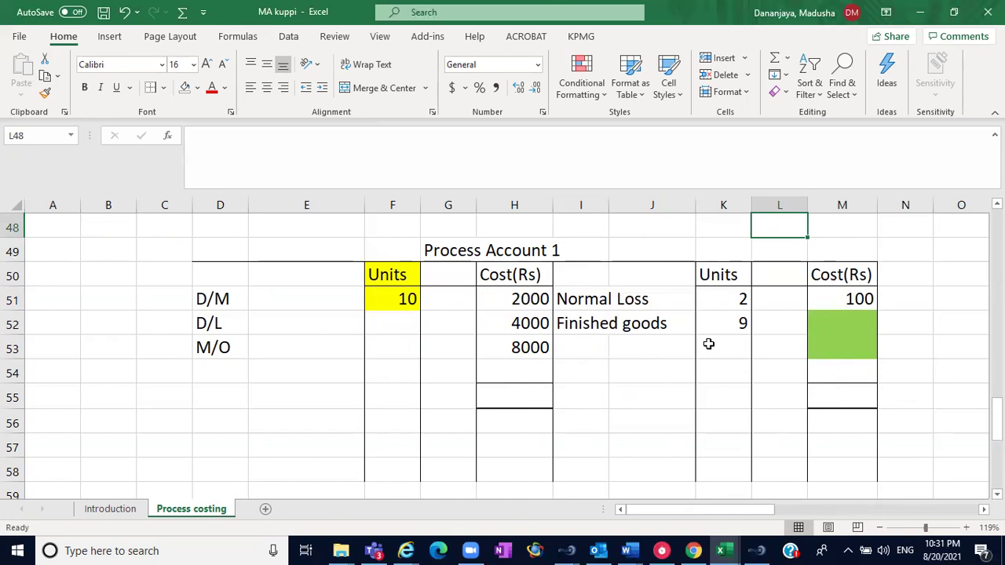
click(388, 375)
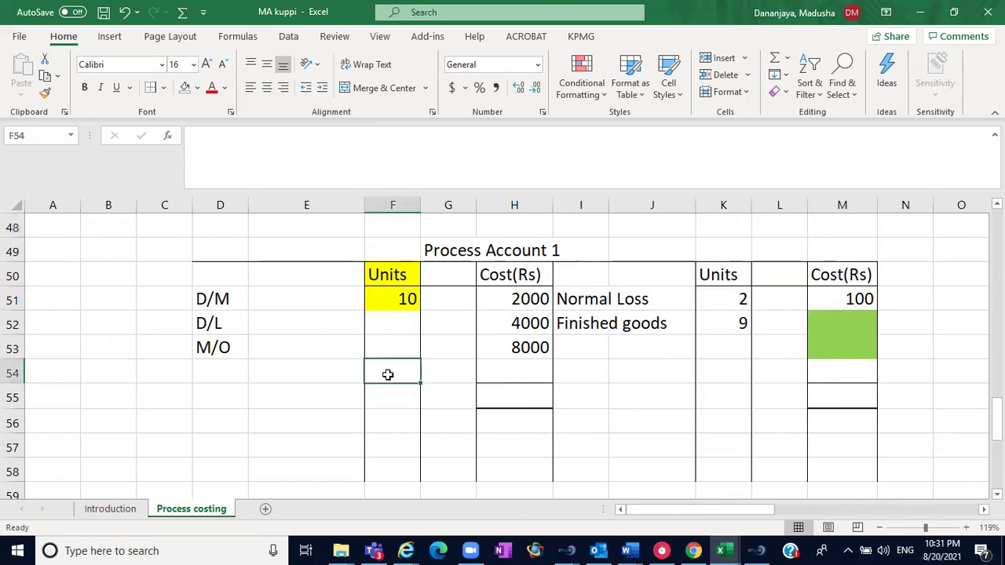
click(234, 378)
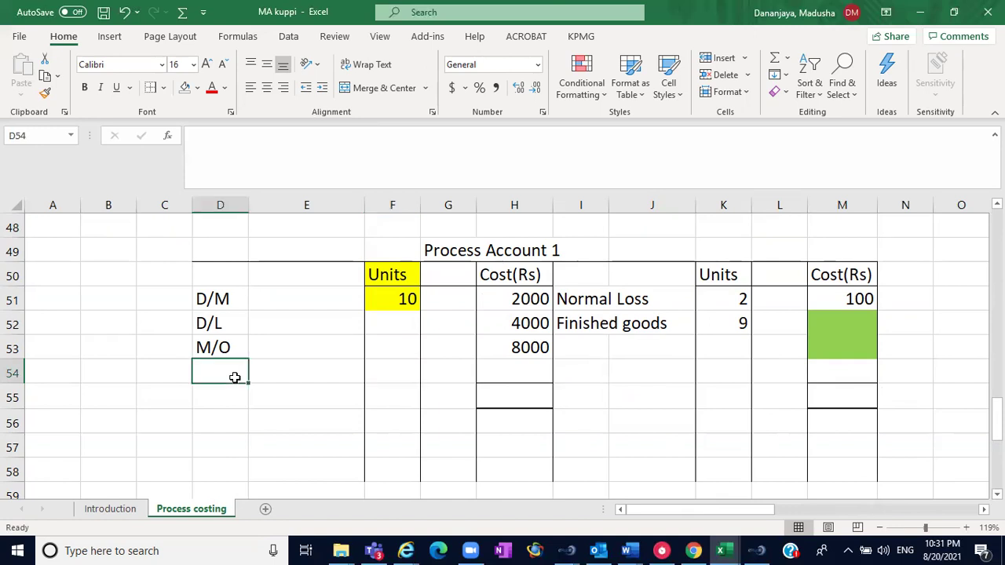
text(Abnormal g)
text(in)
key(BackSpace)
key(BackSpace)
text(ain)
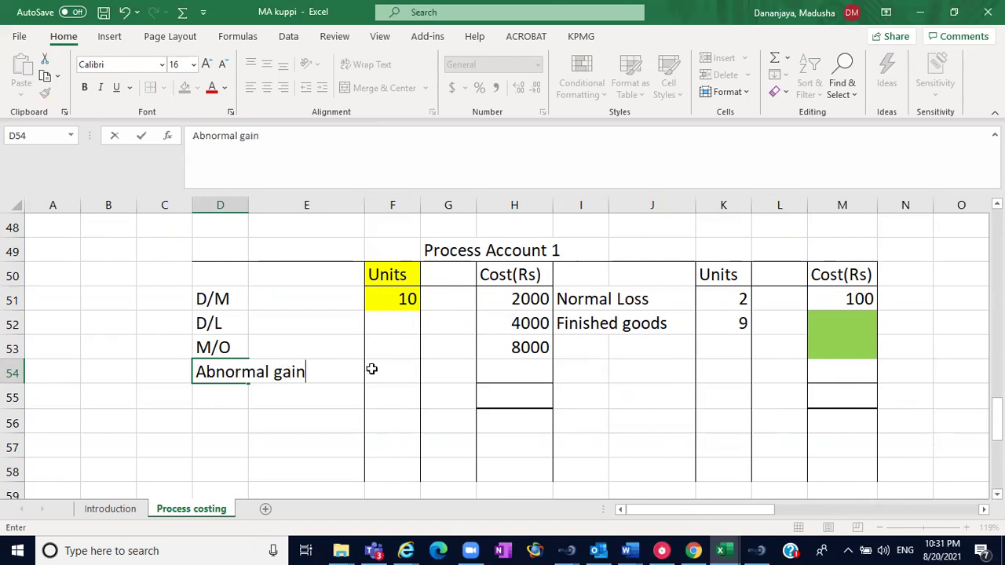
click(371, 369)
text(1)
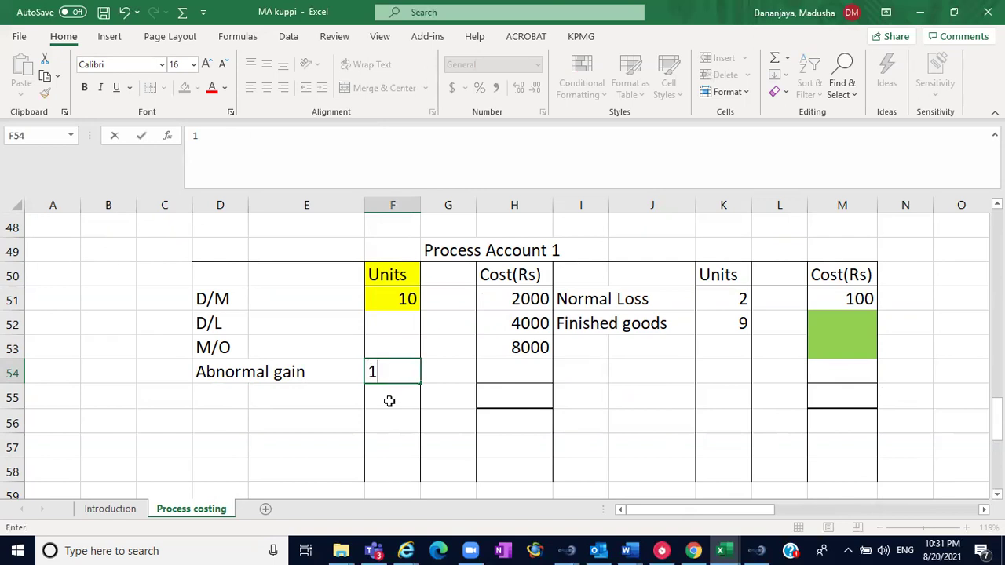
key(Return)
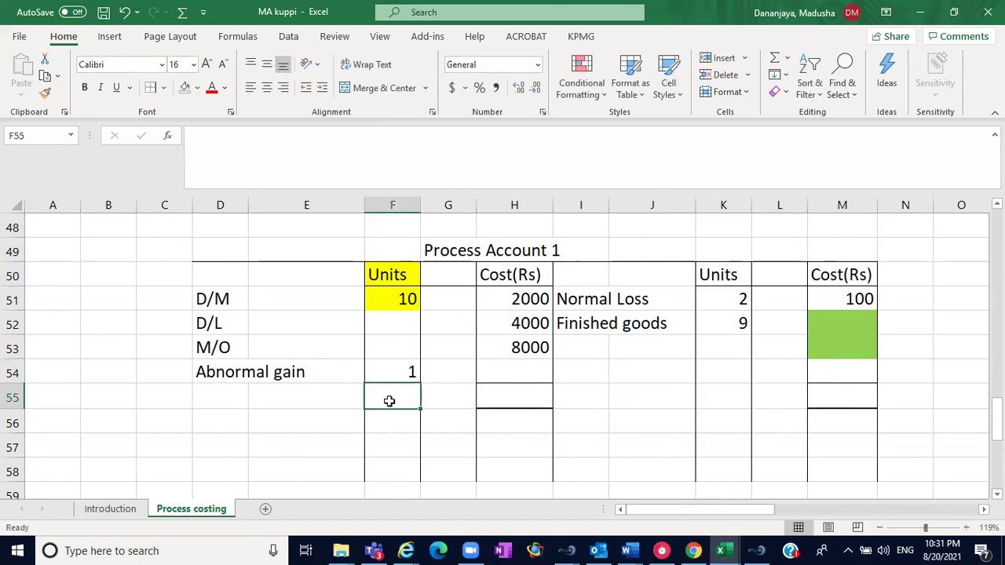
Apply a top and double bottom border to the units total cells F55 and K55.
click(163, 87)
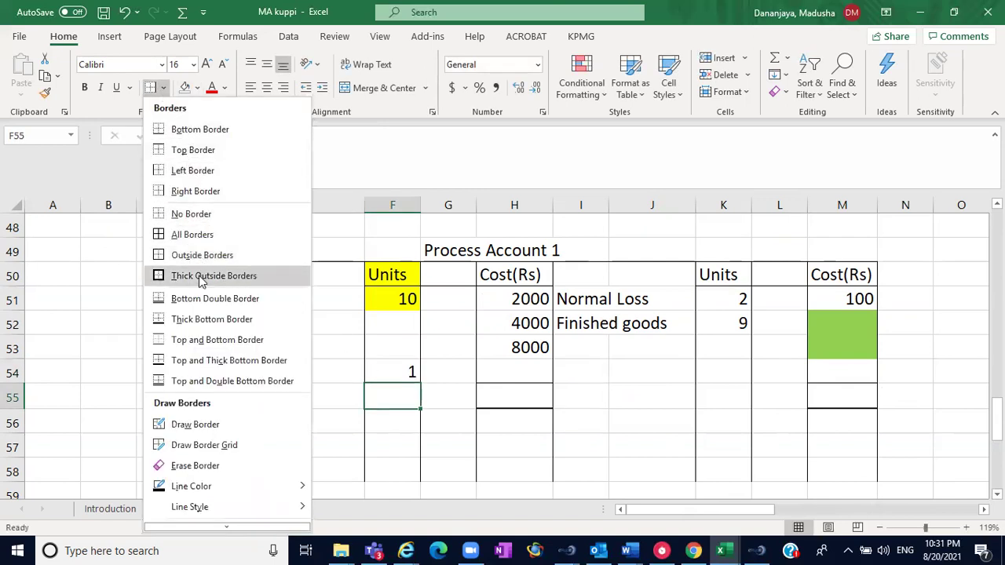
click(197, 381)
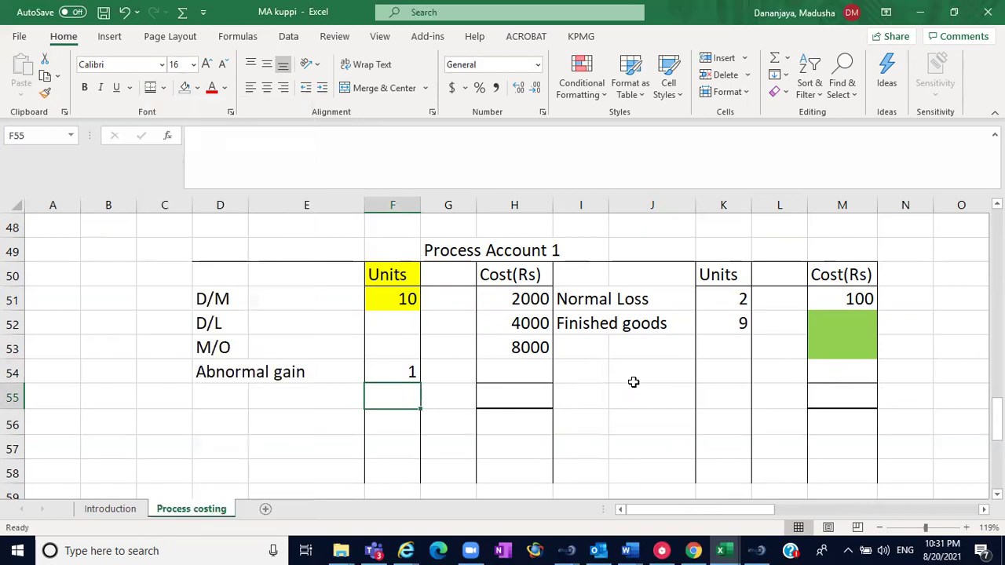
click(738, 405)
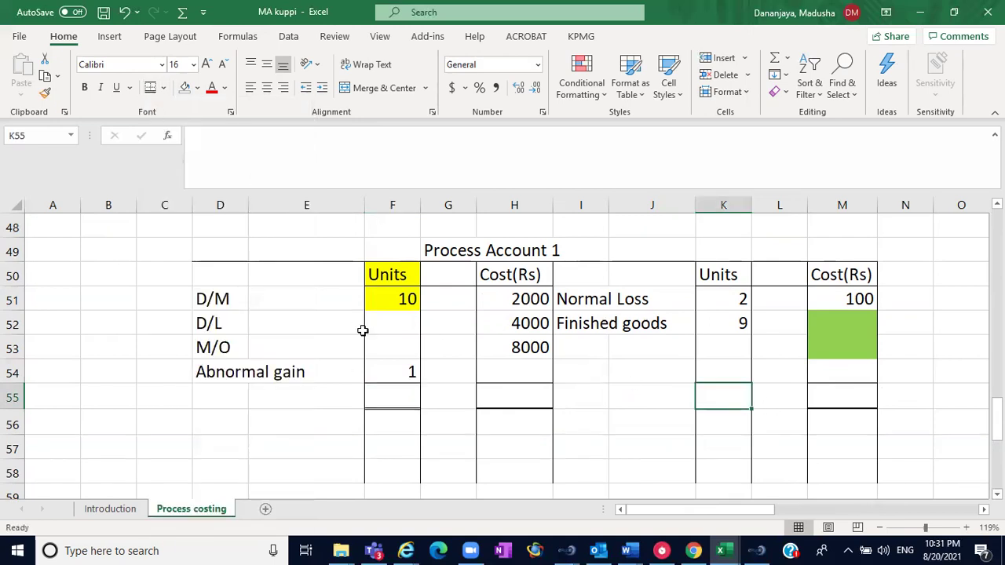
Enter 11 as the units total on both sides of Process Account 1, in F55 and K55.
click(388, 402)
text(111)
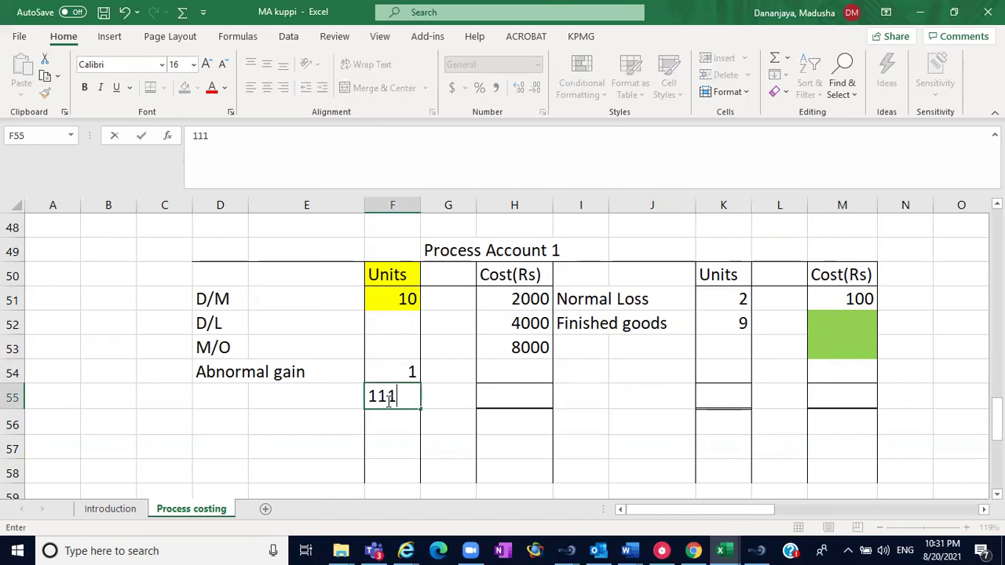
key(BackSpace)
click(721, 396)
text(11)
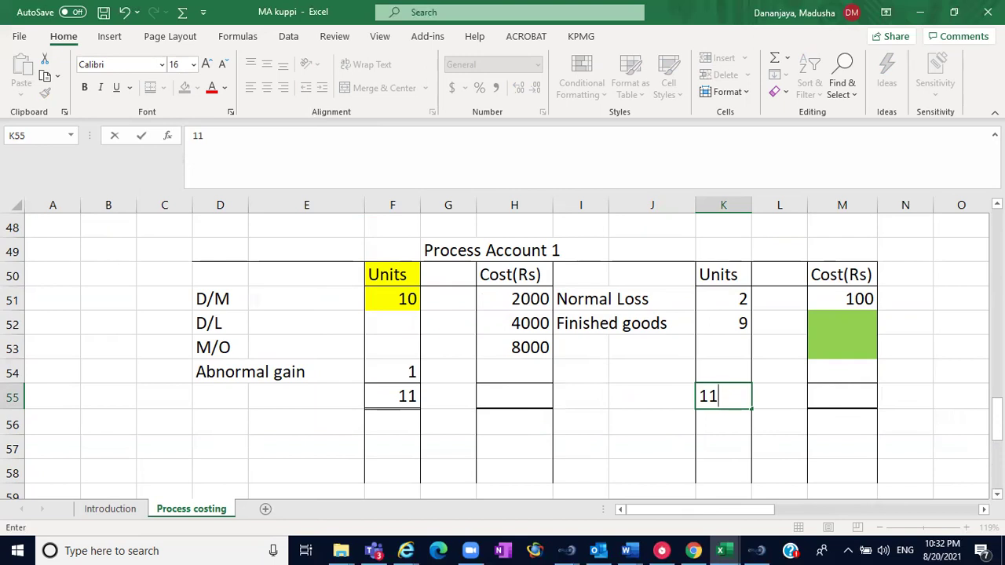
click(996, 494)
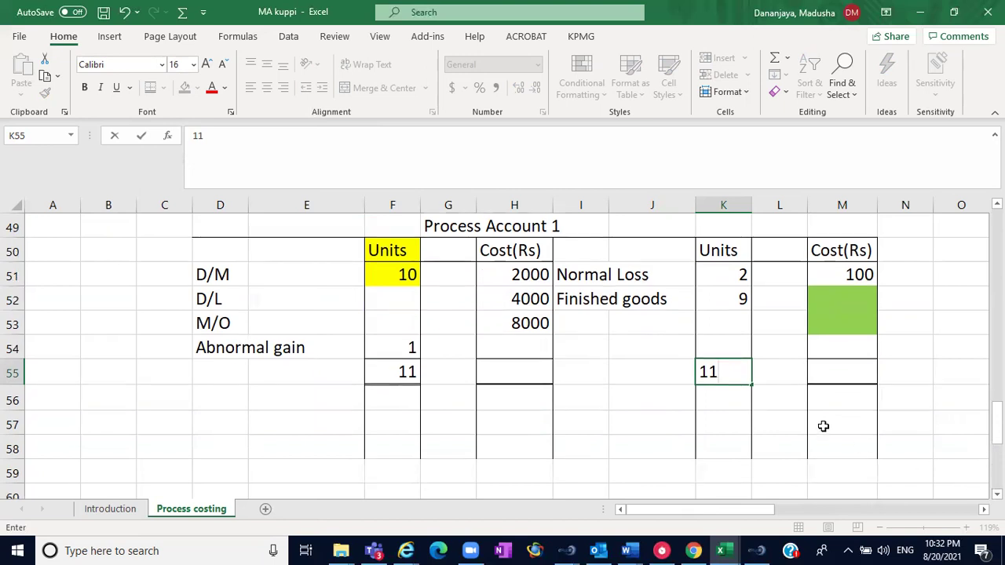
click(681, 416)
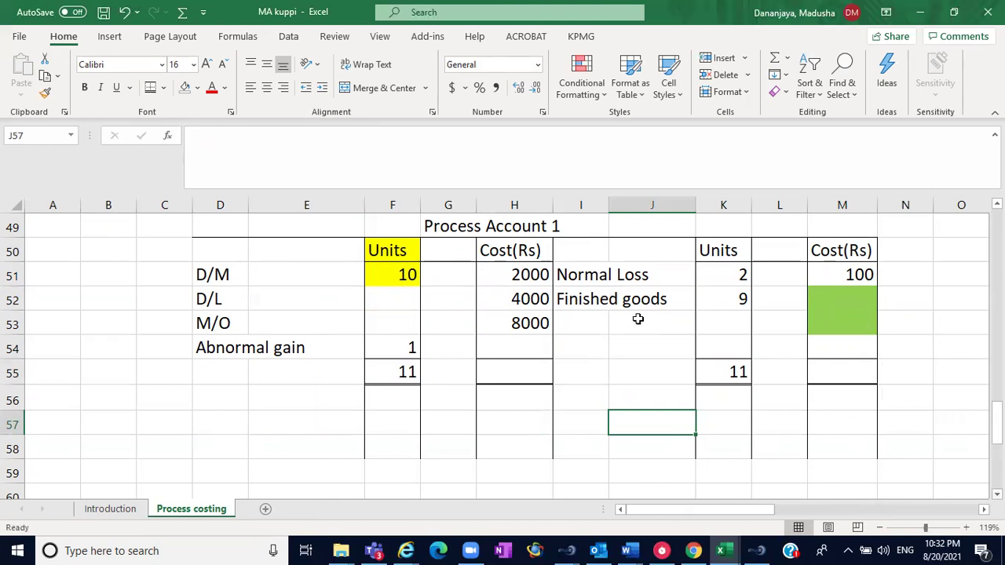
Remove the green fill from cost cells M52:M53 of Process Account 1.
click(524, 343)
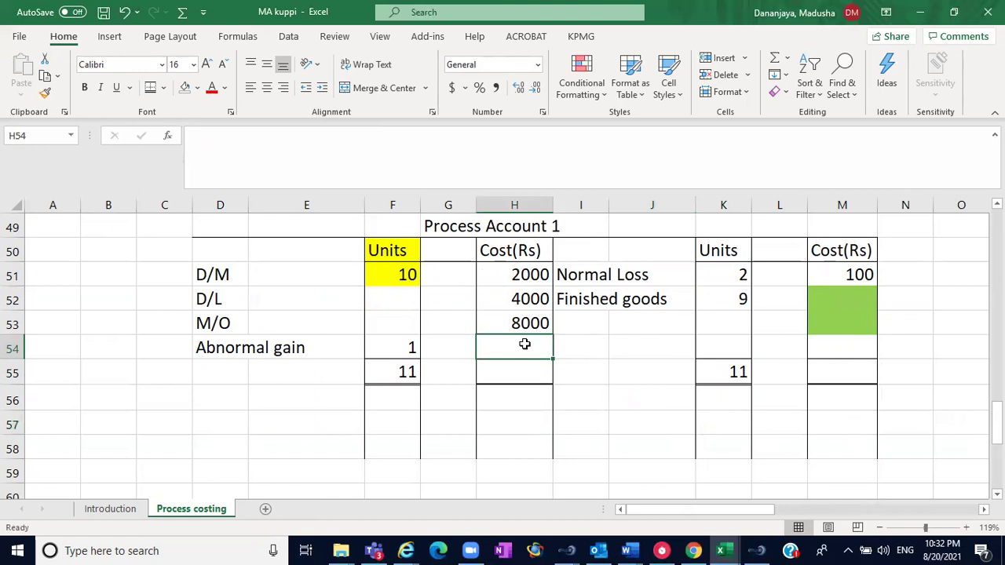
click(837, 298)
text(=)
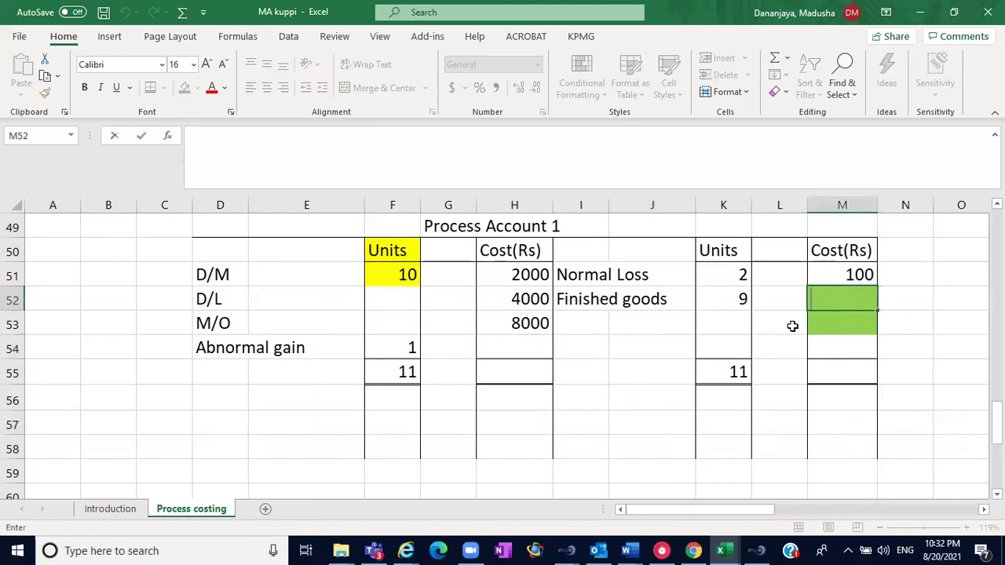
click(786, 323)
drag(833, 295, 840, 317)
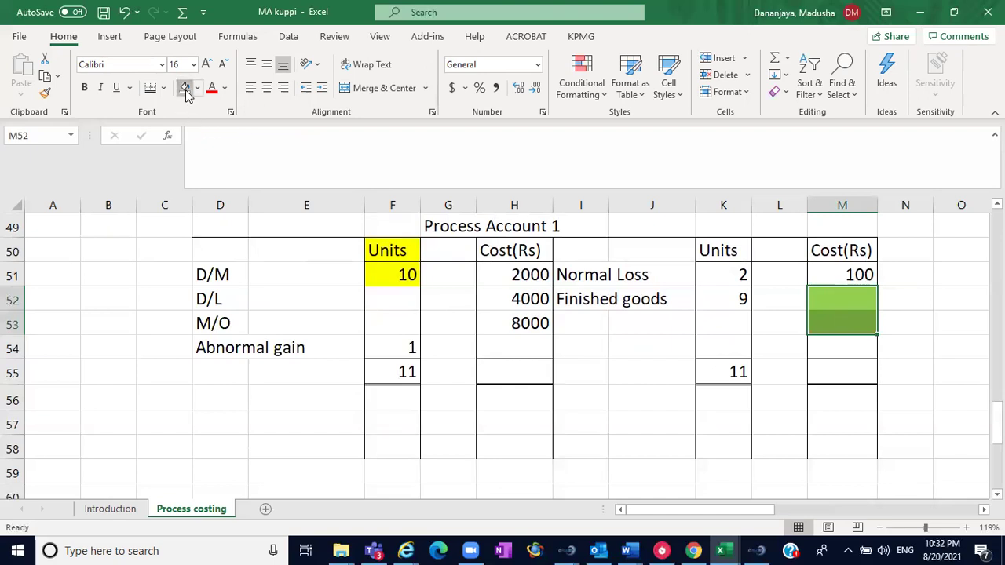
click(935, 277)
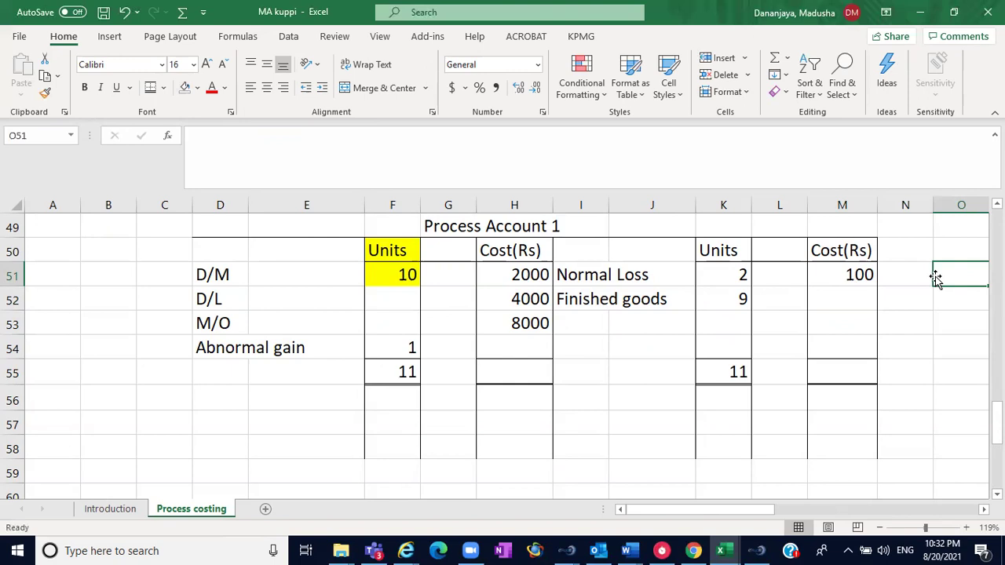
click(597, 299)
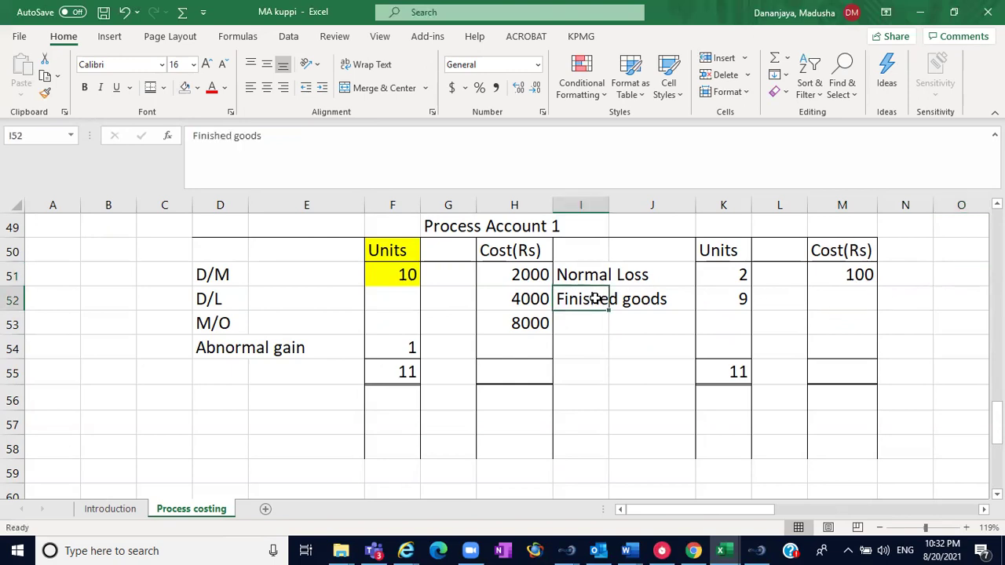
click(733, 311)
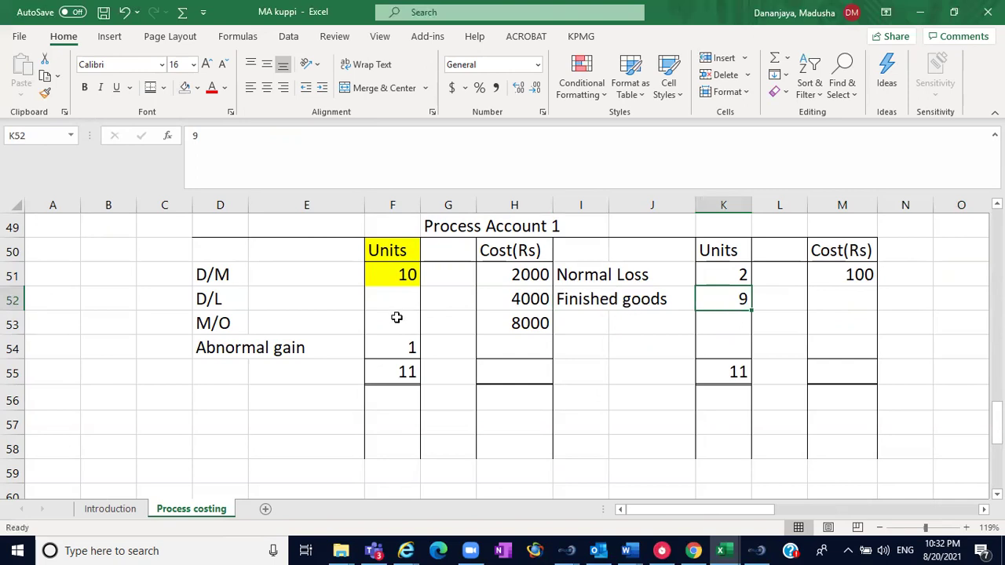
click(400, 348)
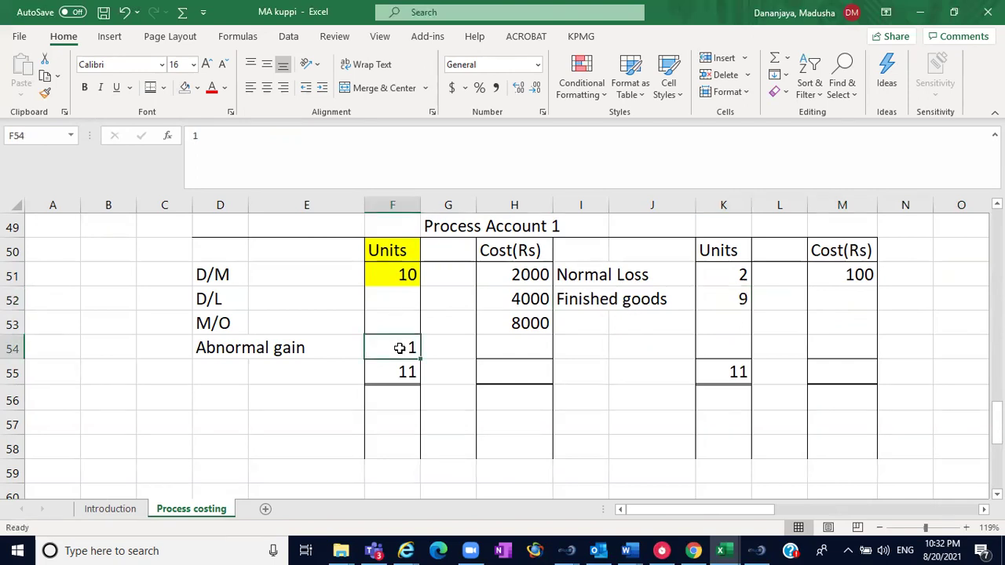
click(730, 295)
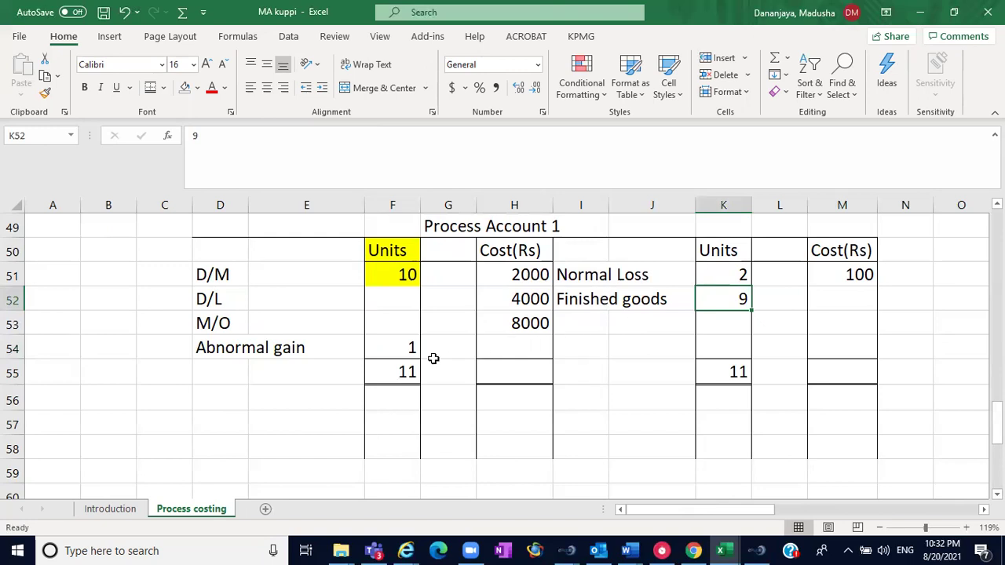
click(399, 351)
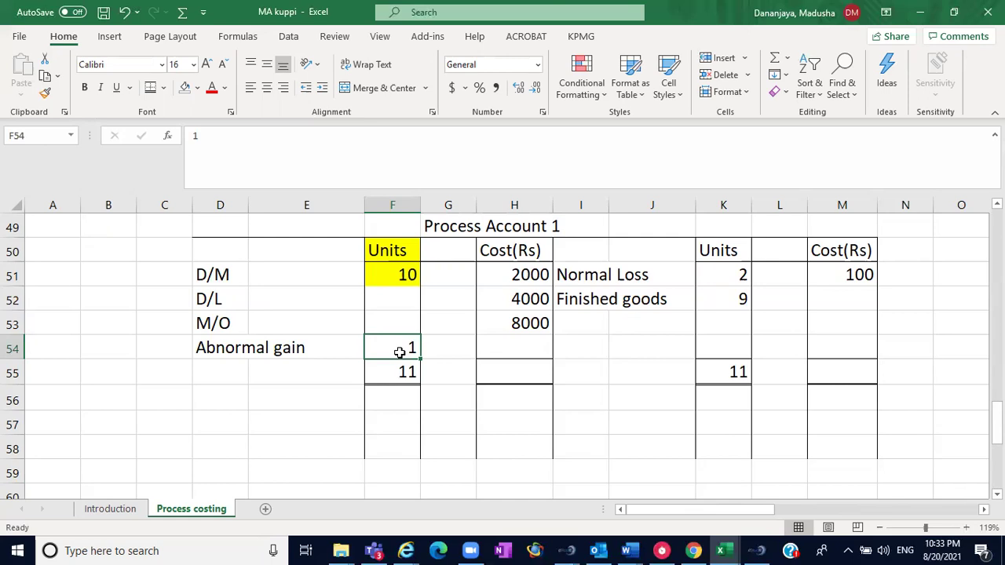
Enter the label "Unit cost(process 1)" in P52, beside Process Account 1, and widen column P to fit it.
click(830, 295)
click(530, 349)
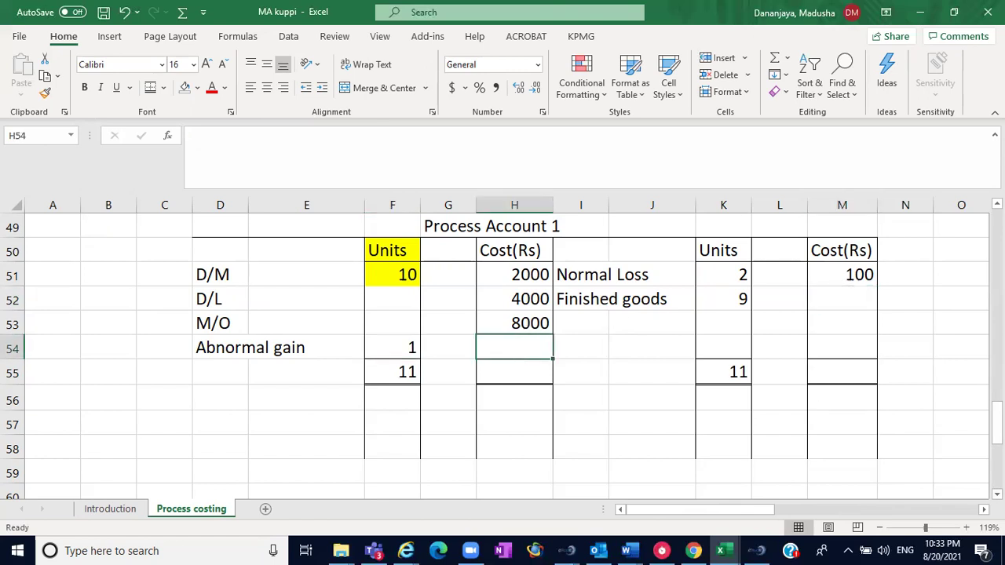
scroll(502, 354, down, 1)
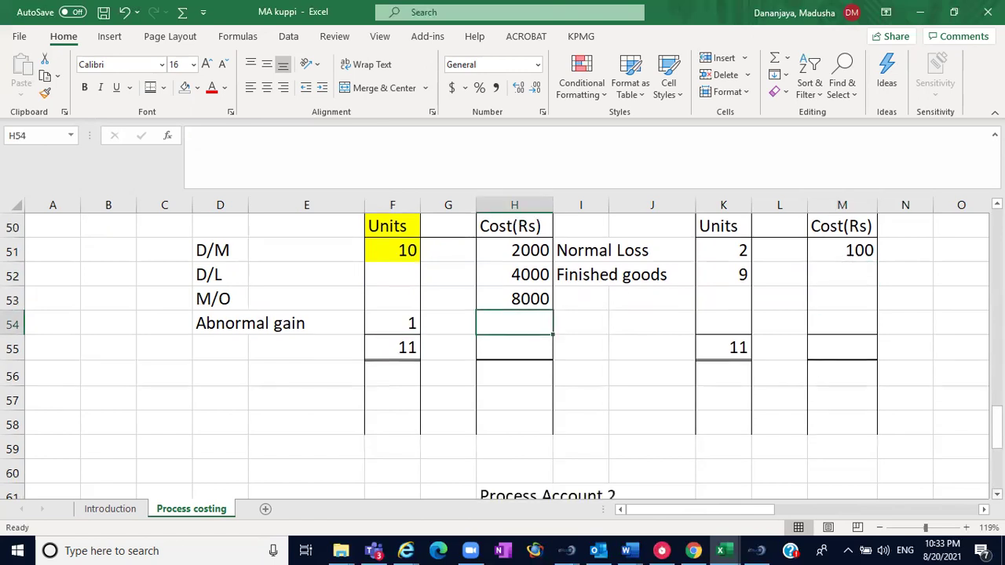
scroll(502, 353, right, 3)
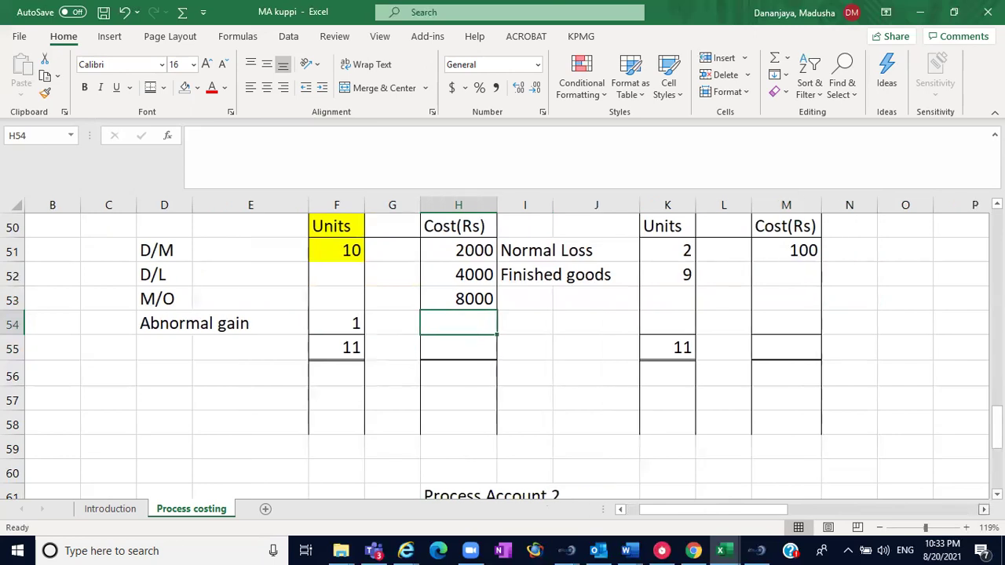
scroll(503, 353, right, 3)
click(607, 277)
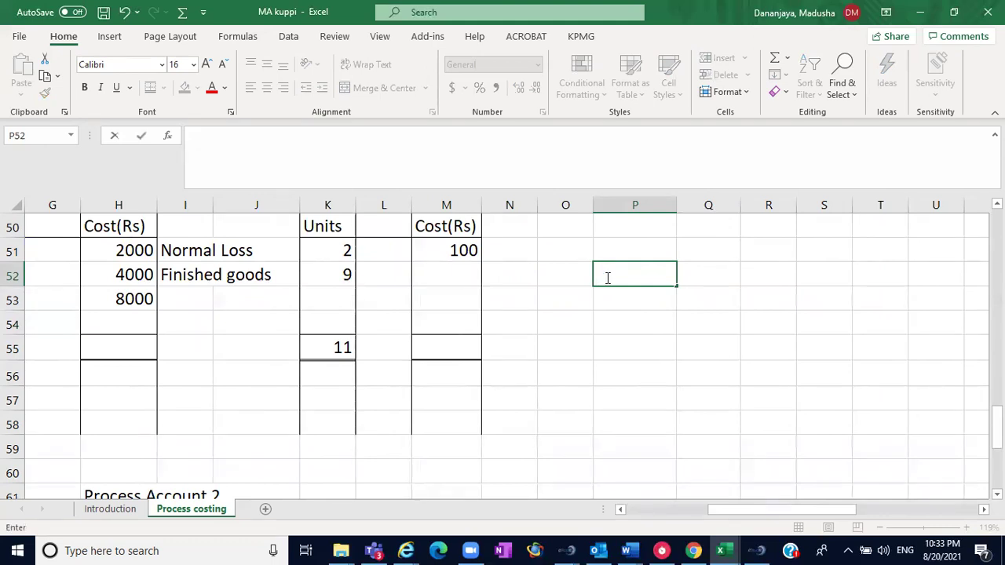
text(Unit cost(pr)
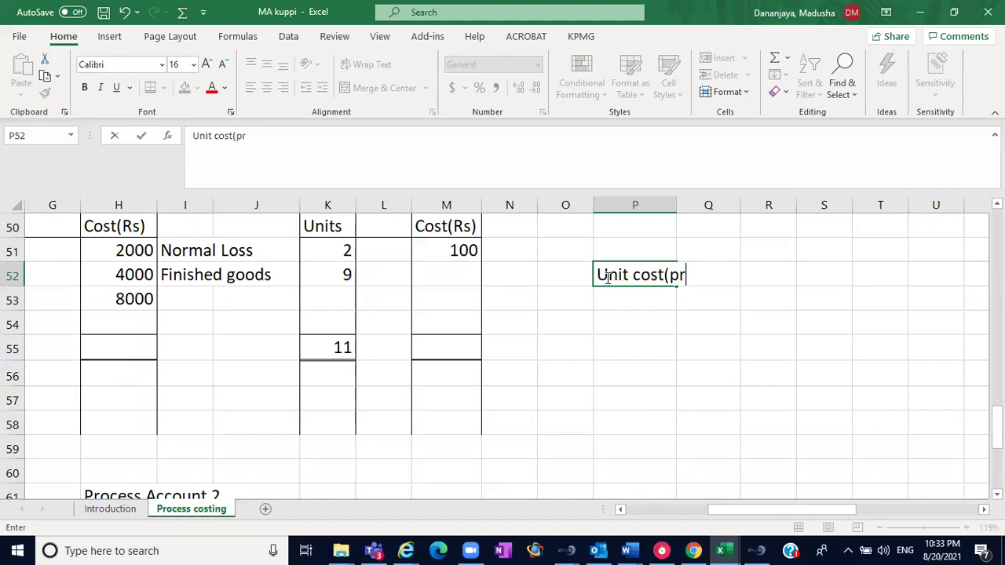
text(ocess 1))
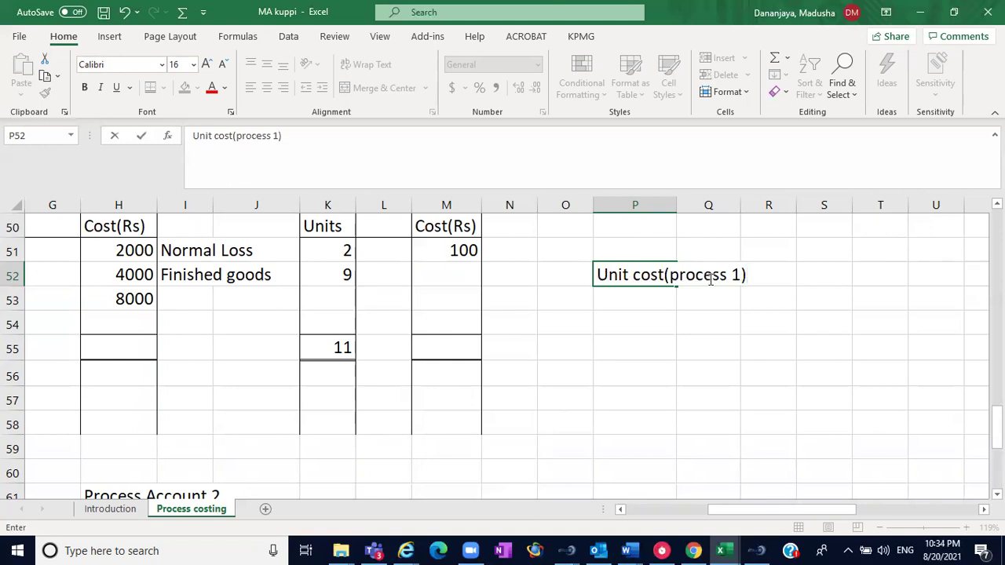
key(F2)
click(769, 332)
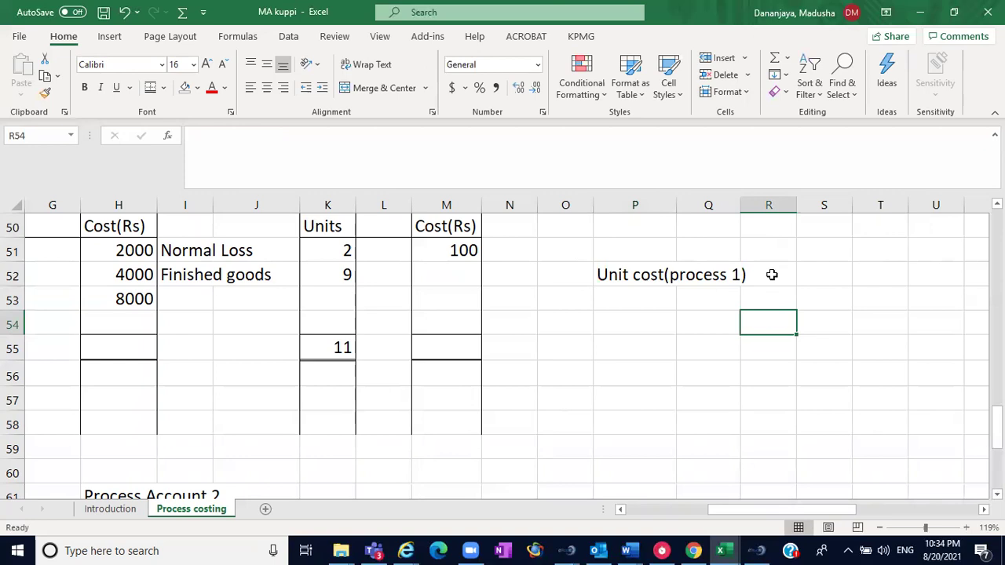
drag(676, 206, 761, 217)
click(790, 274)
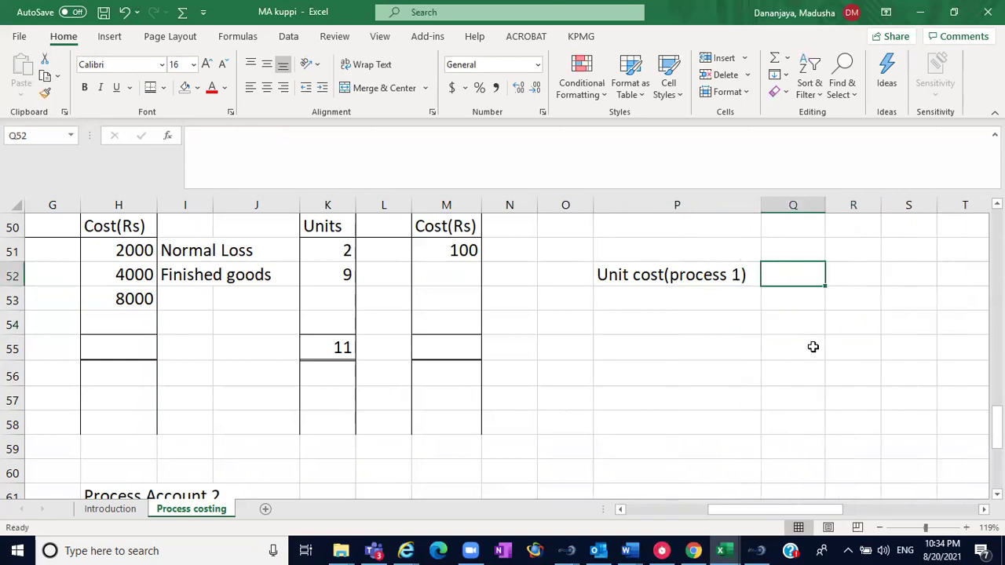
Apply a bottom border to Q52, the cell next to the process 1 unit cost label.
drag(710, 515, 664, 516)
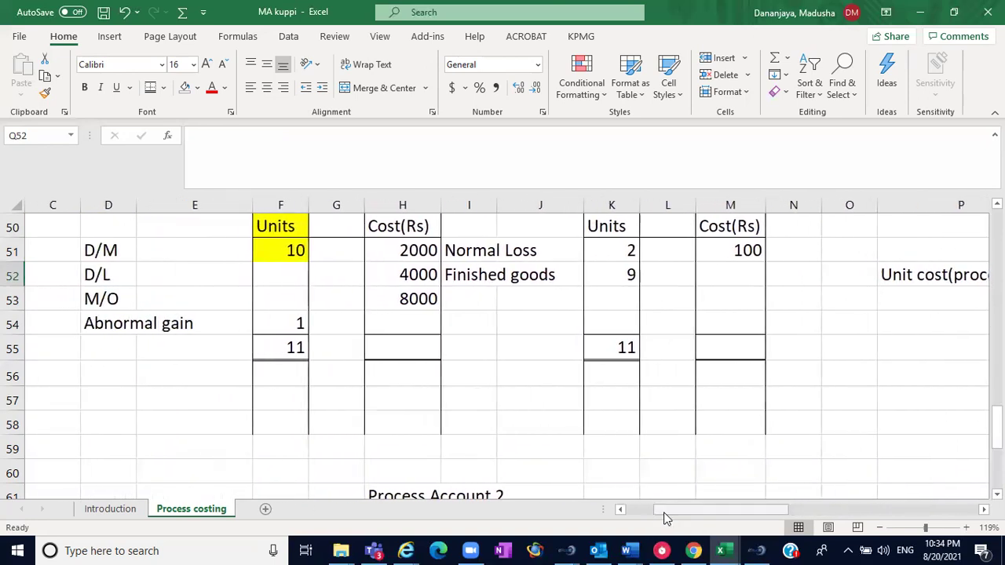
click(421, 253)
drag(420, 254, 422, 297)
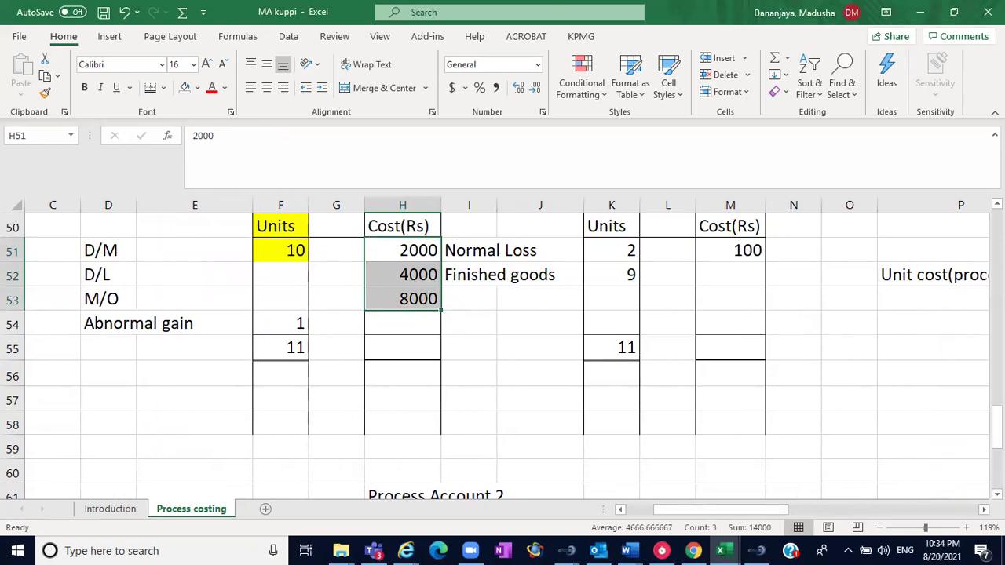
click(984, 509)
click(984, 509)
click(984, 509)
click(984, 509)
click(984, 509)
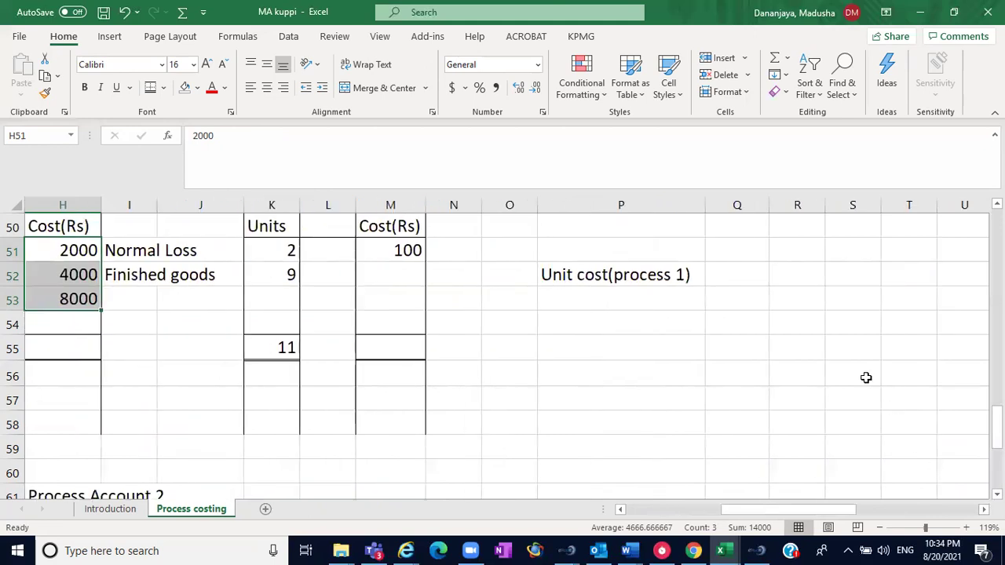
click(736, 274)
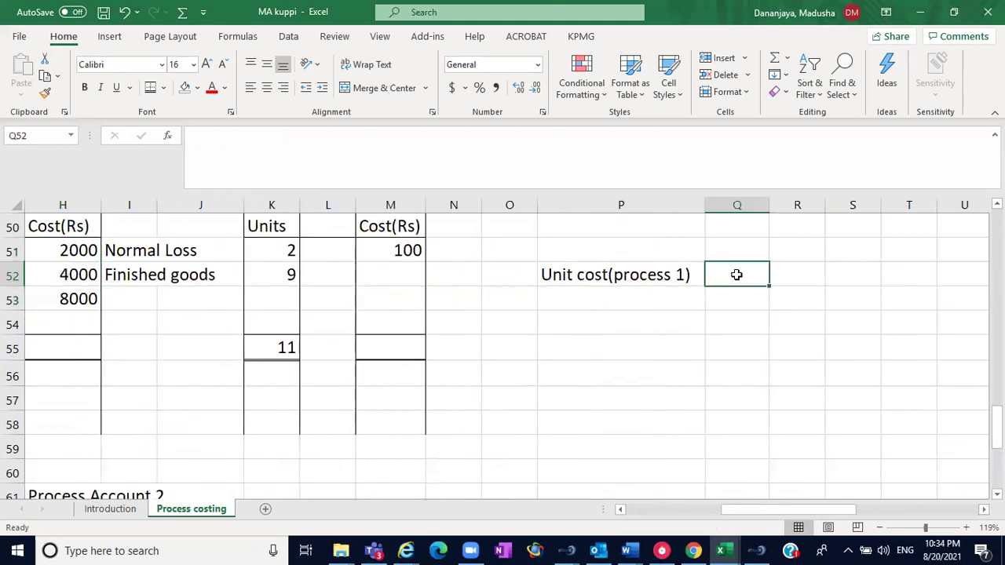
click(164, 88)
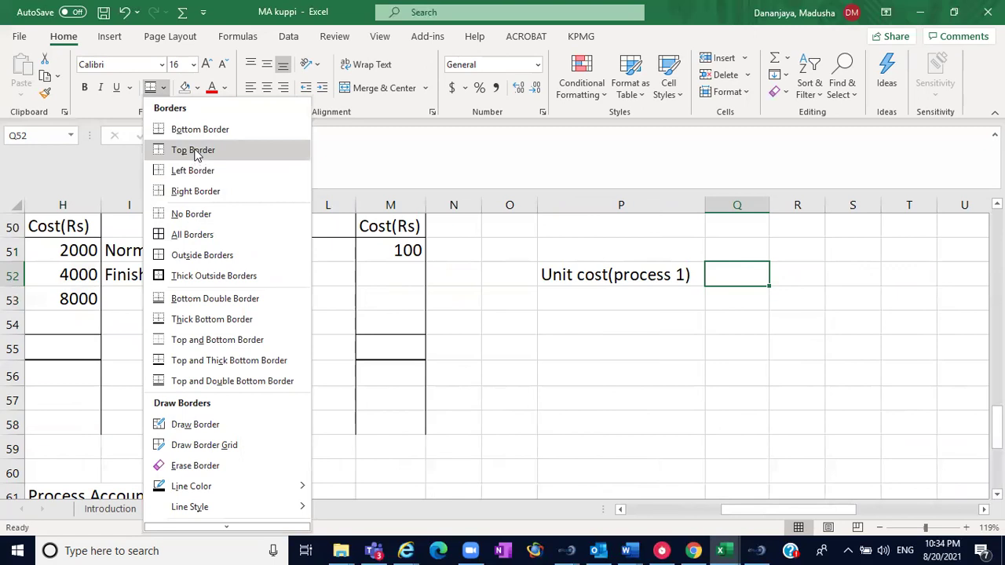
click(198, 130)
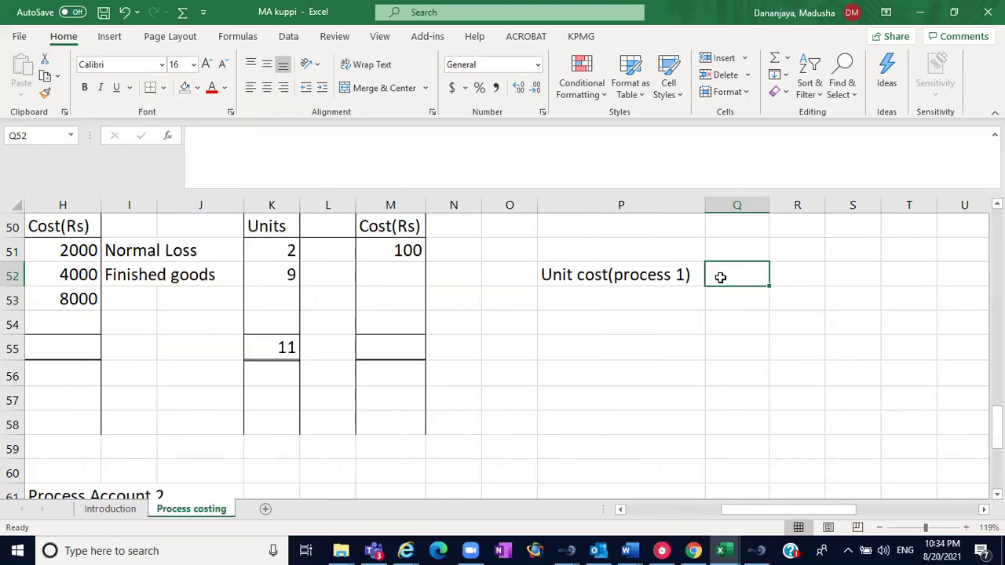
Start the unit cost numerator in Q52 with the text "(2000+4000+8000".
text(2000+4000+)
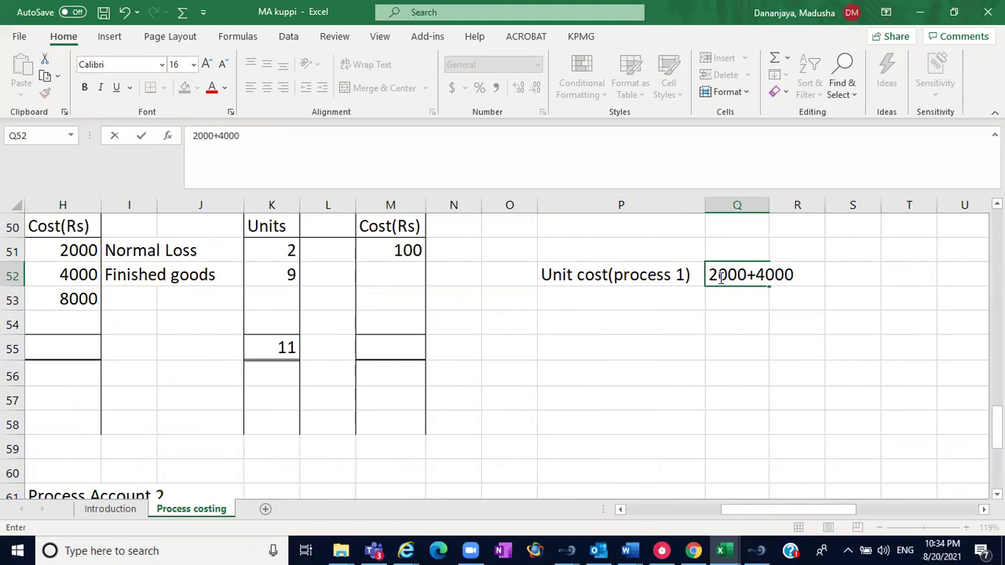
text(8000)
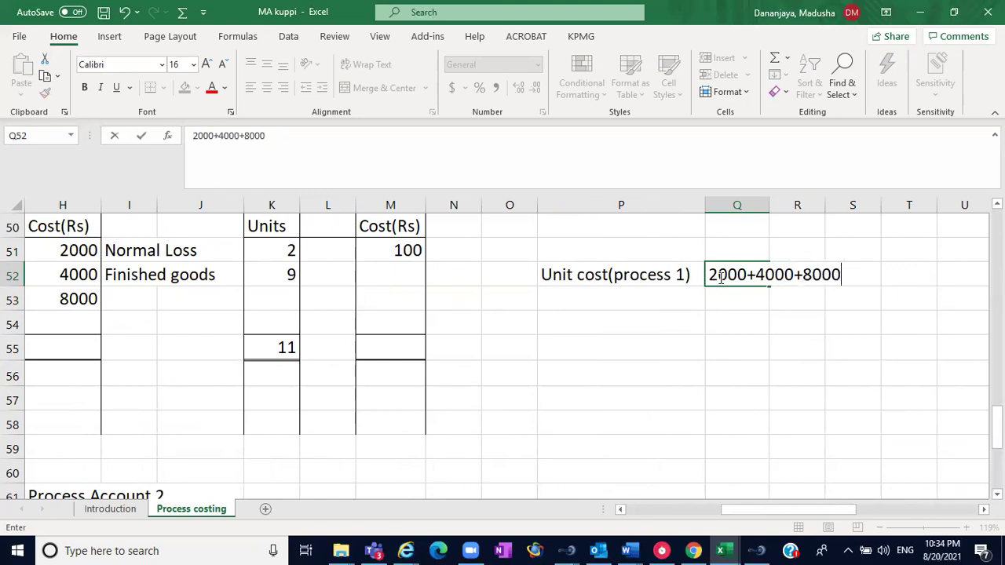
click(711, 275)
text(()
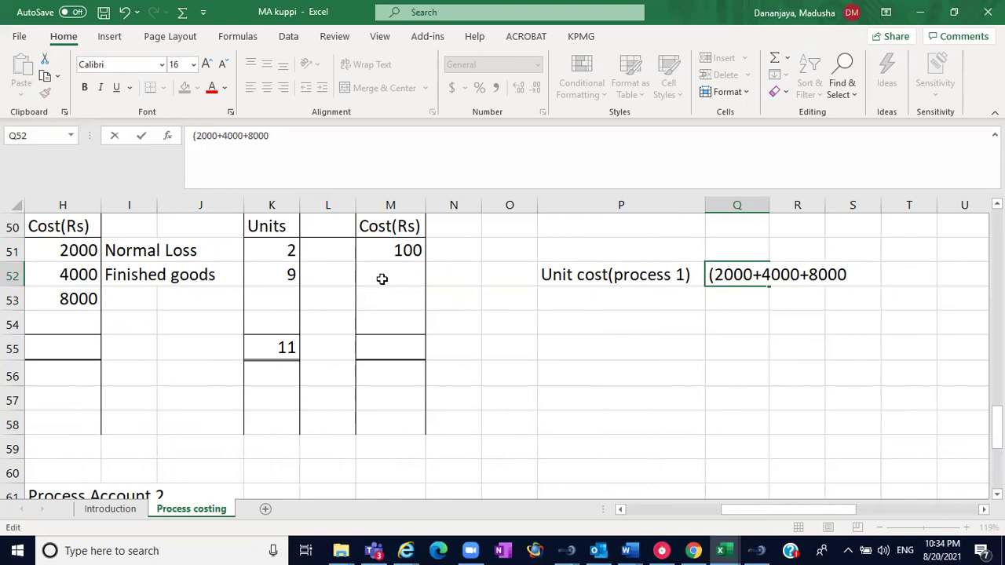
Fill the input costs in H51:H53 and the normal loss cost in M51 with orange.
click(620, 509)
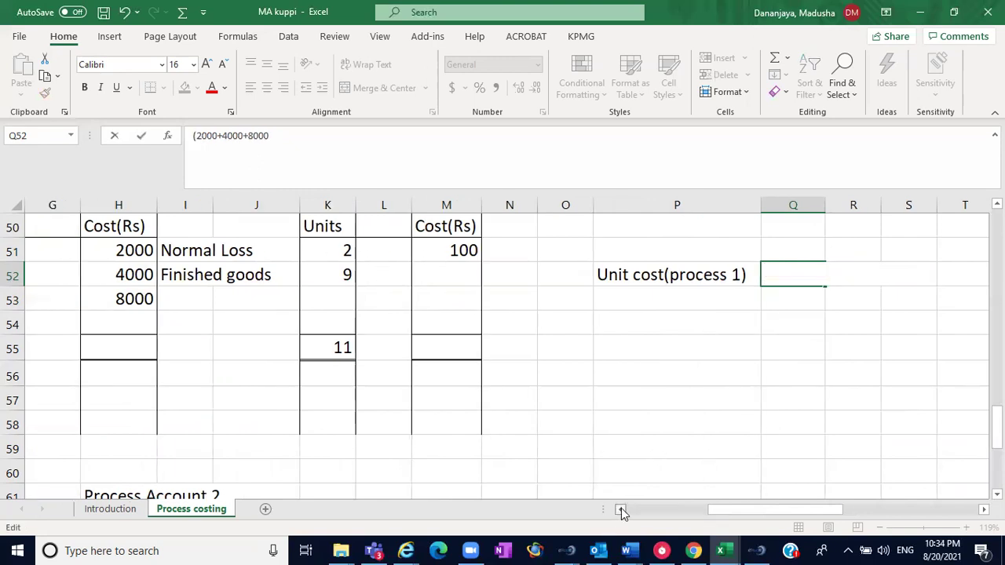
click(620, 509)
drag(180, 251, 196, 305)
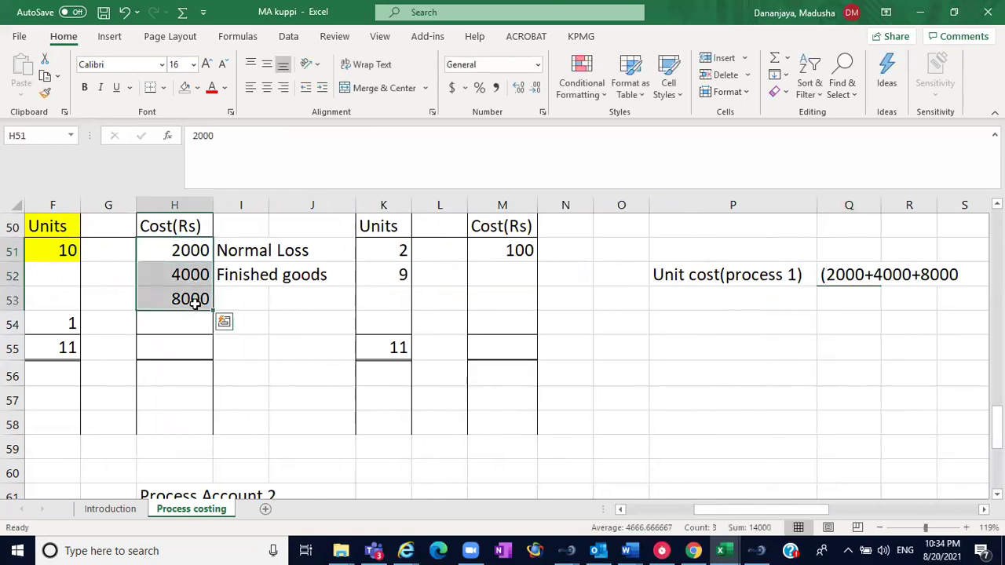
click(197, 87)
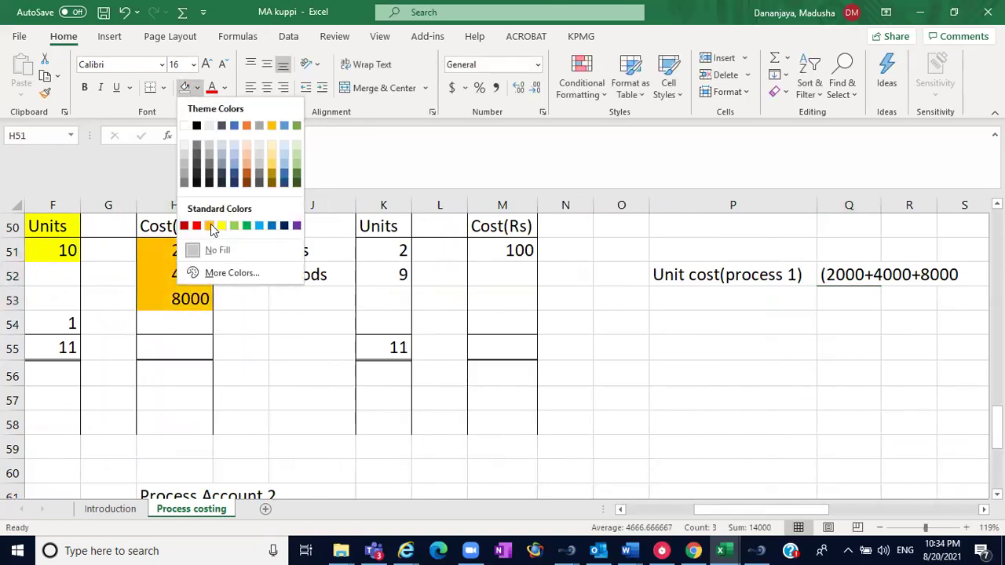
click(209, 225)
click(584, 441)
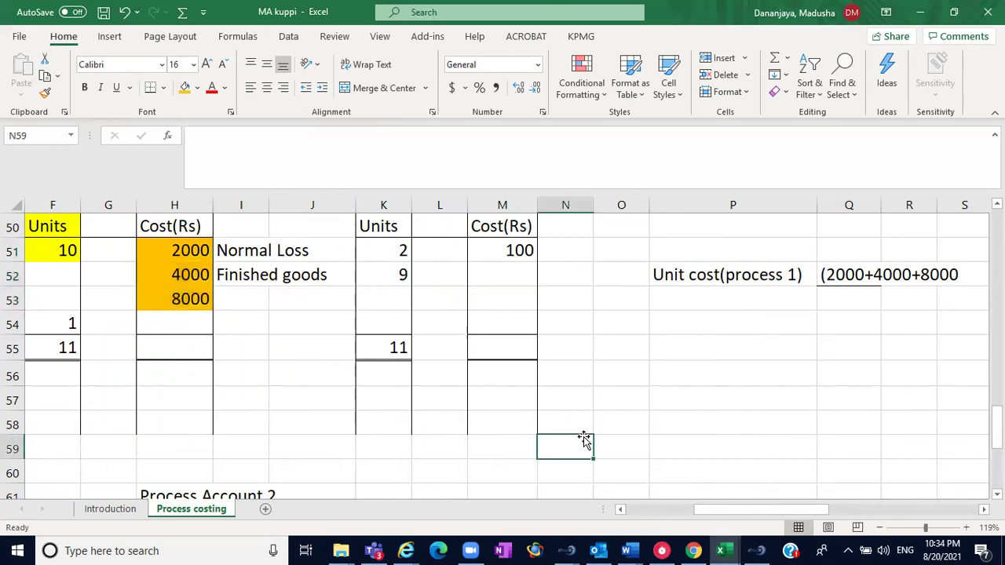
click(511, 251)
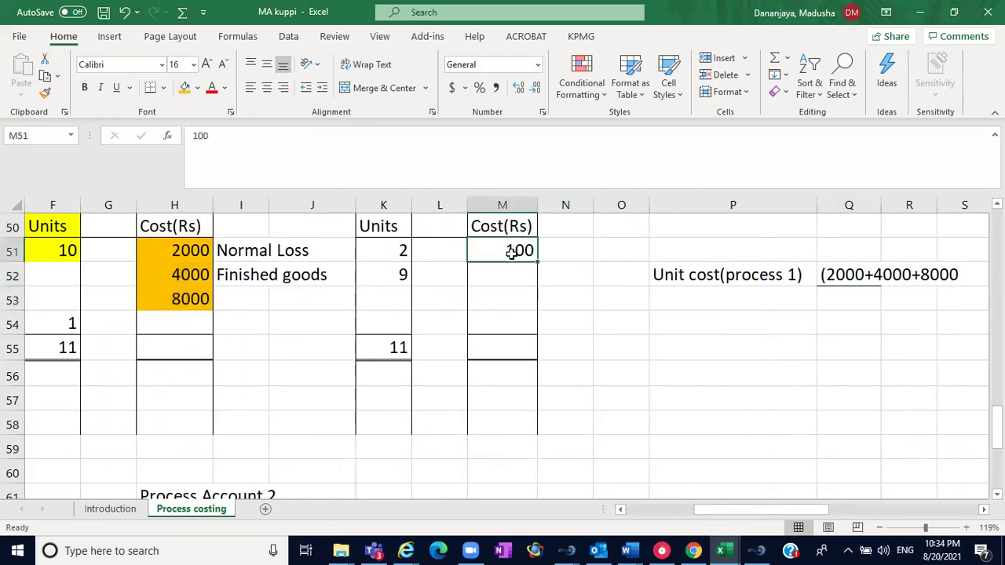
click(184, 87)
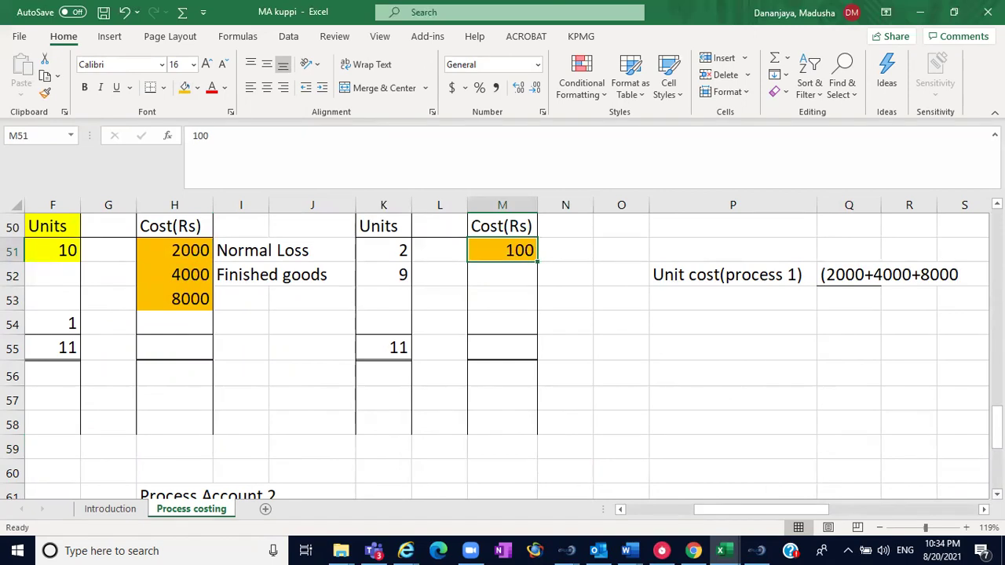
Widen column Q and complete the numerator in Q52 as "(2000+4000+8000)-100".
scroll(932, 429, right, 4)
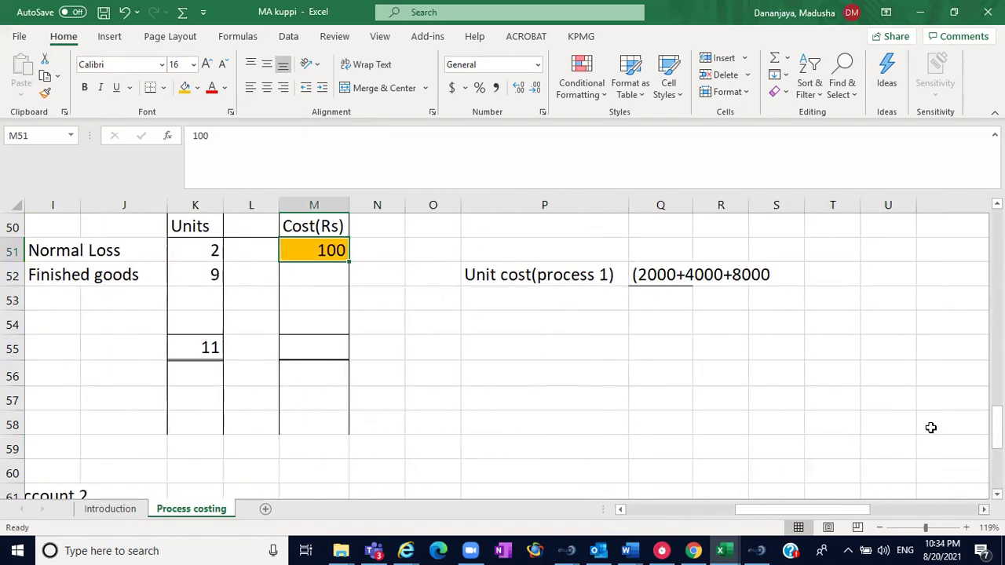
click(673, 274)
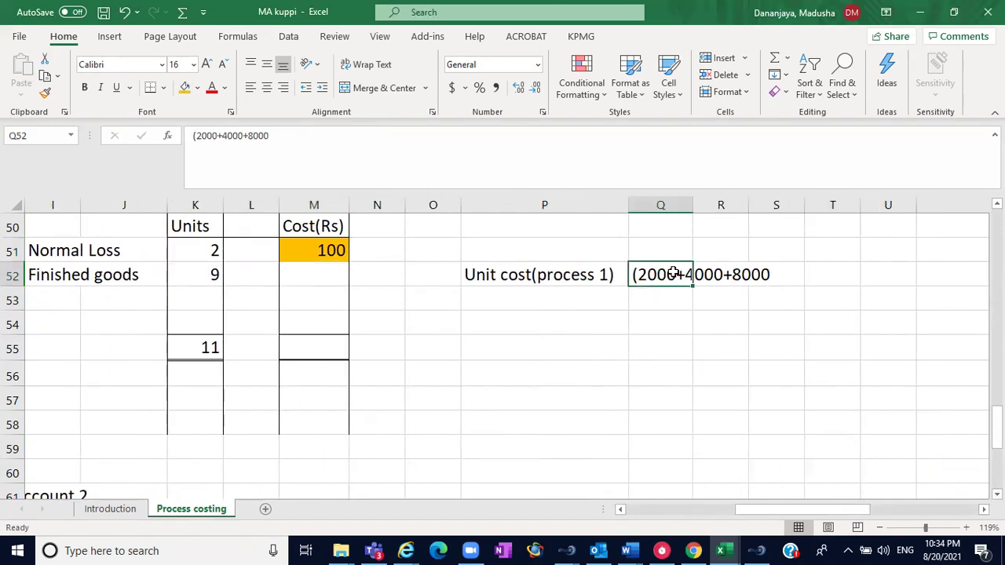
click(772, 275)
click(688, 273)
drag(692, 211, 783, 231)
double_click(770, 272)
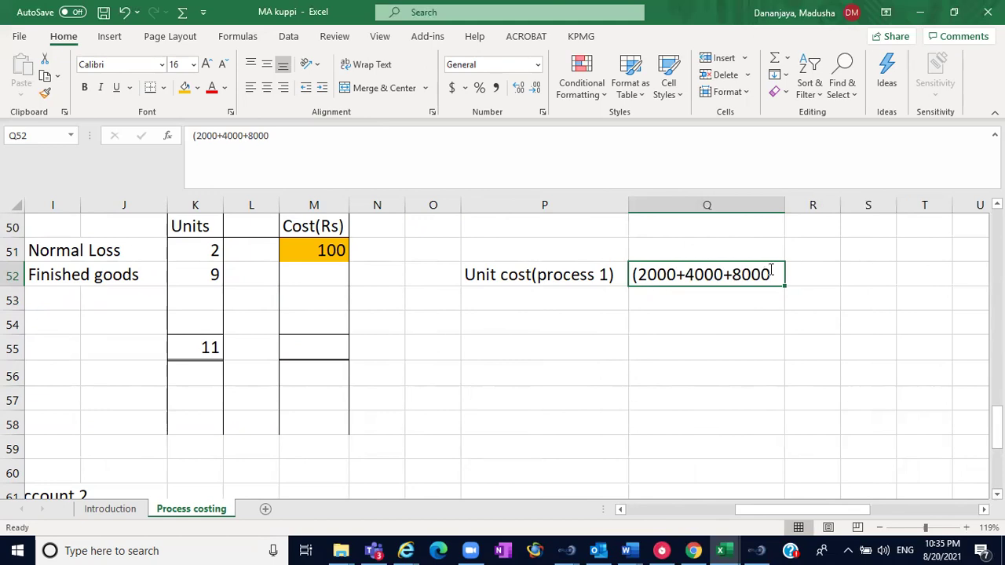
text()-)
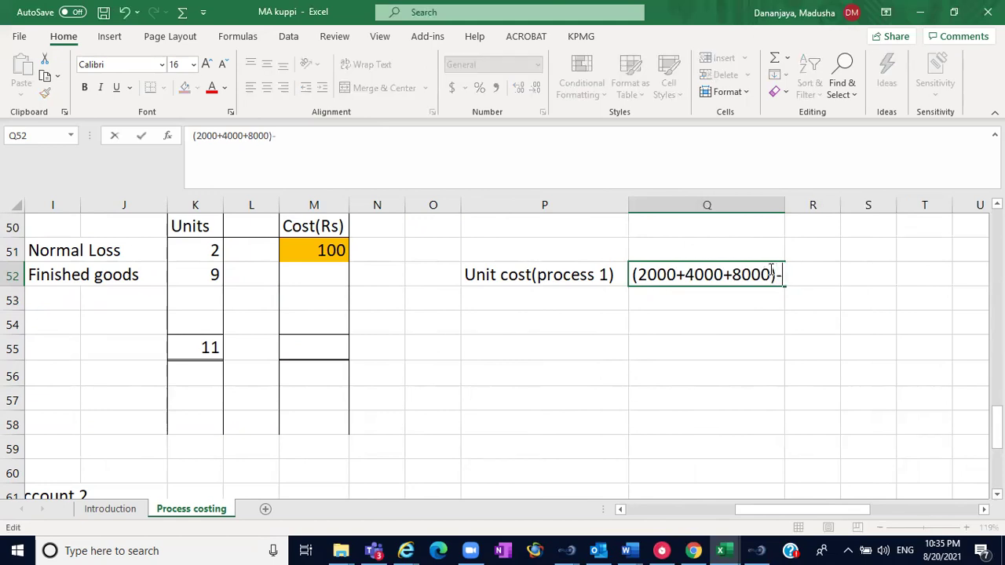
text(100)
click(679, 404)
Examine the input costs in H51:H53 against the normal loss cost in M51 and the empty cost total in H55.
click(621, 510)
click(620, 509)
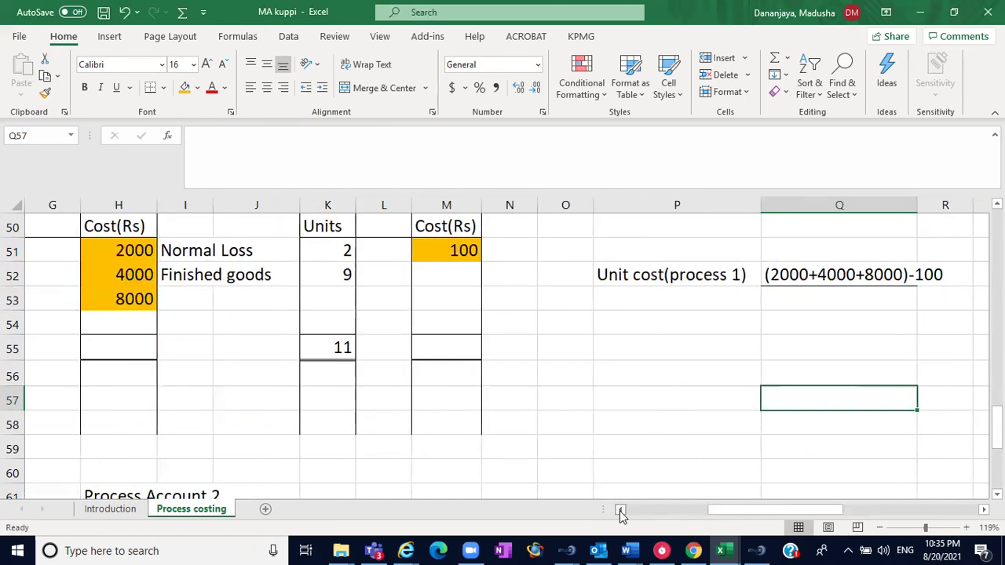
click(620, 510)
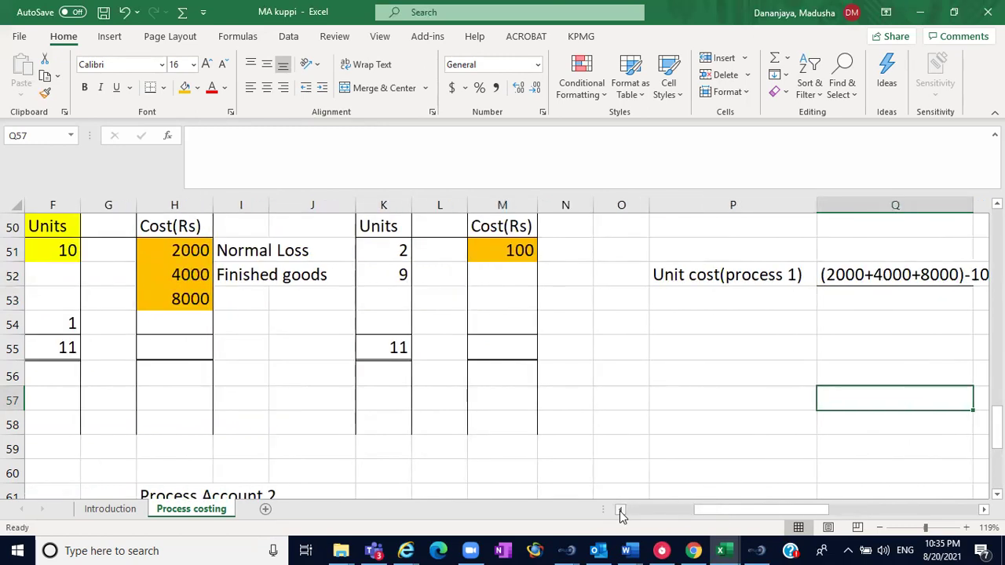
click(620, 510)
click(620, 510)
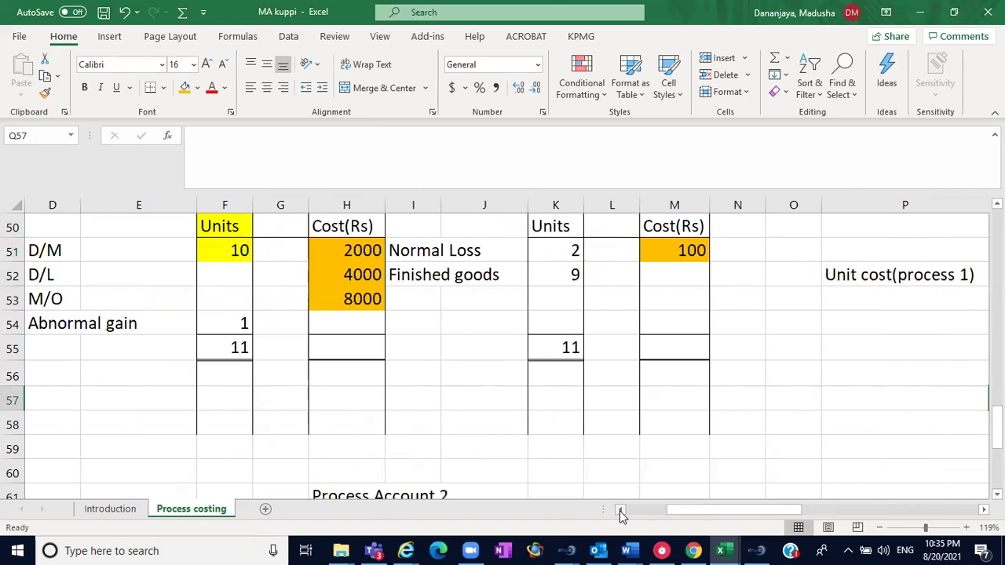
click(621, 509)
drag(396, 250, 404, 305)
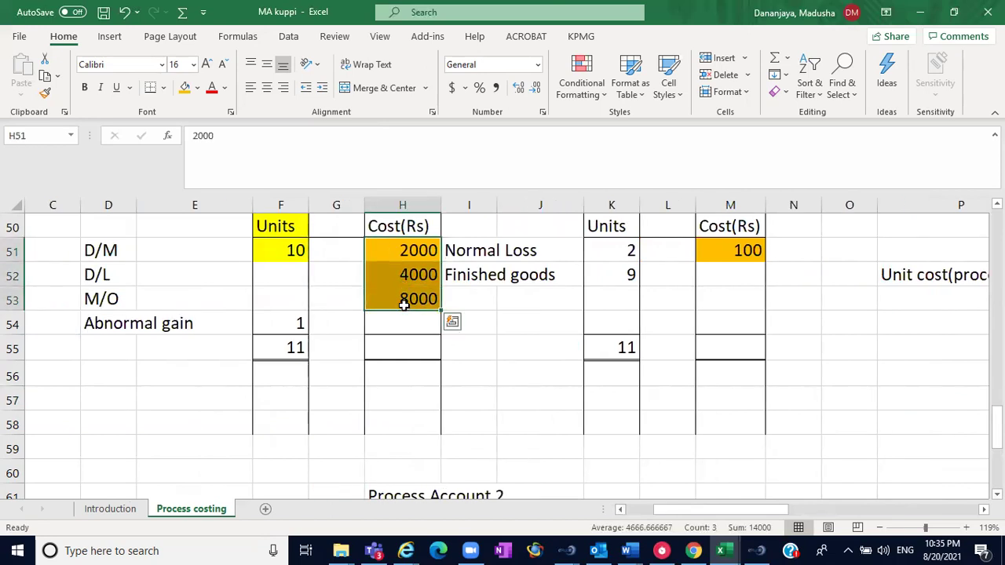
click(490, 296)
drag(429, 254, 422, 306)
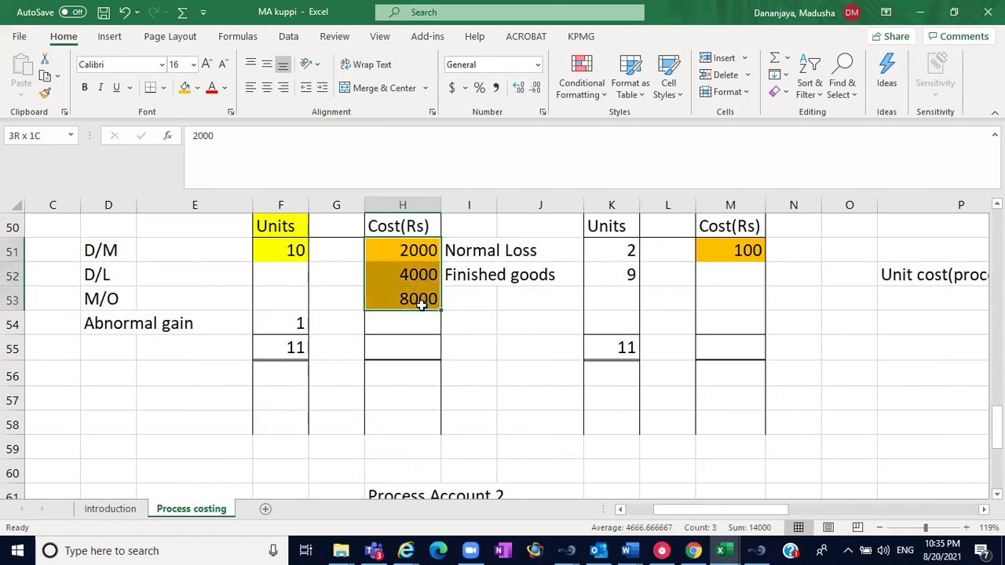
click(712, 247)
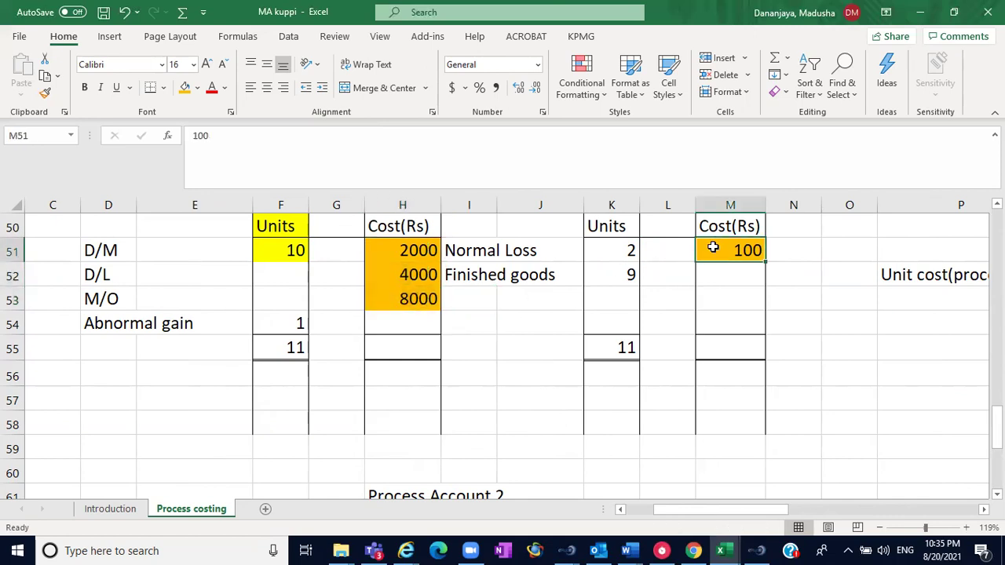
click(405, 353)
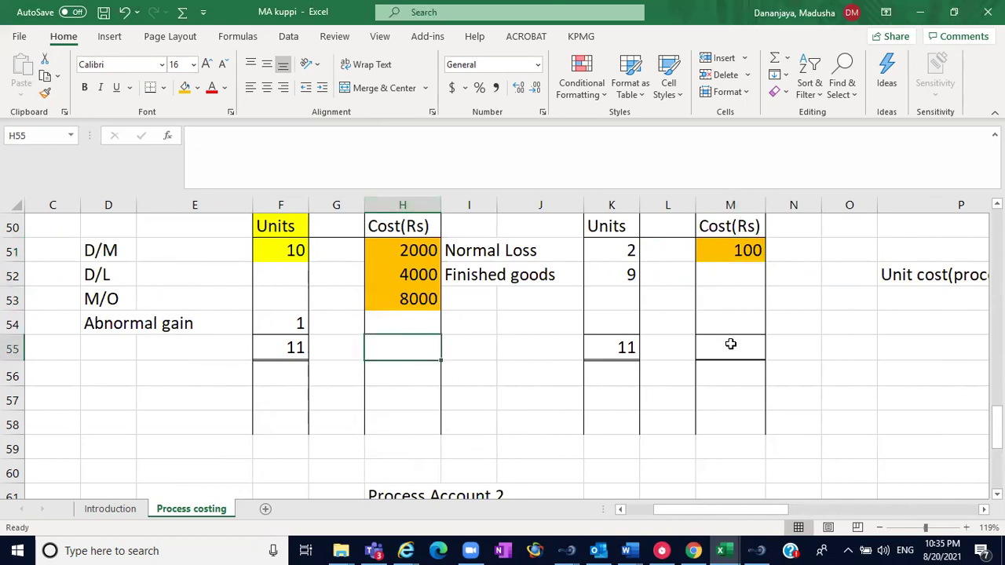
drag(400, 242, 407, 300)
click(723, 250)
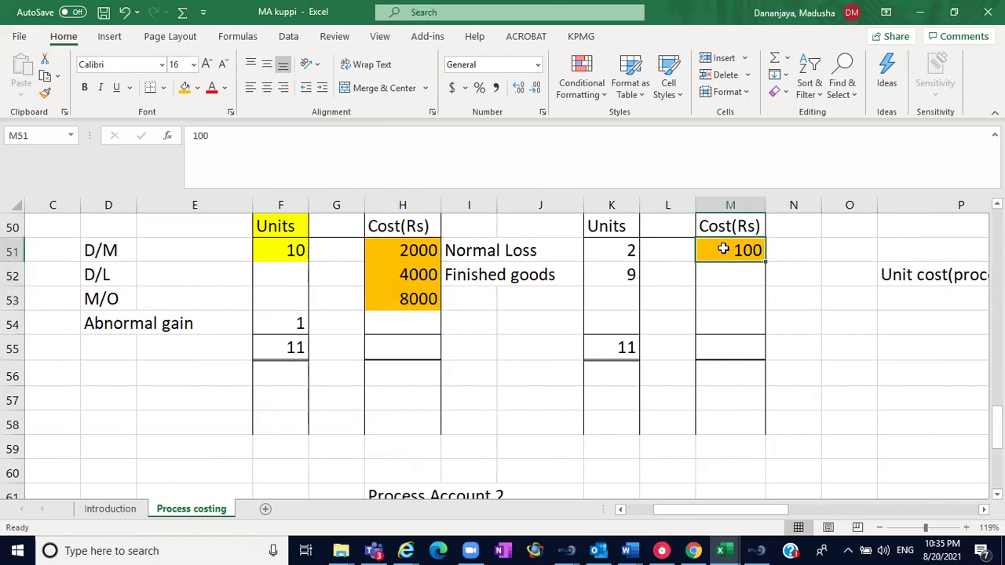
Fill the finished goods cost cell M52 and the abnormal gain cost cell H54 with green.
mouse_move(718, 279)
mouse_down()
mouse_move(480, 274)
mouse_move(732, 270)
mouse_up()
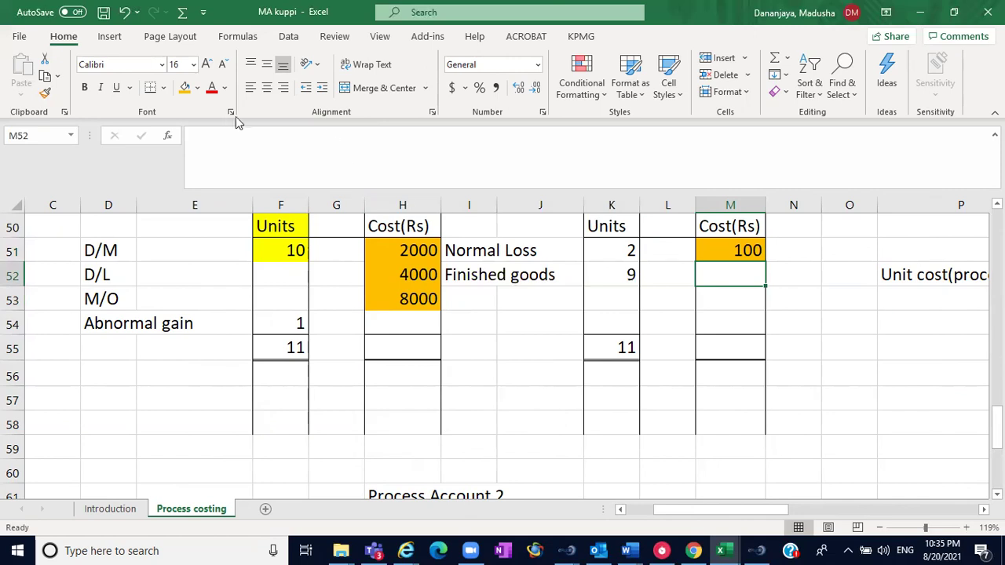
click(197, 88)
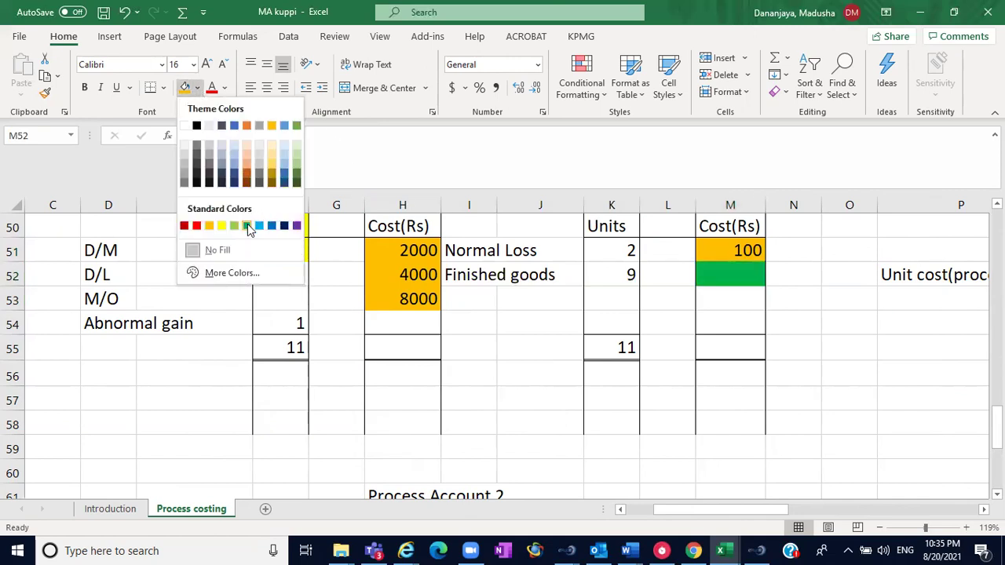
click(247, 226)
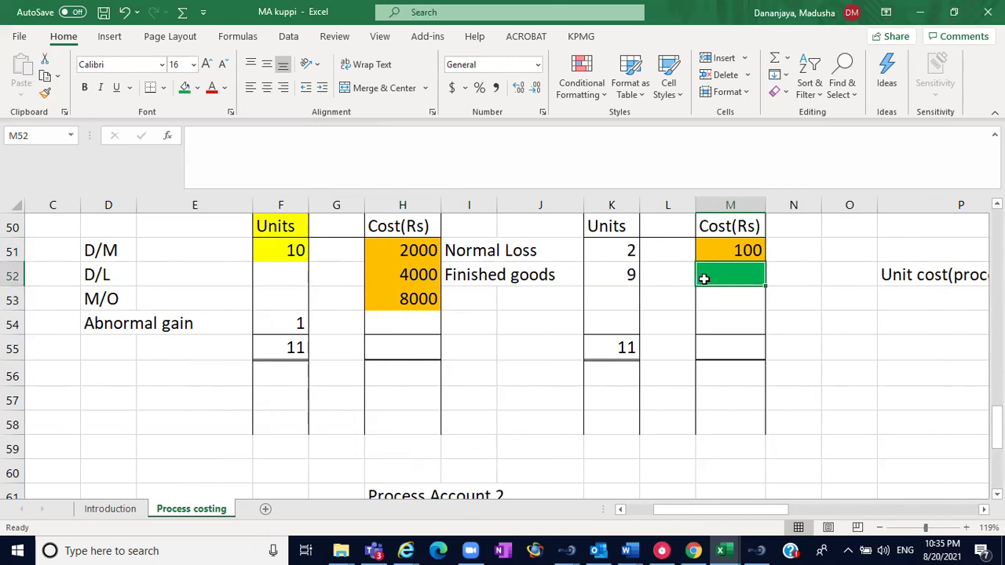
click(421, 327)
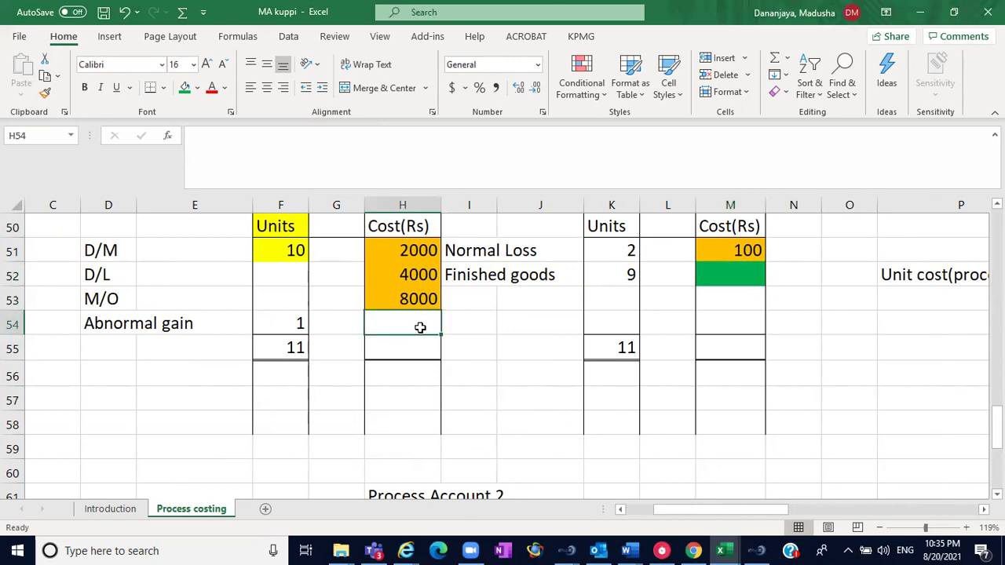
click(184, 88)
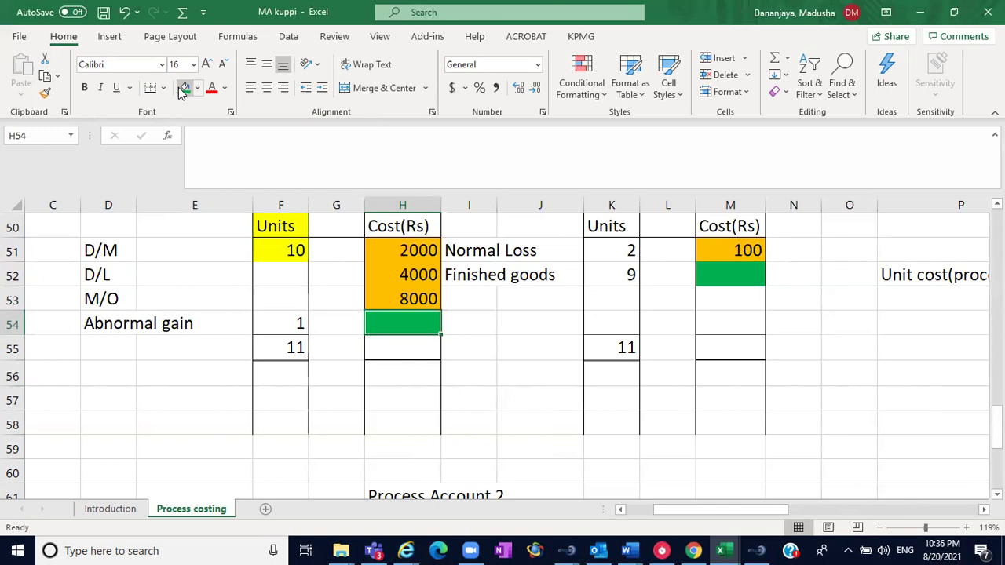
Enter 1000 as the abnormal gain cost in H54 and 14900 as the finished goods cost in M52.
click(421, 256)
click(420, 276)
click(415, 301)
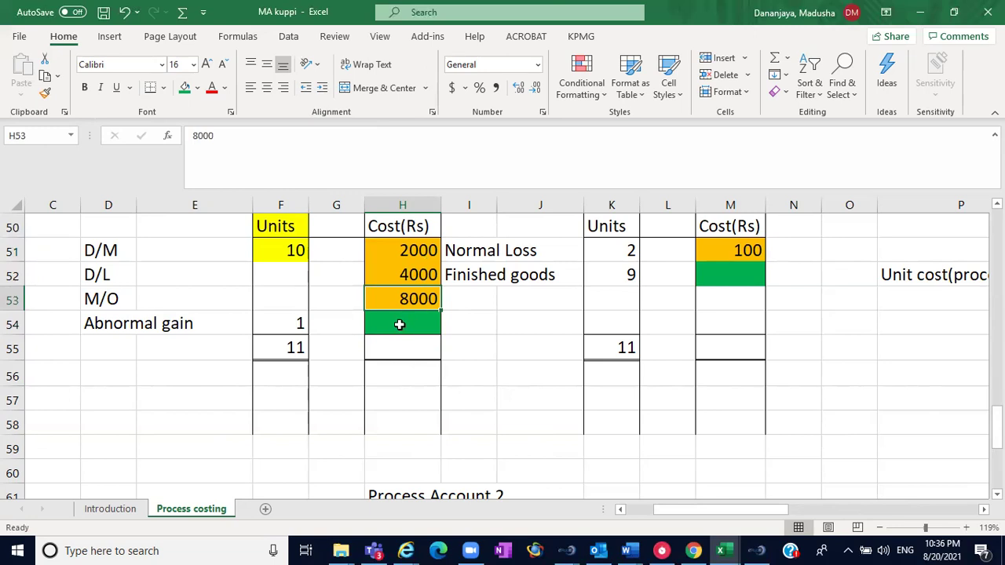
click(400, 324)
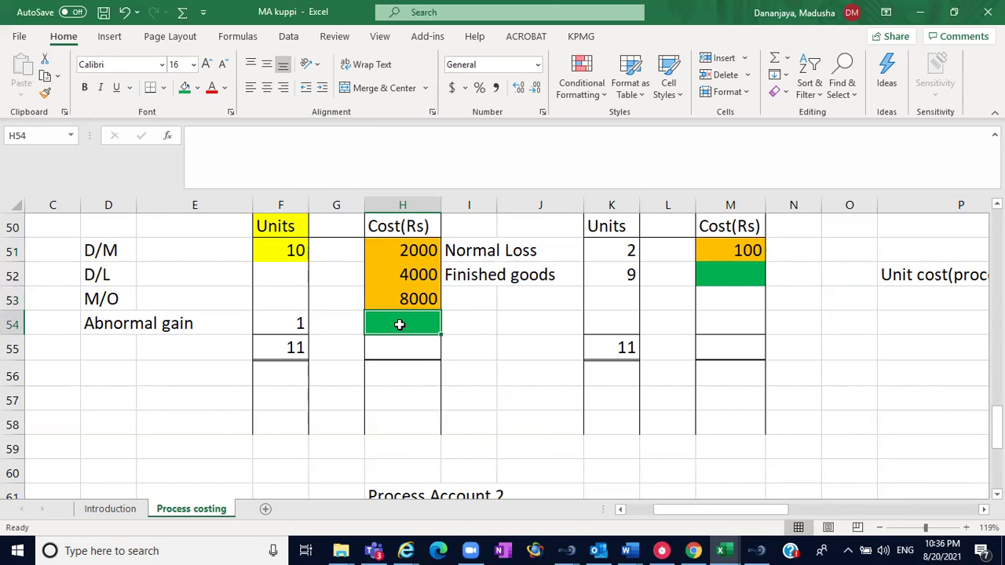
text(1000)
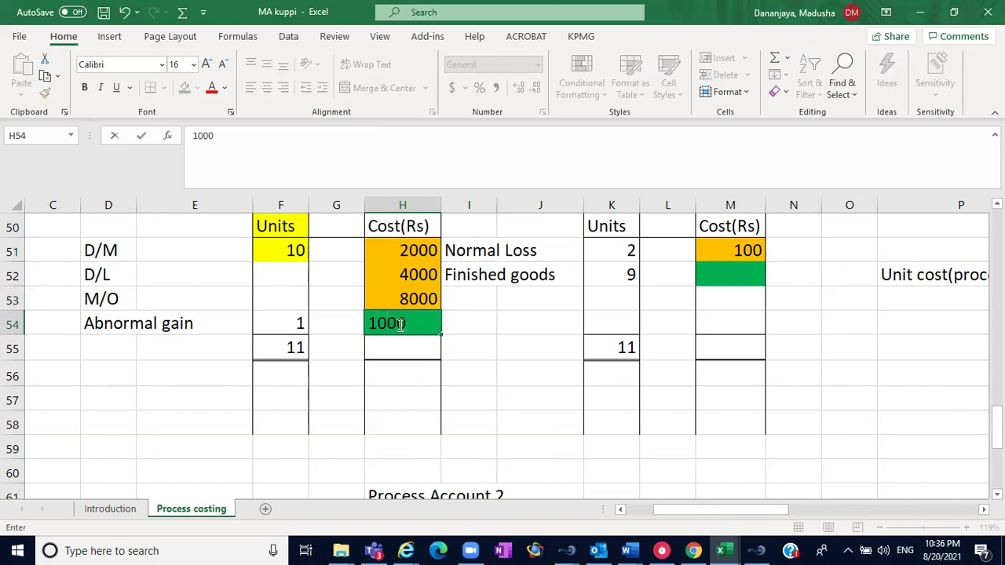
click(716, 277)
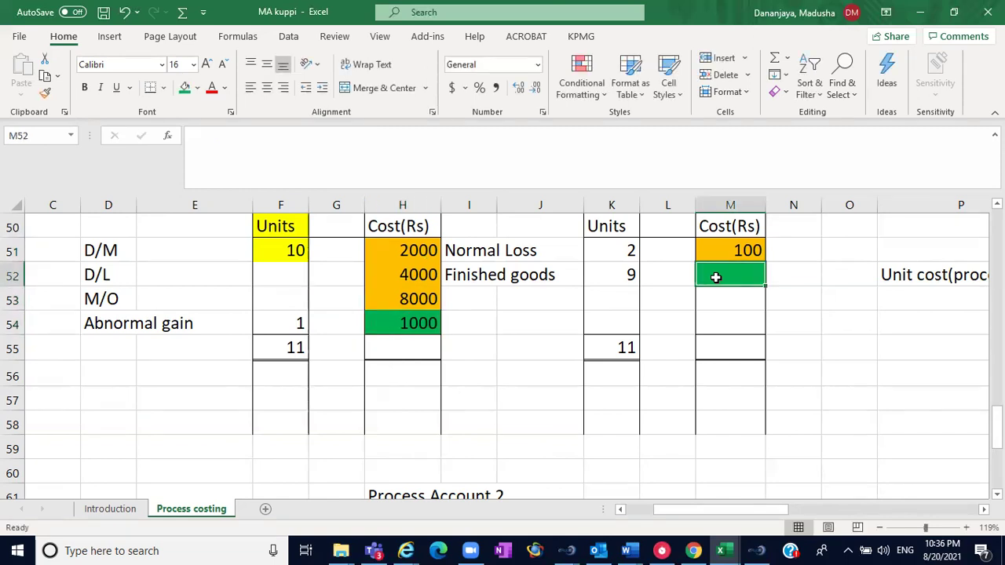
text(14900)
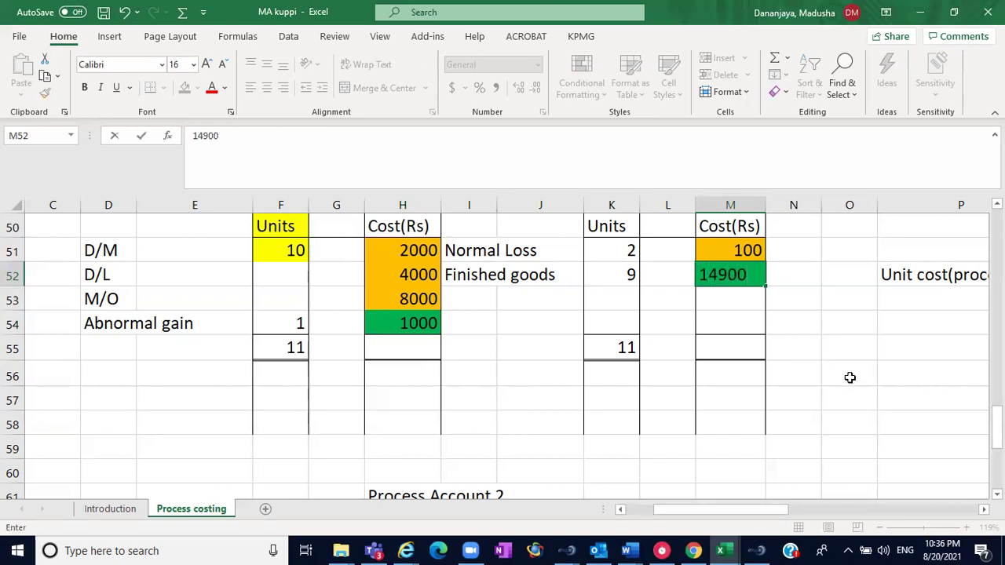
click(850, 378)
Compare the input costs in H51:H53 and the abnormal gain cost in H54 with the normal loss and finished goods costs in M51:M52.
drag(416, 255, 414, 293)
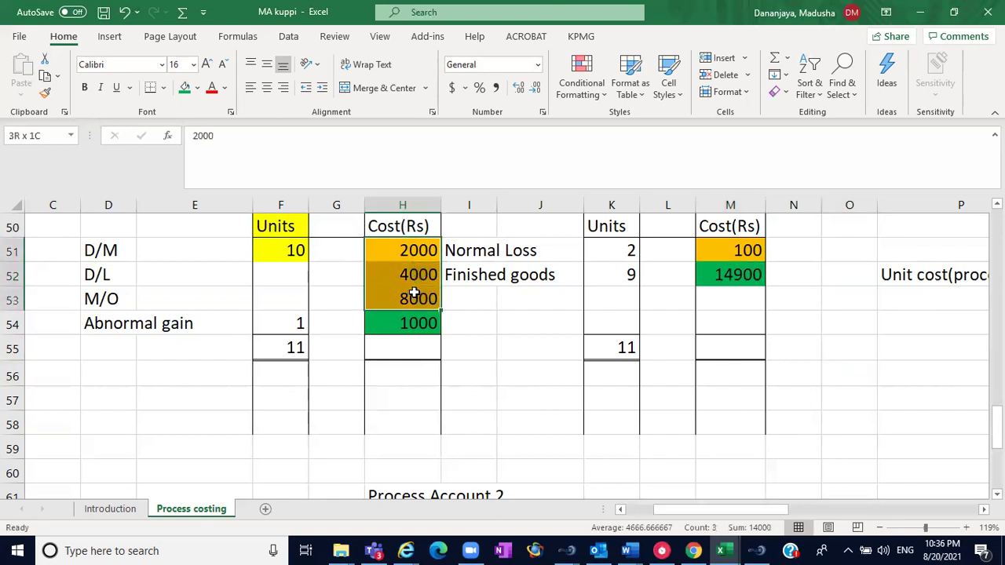
click(549, 315)
drag(414, 249, 412, 298)
drag(413, 298, 414, 297)
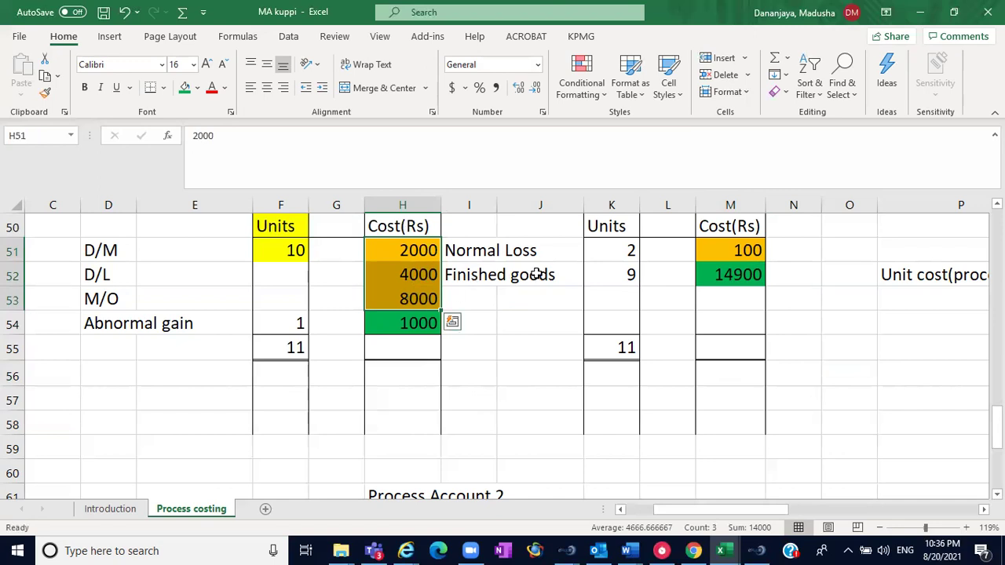
click(723, 246)
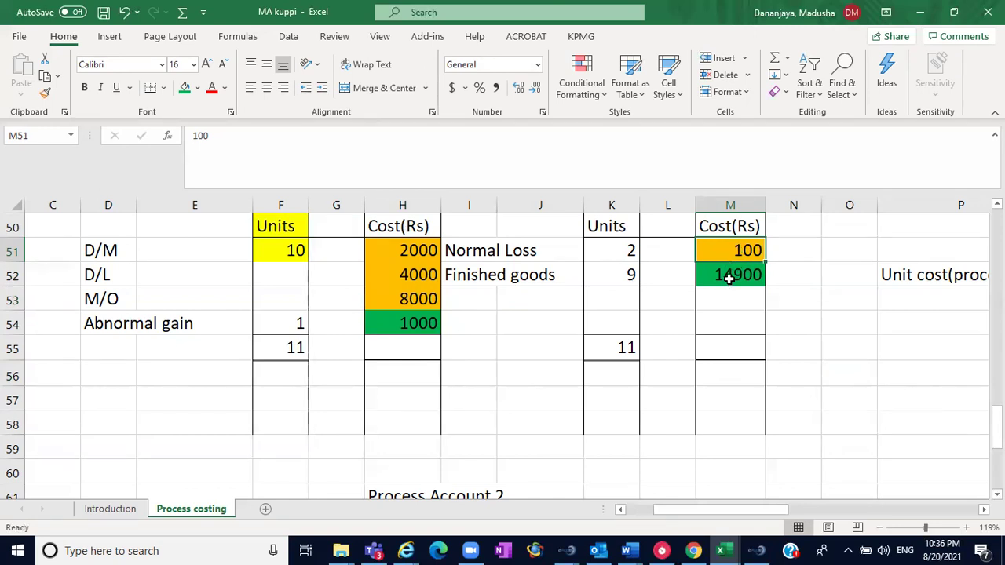
click(728, 276)
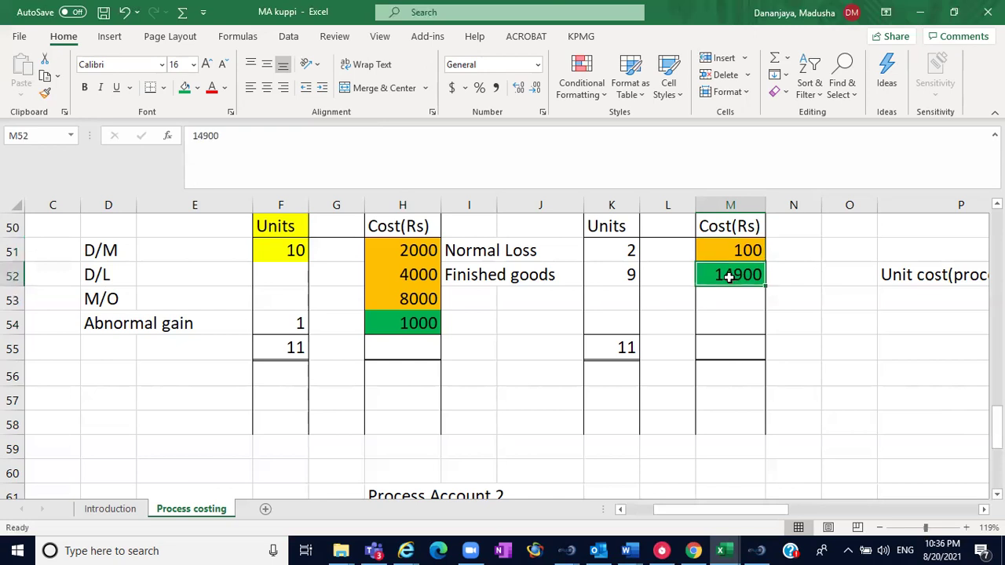
mouse_move(720, 280)
mouse_down()
mouse_move(741, 285)
mouse_move(731, 280)
mouse_up()
click(431, 327)
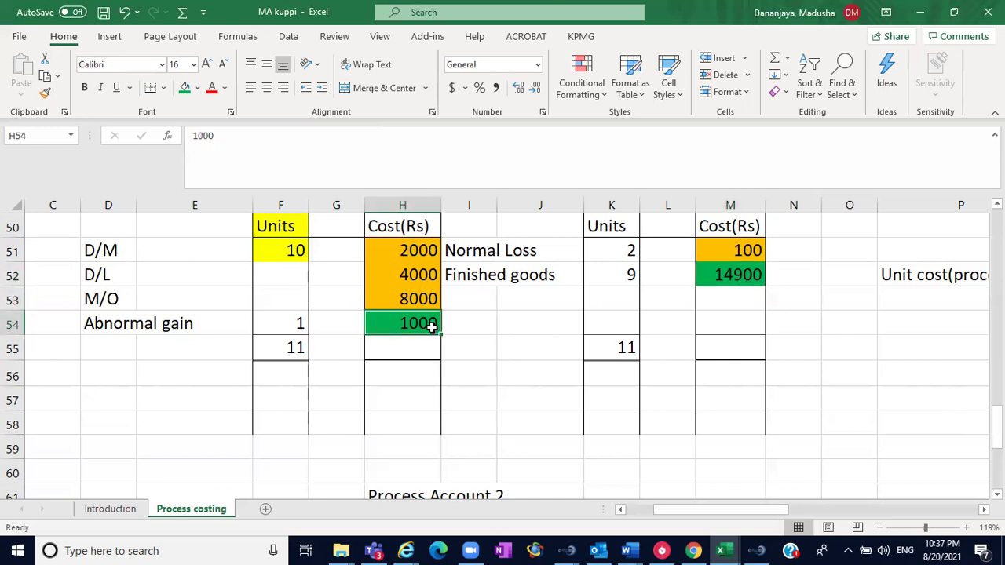
click(726, 277)
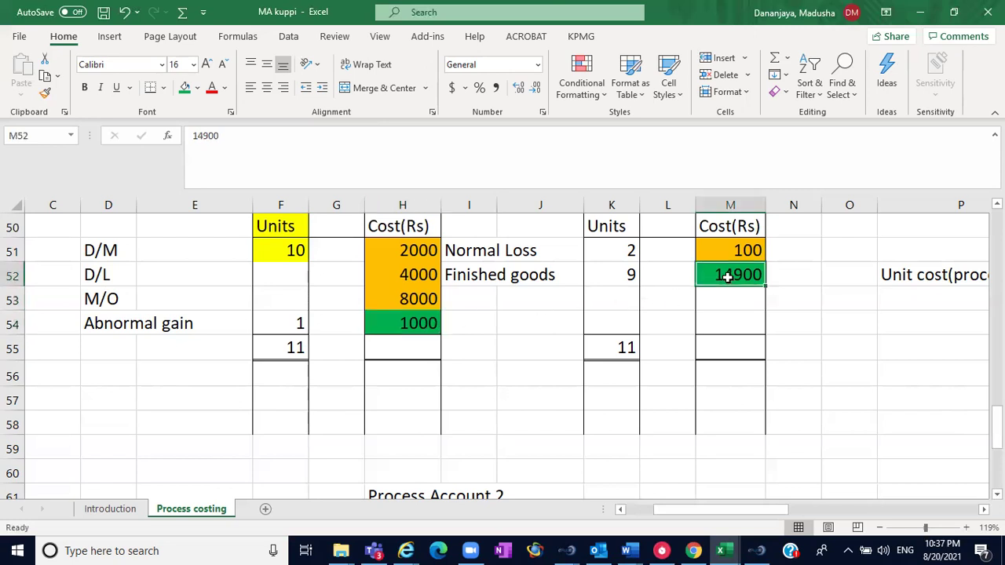
Clear the trial costs from the green cells H54 and M52.
click(435, 325)
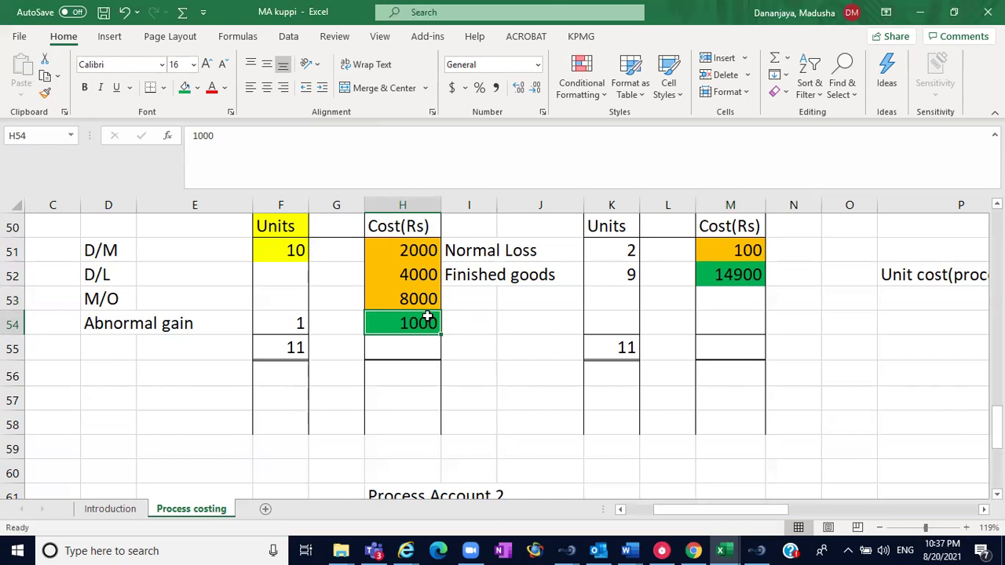
key(BackSpace)
click(731, 267)
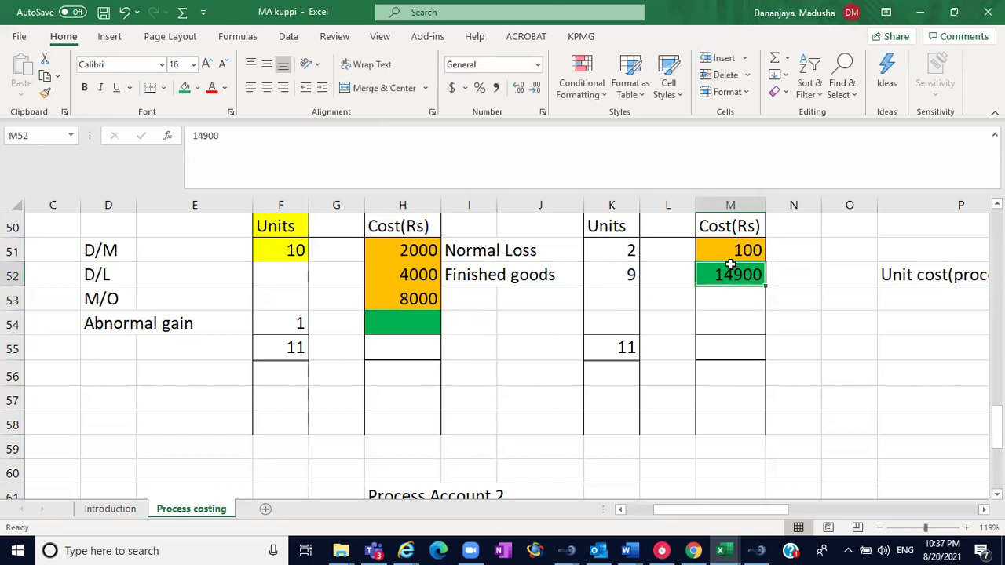
key(BackSpace)
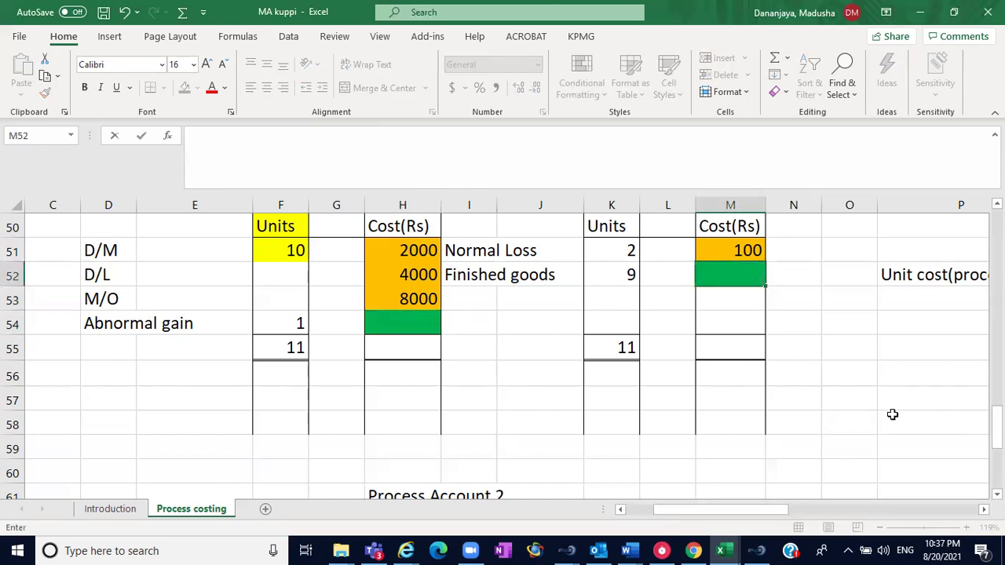
Check the finished goods units in K52 and the abnormal gain units in F54 against the unit cost working for process 1.
click(984, 509)
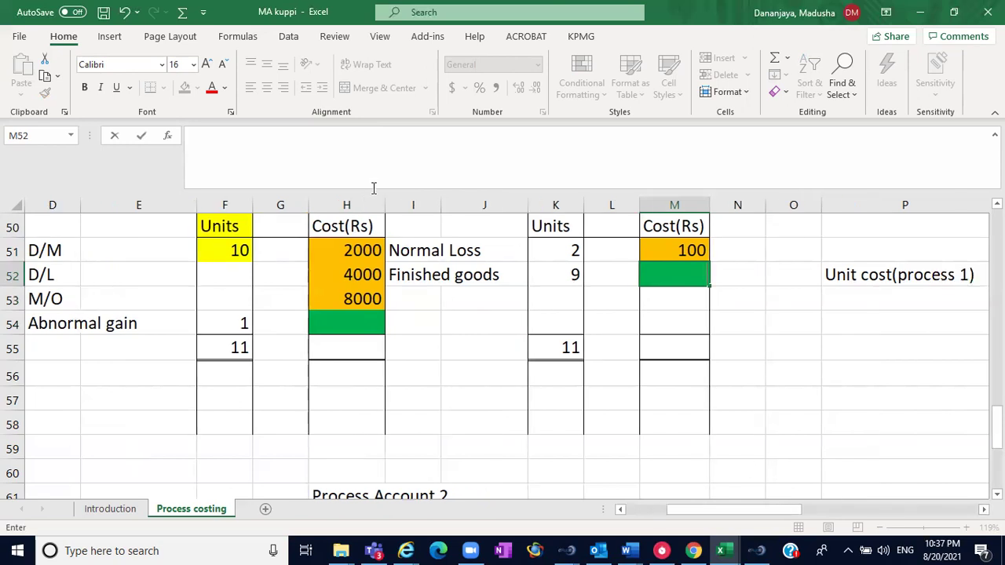
click(984, 509)
click(984, 509)
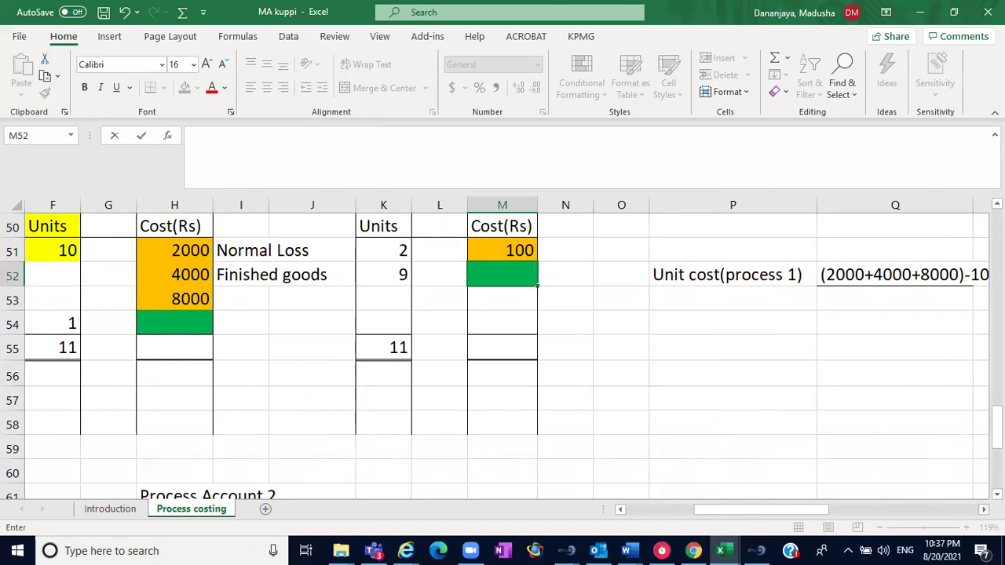
click(876, 303)
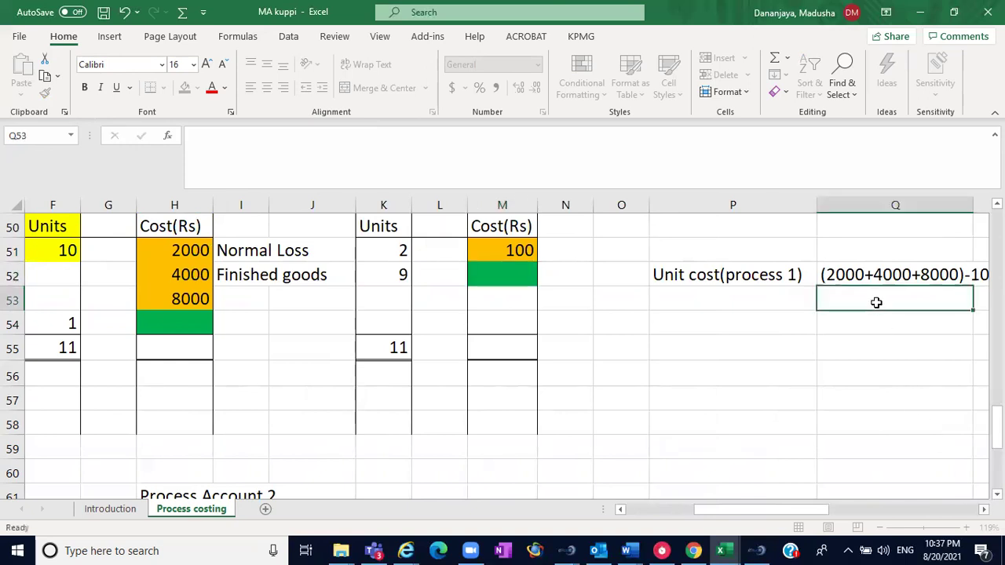
click(400, 278)
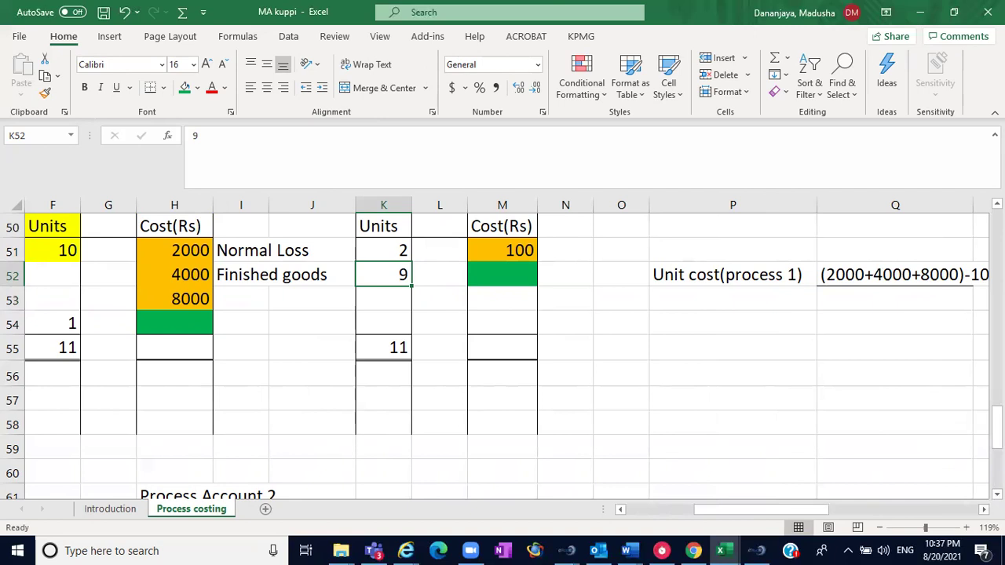
scroll(502, 353, down, 1)
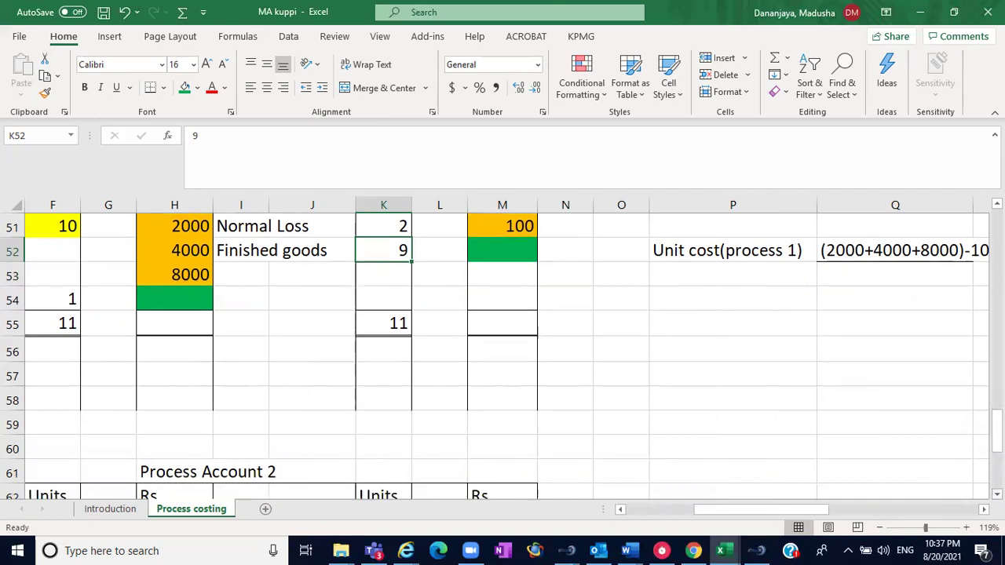
click(903, 280)
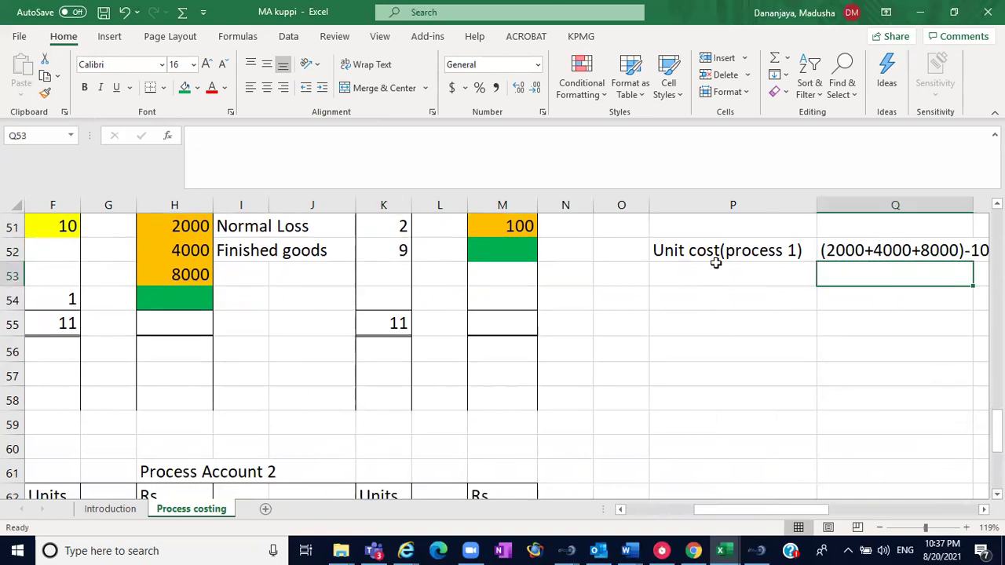
click(403, 246)
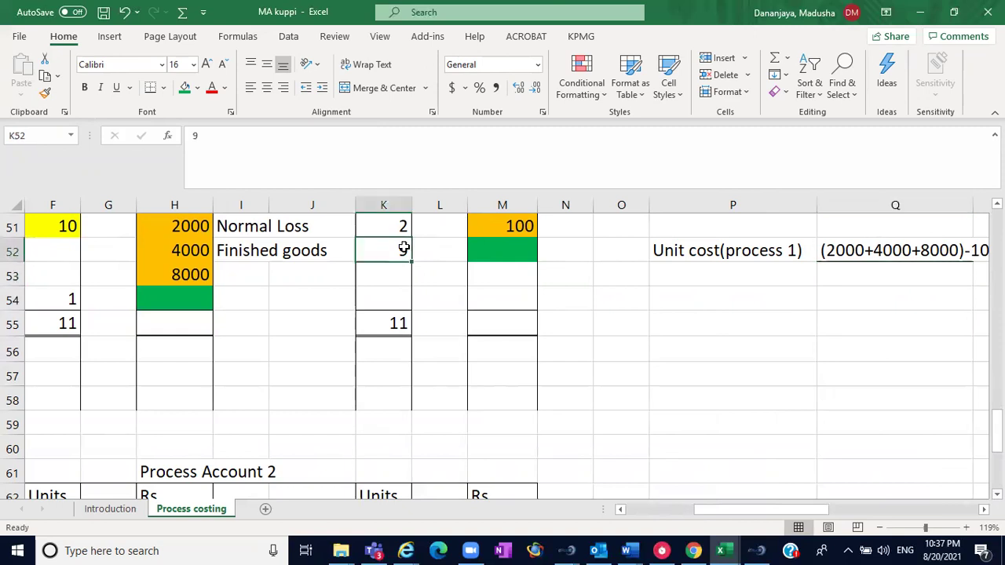
click(50, 299)
click(620, 510)
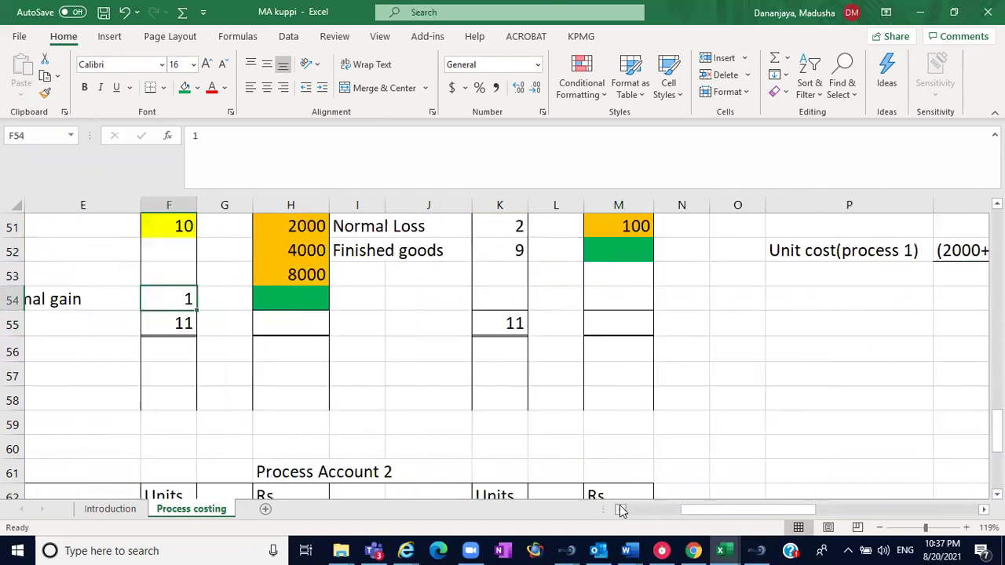
click(620, 510)
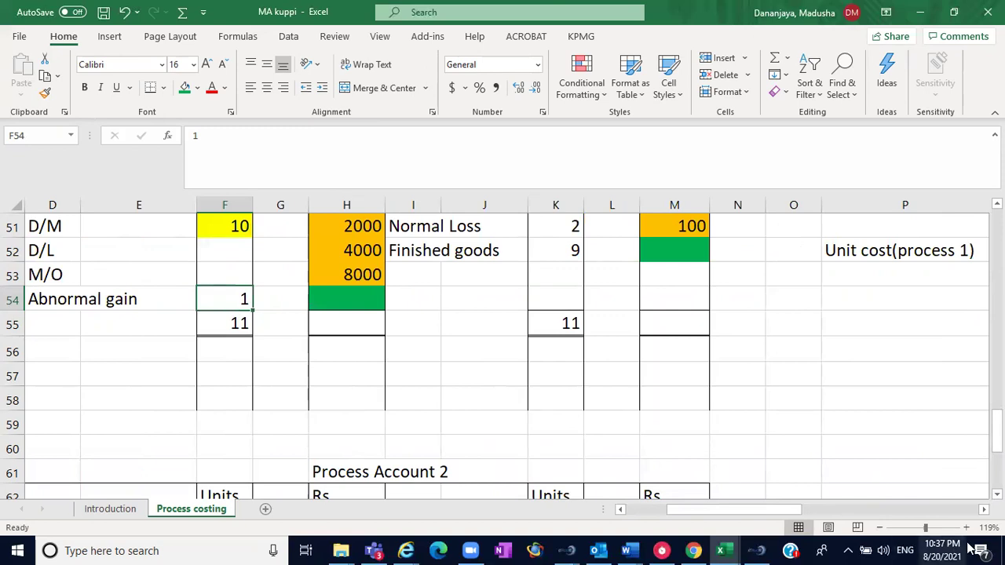
Enter 8 as the unit cost denominator in Q53 and centre it in the cell.
scroll(932, 379, right, 2)
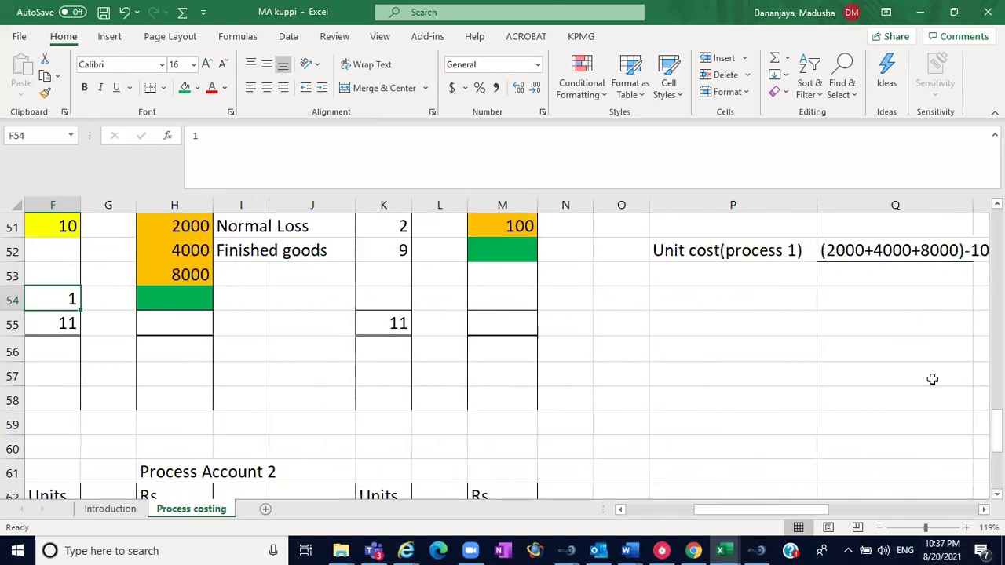
click(910, 275)
text(8)
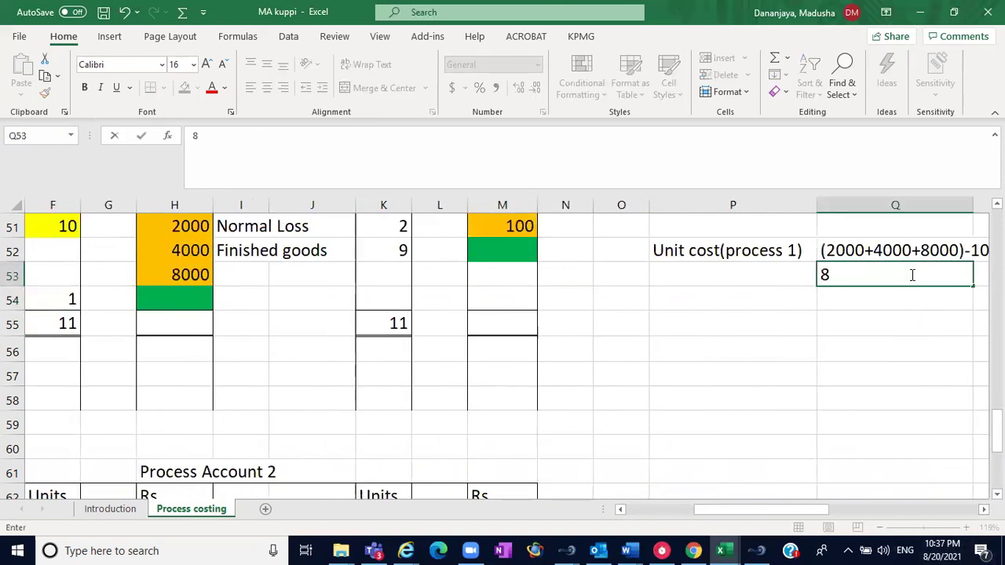
click(756, 323)
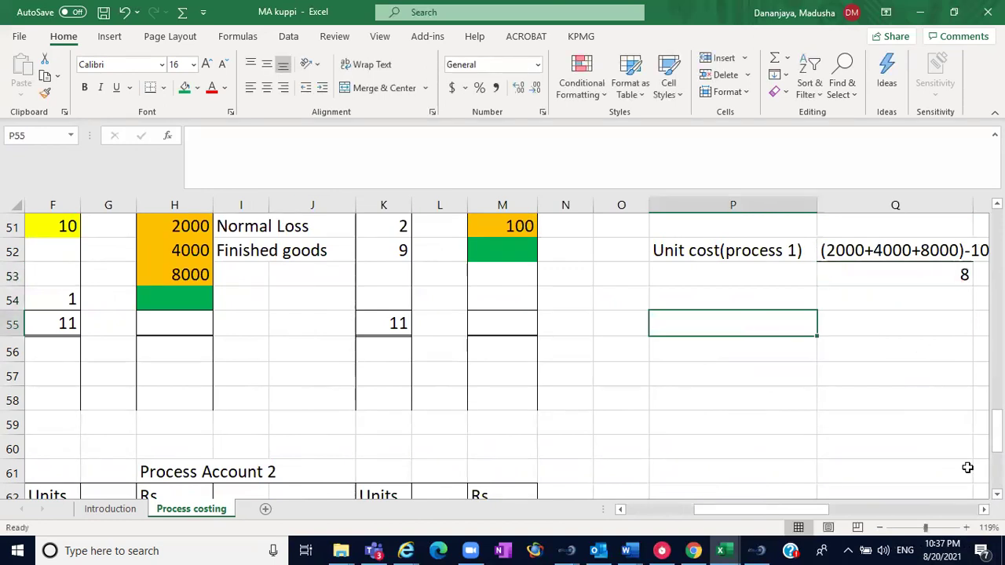
scroll(903, 271, right, 2)
click(827, 275)
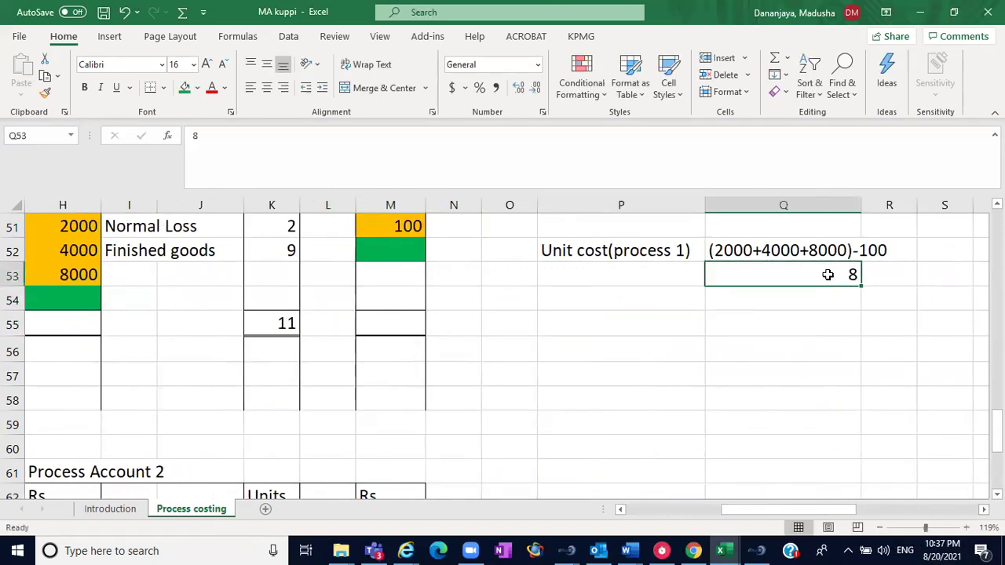
click(273, 91)
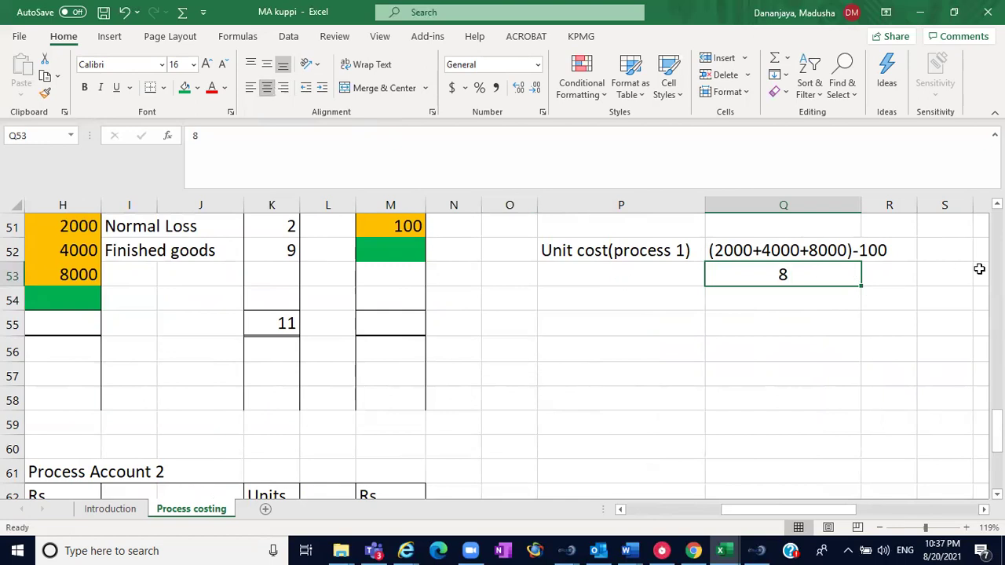
click(996, 204)
click(996, 204)
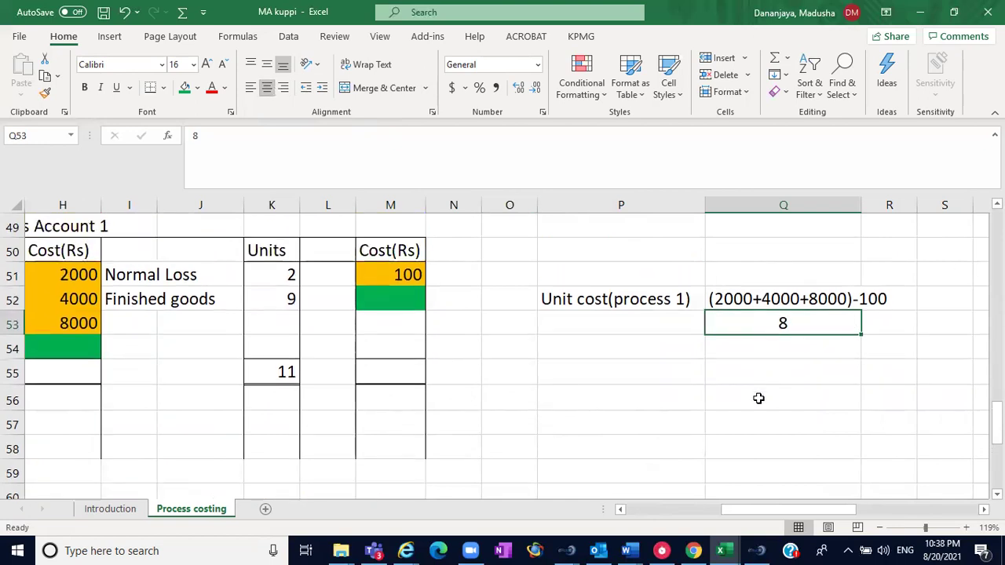
click(708, 510)
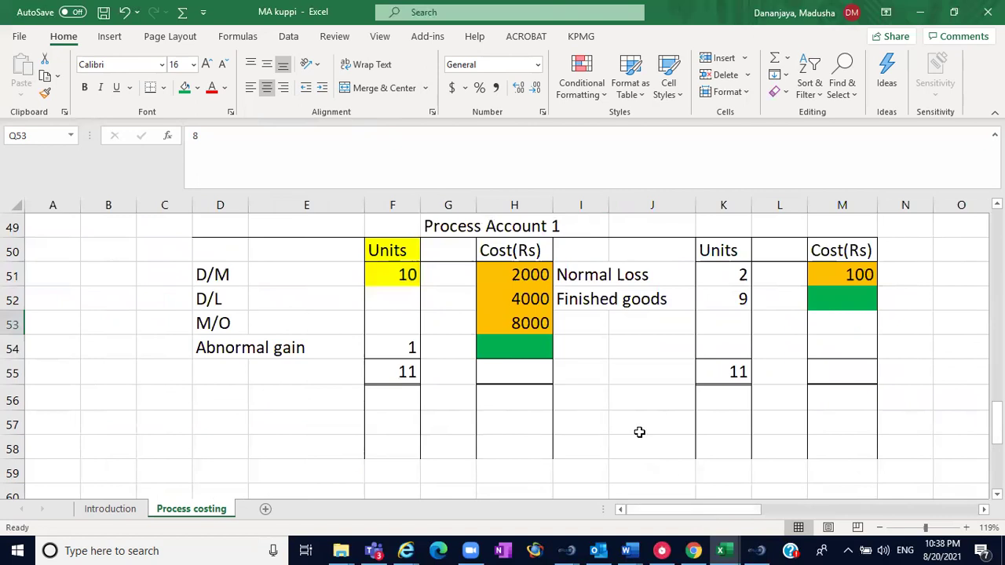
Compare the input units in F51 with the normal loss units in K51, and return to the unit cost working.
click(381, 273)
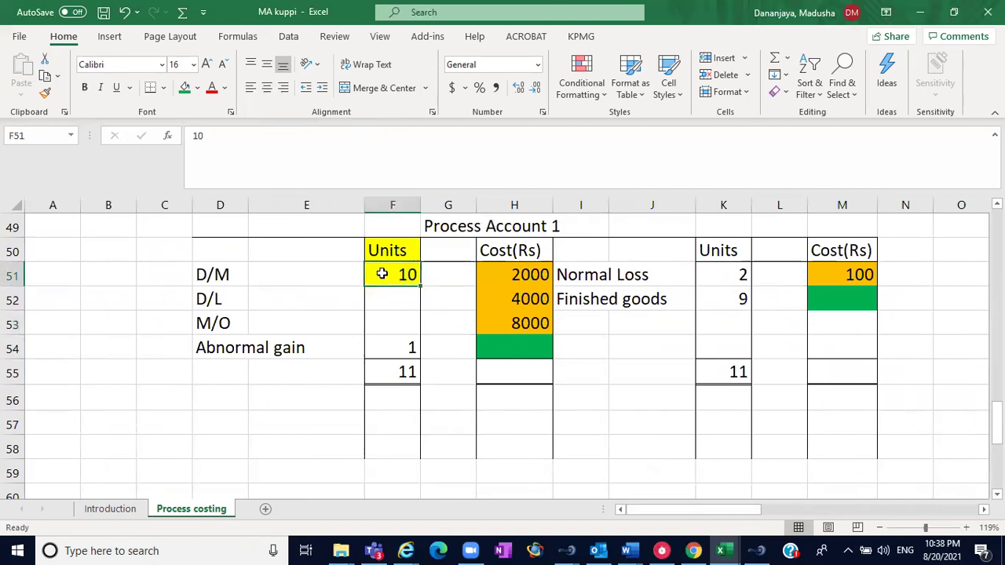
click(732, 266)
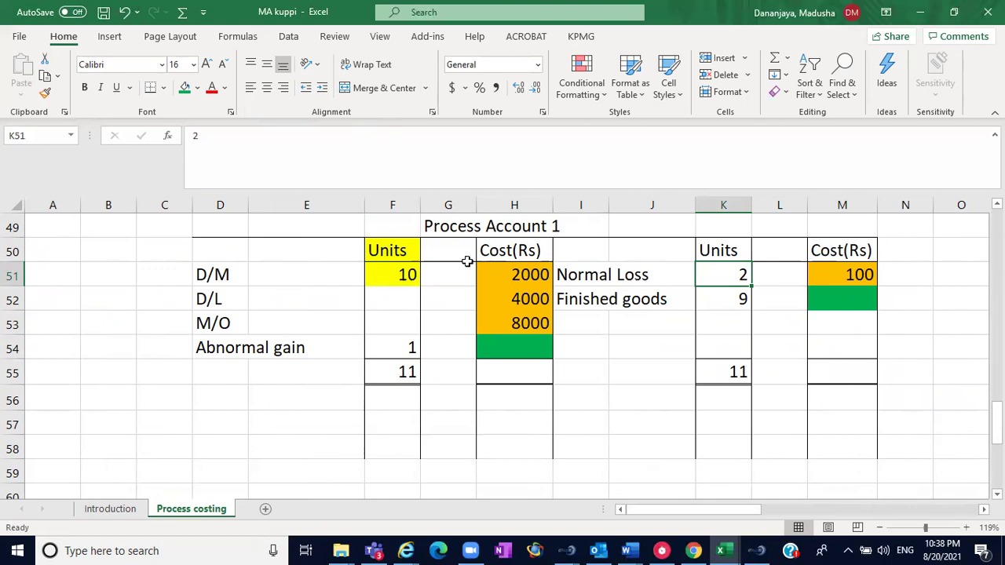
click(391, 274)
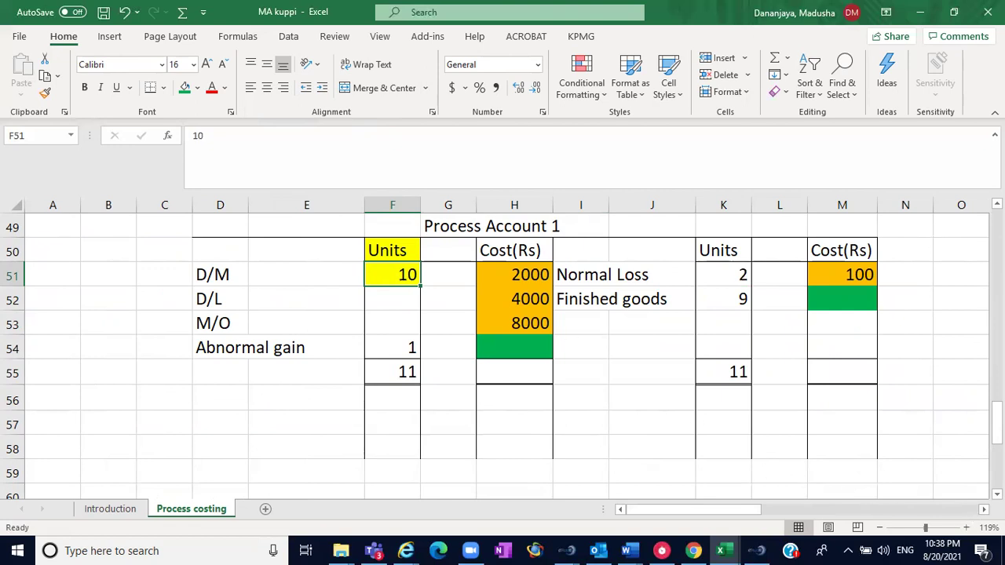
click(983, 509)
click(983, 509)
click(984, 508)
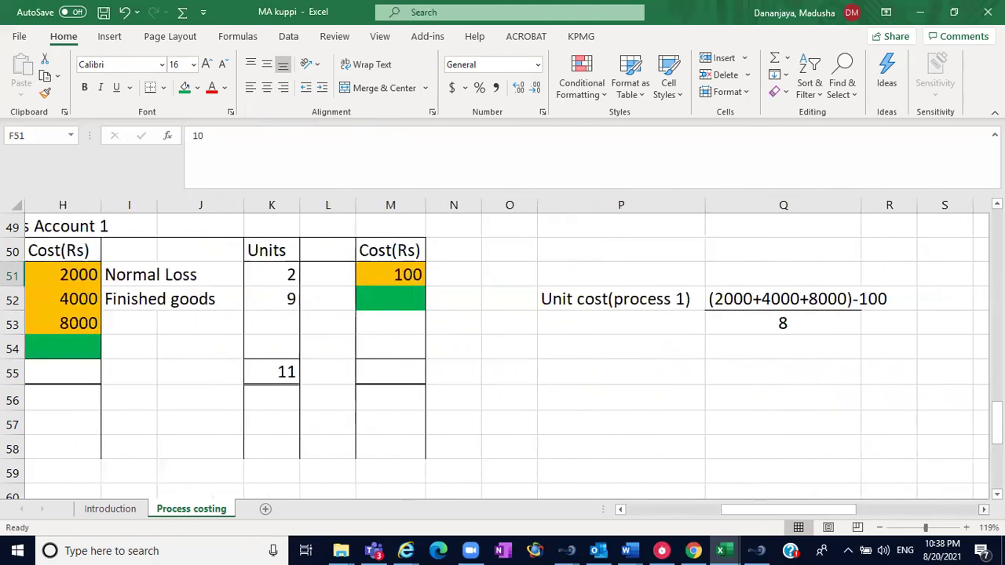
Enter 9-1 in S53 beside the unit cost denominator for process 1.
click(797, 313)
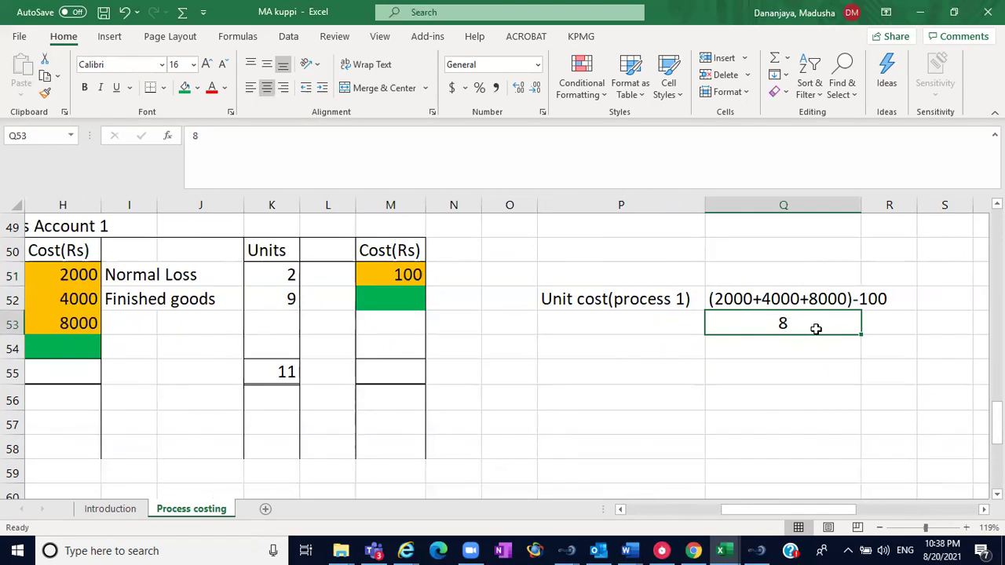
click(881, 324)
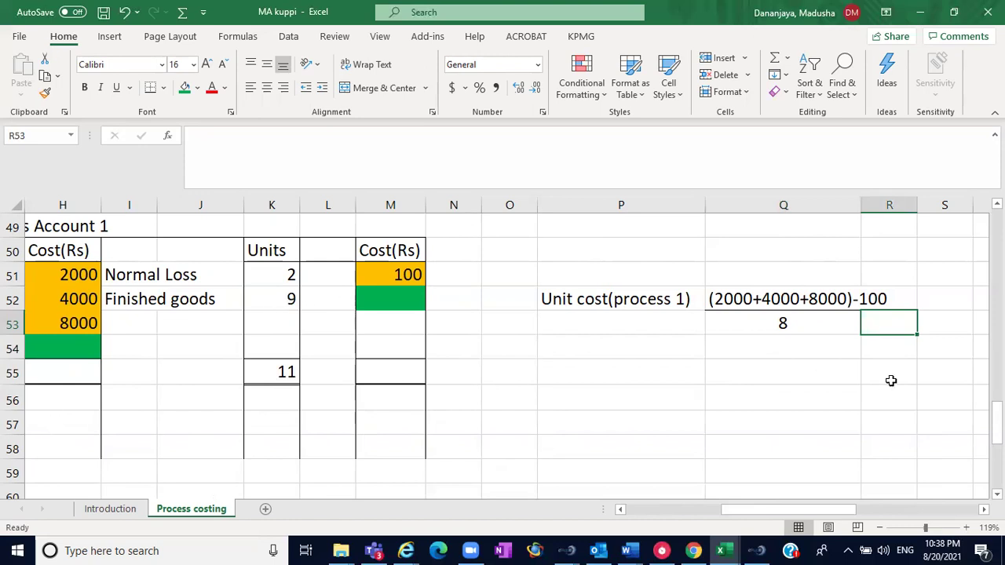
click(933, 329)
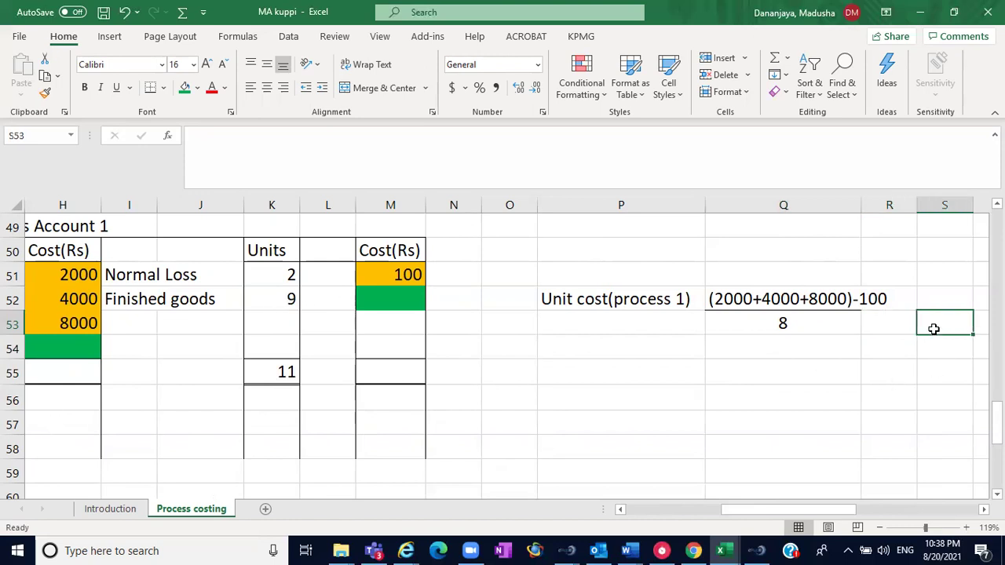
text(9-1)
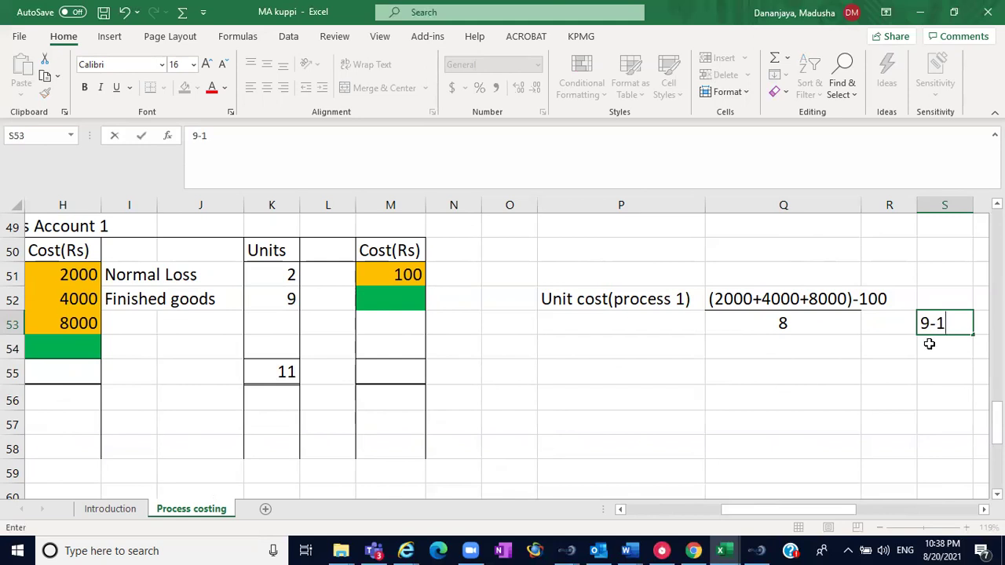
Examine the finished goods and abnormal loss units in K16:K17 of the original Process Account 1.
scroll(929, 344, up, 7)
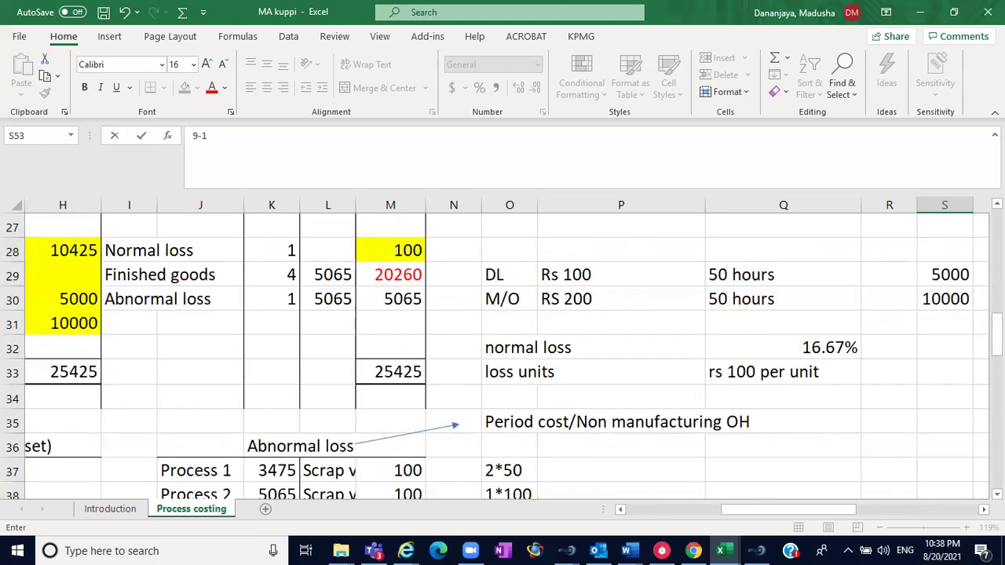
scroll(888, 259, up, 2)
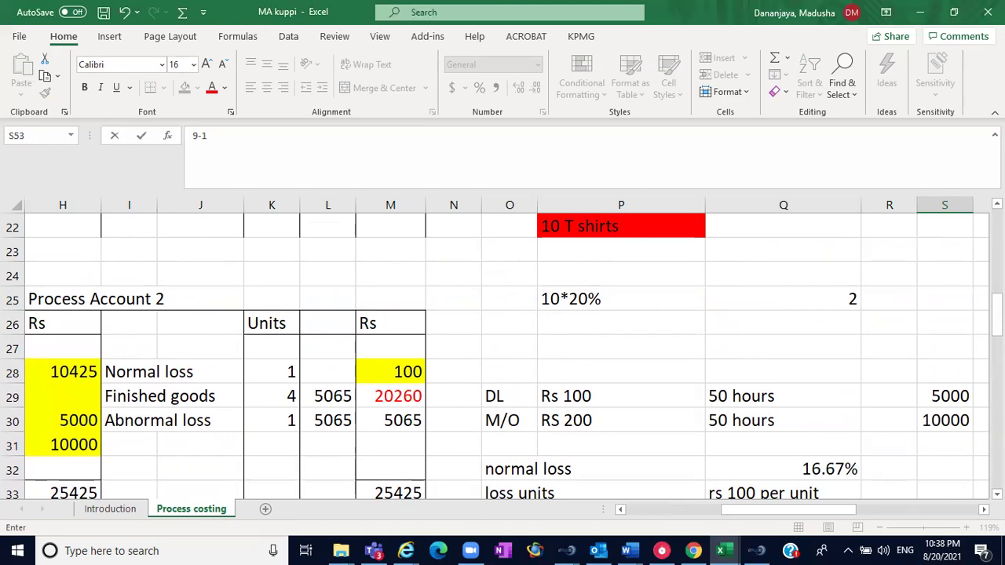
scroll(439, 329, up, 4)
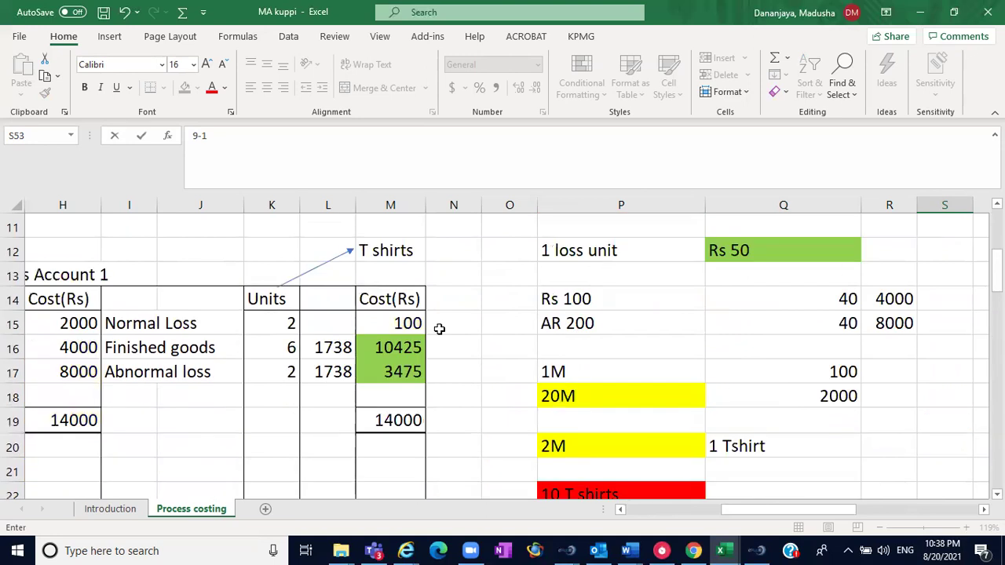
click(620, 510)
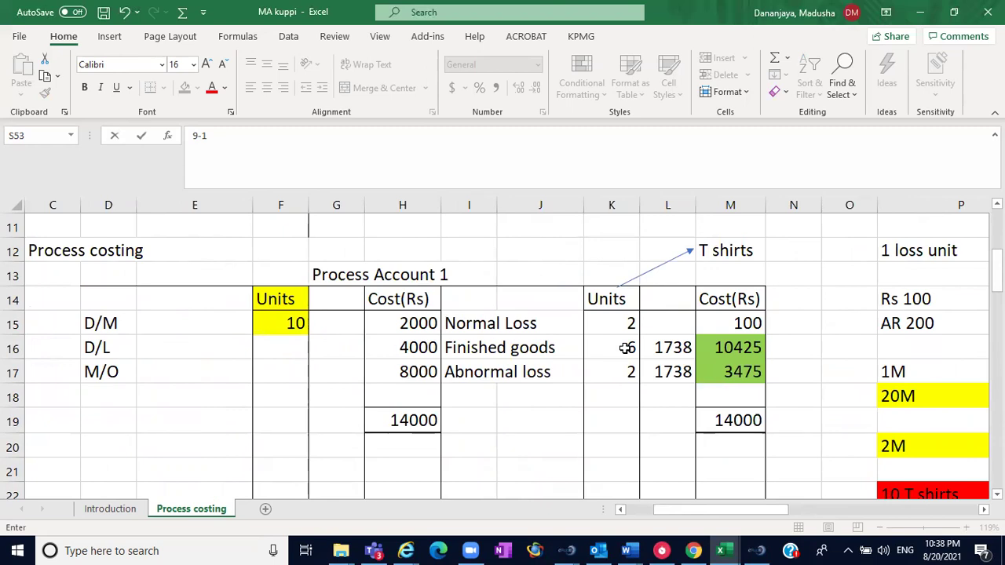
drag(626, 347, 626, 372)
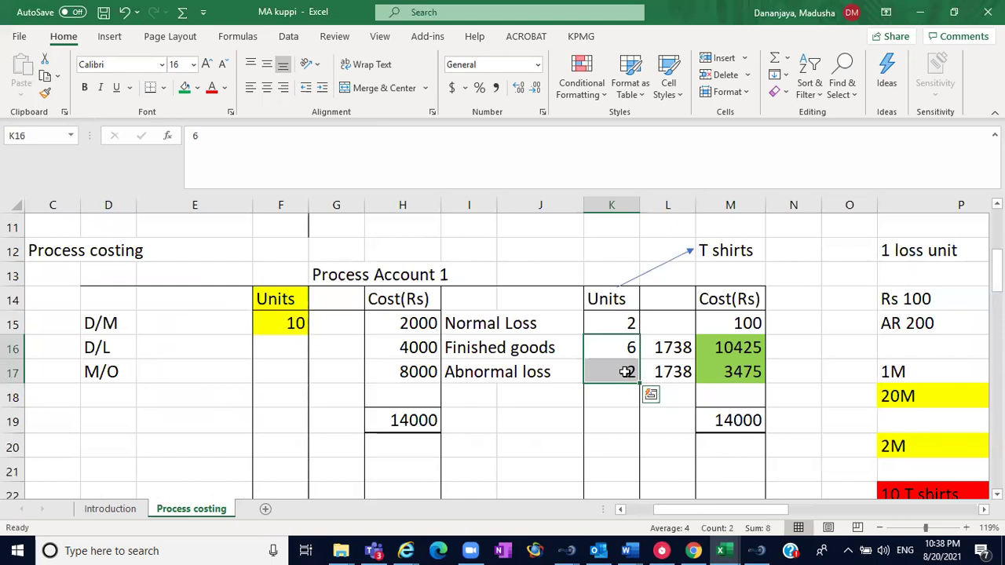
Re-enter 8 as the denominator in Q53 of the unit cost working for the abnormal gain example.
scroll(626, 372, down, 4)
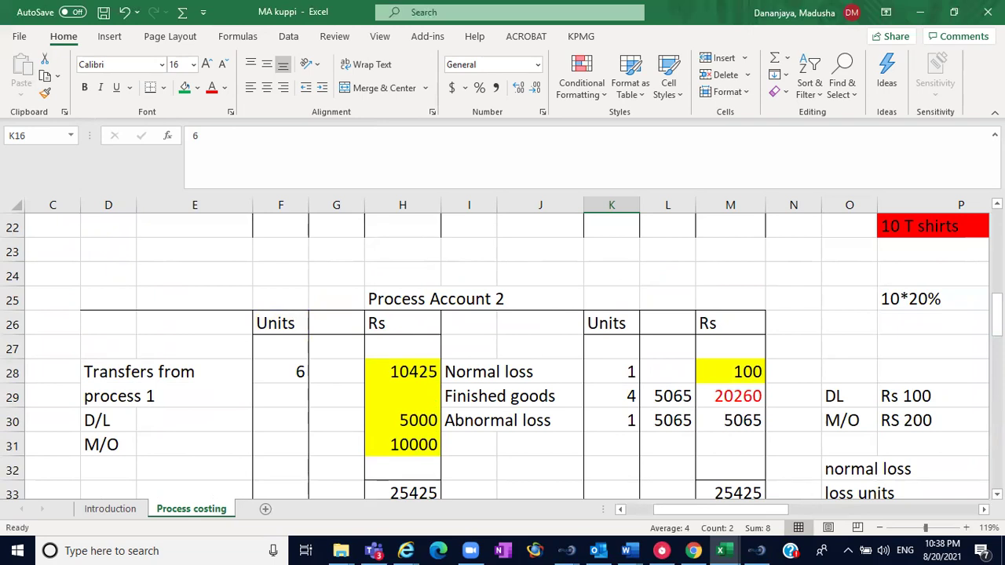
scroll(503, 354, down, 7)
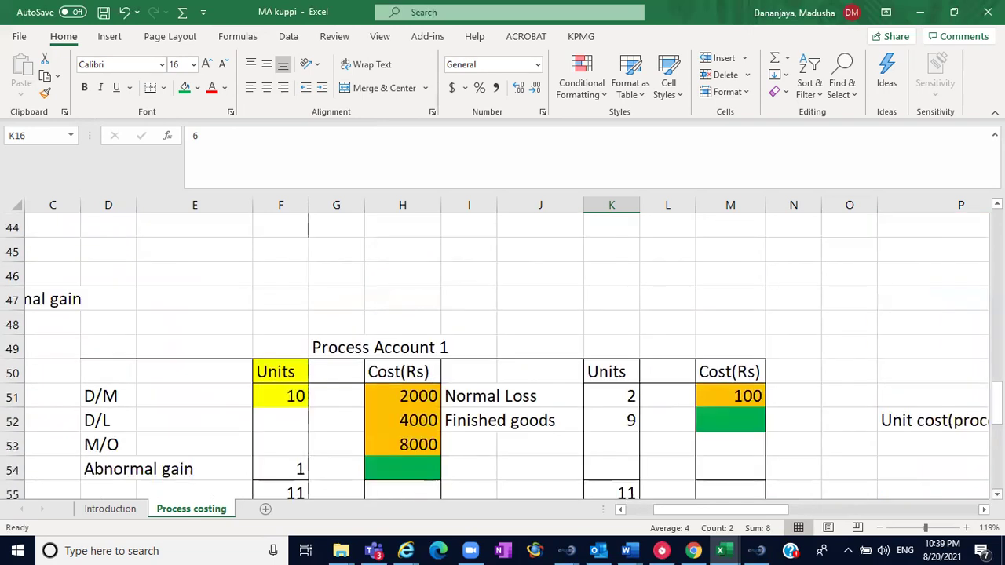
scroll(503, 353, down, 1)
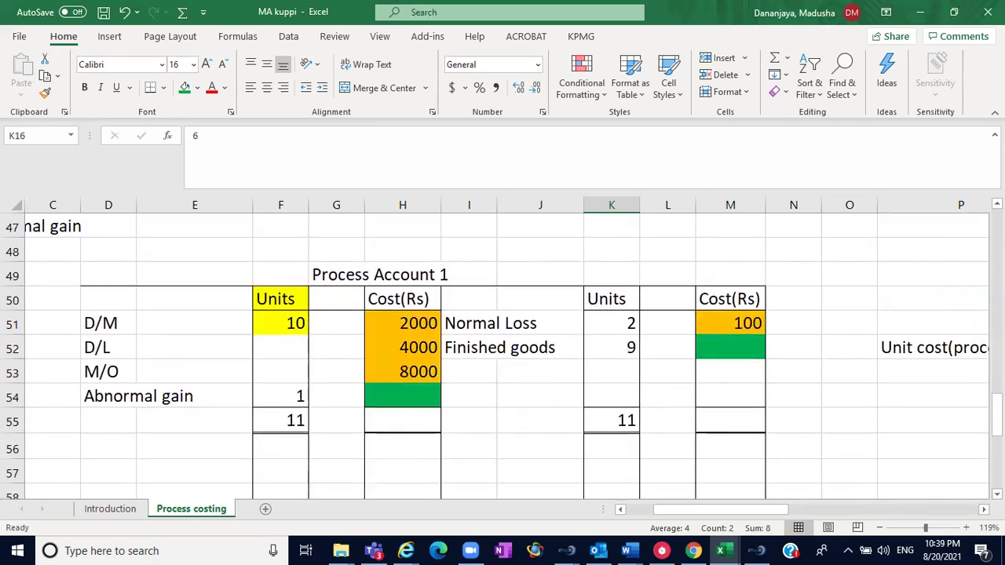
scroll(841, 373, right, 4)
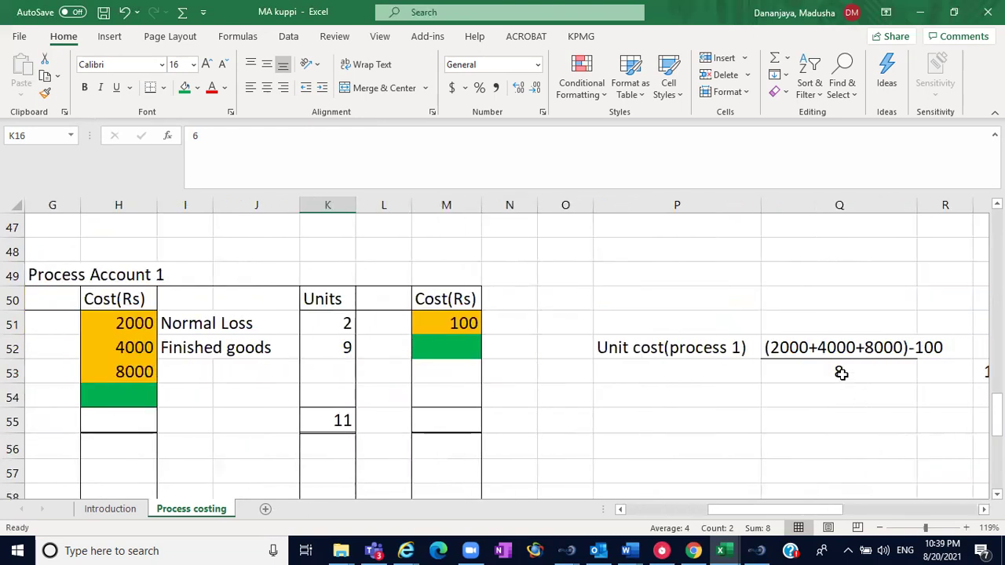
click(841, 373)
text(8)
key(ctrl+Return)
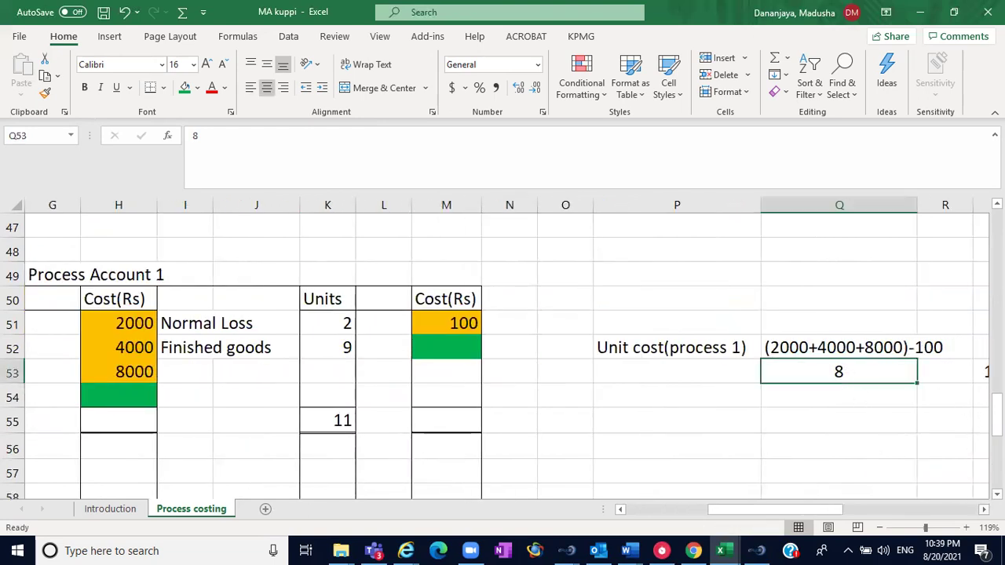
Clear the entry from S53 beside the unit cost working.
scroll(508, 353, right, 3)
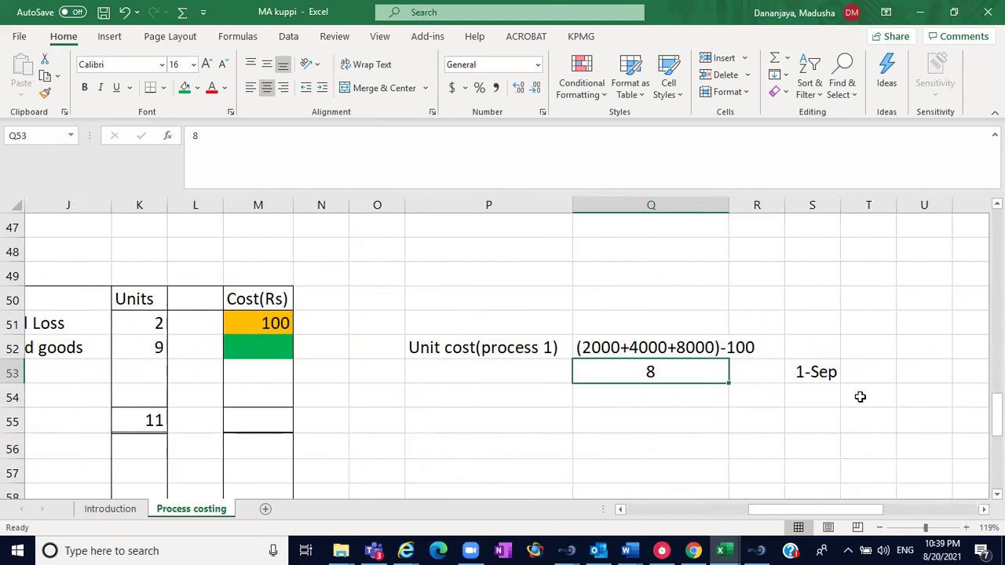
click(826, 374)
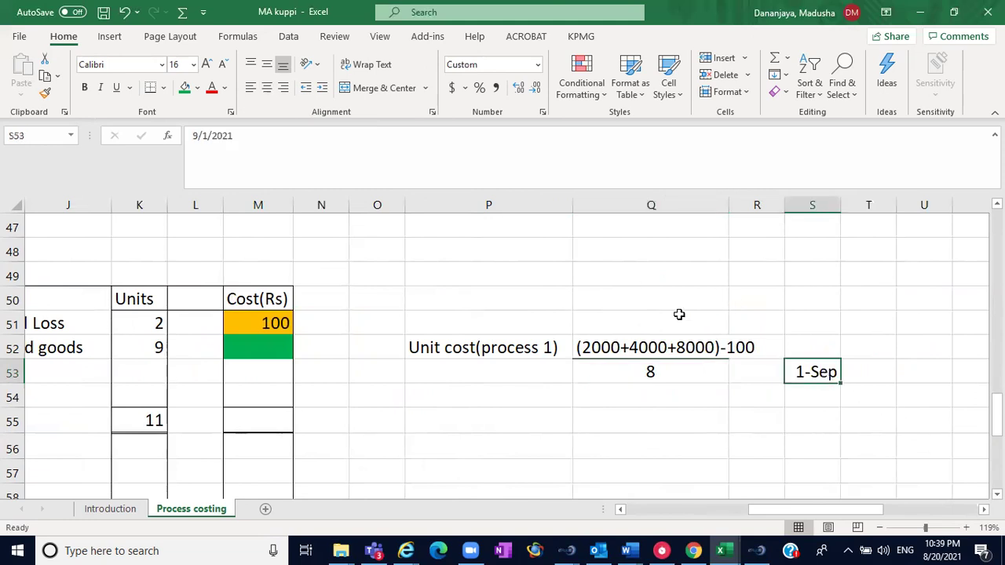
key(BackSpace)
click(786, 423)
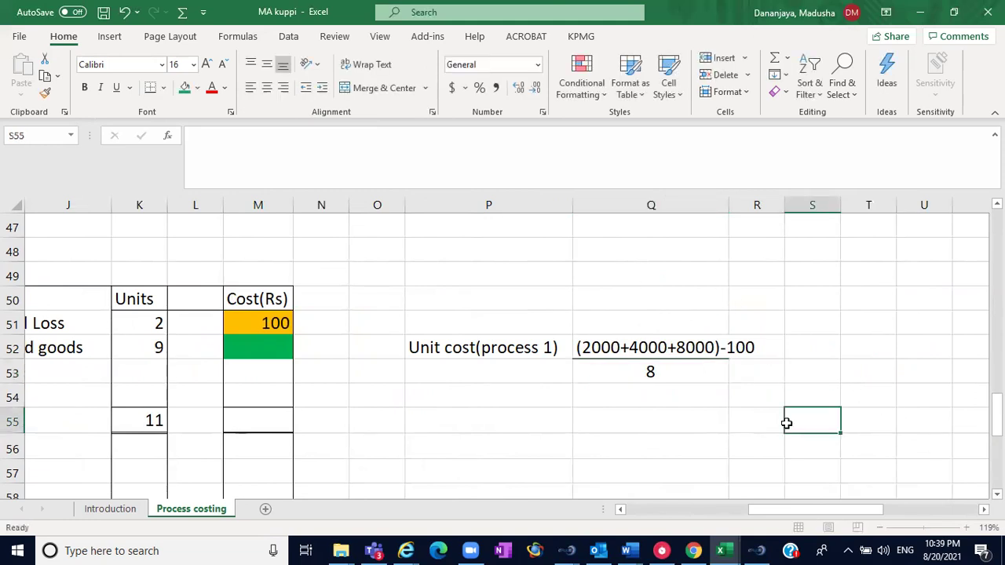
Enter 9-1 in the emptied cell S53 to explain the denominator.
click(804, 383)
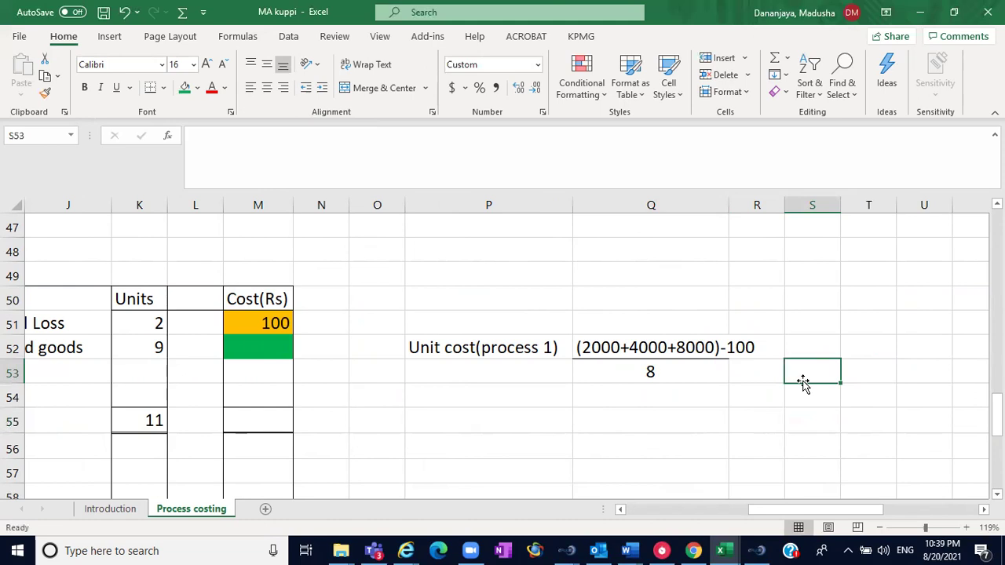
text(1-)
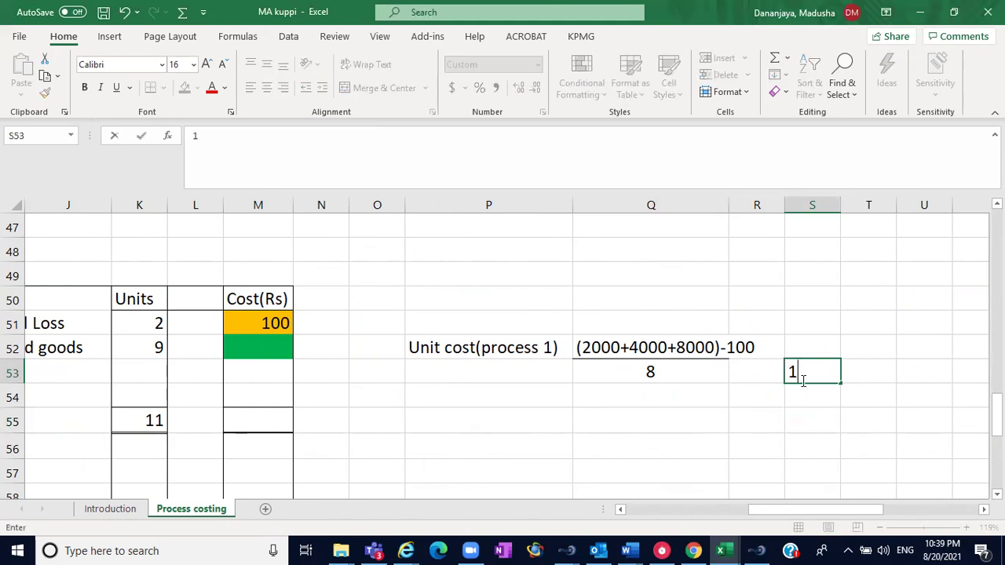
key(BackSpace)
key(BackSpace)
text(9-1)
key(Return)
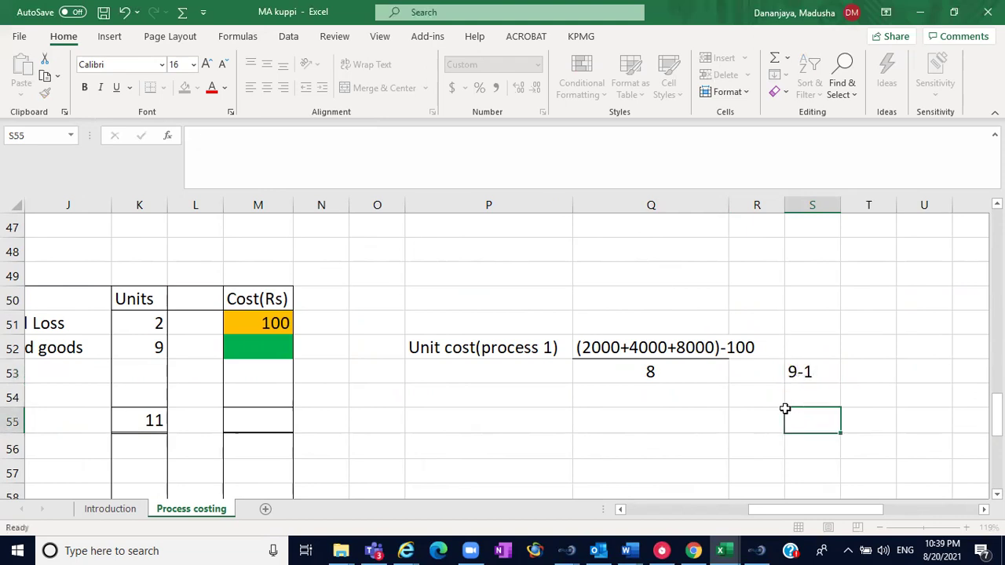
Try the General number format on S53, clear the cell and enter 9-1 in it again.
click(814, 375)
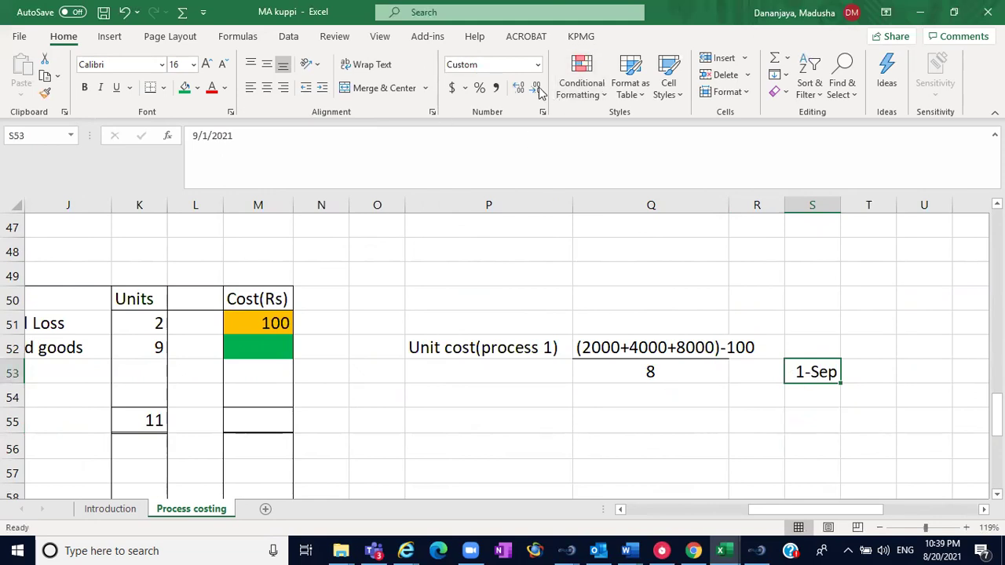
click(537, 64)
click(518, 133)
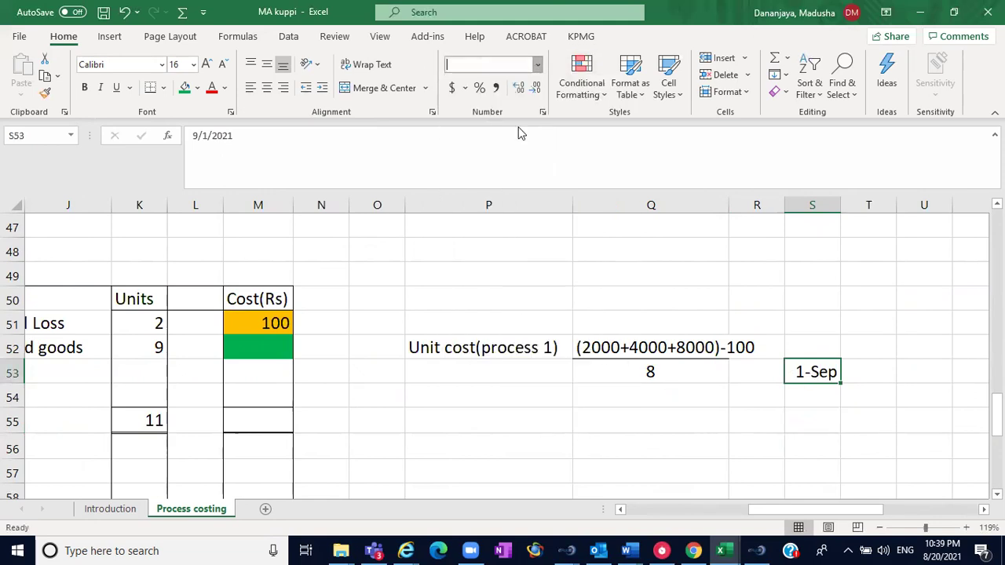
click(124, 12)
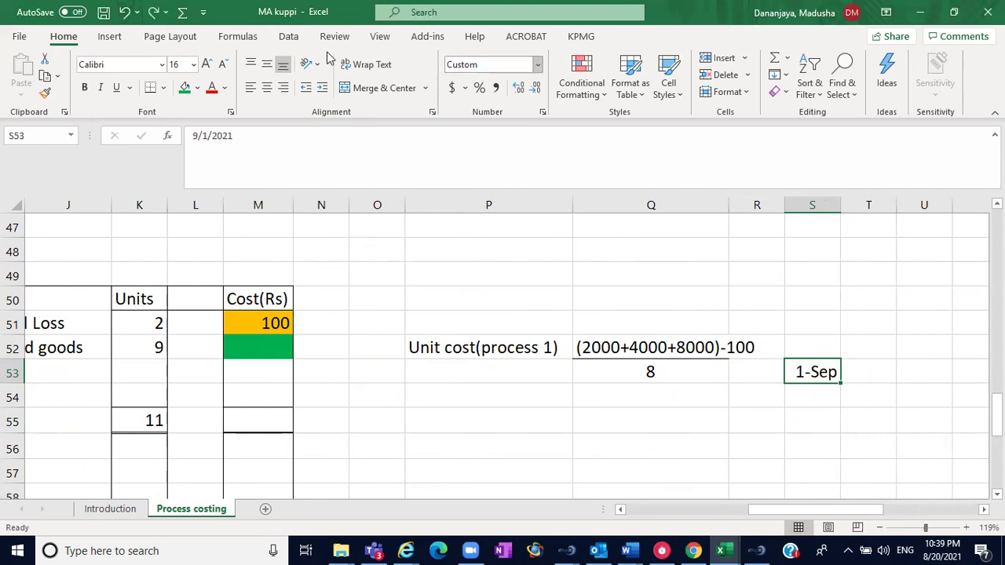
click(537, 64)
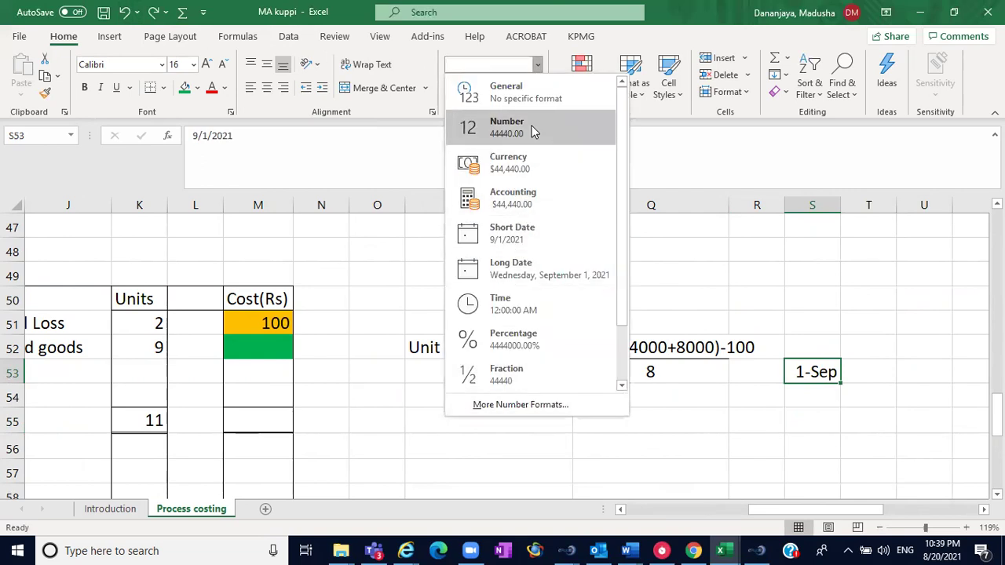
click(526, 93)
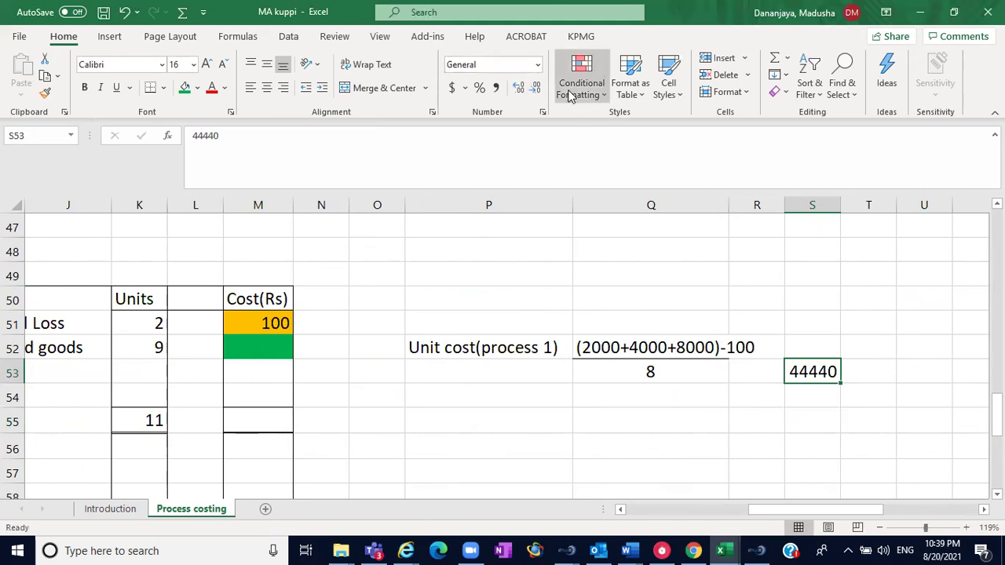
key(BackSpace)
text(9-1)
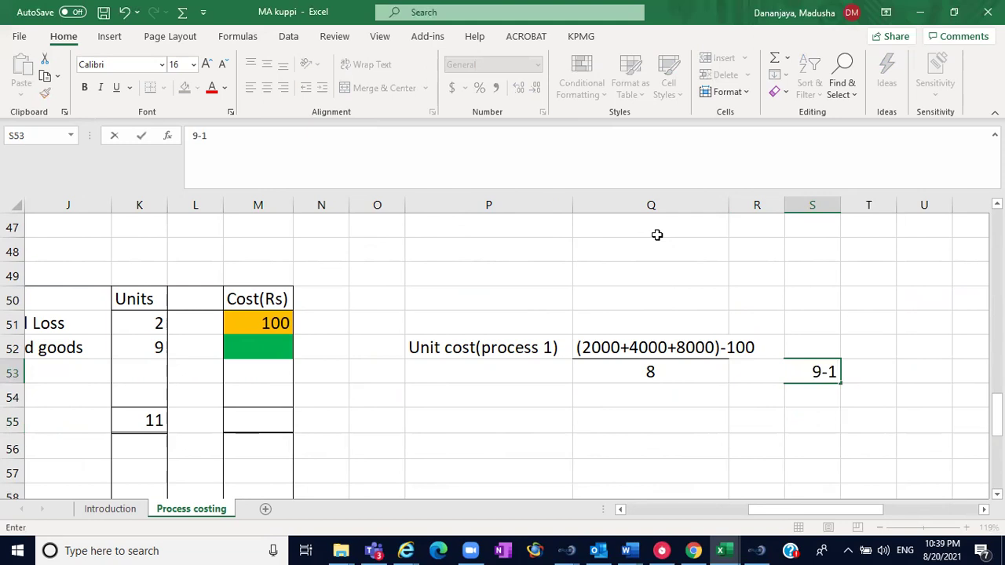
key(Return)
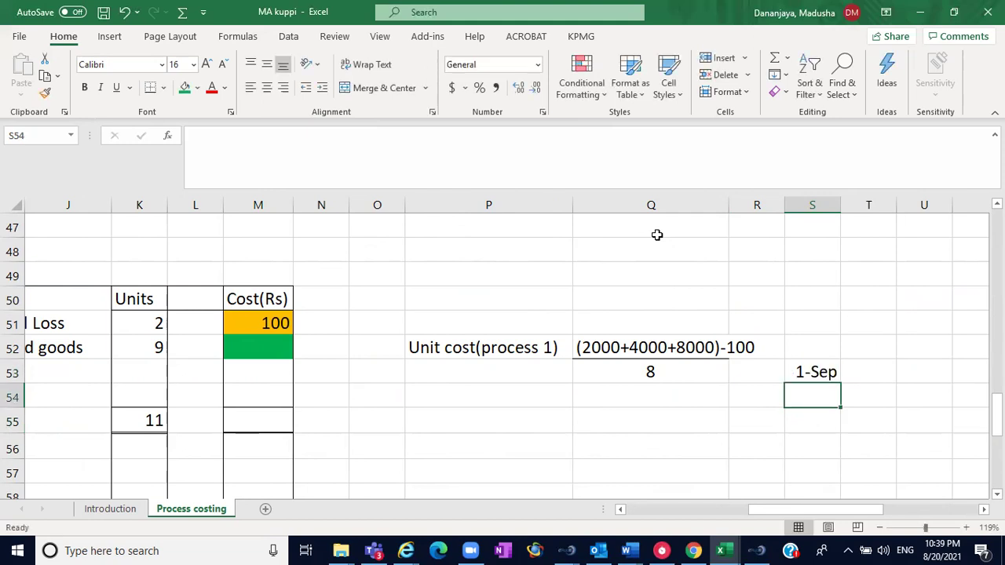
Try formatting S53 as a number with zero decimal places, using the custom format code 0.
click(842, 375)
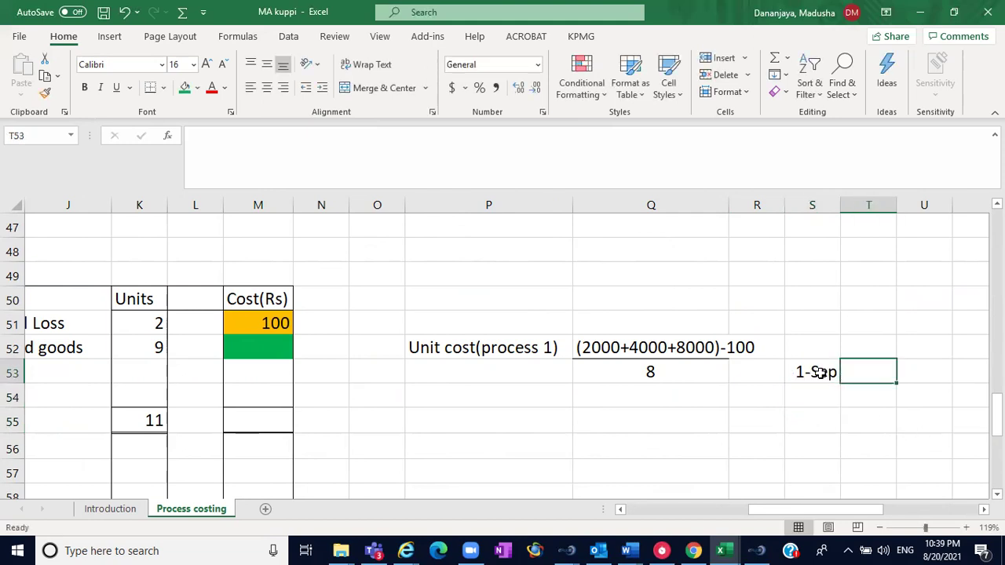
click(817, 373)
click(538, 65)
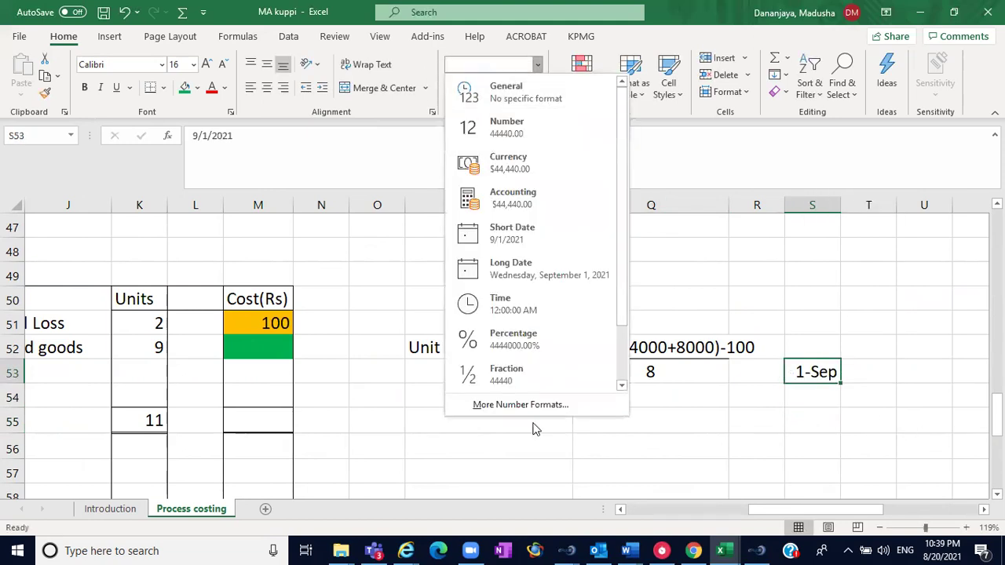
click(522, 405)
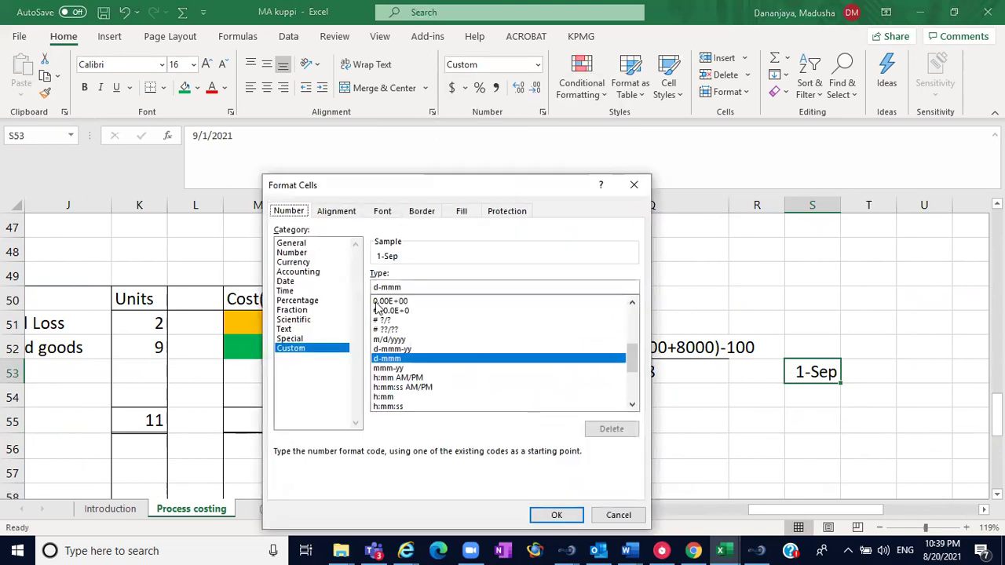
click(298, 254)
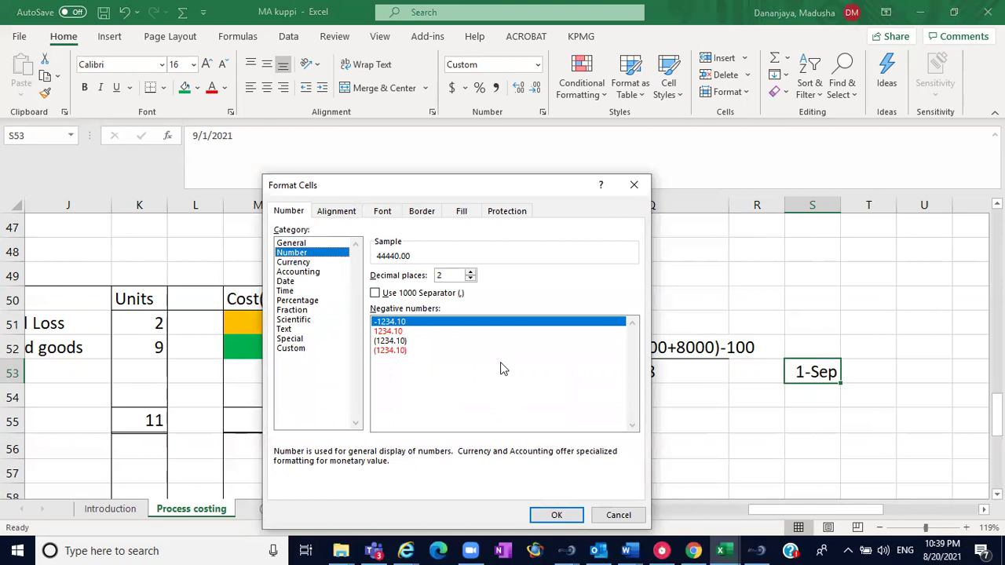
click(470, 280)
click(469, 280)
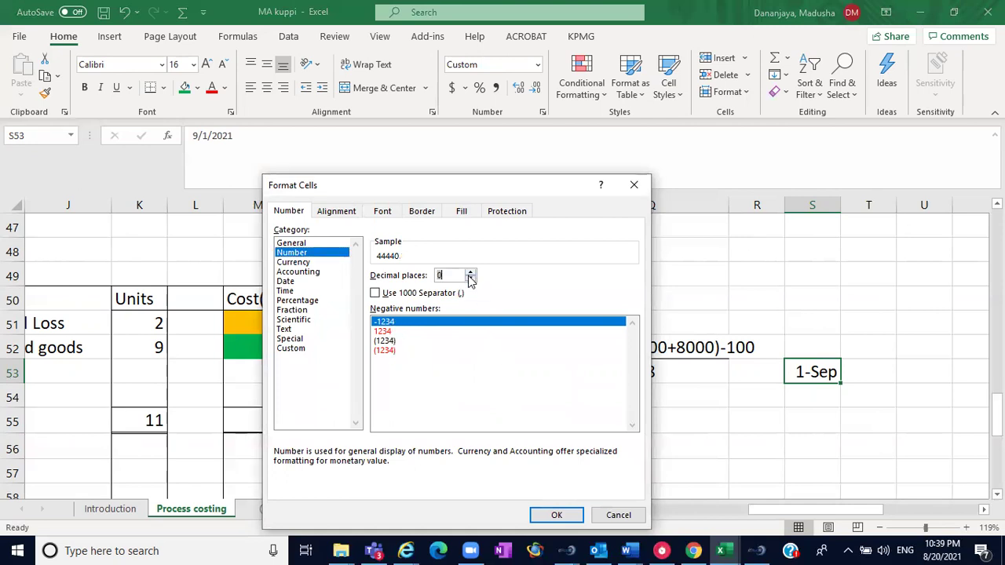
click(307, 350)
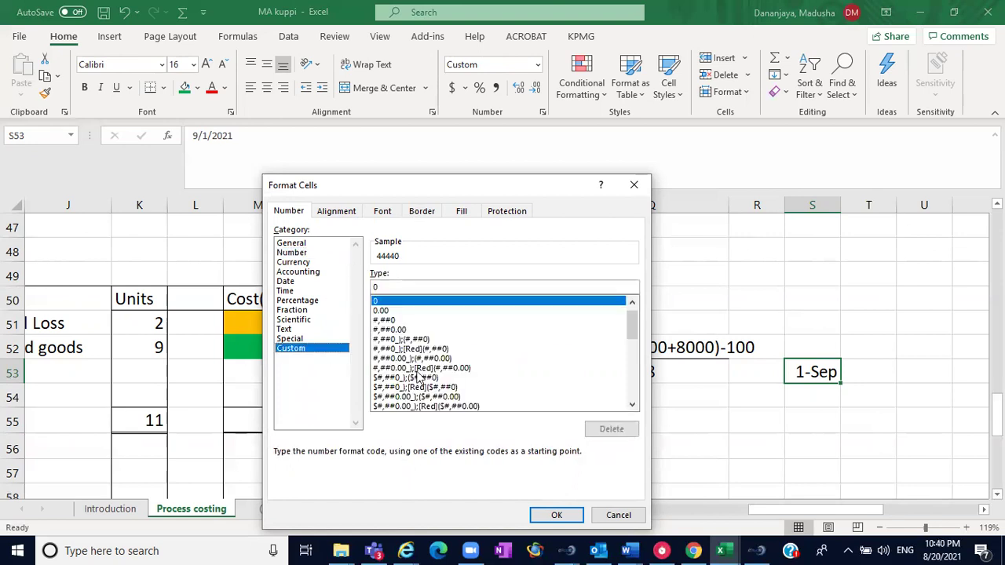
click(556, 515)
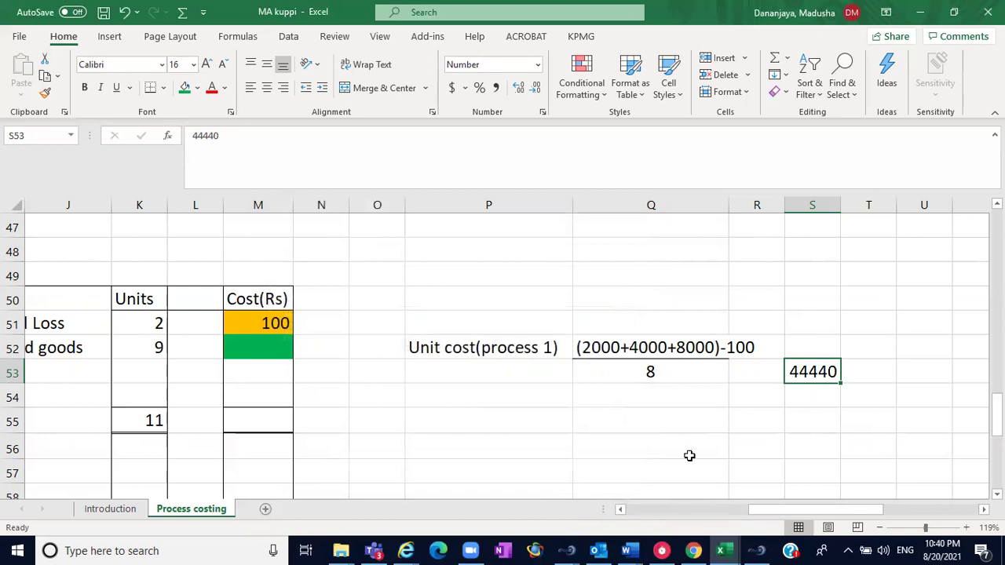
Replace the contents of S53 with 9-1 as the explanation of the denominator.
key(BackSpace)
text(9-1)
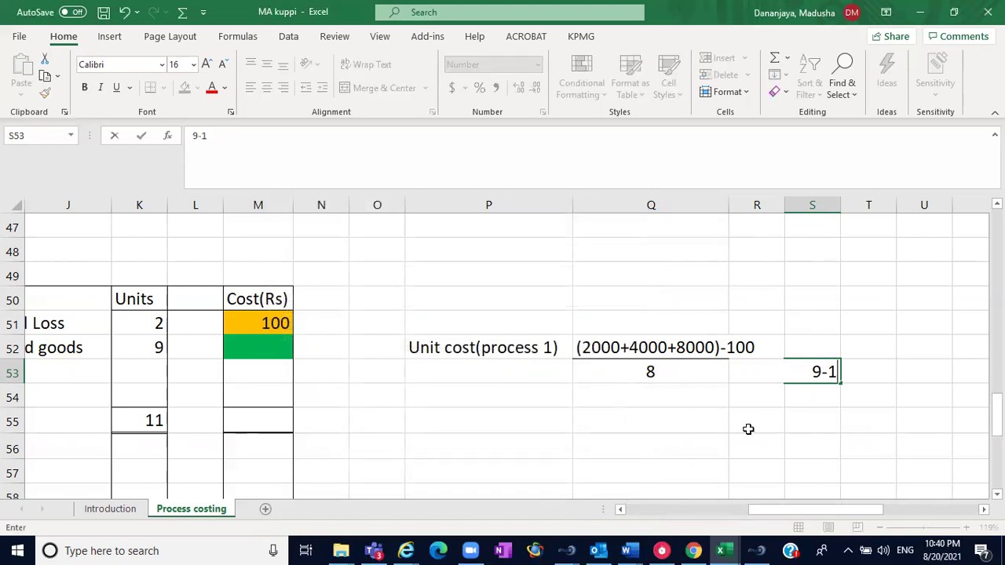
key(Return)
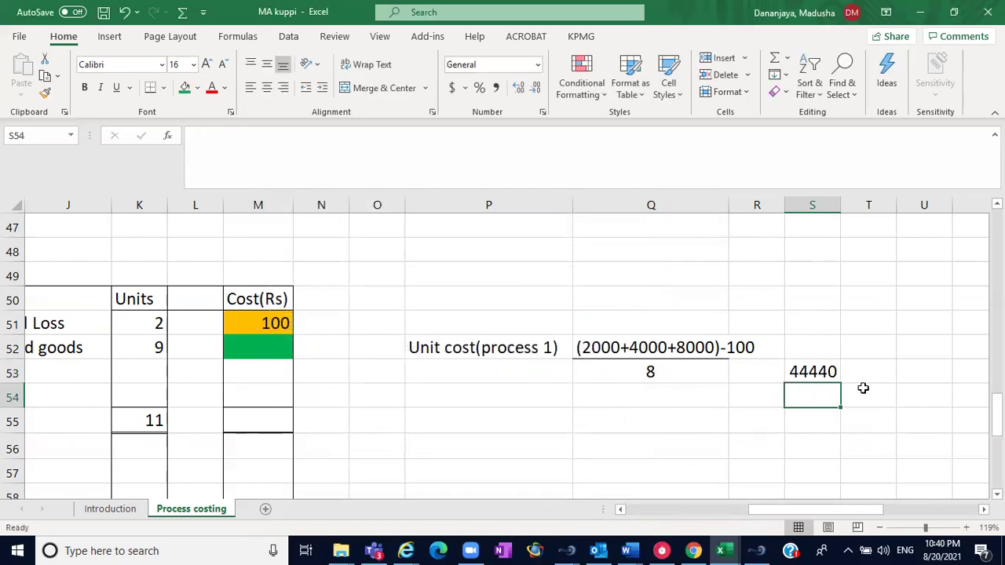
Clear the entry from S53, leaving the unit cost working without the 9-1 explanation.
click(831, 379)
key(BackSpace)
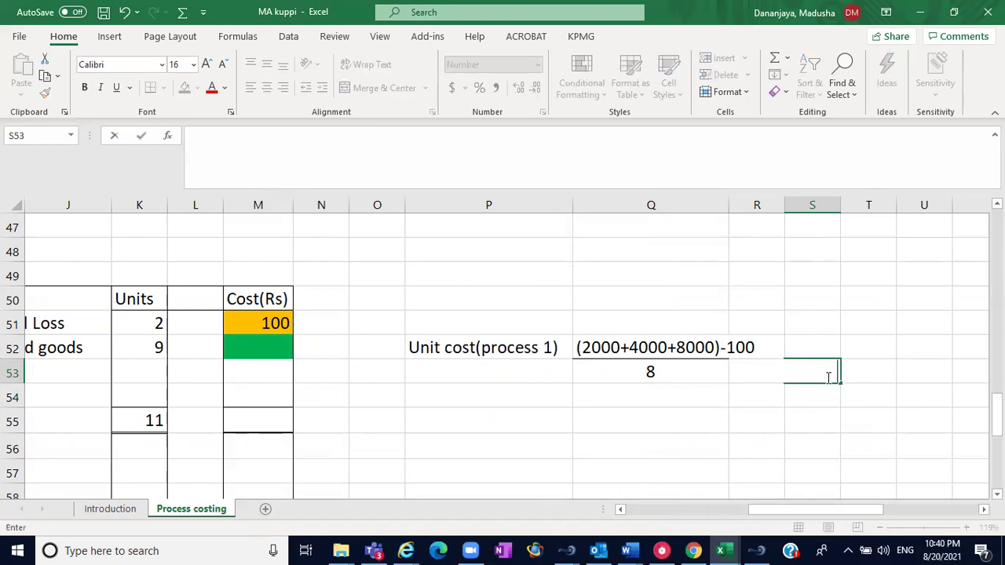
click(634, 440)
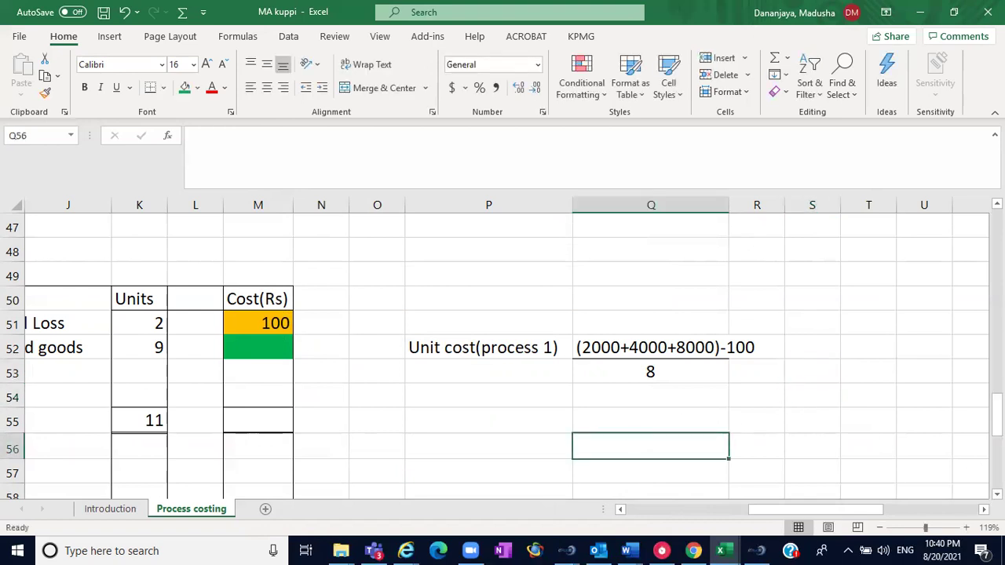
Draw a straight arrow about 1.9" wide and 0.52" high from the denominator 8 in Q53 down towards cell T55.
scroll(875, 437, down, 2)
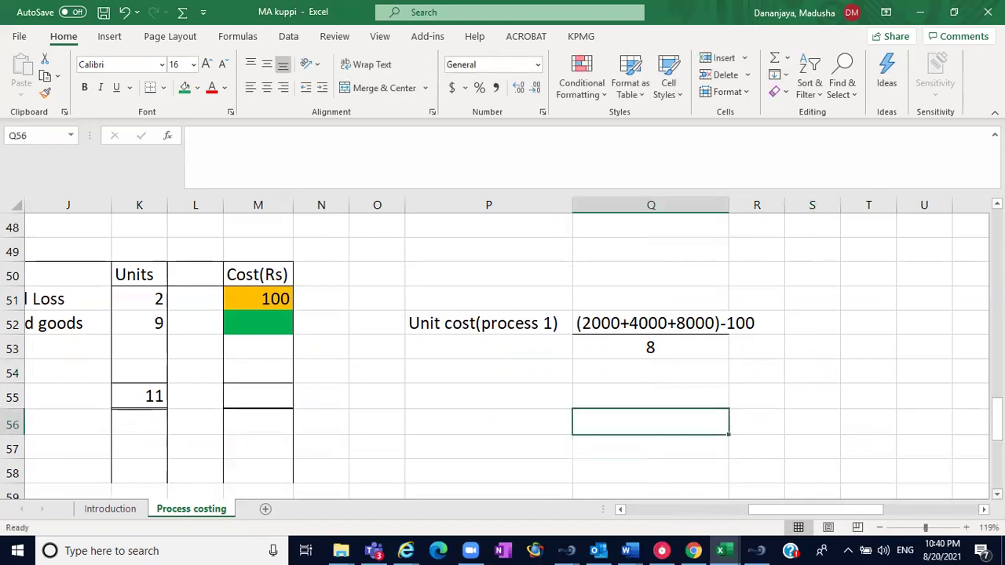
click(641, 323)
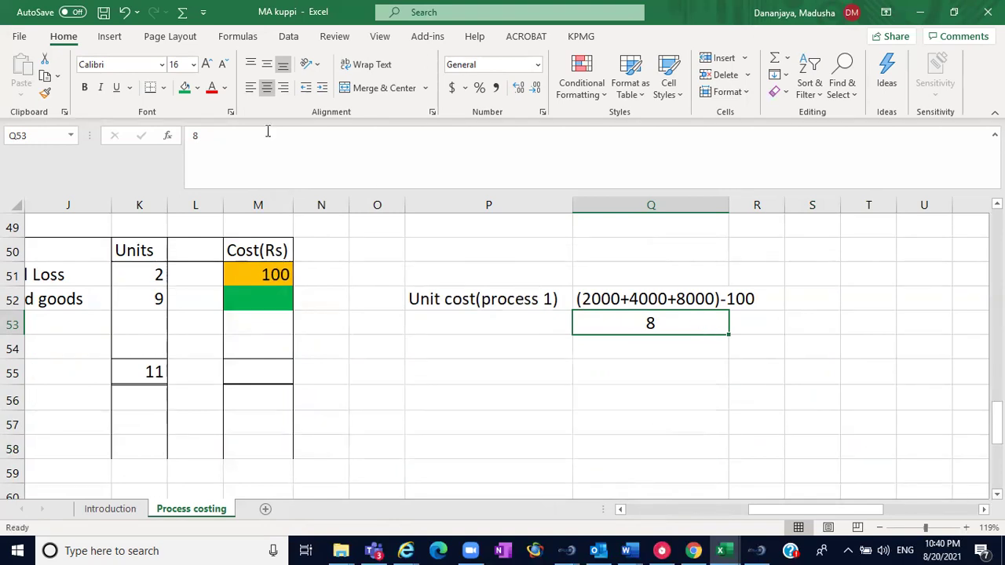
click(110, 37)
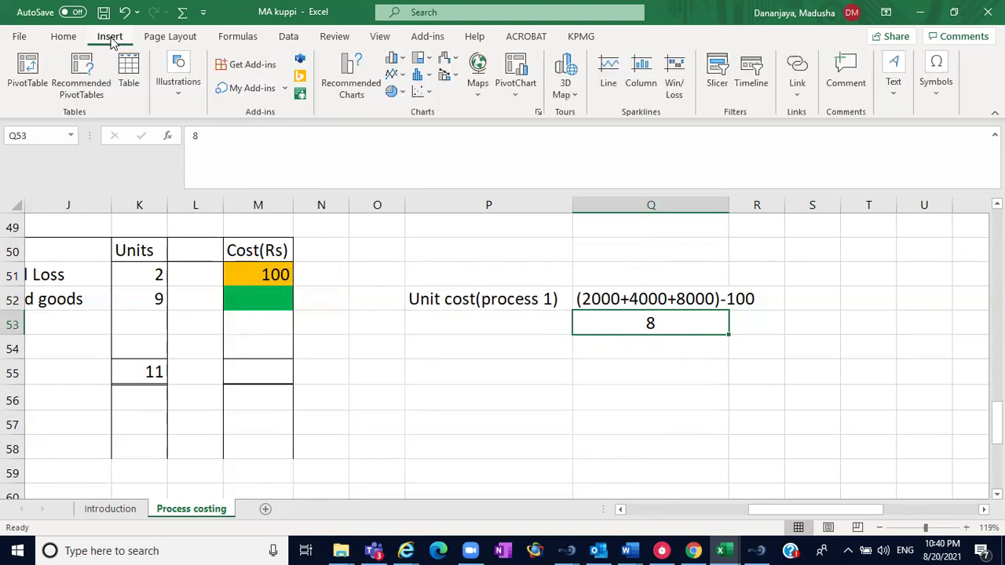
click(164, 78)
click(203, 148)
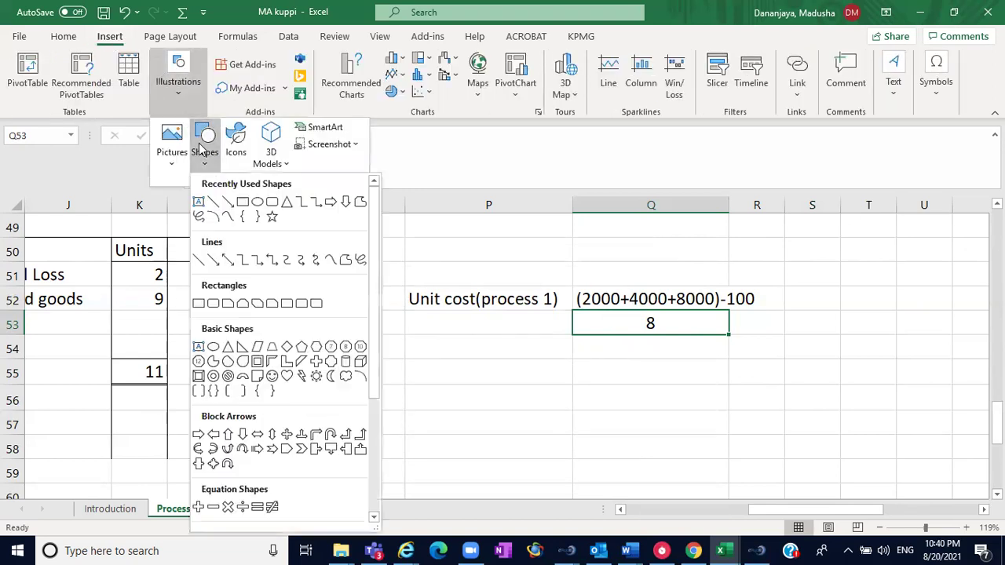
click(226, 203)
drag(675, 324, 834, 368)
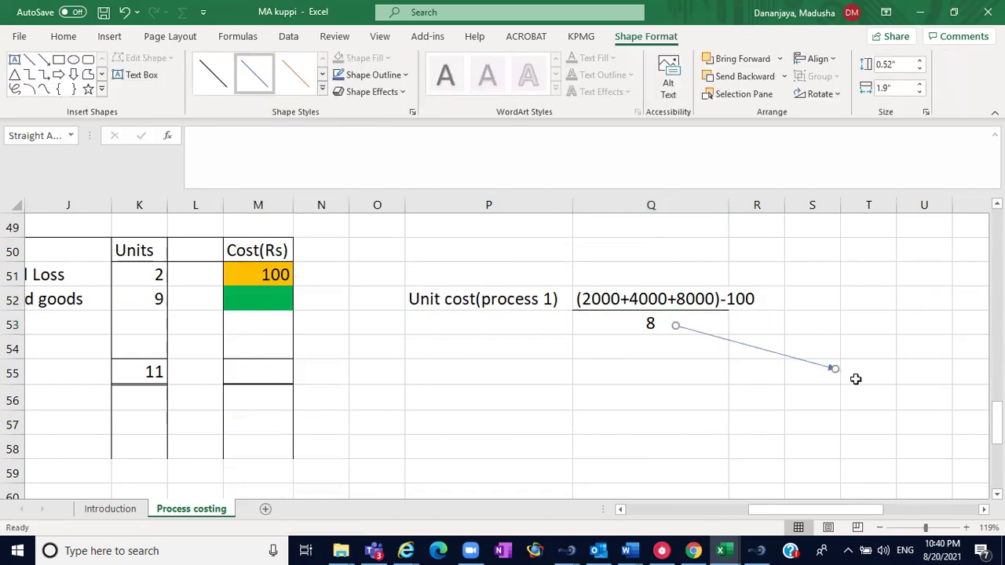
Label the arrow's end with the text Expected output in T55.
click(856, 379)
text(Expected output)
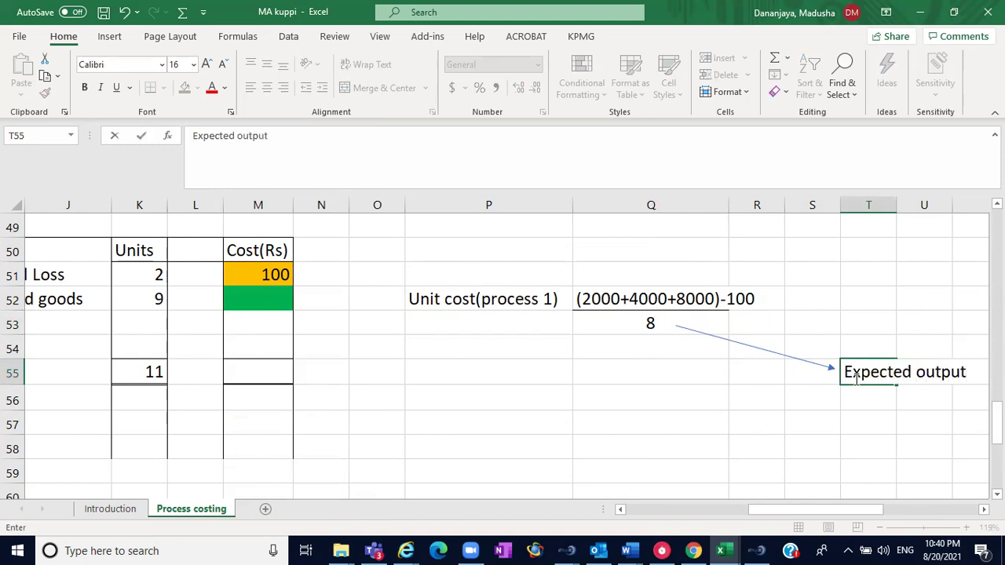
click(891, 320)
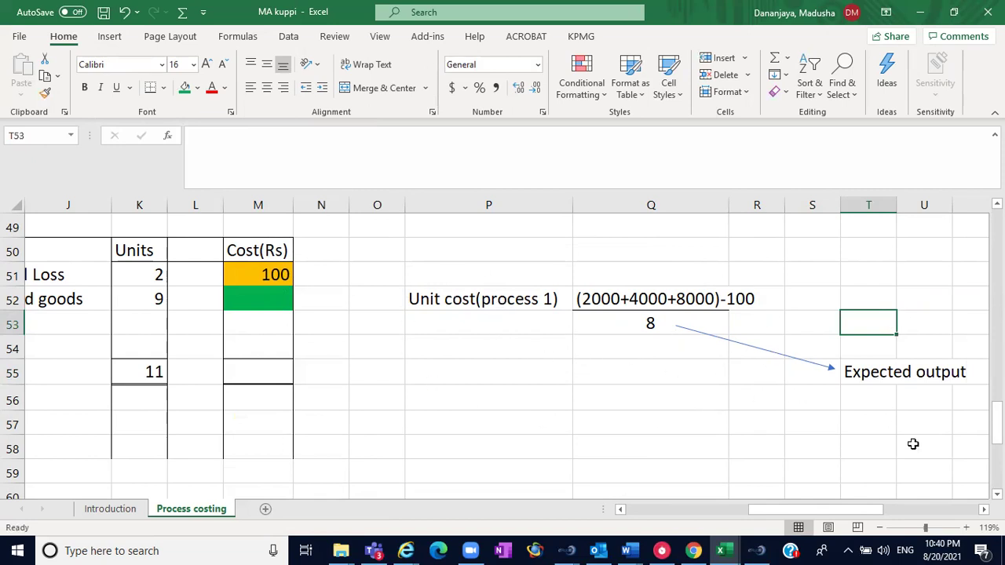
Enter 1737.5 in L52 as the unit cost of the finished goods in Process Account 1.
click(621, 512)
click(621, 511)
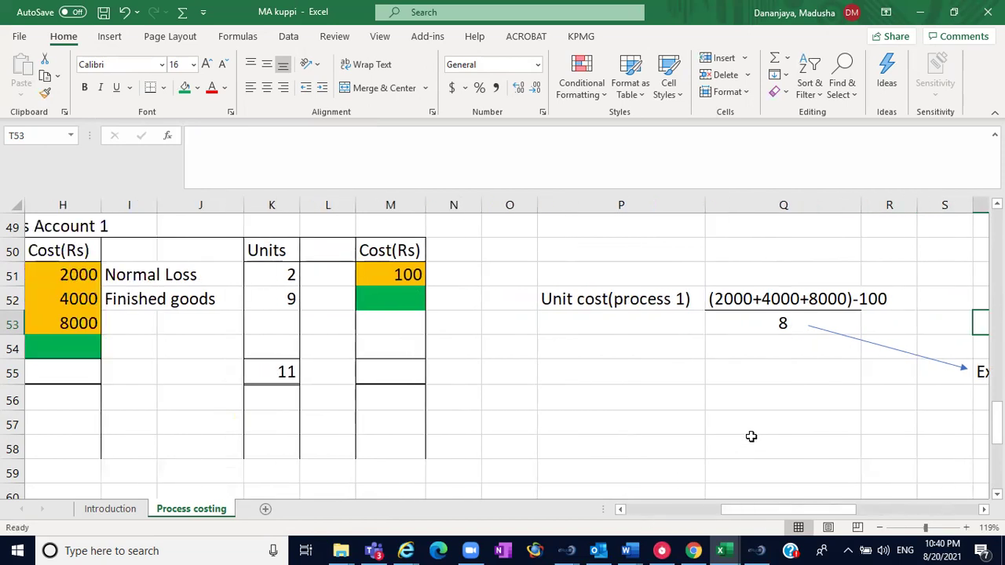
click(731, 380)
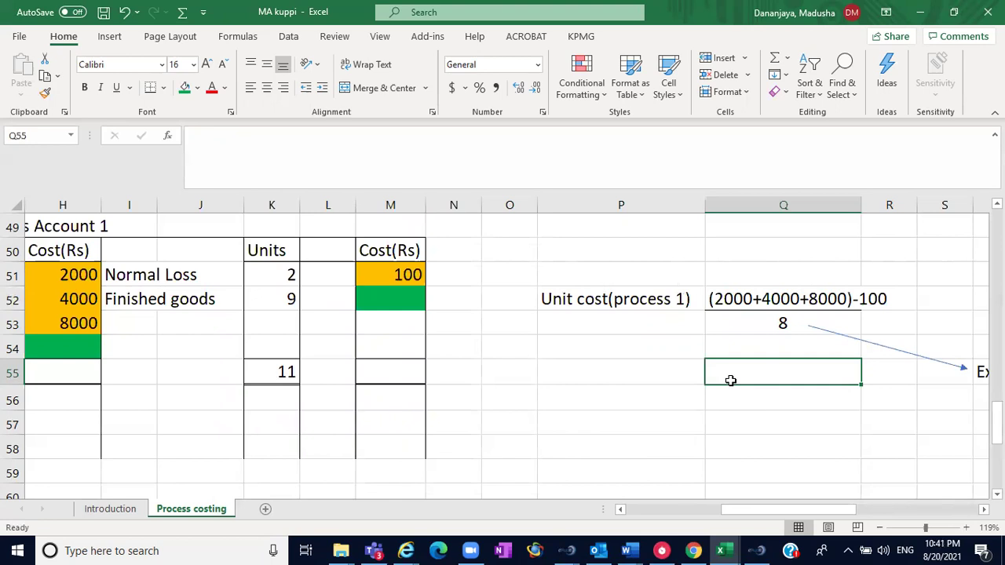
drag(995, 422, 996, 458)
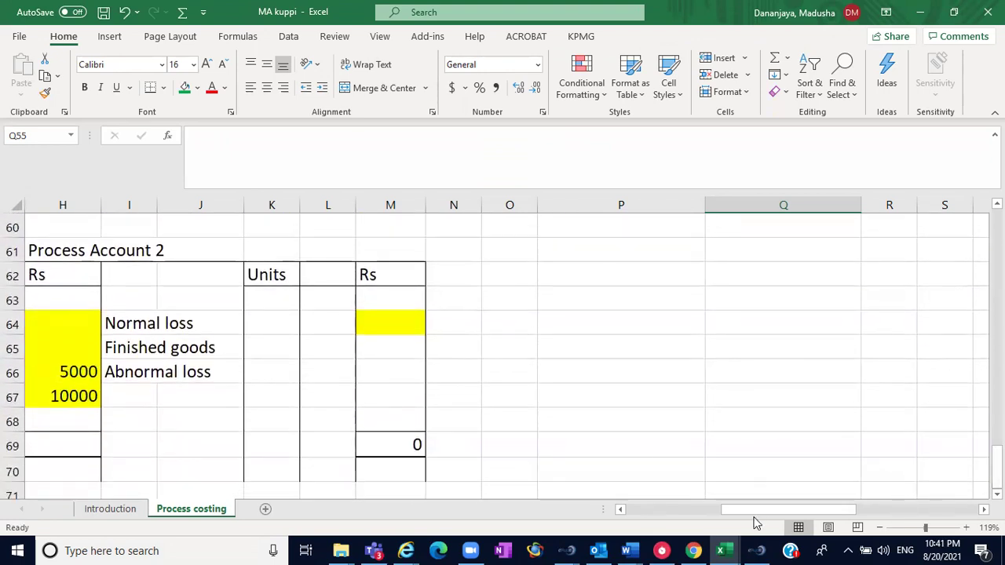
drag(746, 515, 736, 508)
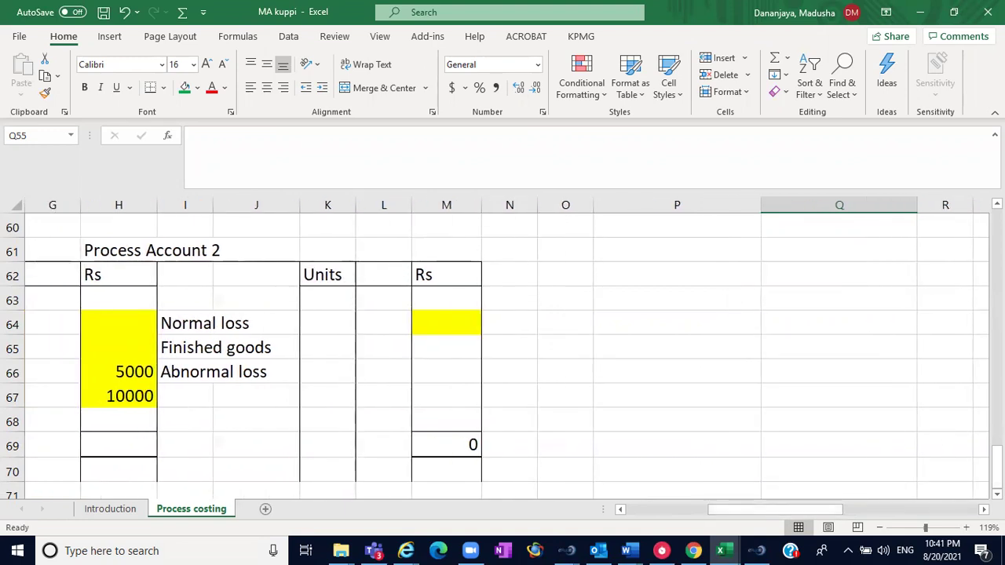
click(668, 508)
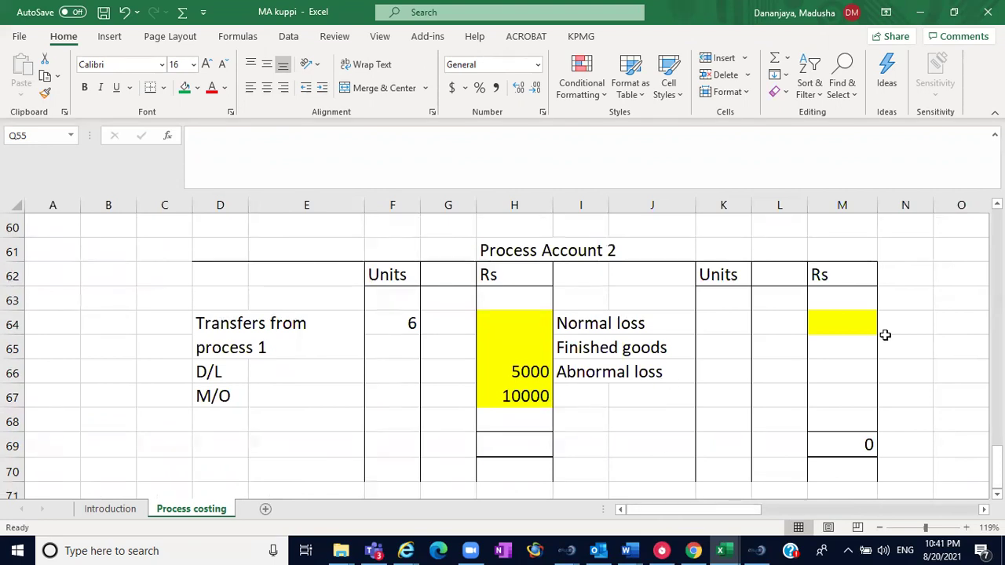
scroll(837, 312, up, 4)
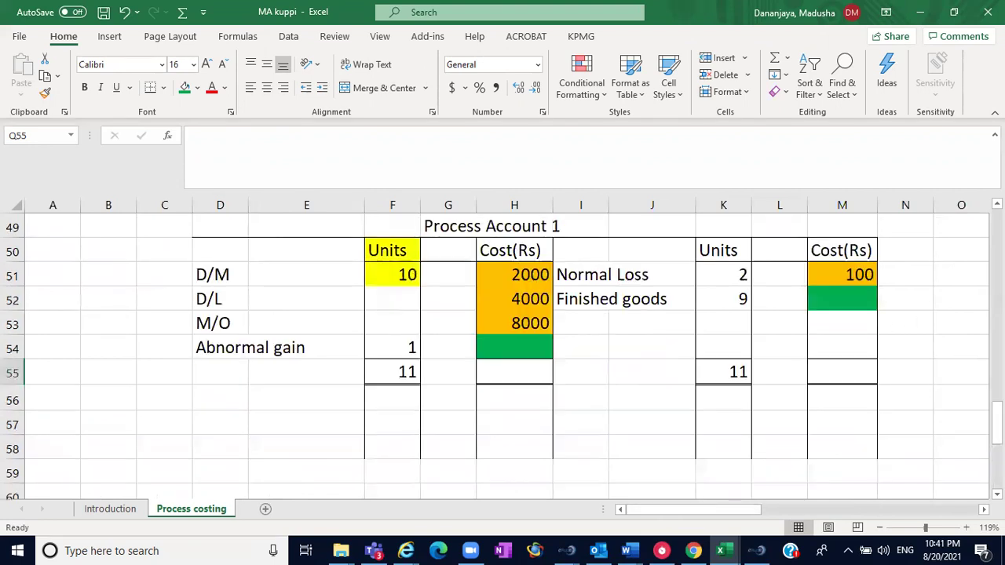
click(774, 299)
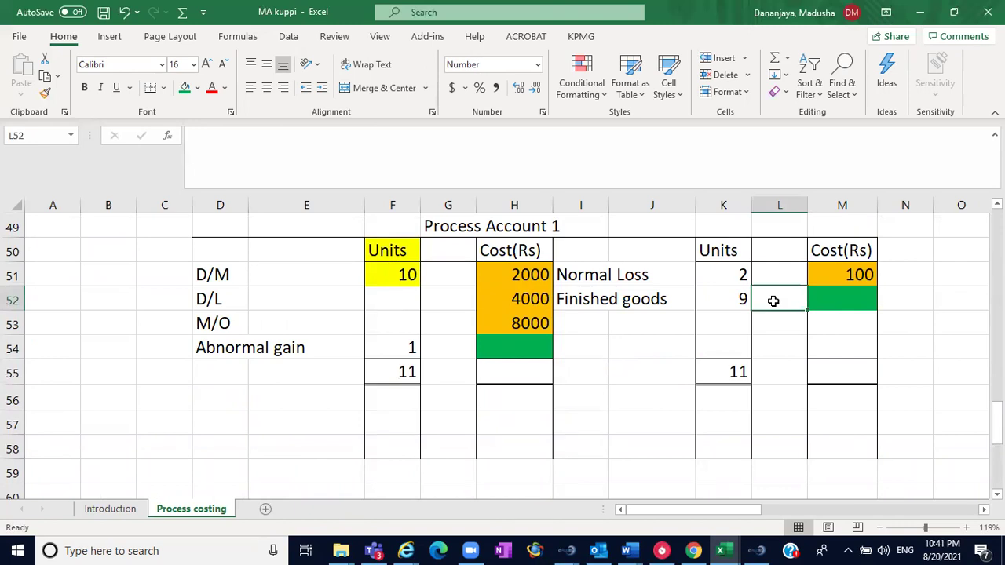
text(173)
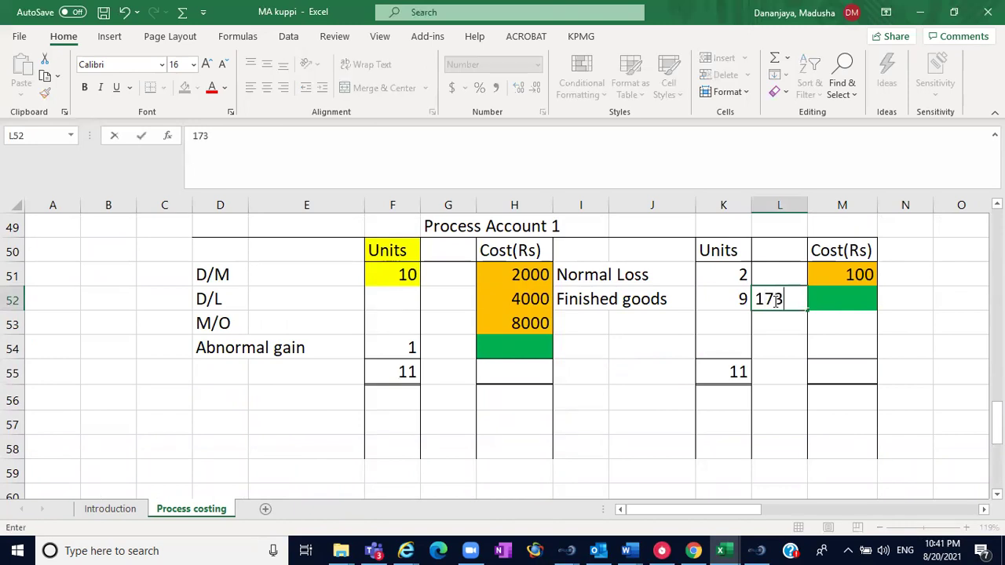
text(7.5)
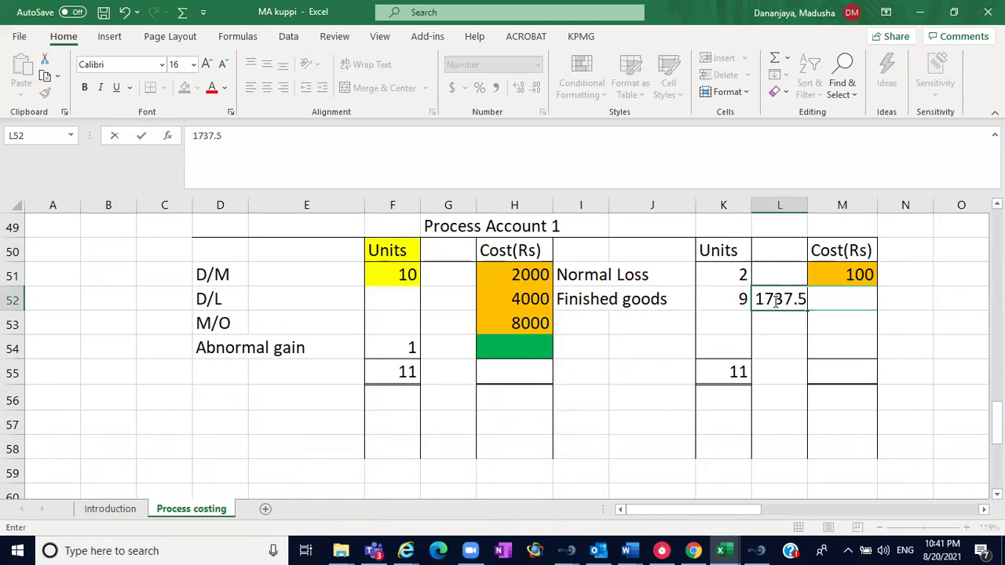
Enter 1737.5 in G54 as the unit cost of the abnormal gain.
click(439, 347)
text(1)
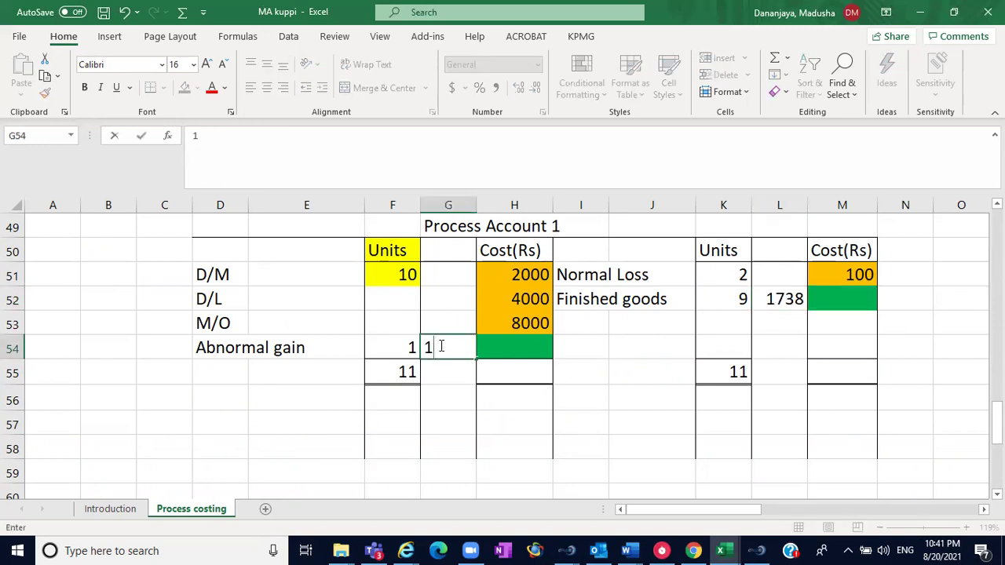
text(737.5)
click(554, 454)
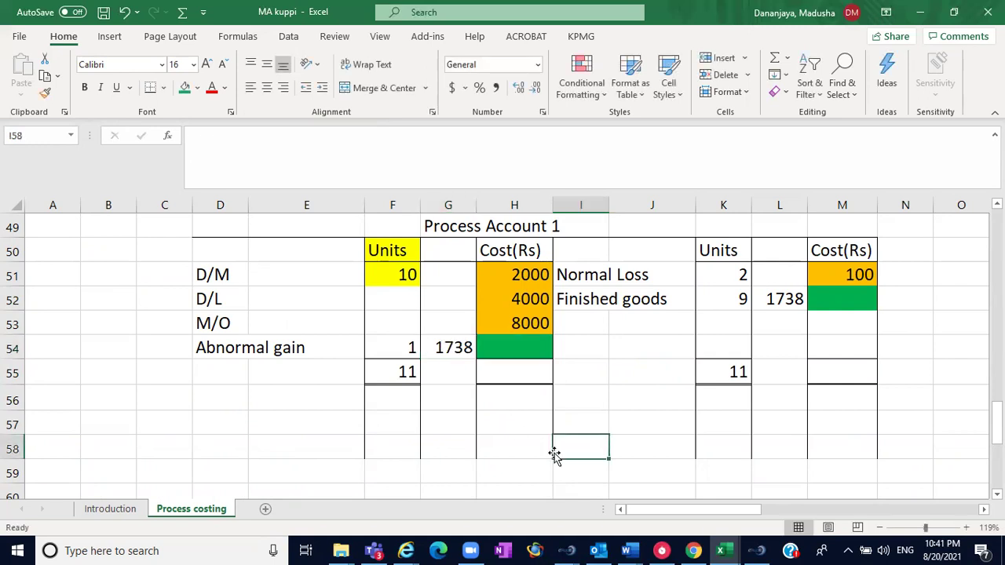
click(693, 377)
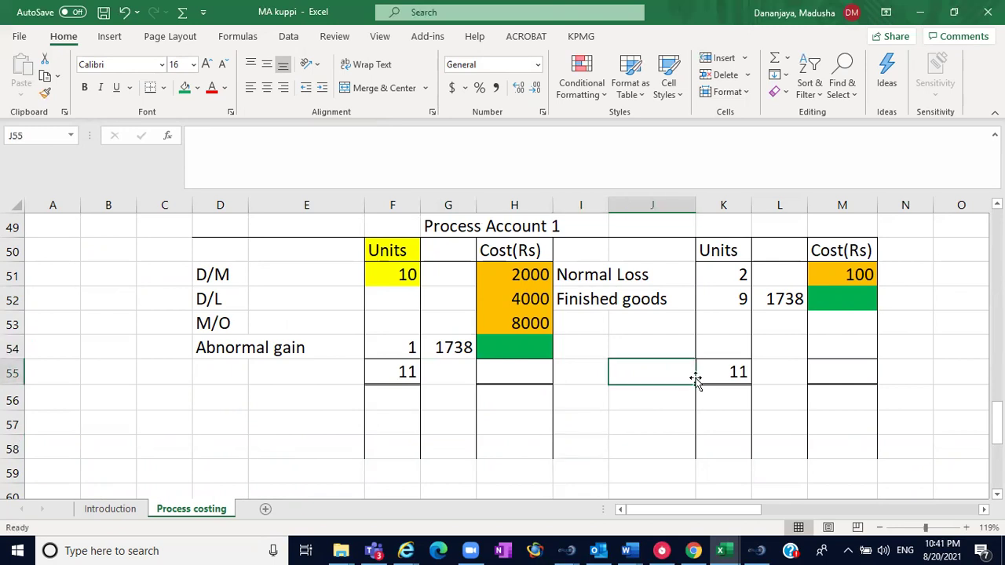
Calculate the finished goods cost in M52 with the formula =K52*L52.
click(823, 298)
text(=)
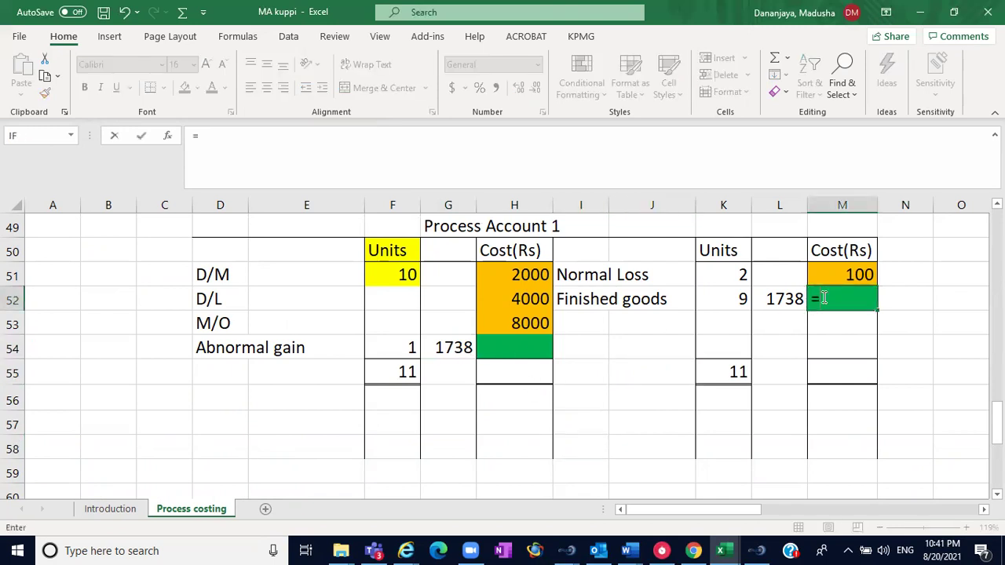
click(746, 299)
text(*)
click(781, 297)
key(Return)
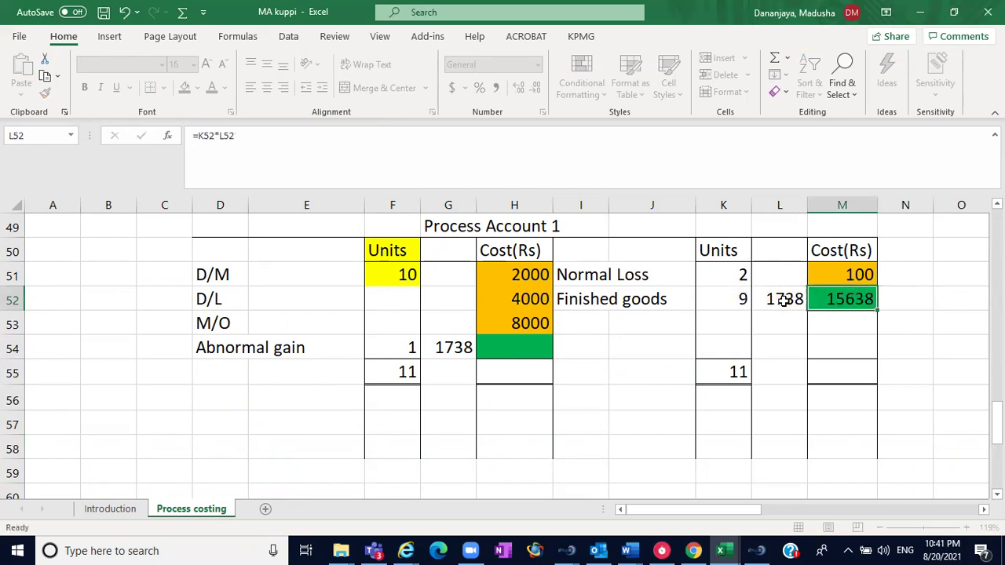
Calculate the abnormal gain cost in H54 with the formula =F54*G54.
click(528, 339)
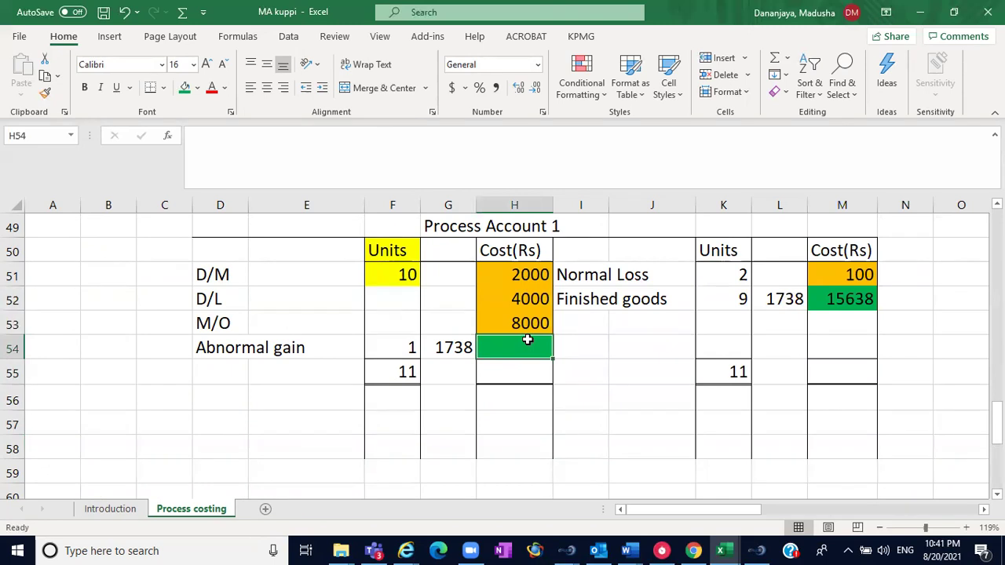
text(=)
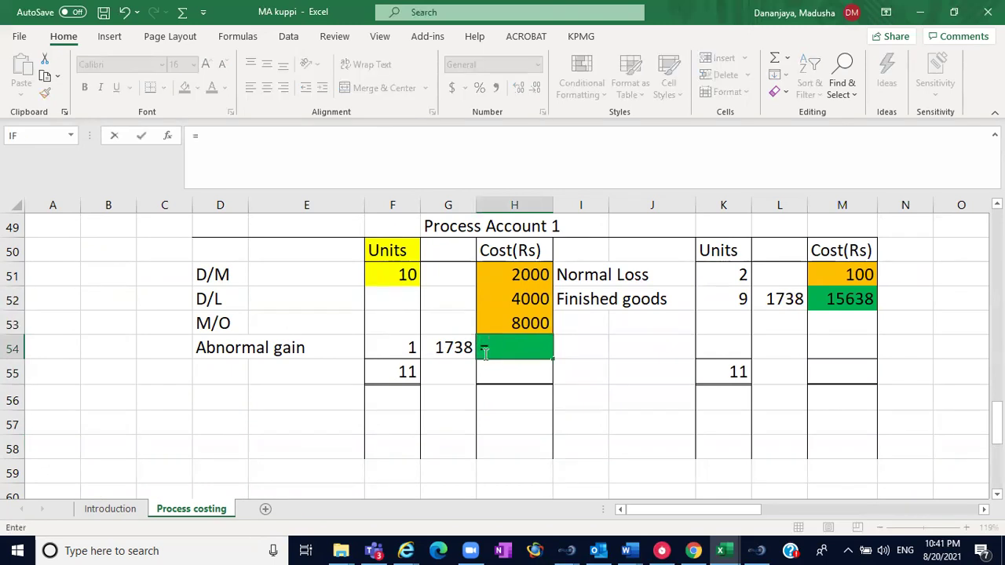
click(402, 344)
text(*)
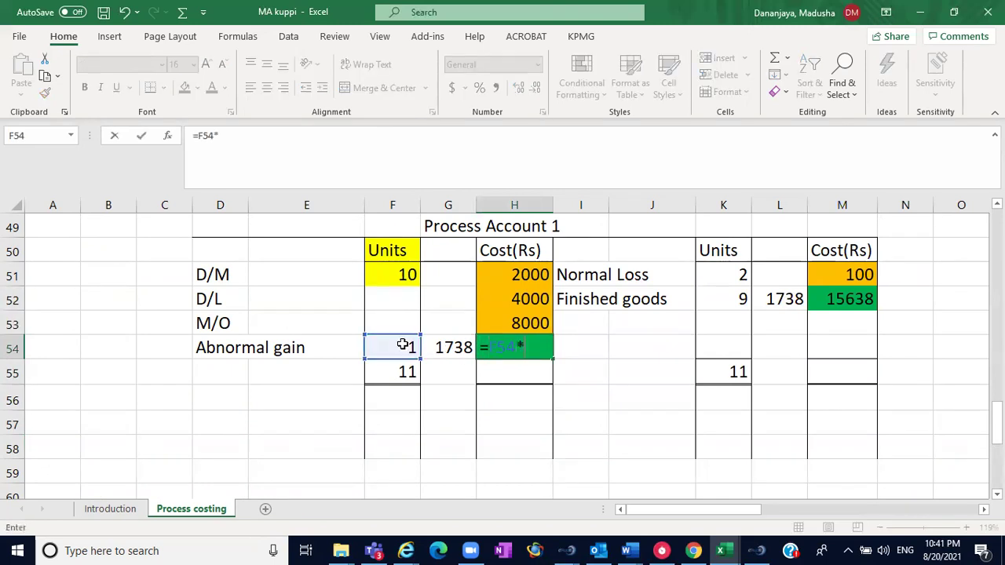
click(432, 345)
key(Return)
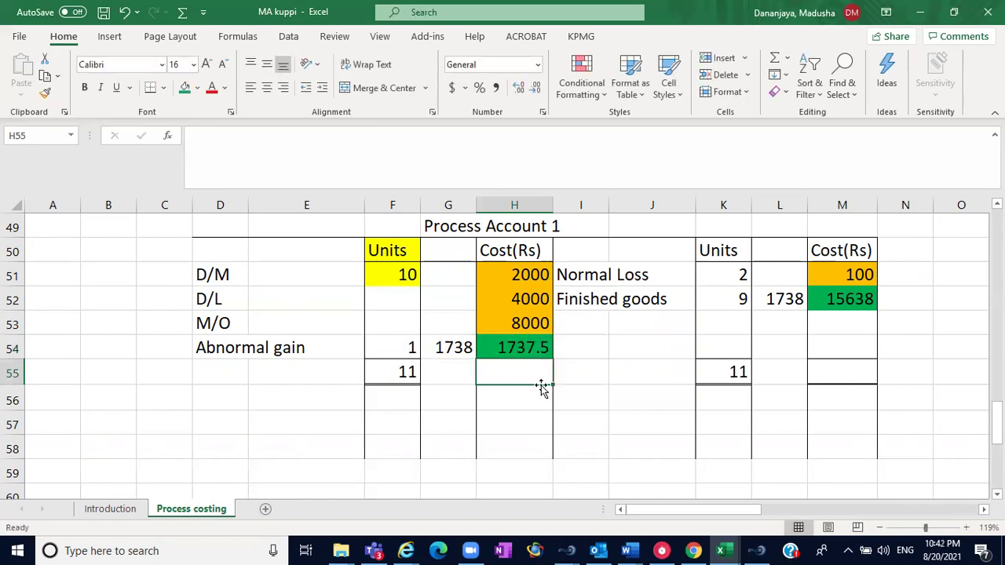
Compare the abnormal gain's unit cost in G54 with the finished goods unit cost in L16 of the earlier Process Account 1.
click(453, 351)
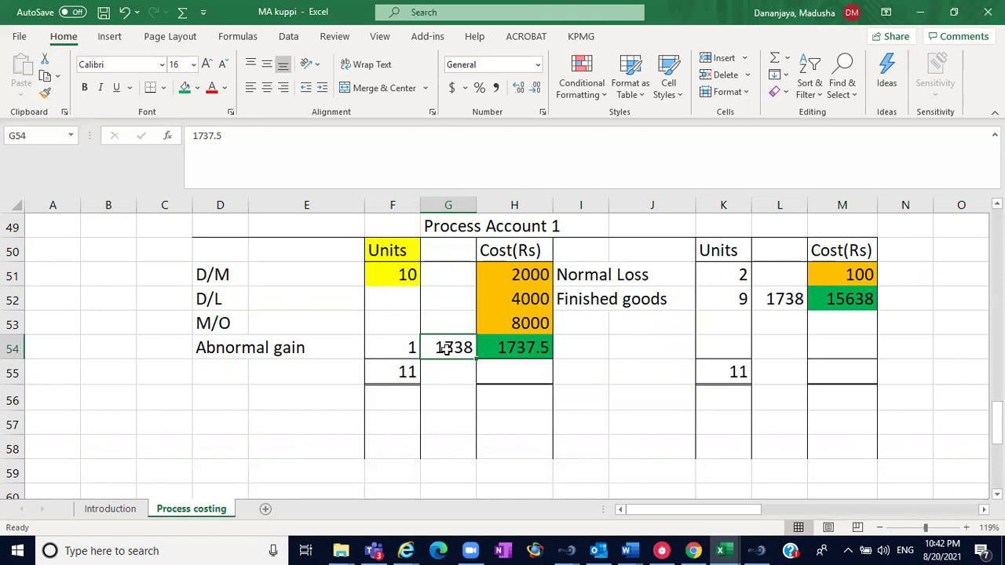
scroll(978, 298, up, 15)
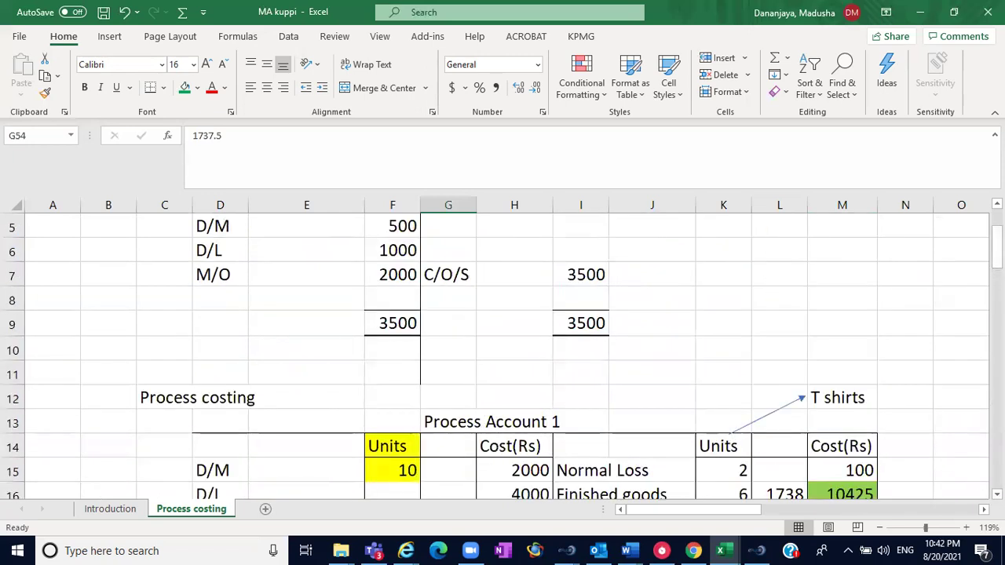
scroll(970, 474, down, 3)
scroll(941, 457, down, 1)
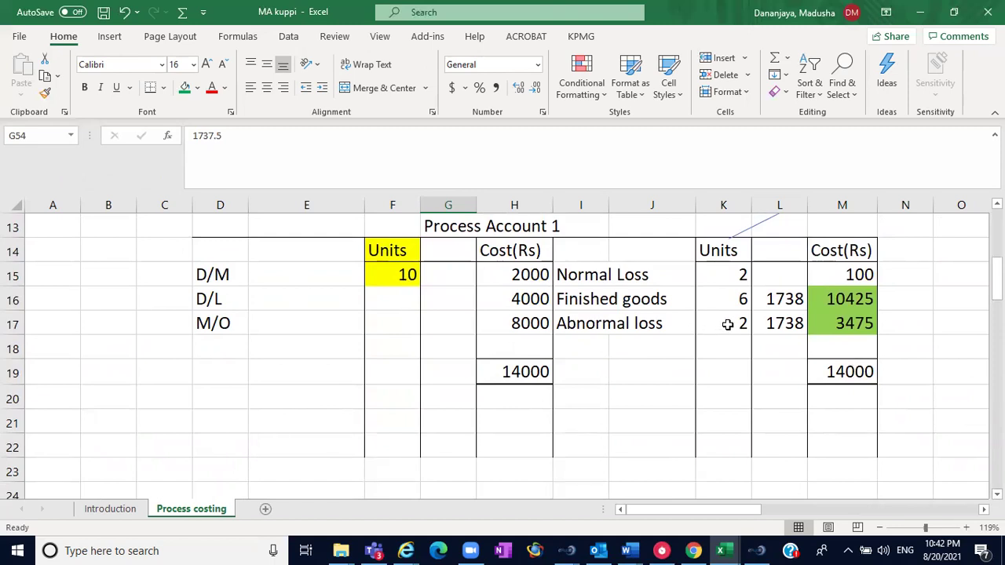
click(790, 306)
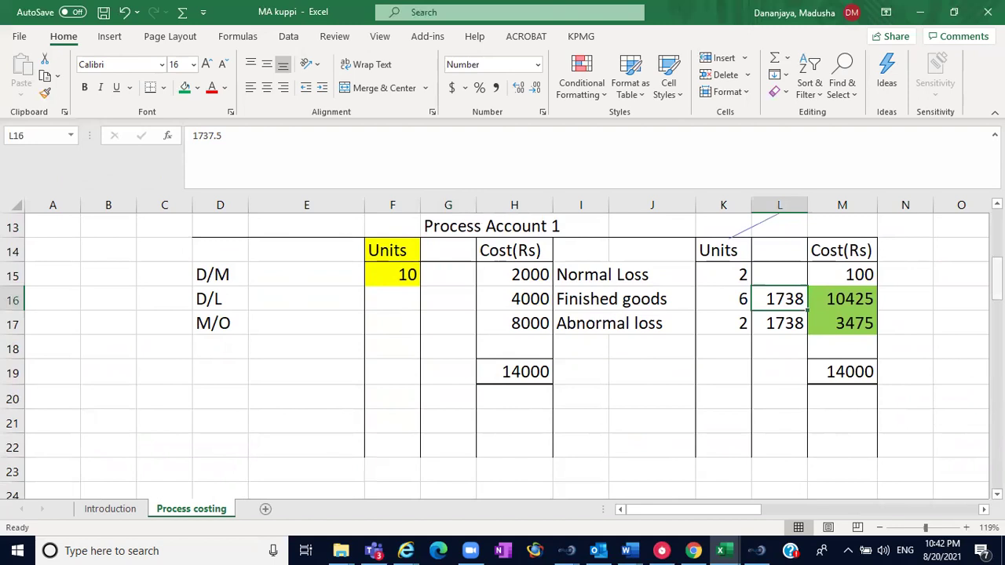
Total both cost columns of the abnormal gain Process Account 1 with =SUM(H51:H54) in H55 and =SUM(M51:M54) in M55.
drag(997, 281, 997, 416)
click(519, 375)
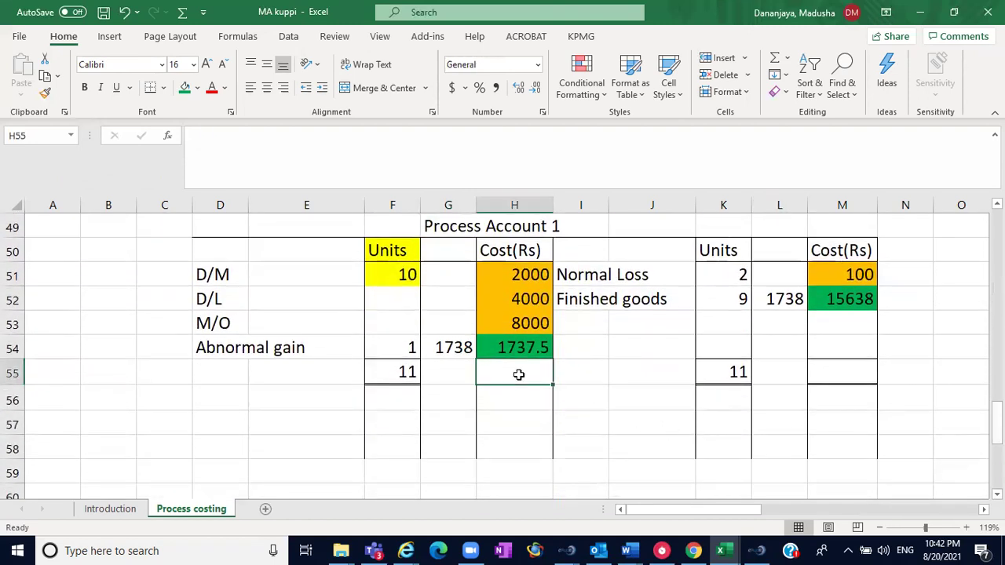
key(alt+equal)
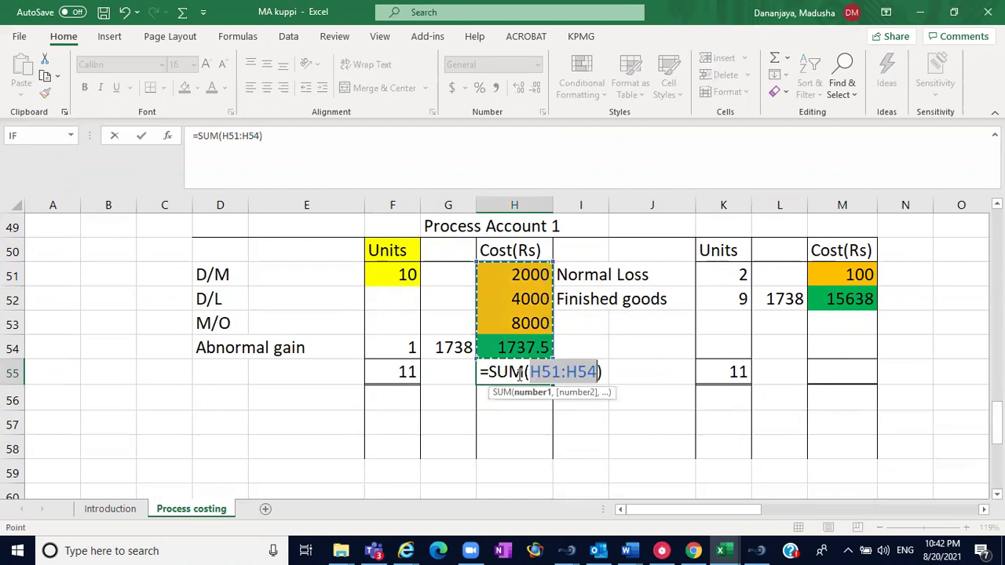
key(Return)
click(819, 374)
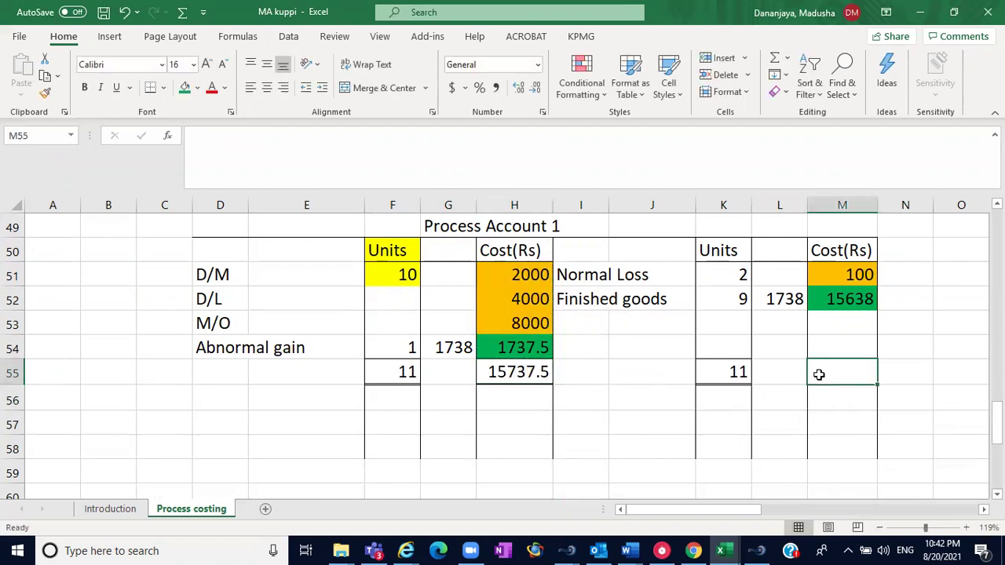
key(alt+equal)
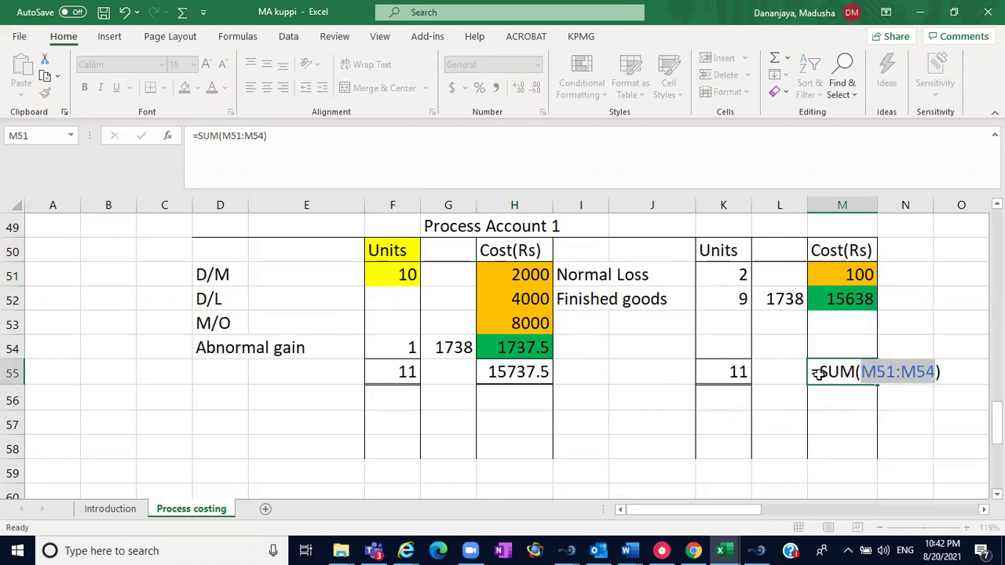
key(Return)
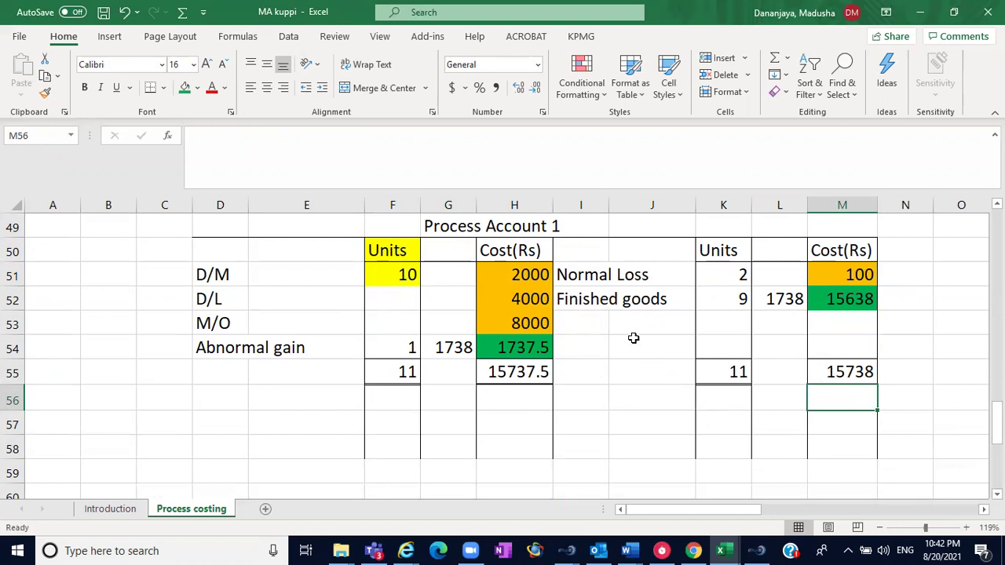
Remove the decimal place from the displayed abnormal gain cost in H54.
click(525, 346)
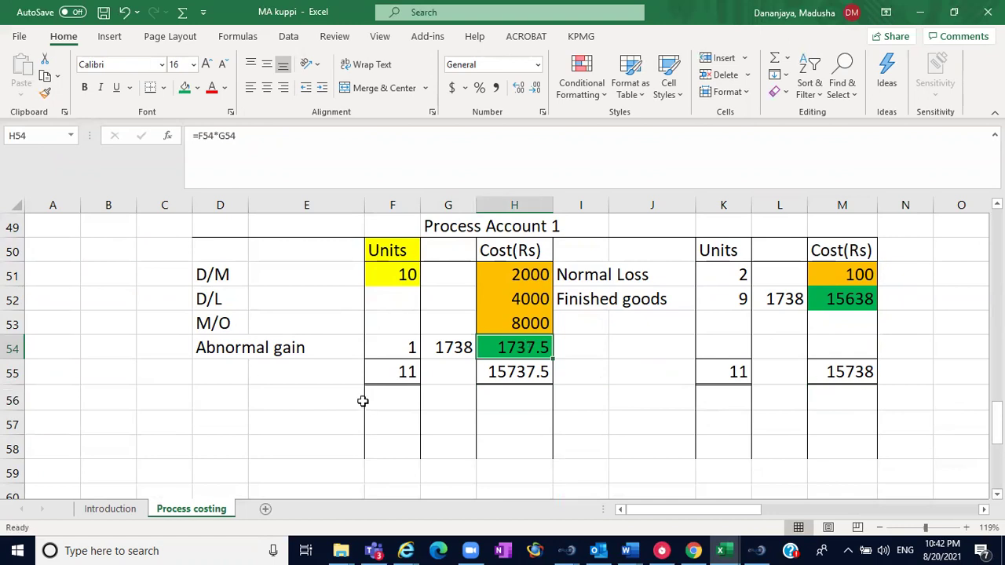
click(526, 372)
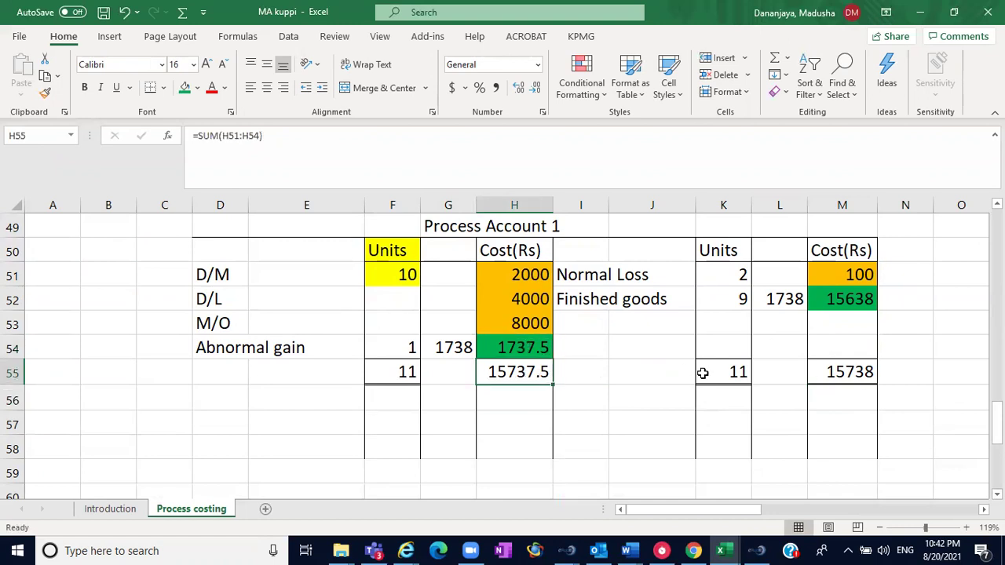
click(831, 369)
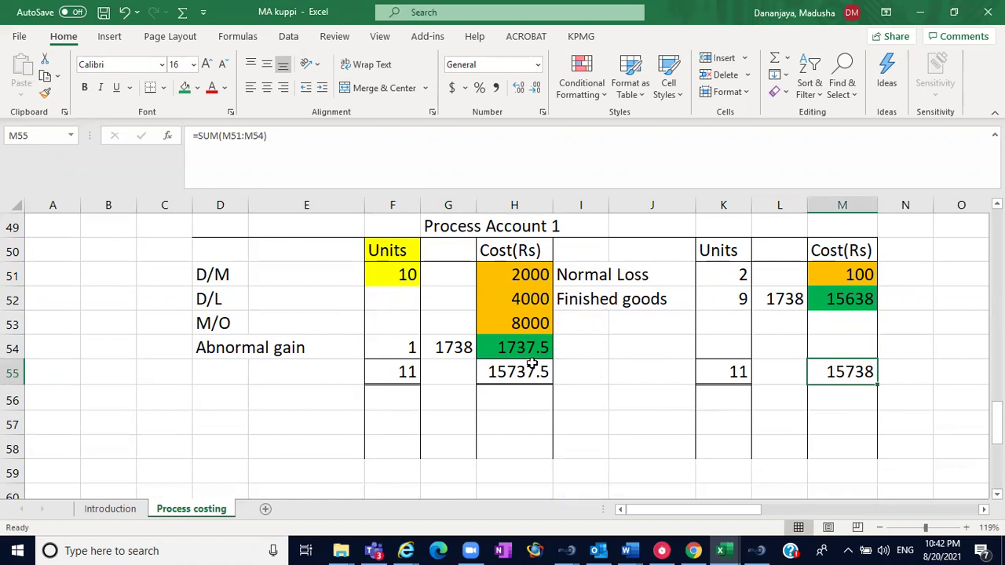
click(456, 350)
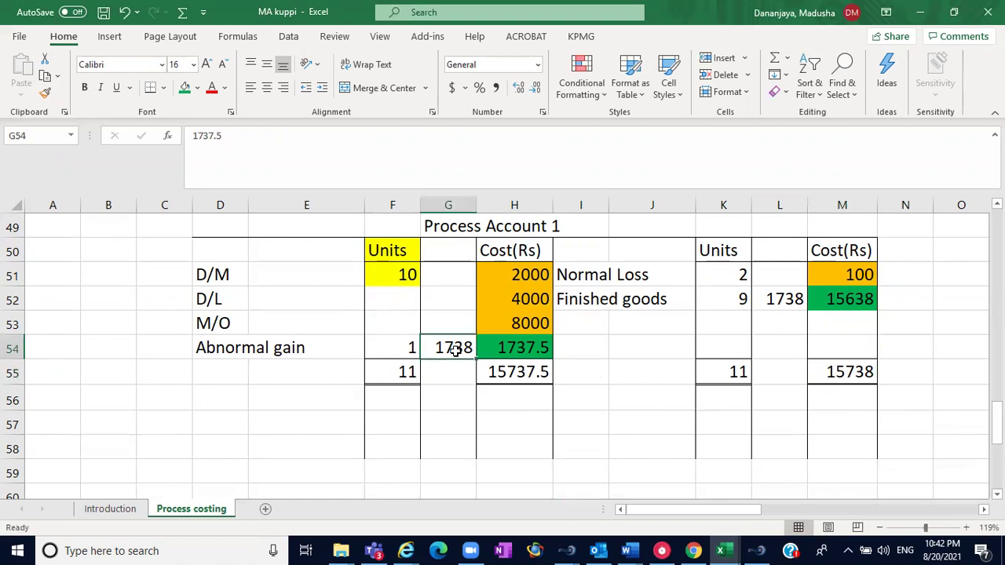
click(509, 347)
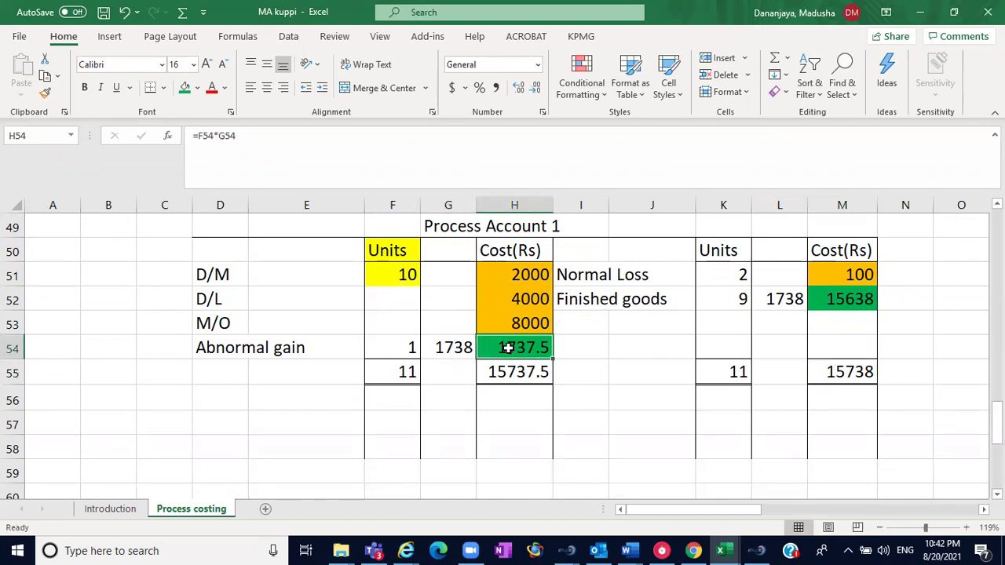
click(534, 89)
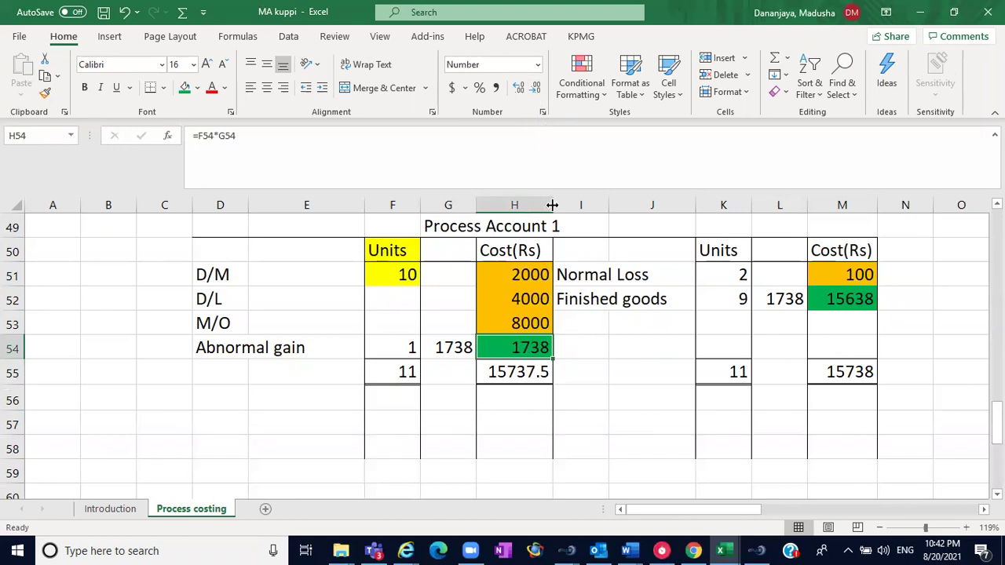
click(601, 424)
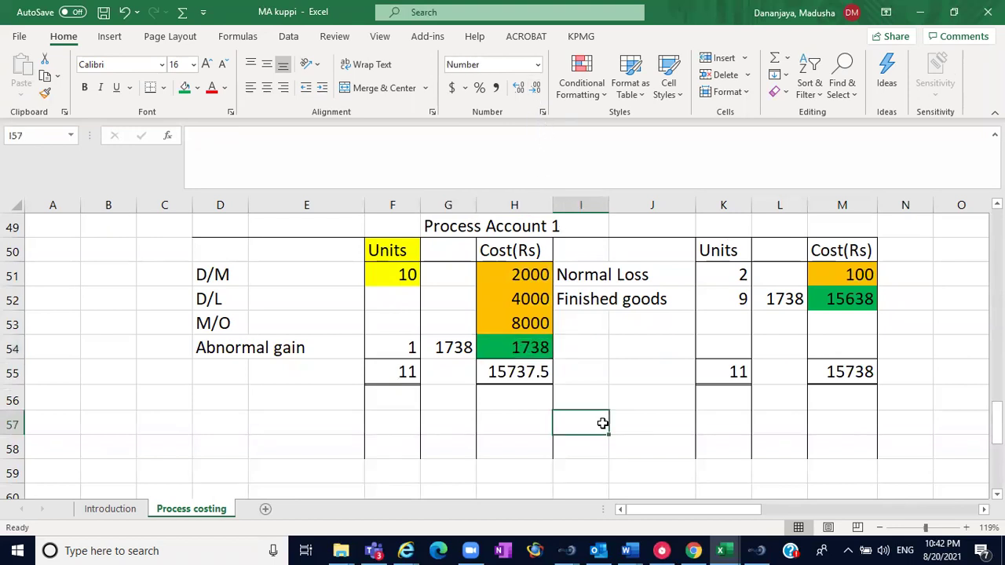
Display the debit-side cost total in H55 as a whole number.
click(540, 372)
double_click(540, 372)
key(Return)
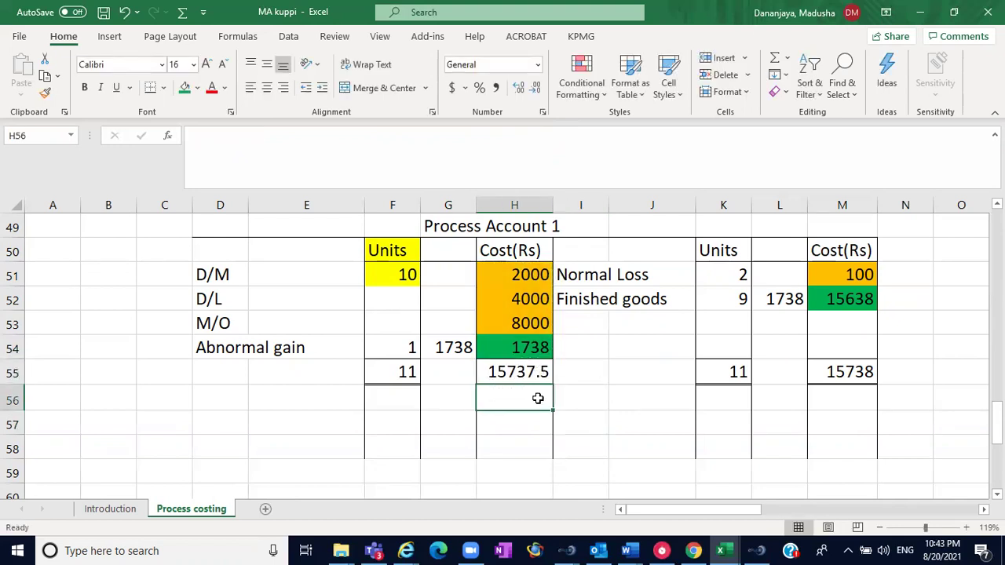
click(532, 380)
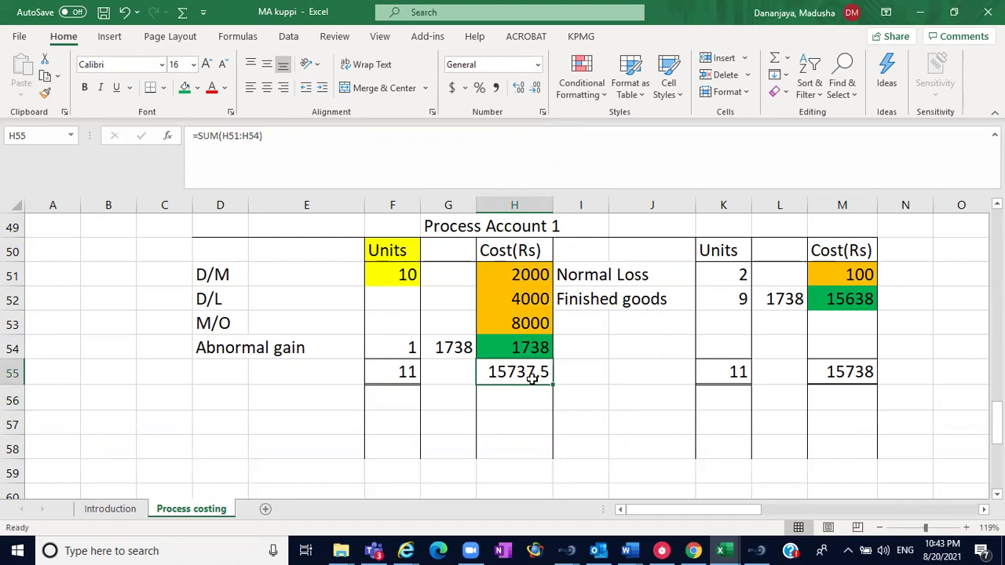
click(541, 87)
click(680, 396)
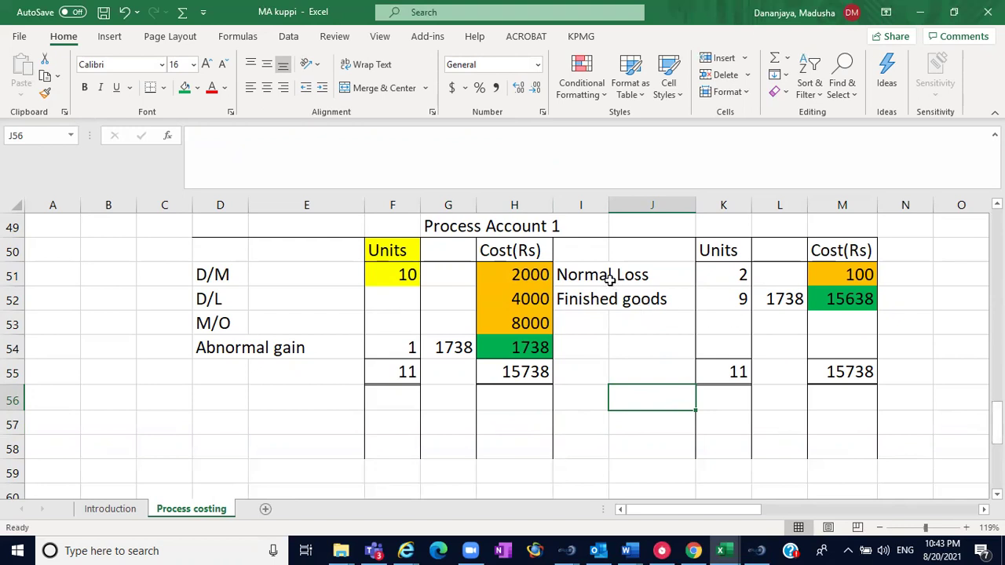
Copy the scrap value (Asset) and Abnormal loss accounts from E36:M39 to D73, below the second Process Account 2.
scroll(503, 353, down, 5)
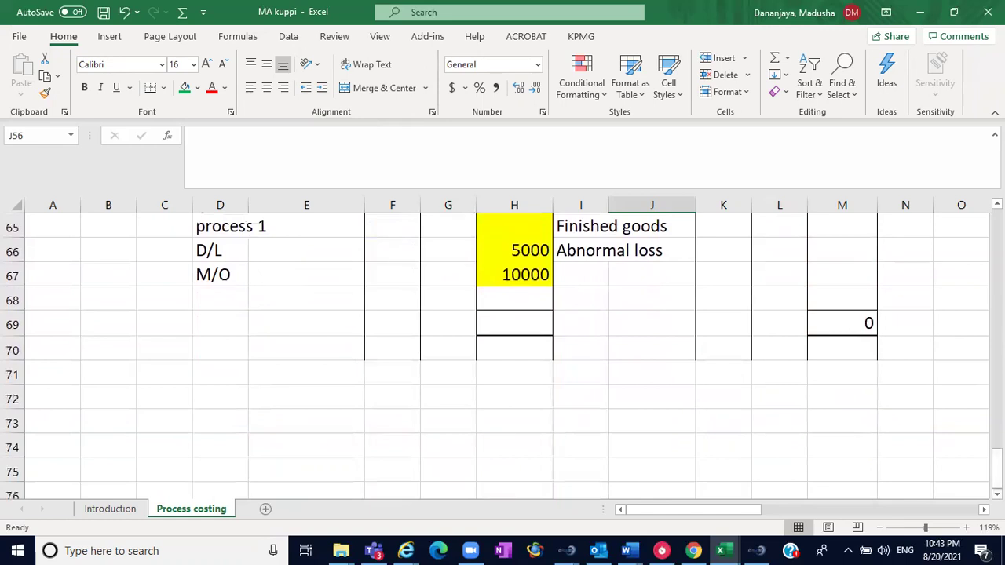
scroll(503, 354, up, 11)
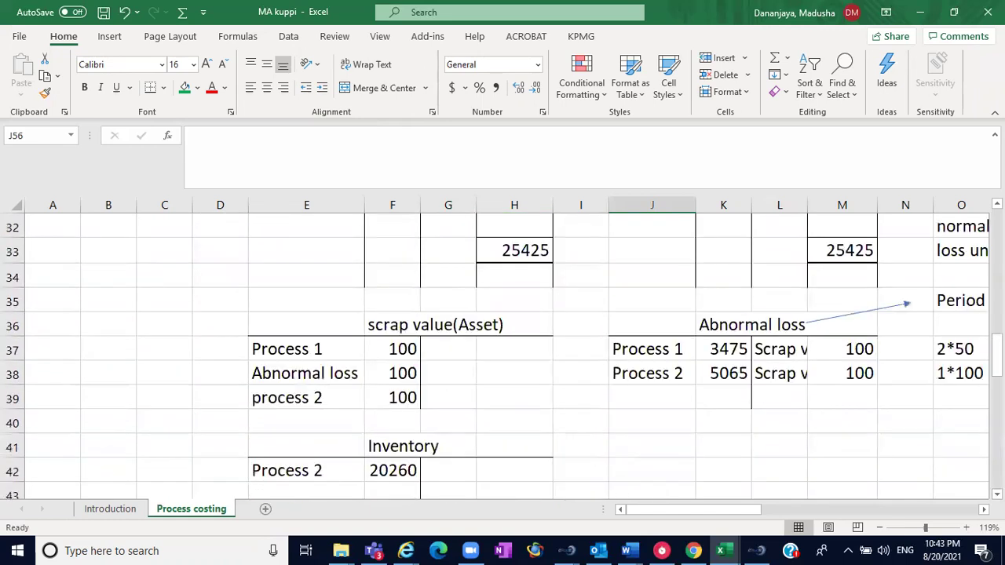
click(299, 323)
drag(299, 323, 505, 346)
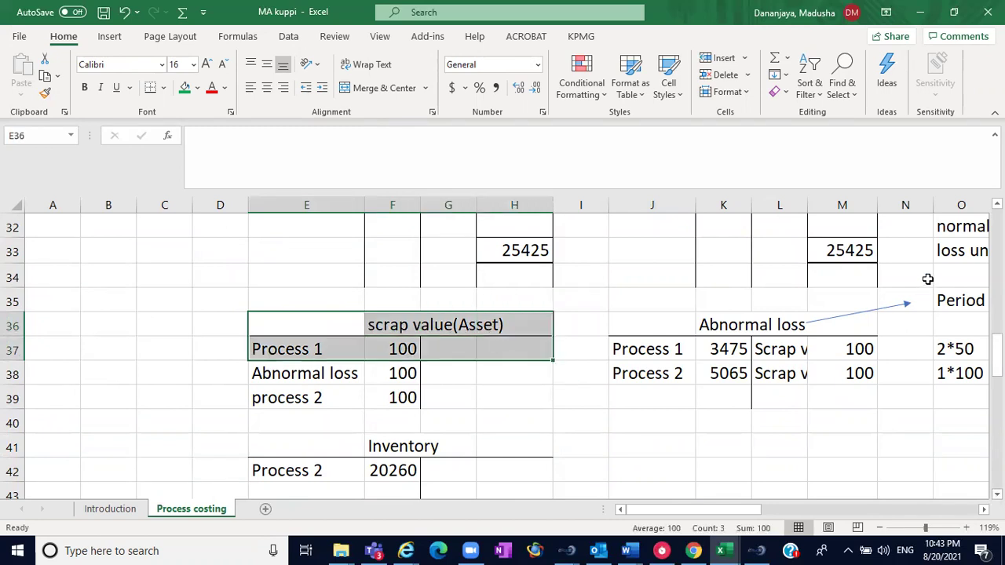
scroll(502, 353, up, 7)
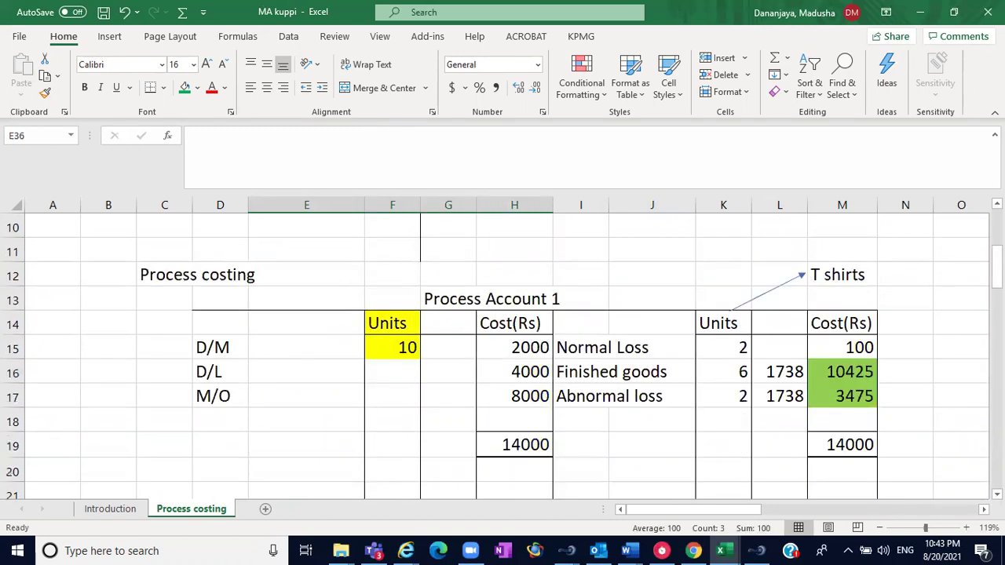
scroll(503, 353, down, 4)
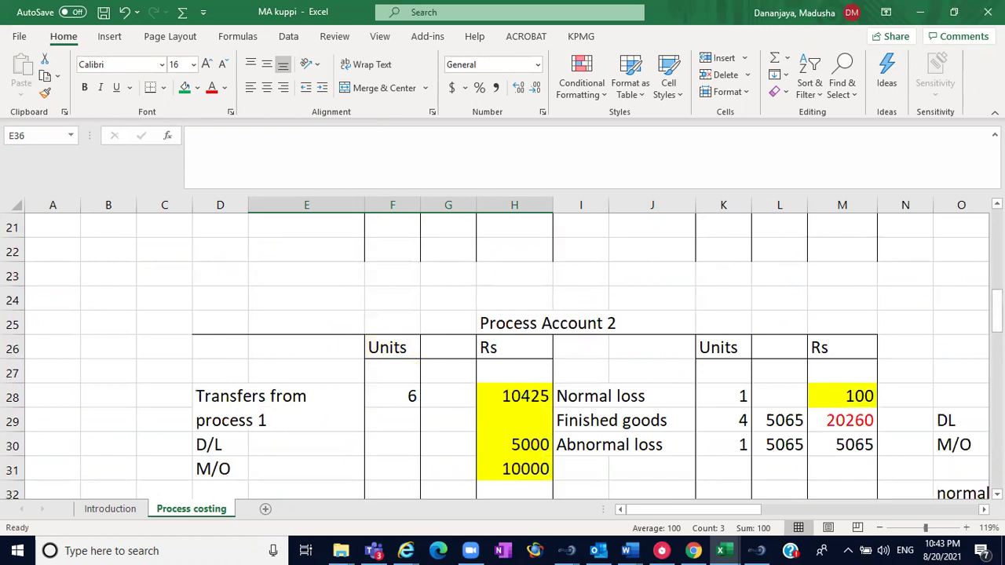
scroll(397, 307, down, 4)
click(344, 318)
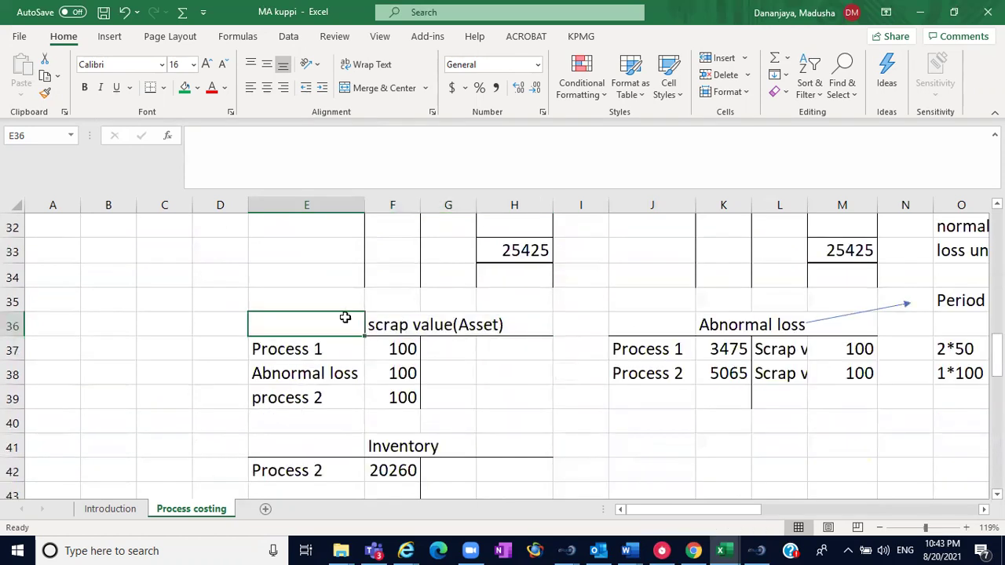
drag(345, 318, 819, 394)
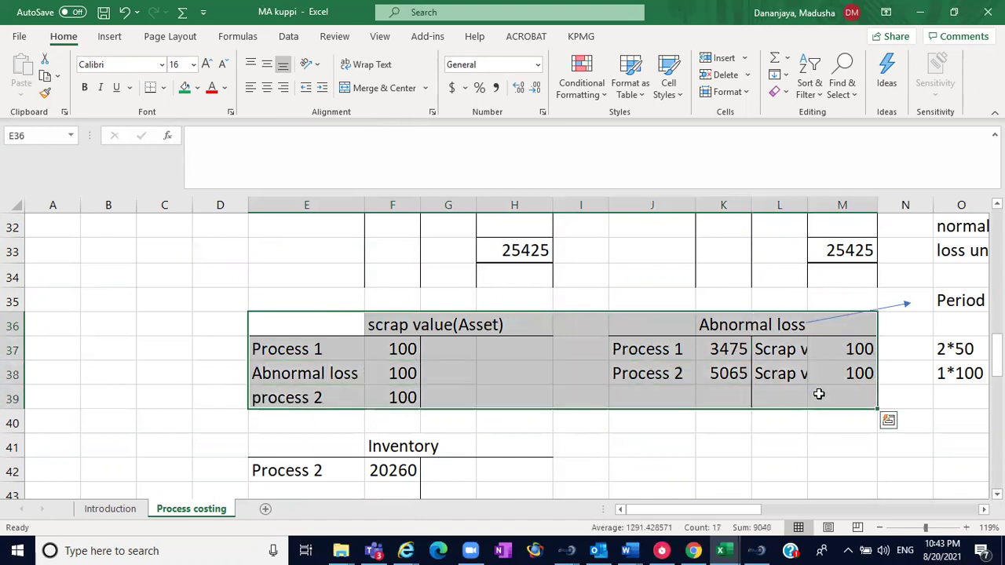
key(ctrl+c)
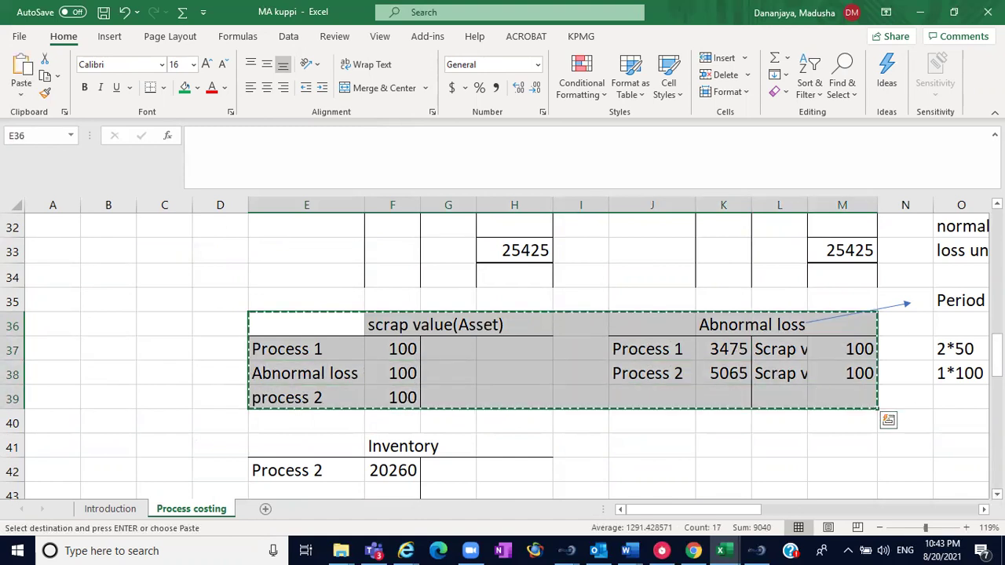
scroll(503, 353, down, 7)
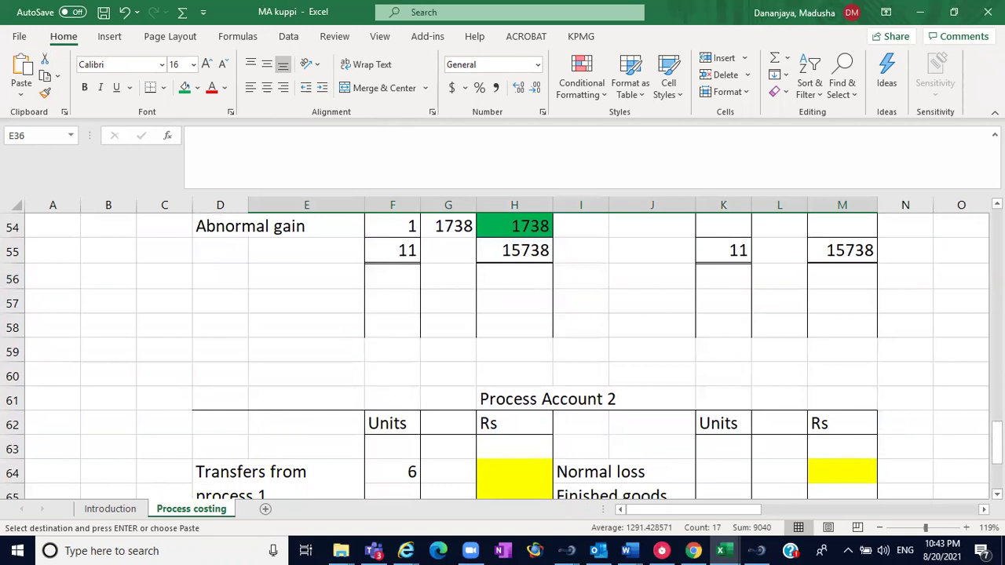
scroll(502, 353, down, 4)
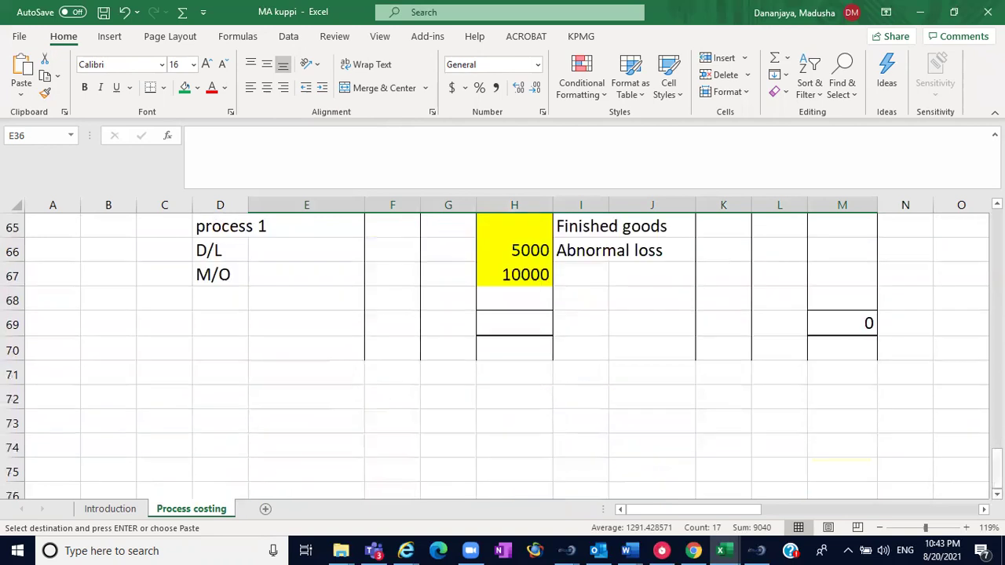
click(228, 429)
key(ctrl+v)
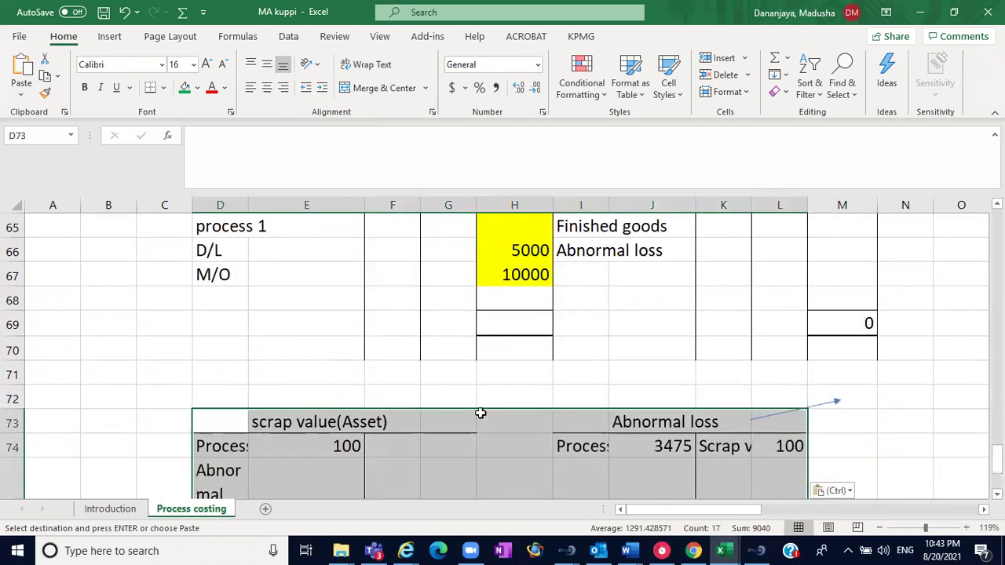
Delete the arrow copied in beside the lower Abnormal loss account.
click(831, 422)
click(815, 408)
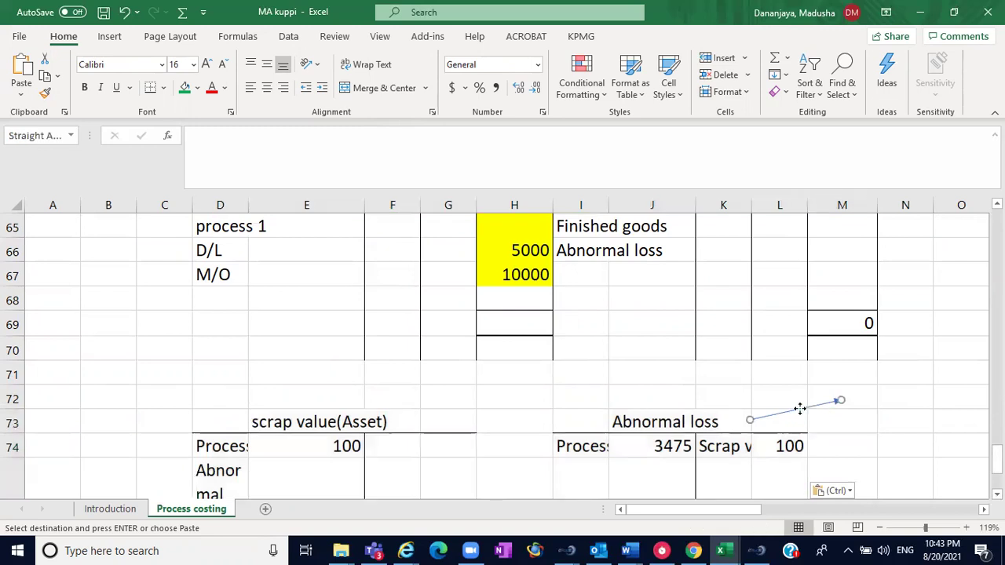
key(Delete)
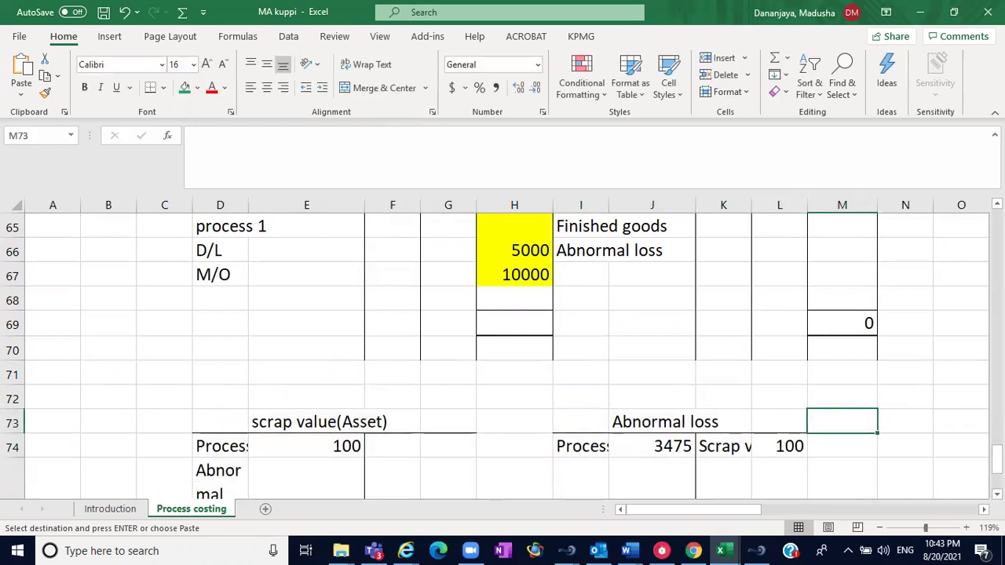
Clear the old entries from the copied scrap value account in D74:E76 and the copied Abnormal loss account in I74:L75.
scroll(359, 377, down, 2)
drag(234, 348, 348, 468)
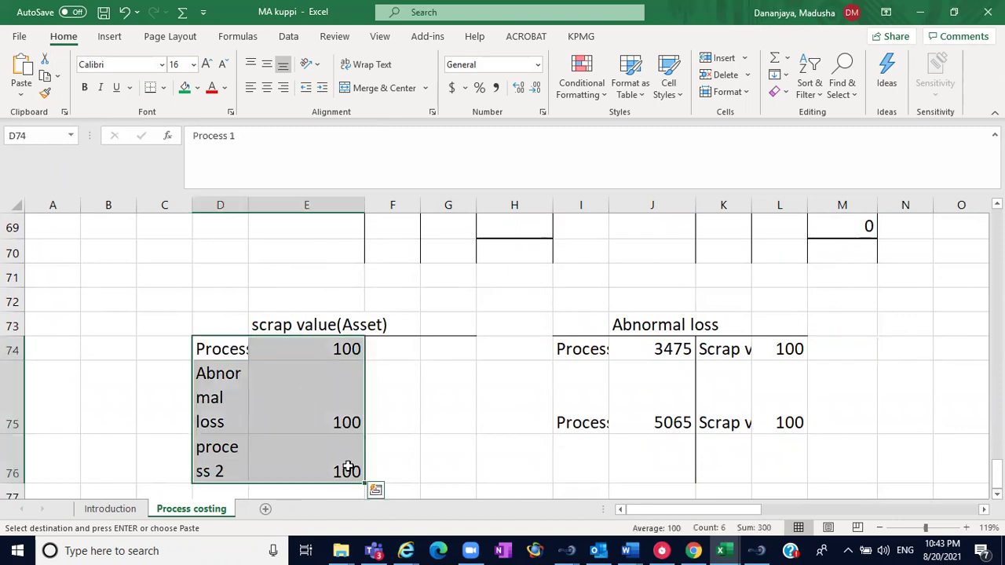
key(Delete)
click(595, 348)
drag(595, 348, 792, 375)
key(Delete)
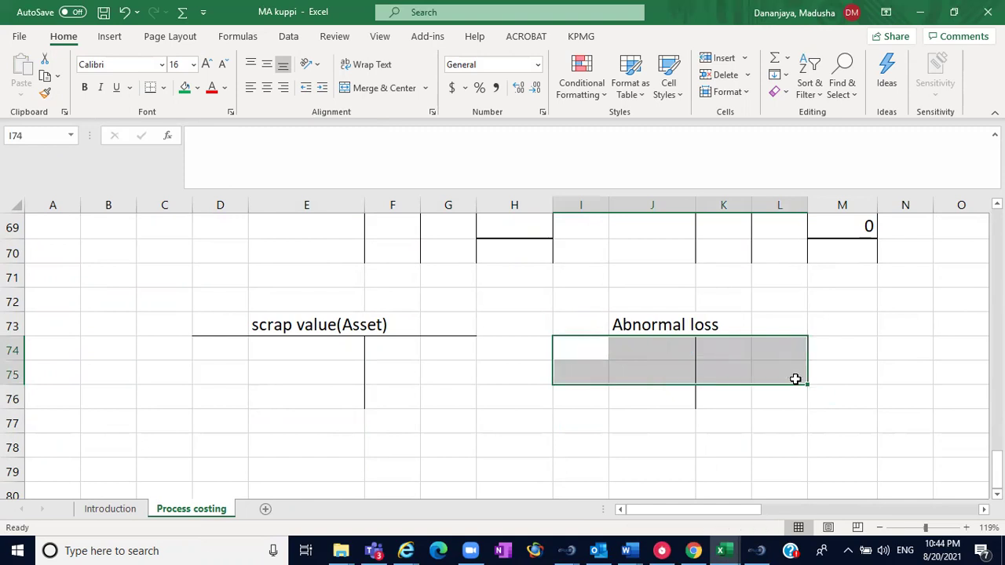
Enter the normal loss cost from Process Account 1, 100, in E74 on the debit side of the scrap value account.
click(292, 349)
click(218, 351)
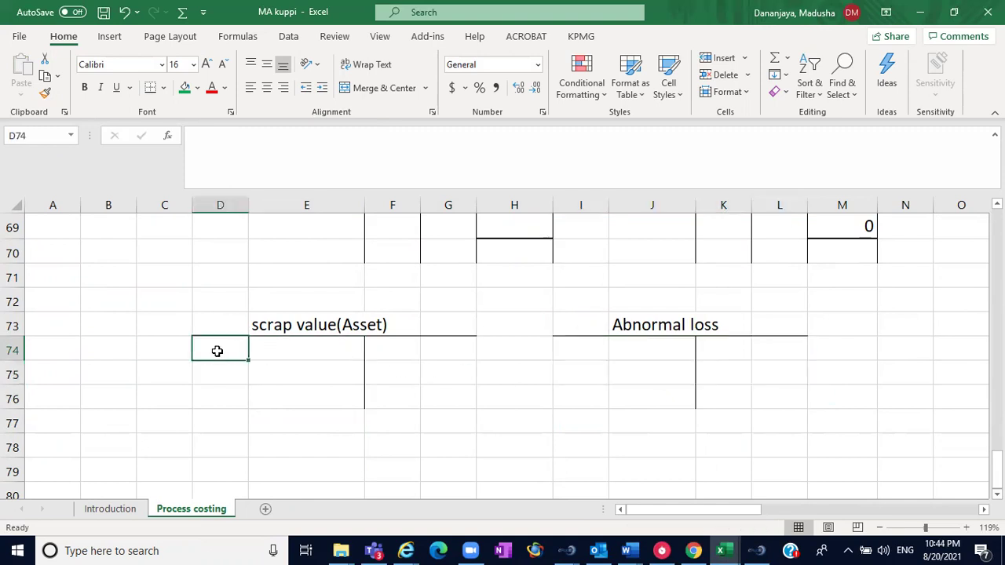
scroll(503, 357, up, 3)
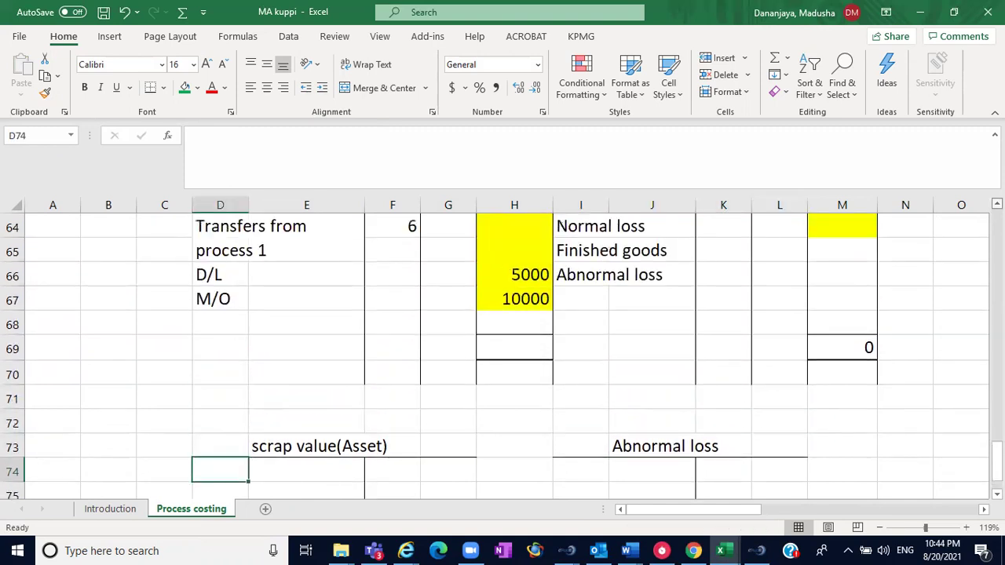
scroll(502, 358, up, 4)
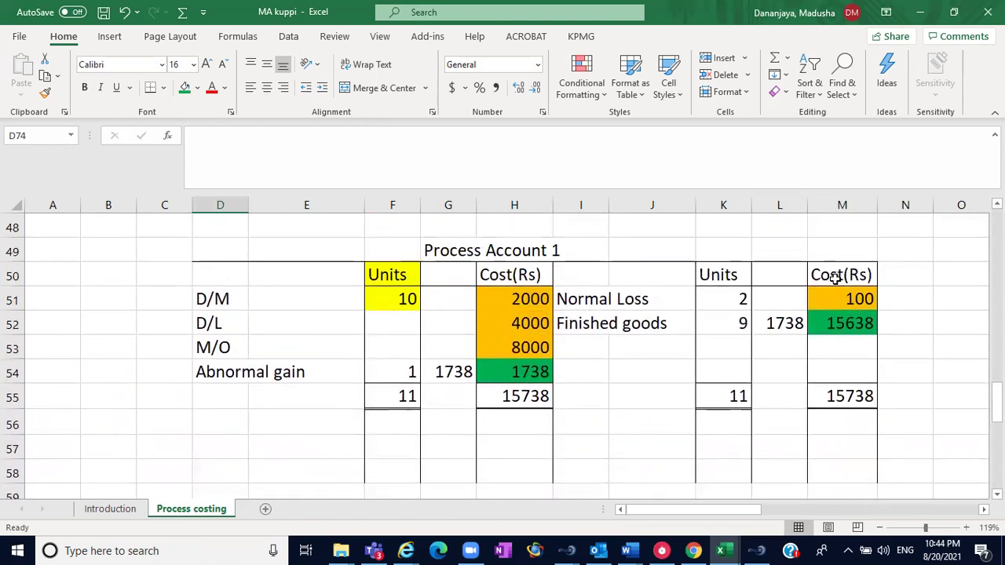
click(864, 292)
scroll(503, 358, down, 4)
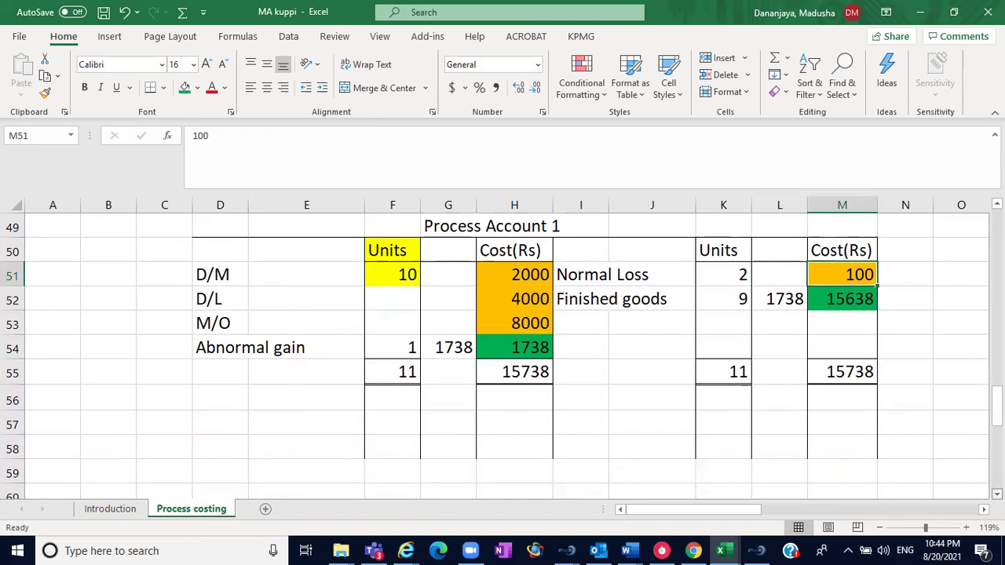
scroll(372, 343, down, 4)
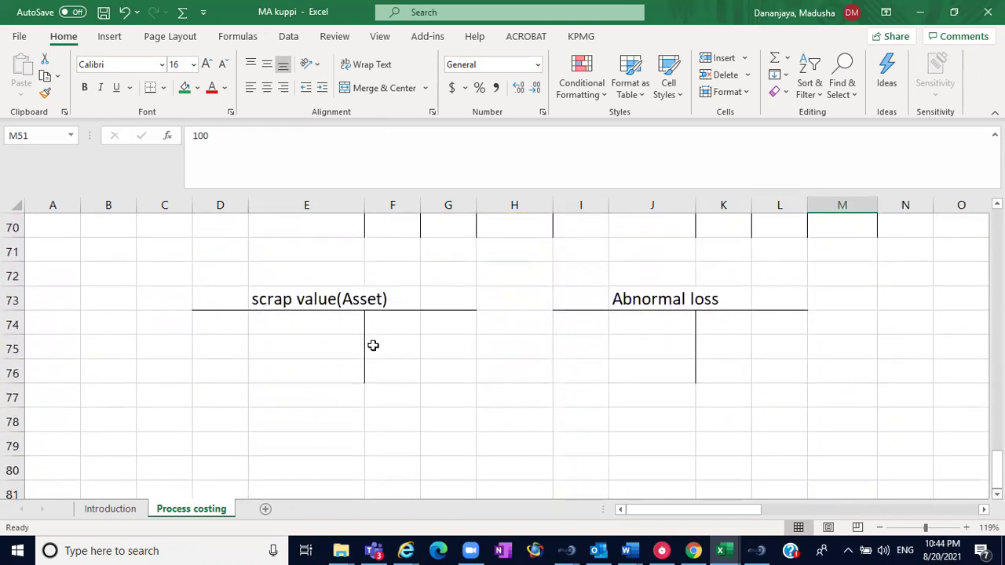
click(282, 326)
text(100)
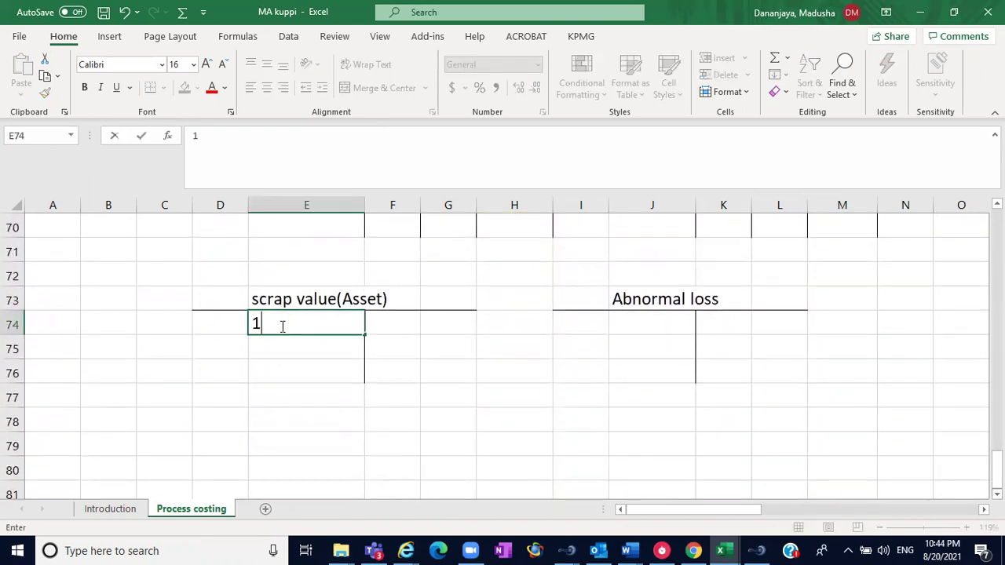
key(Return)
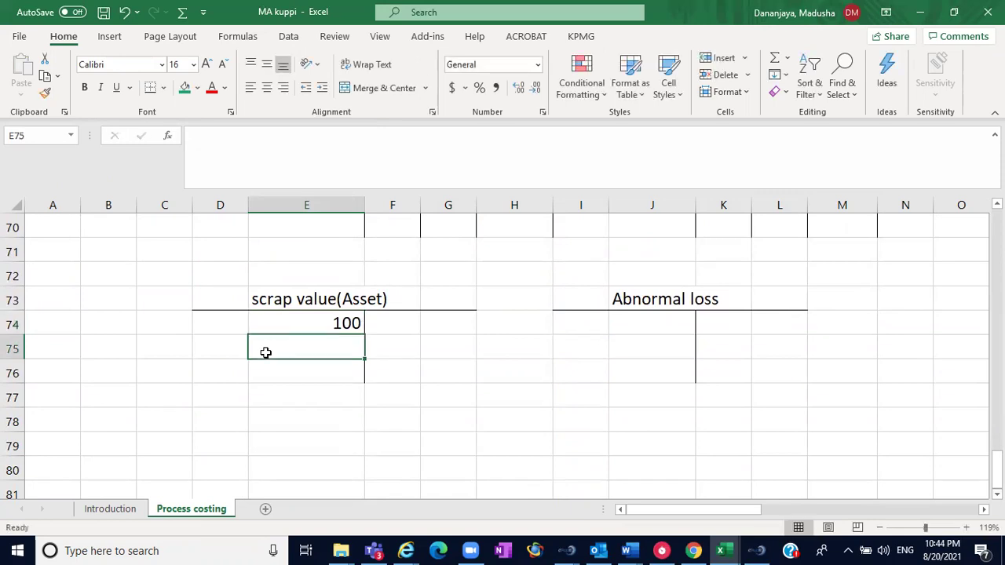
Label the scrap value debit entry in D74 "process 1" and widen column D to fit its text.
click(230, 319)
text(pr)
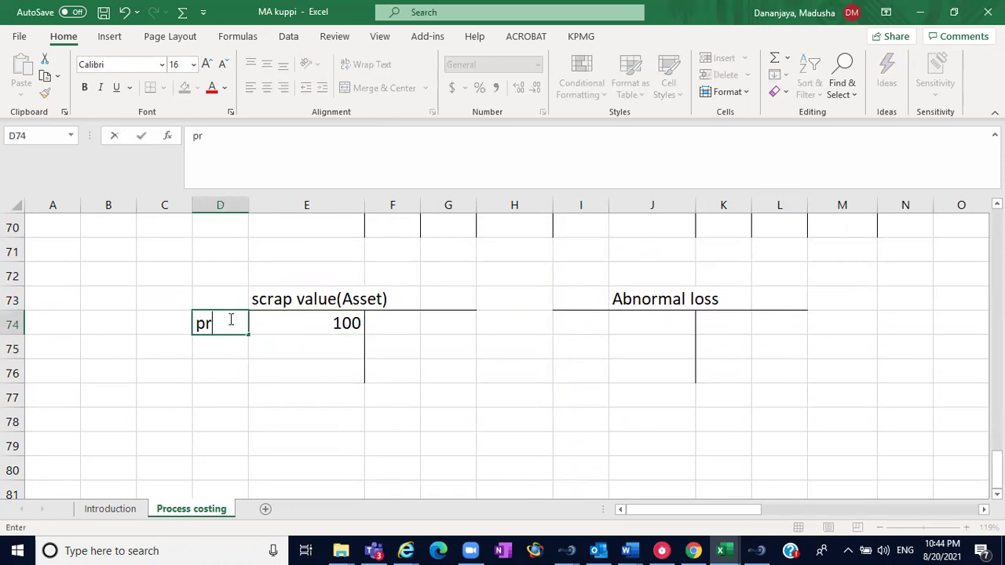
text(ocess 1)
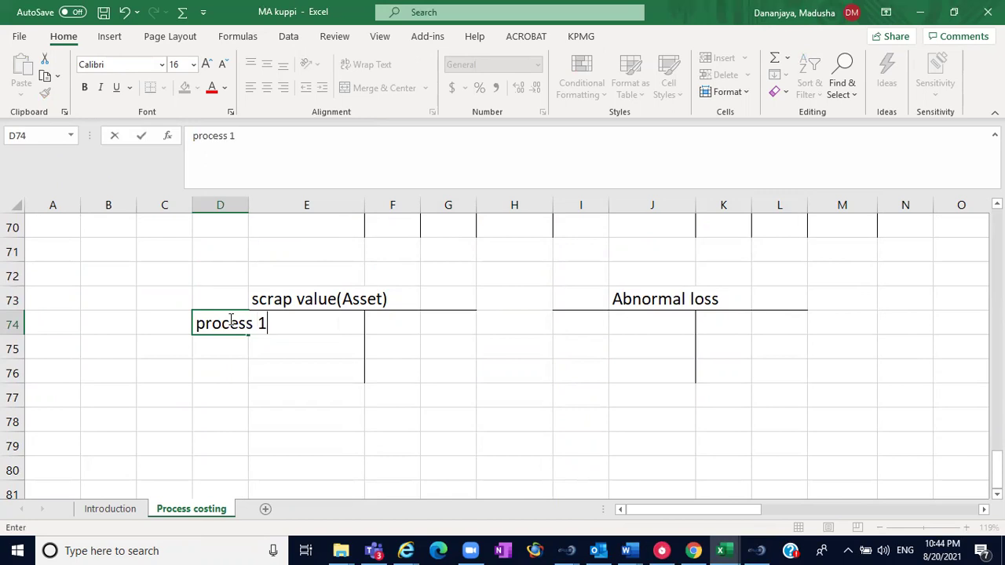
click(196, 392)
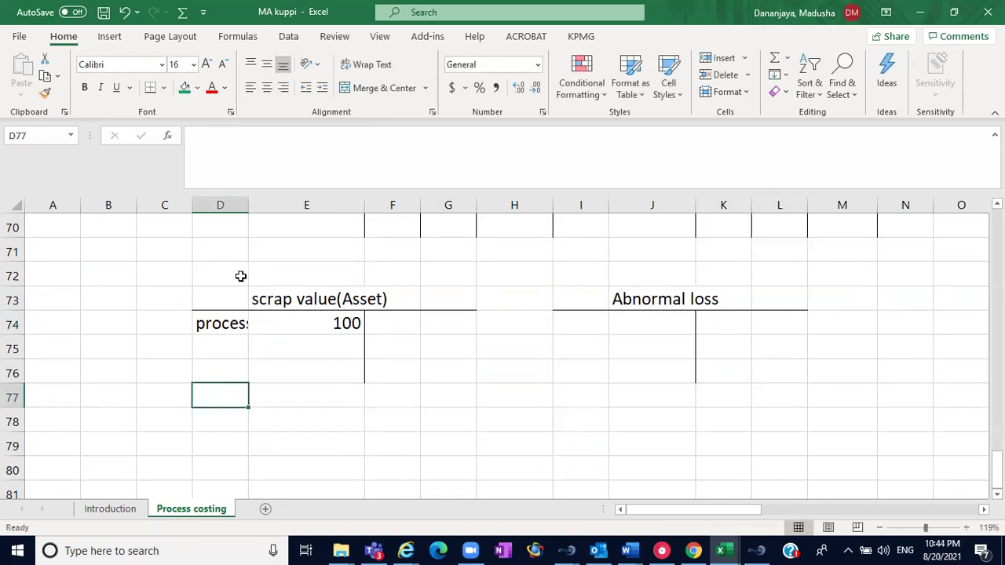
double_click(247, 205)
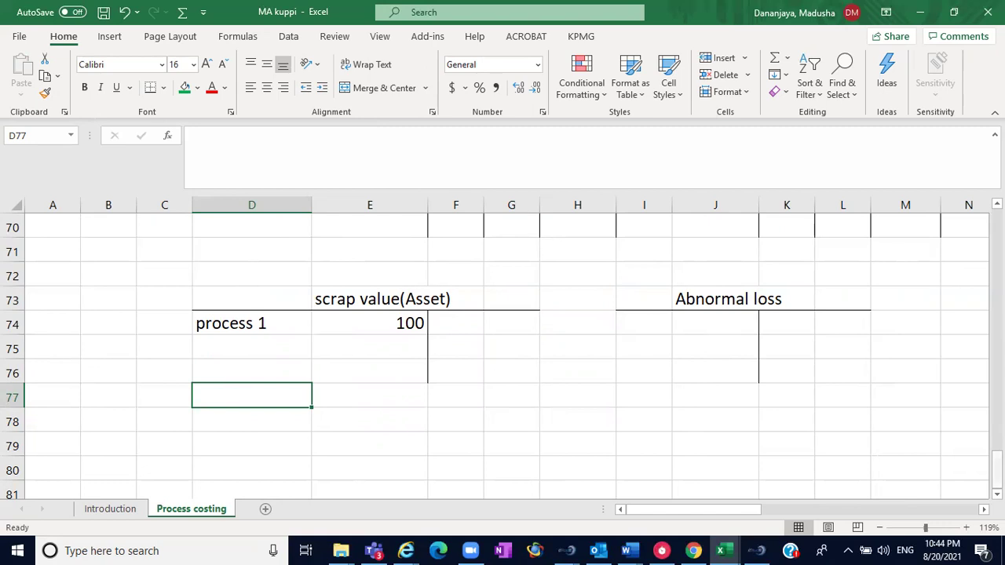
Change the Abnormal loss account heading in J73 to "Abnormal gain".
click(720, 299)
click(272, 138)
key(BackSpace)
key(BackSpace)
key(BackSpace)
text(gain)
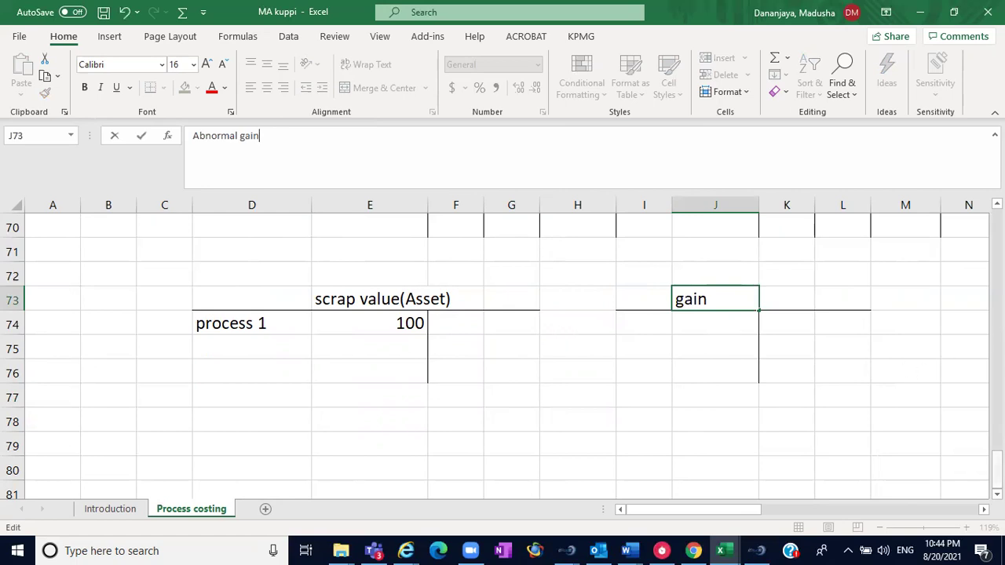
drag(995, 465, 996, 455)
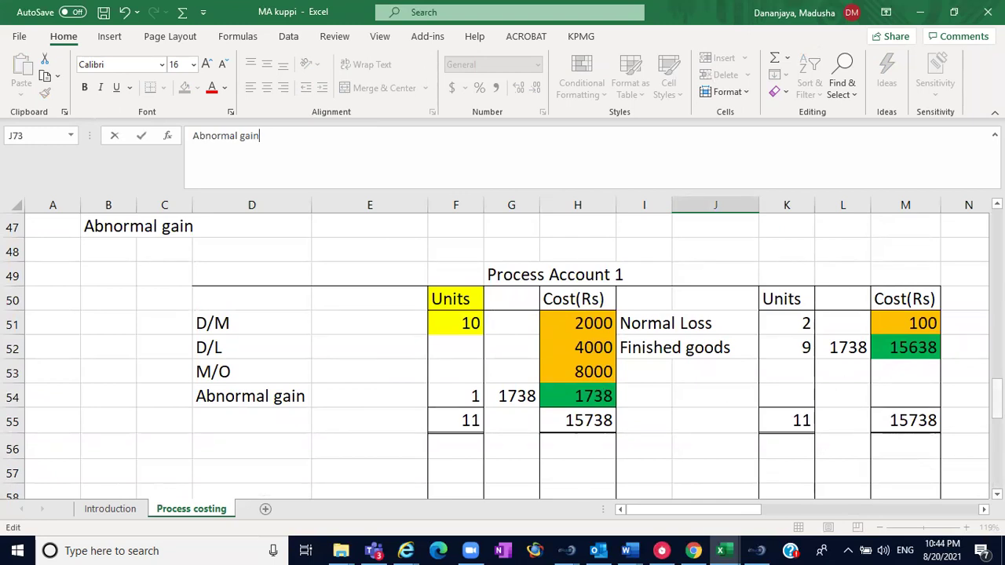
drag(995, 393, 996, 396)
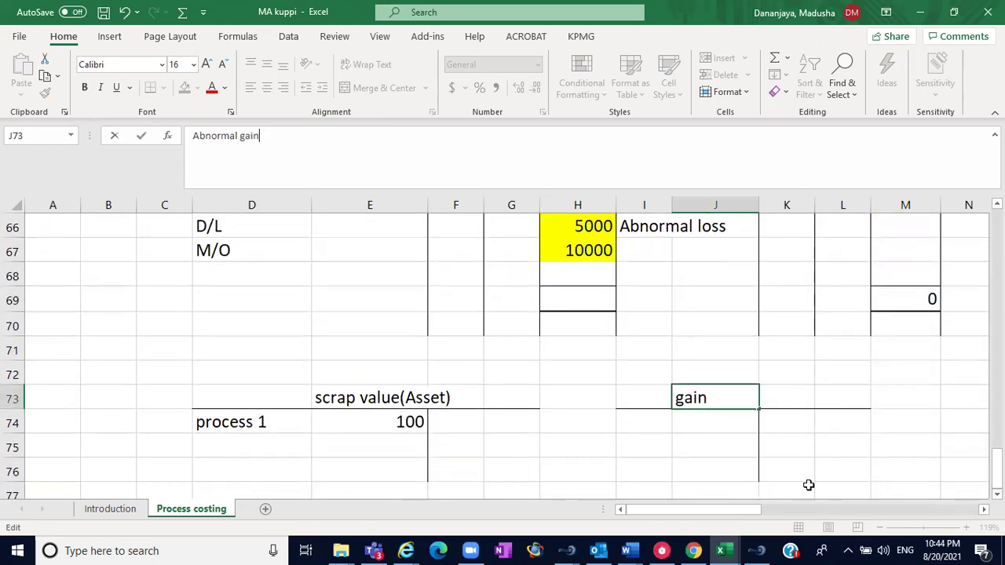
click(812, 426)
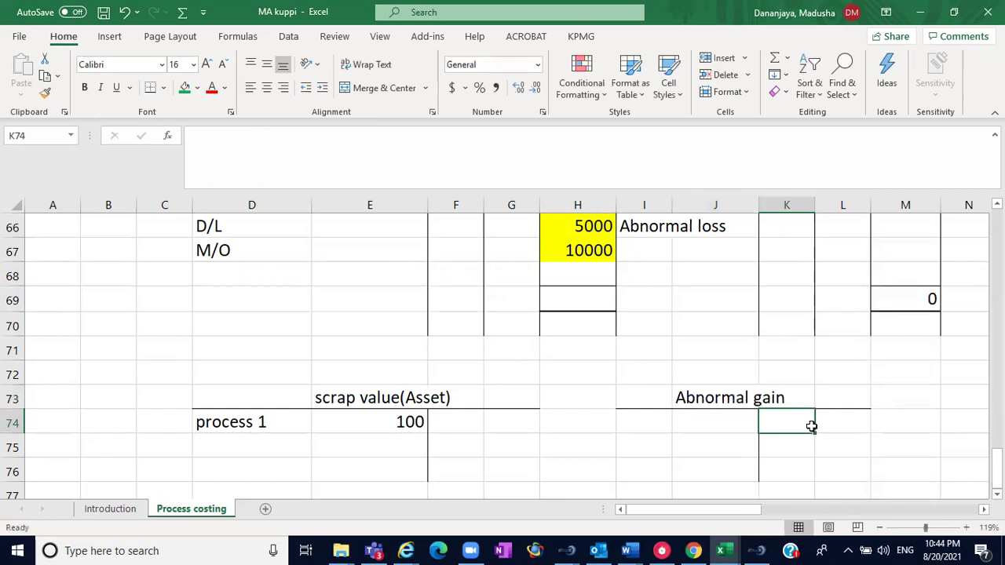
Credit the Abnormal gain account with 1738 in L74 labelled "process 1" in K74, and widen column K to fit the label.
click(826, 425)
text(1)
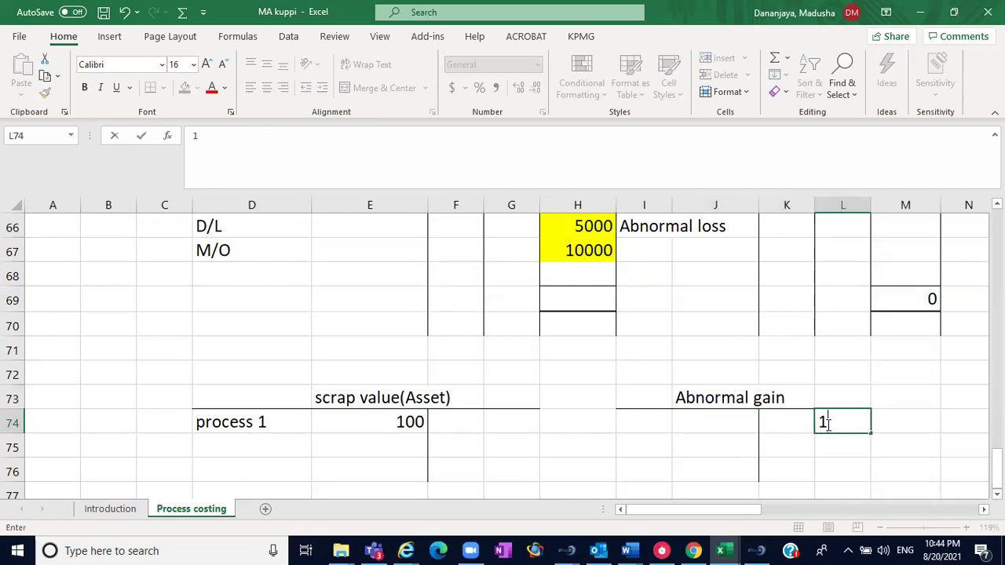
text(738)
click(729, 448)
click(769, 428)
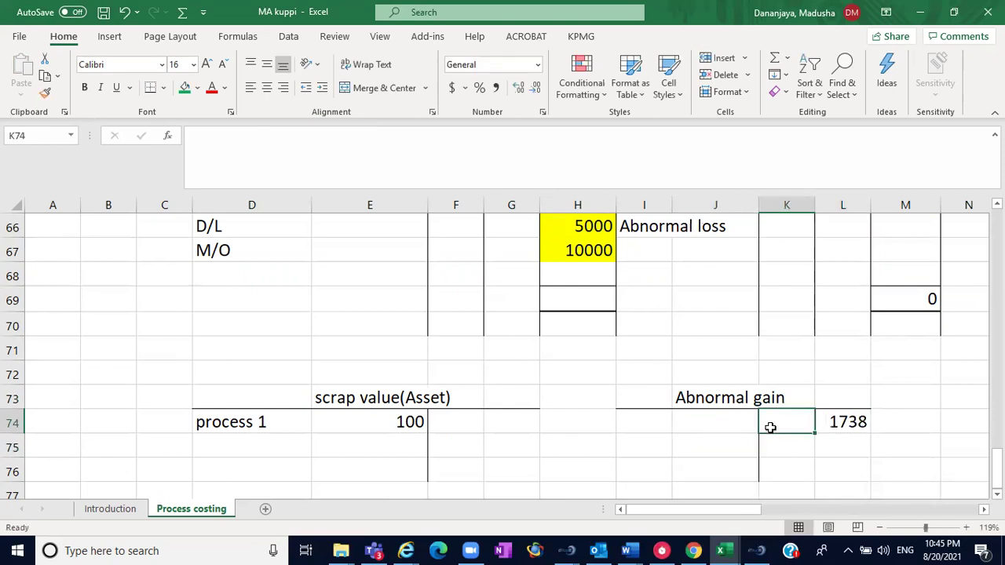
text(proces)
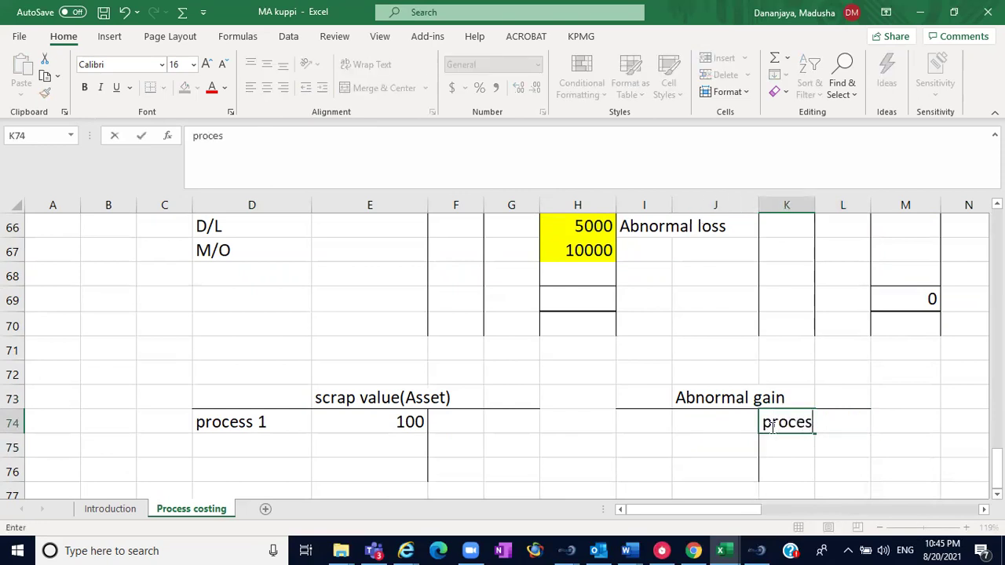
text(s 1)
key(Return)
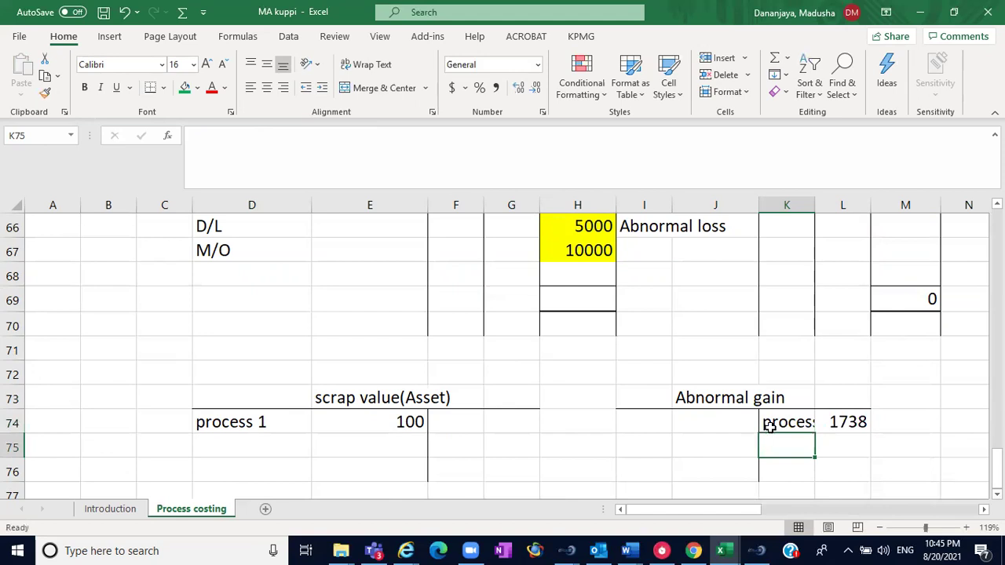
drag(813, 206, 880, 205)
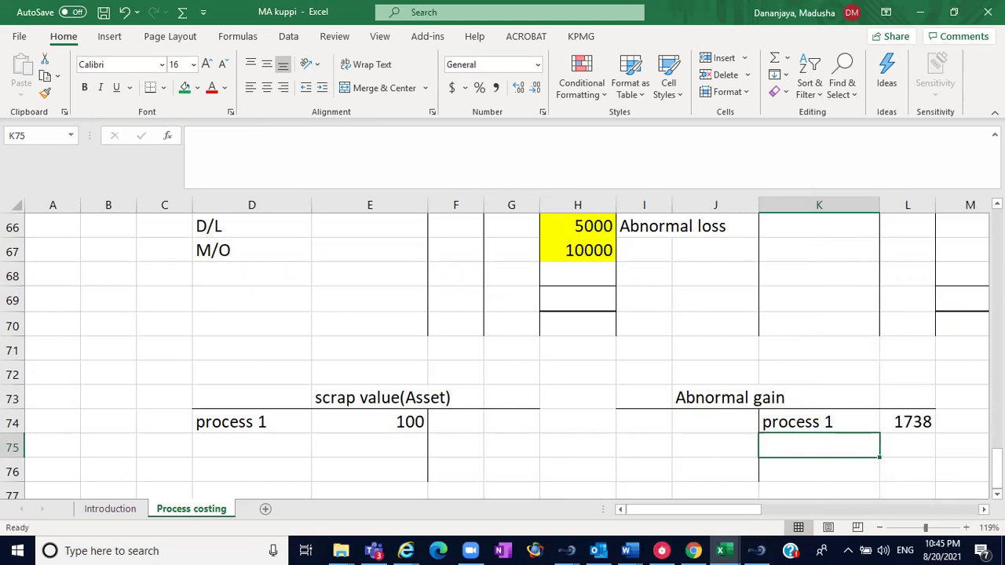
Enter the Process Account 1 finished goods cost, 15638, in H64 as the cost transferred into Process Account 2.
scroll(502, 357, down, 1)
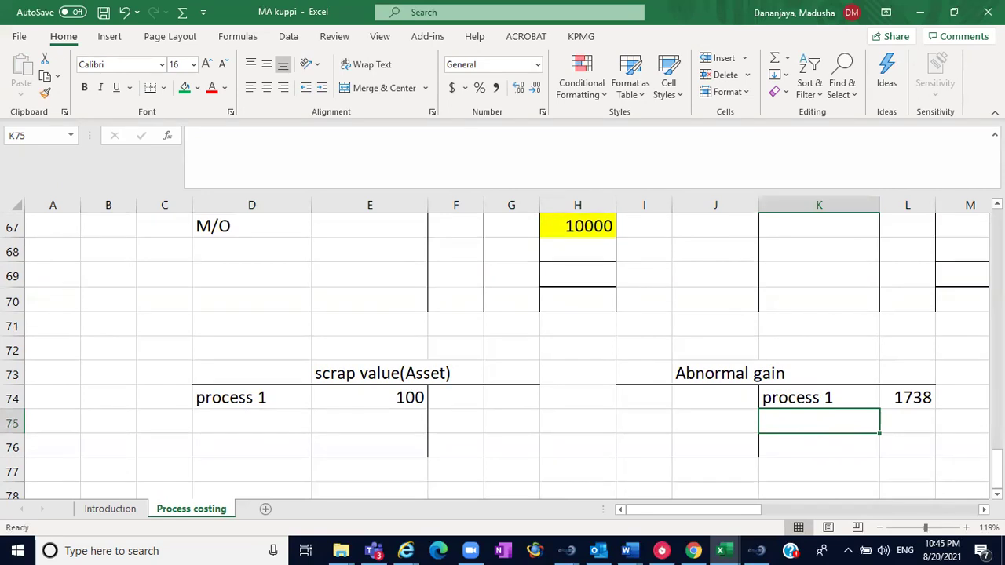
scroll(502, 354, up, 3)
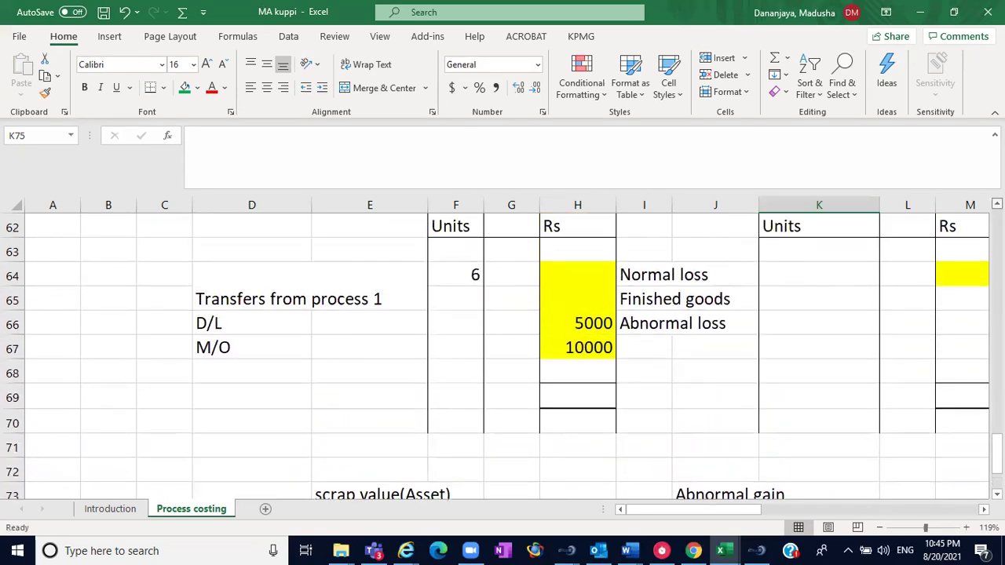
click(263, 395)
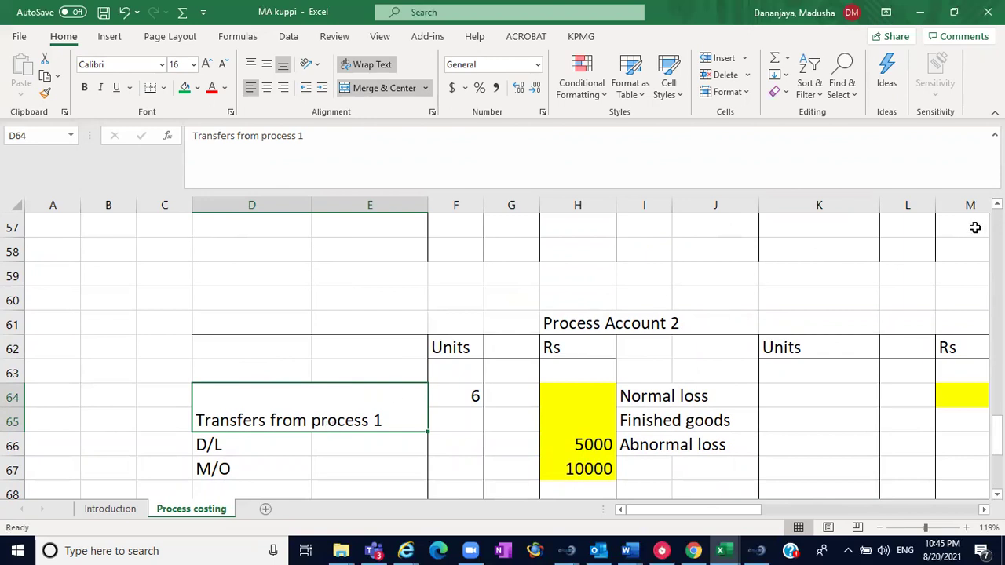
scroll(502, 353, up, 3)
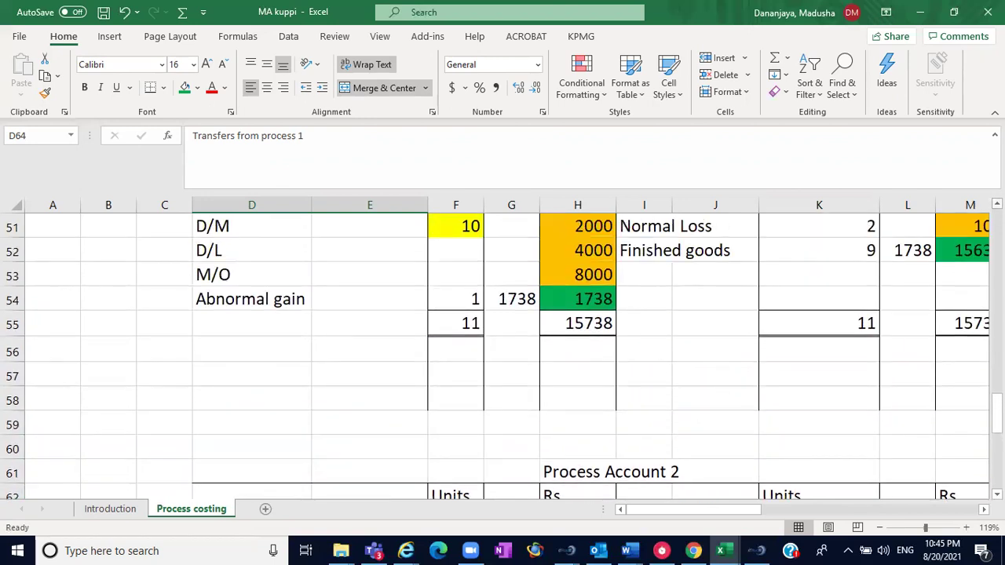
click(678, 316)
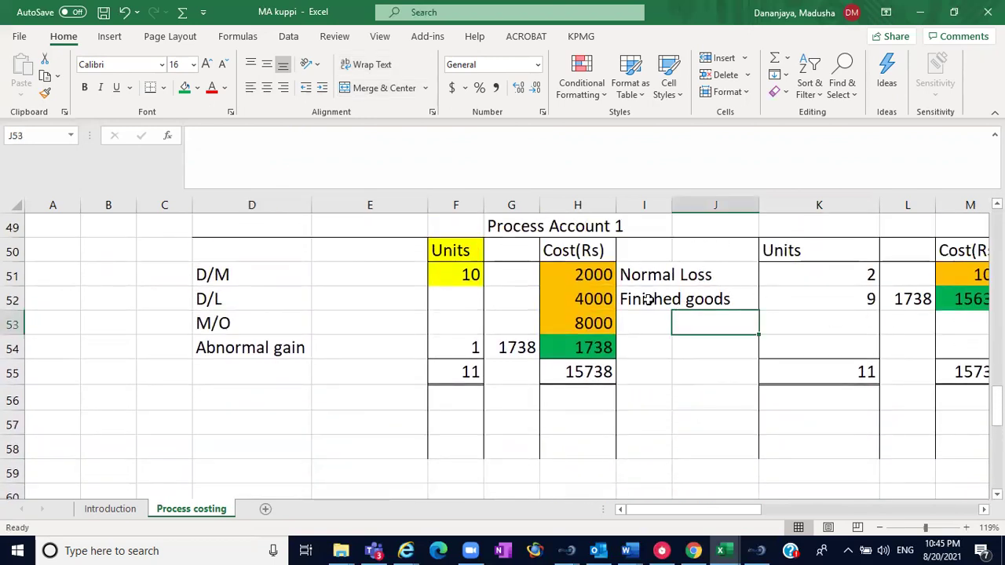
click(648, 299)
drag(647, 299, 955, 299)
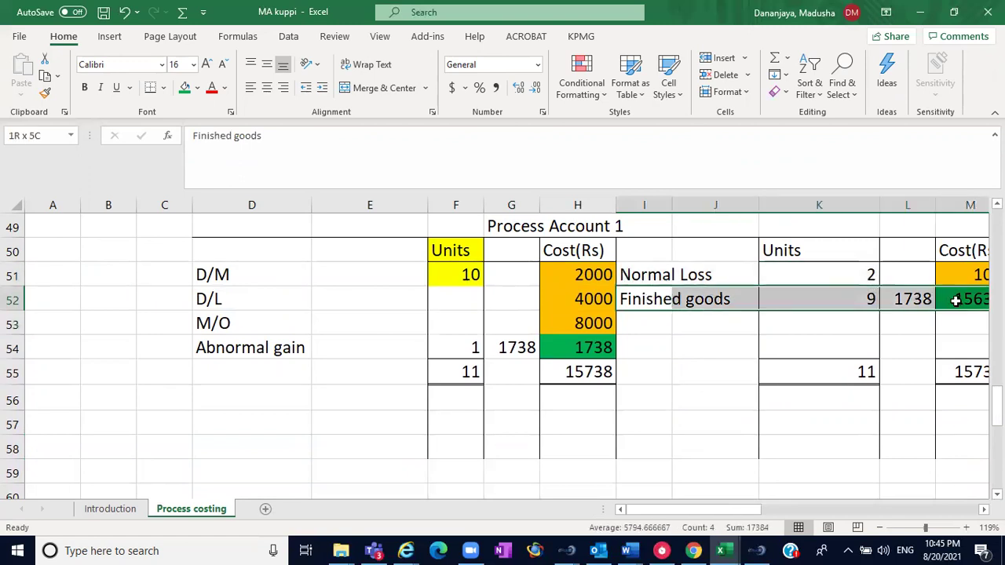
scroll(518, 354, right, 2)
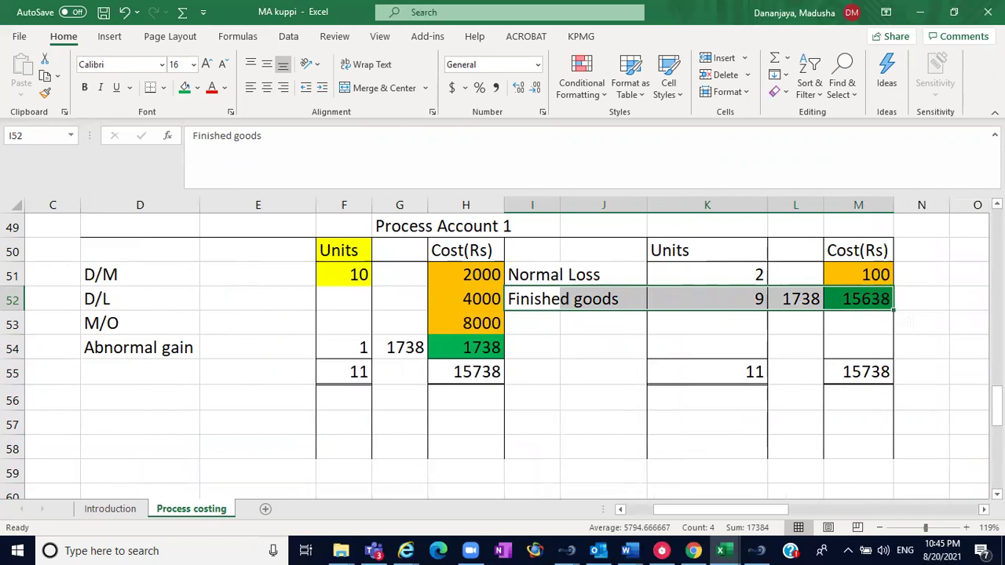
scroll(503, 357, down, 2)
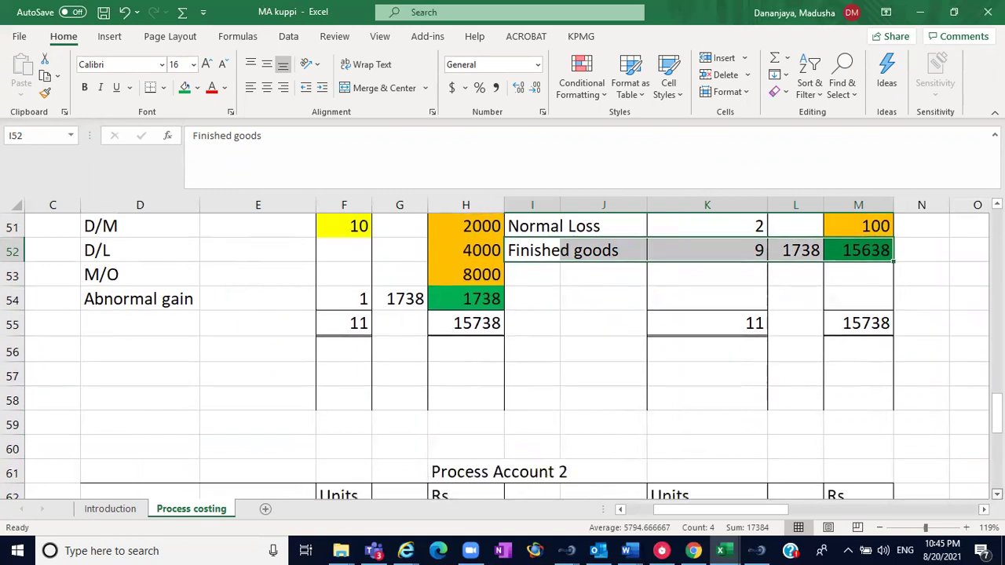
scroll(463, 422, down, 1)
click(462, 423)
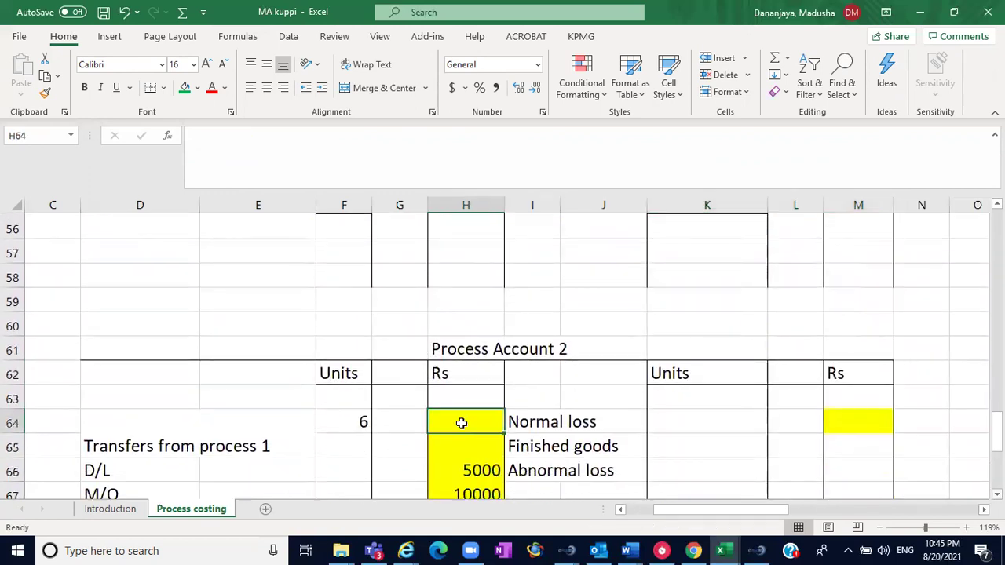
text(156)
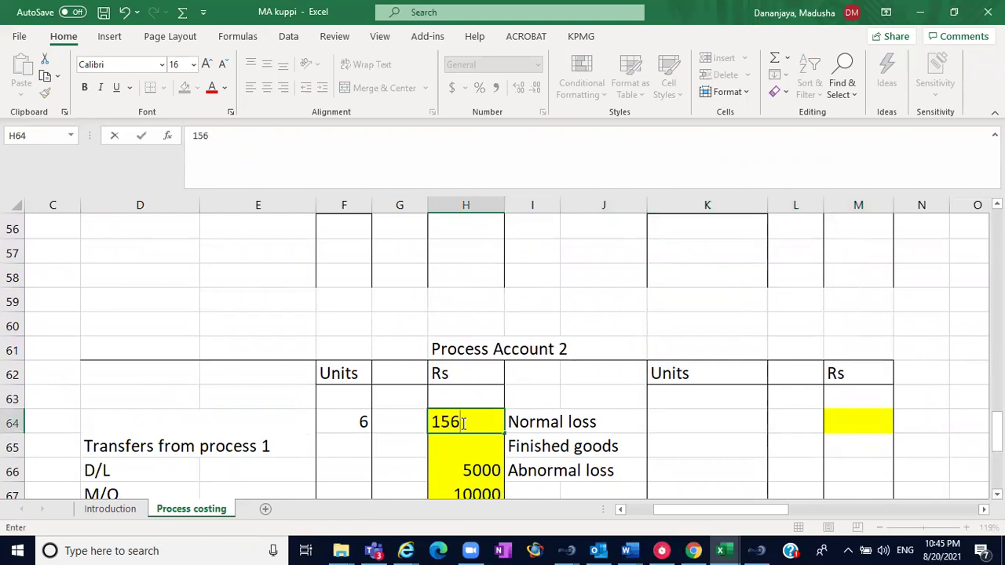
text(38)
click(330, 422)
scroll(969, 251, up, 2)
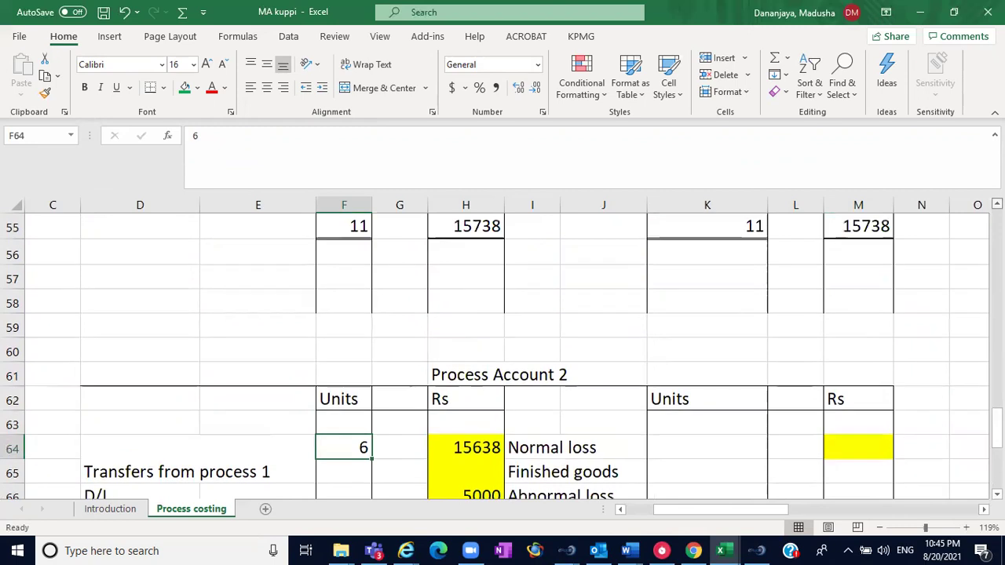
Set the units transferred into Process Account 2 in F64 to 9.
scroll(503, 349, up, 1)
scroll(927, 476, down, 2)
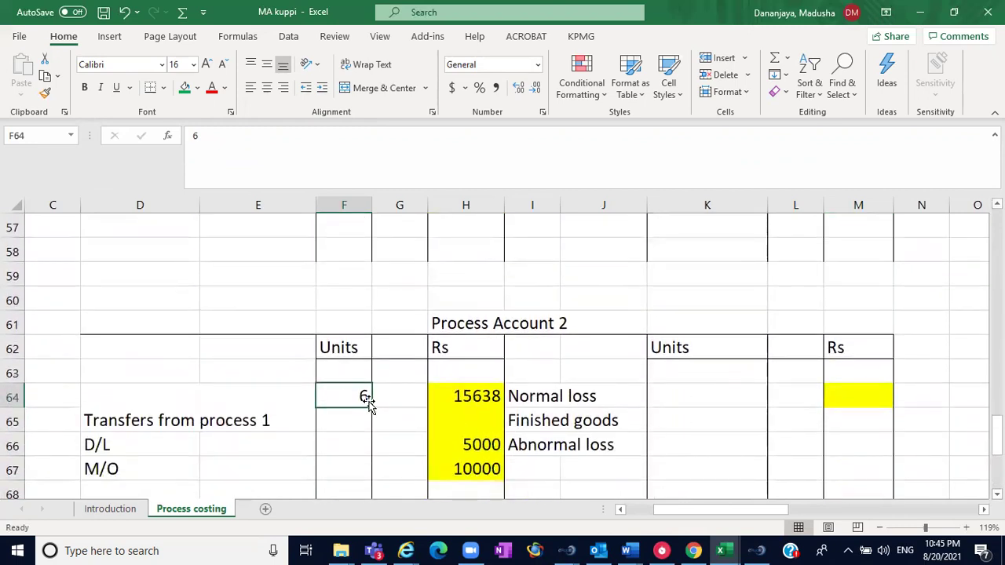
text(9)
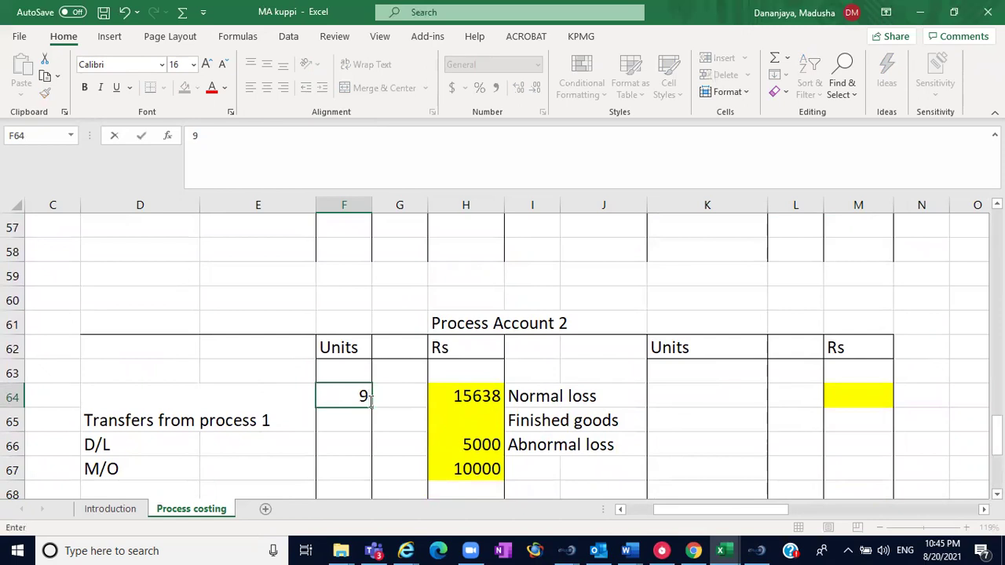
Top-align the merged "Transfers from process 1" label in D64 so it lines up with the row 64 figures.
click(212, 402)
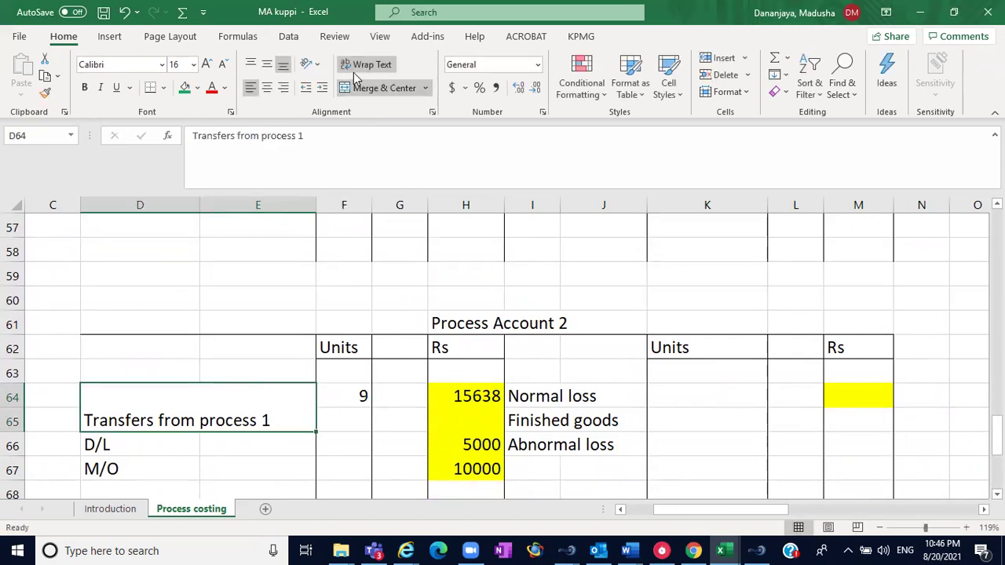
click(252, 65)
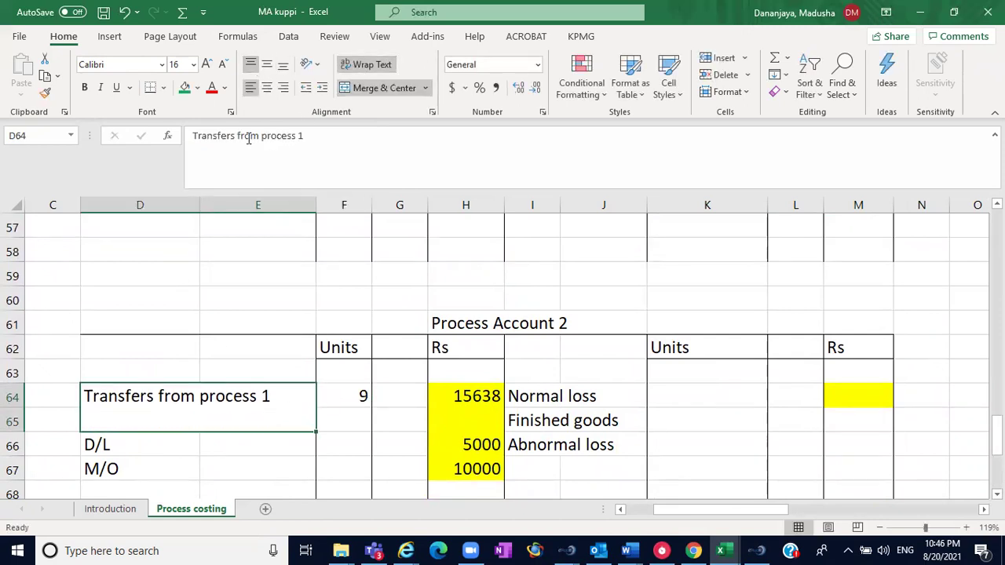
click(167, 308)
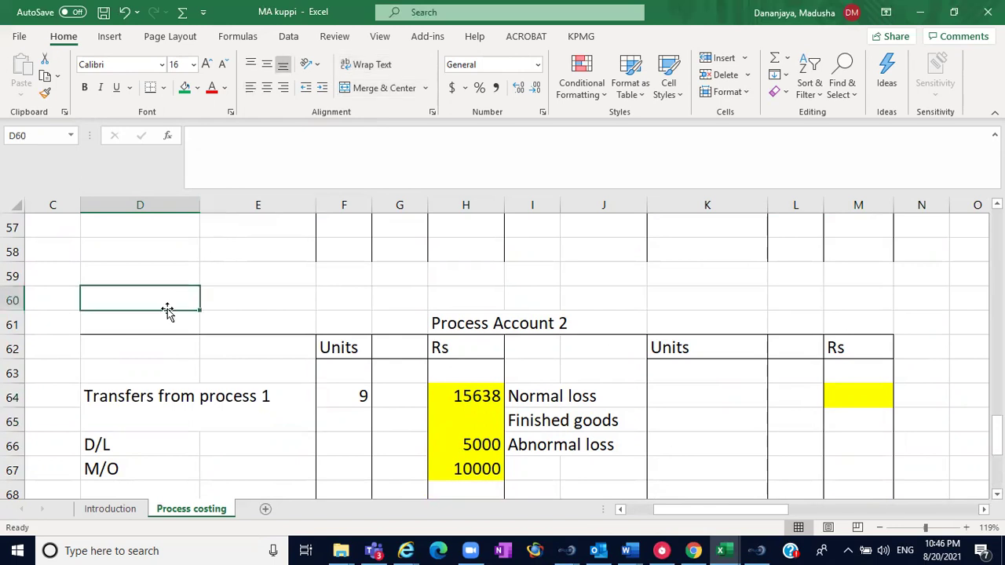
click(193, 425)
click(418, 89)
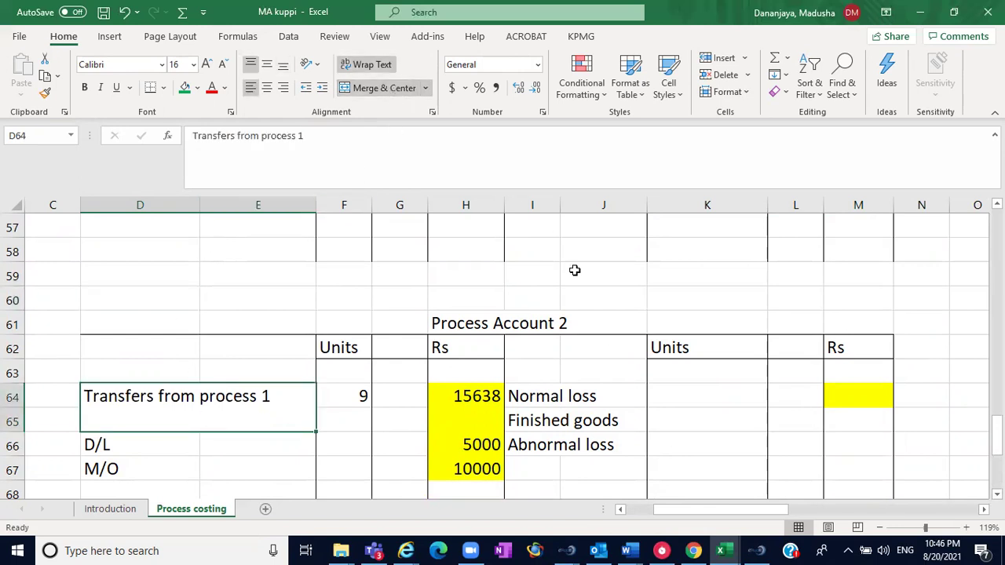
click(721, 322)
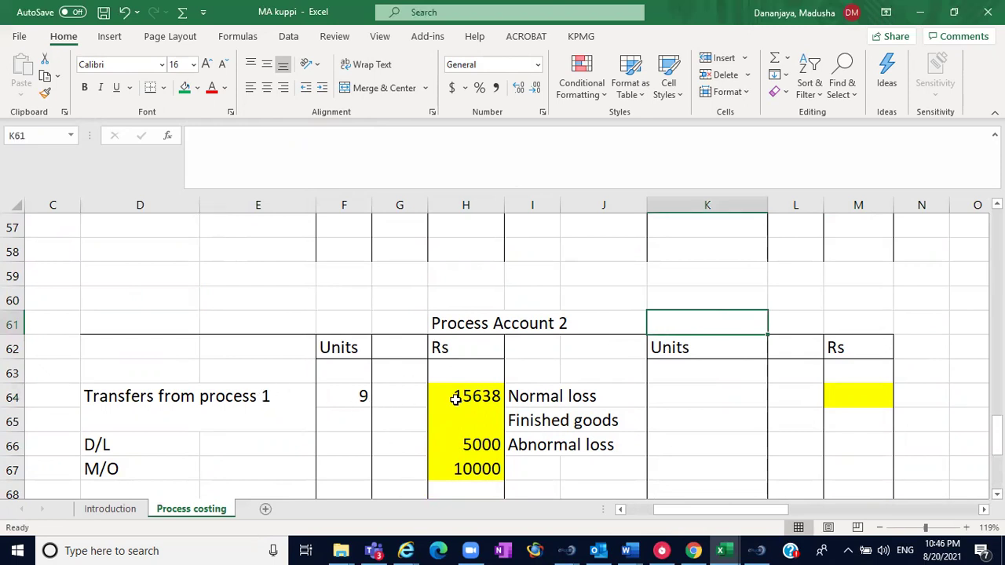
Review the new scrap value and Abnormal gain accounts and compare them with the first example's Process Account 2 and loss accounts.
click(455, 399)
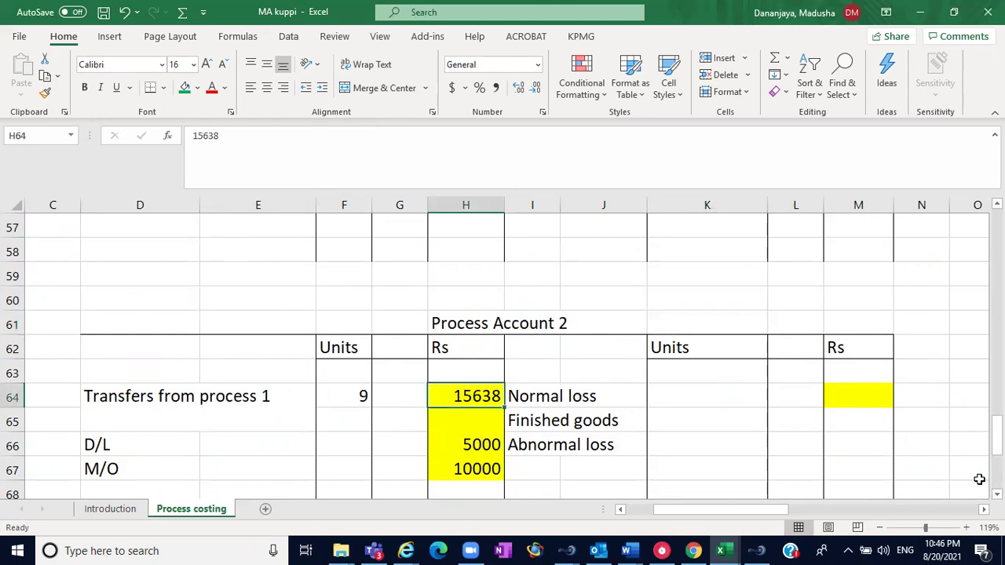
scroll(503, 358, down, 2)
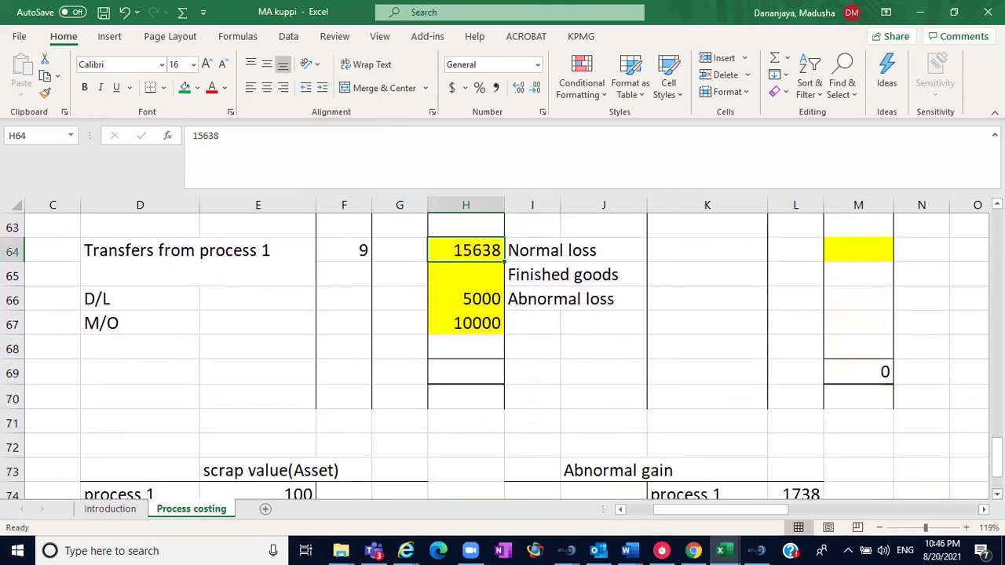
scroll(502, 357, down, 2)
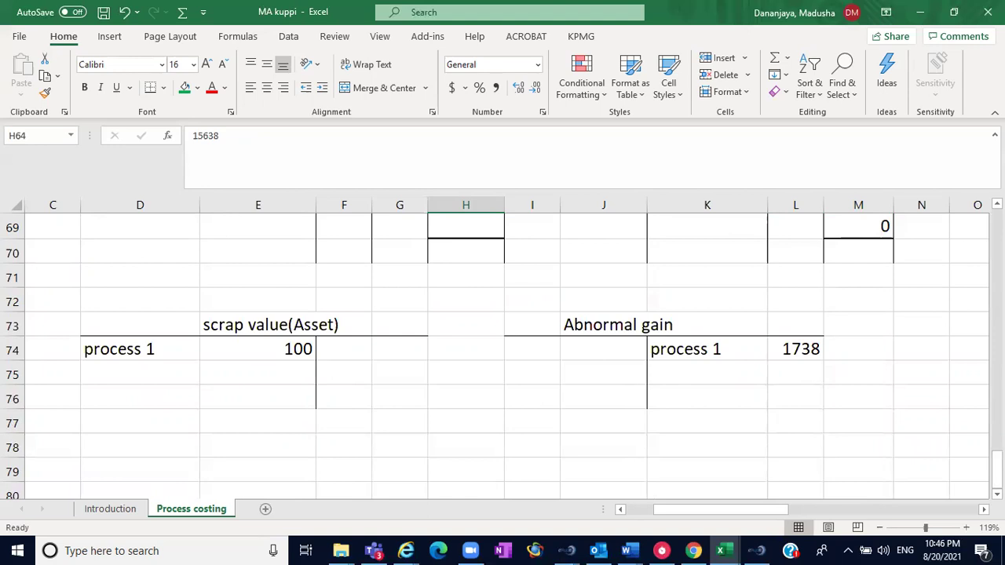
scroll(502, 353, up, 4)
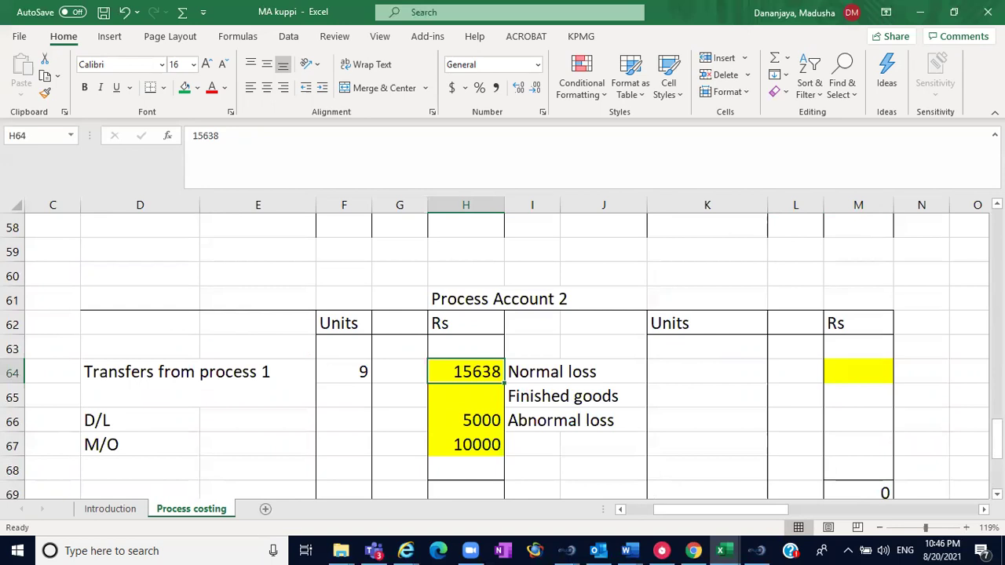
scroll(502, 353, up, 4)
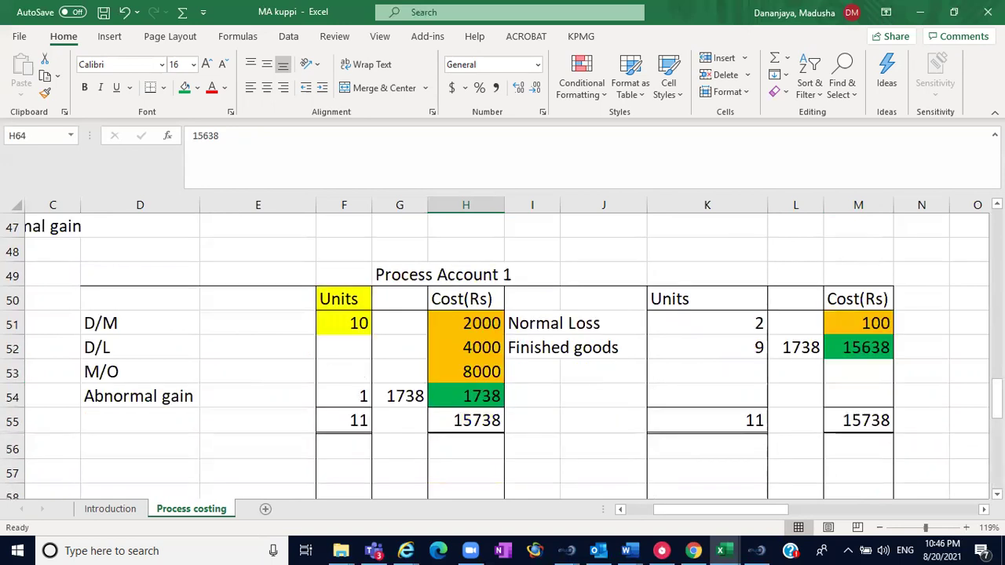
scroll(502, 353, up, 4)
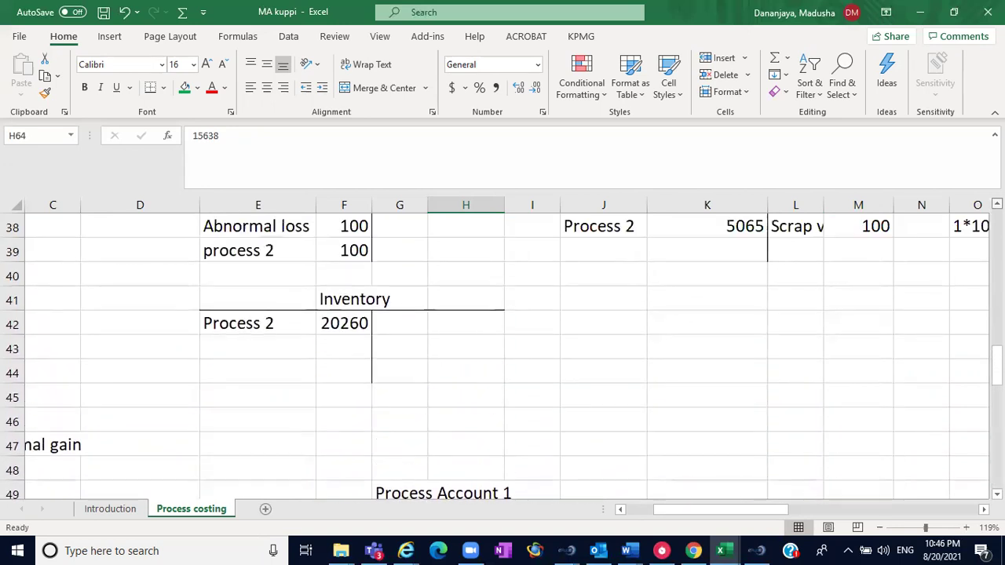
scroll(502, 354, up, 3)
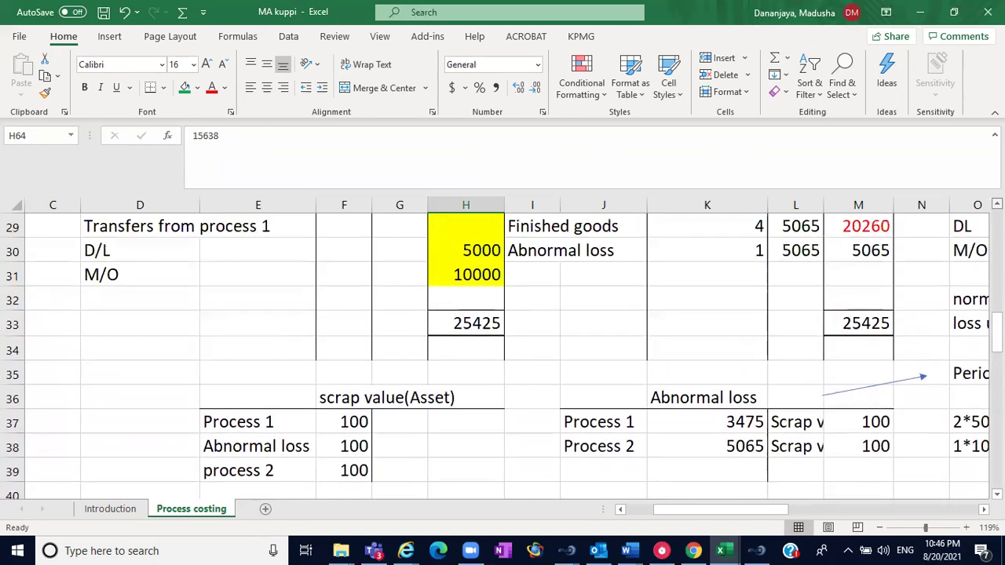
scroll(502, 353, up, 1)
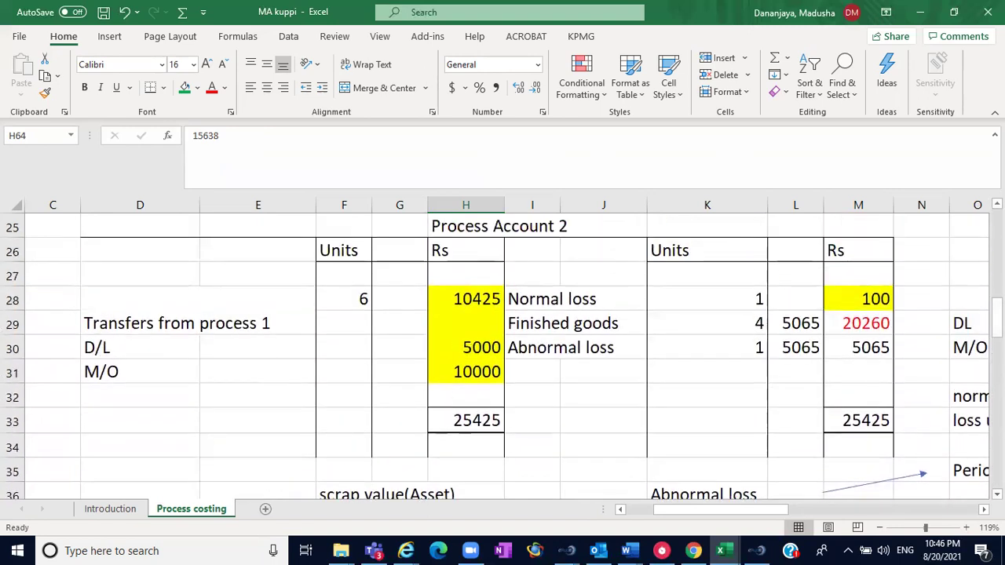
scroll(502, 354, down, 1)
scroll(775, 363, down, 2)
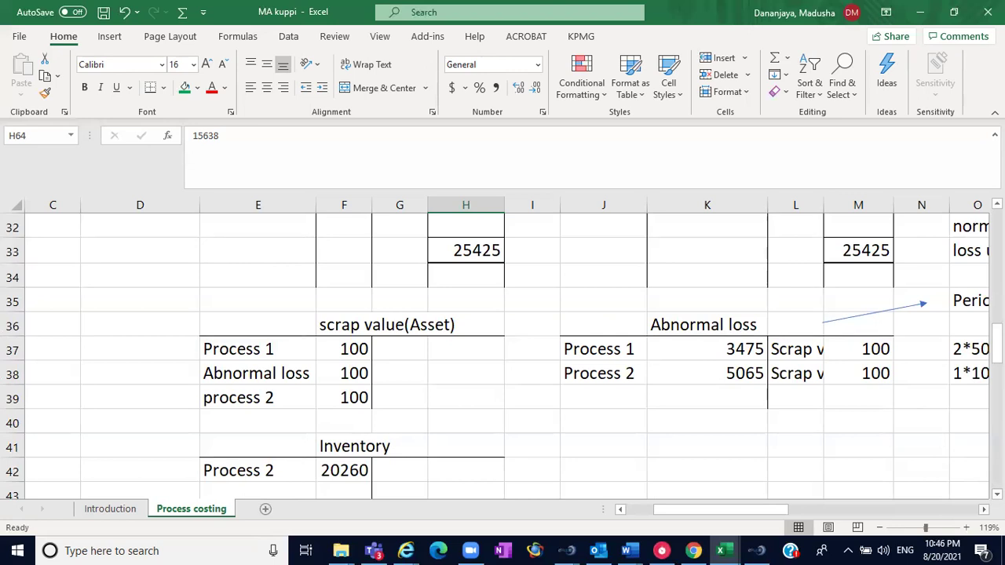
Check the scrap value per loss unit for both processes in the first example's notes beside the accounts.
scroll(508, 349, right, 4)
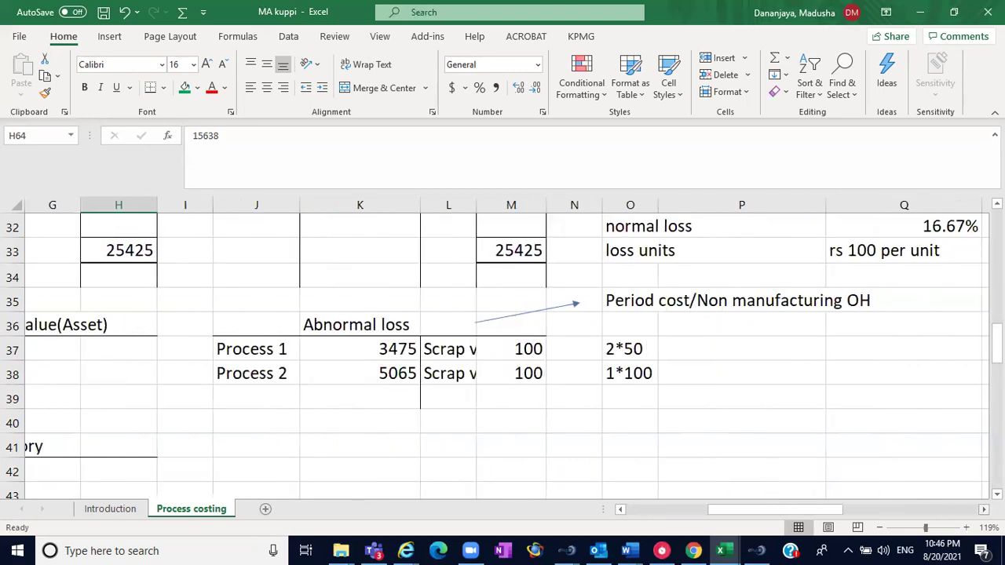
click(638, 255)
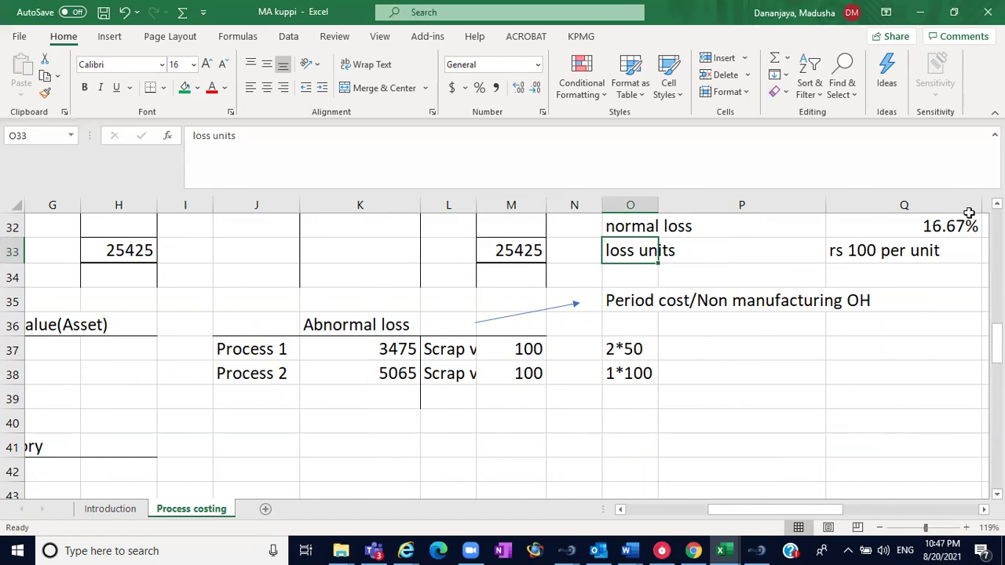
scroll(502, 349, up, 4)
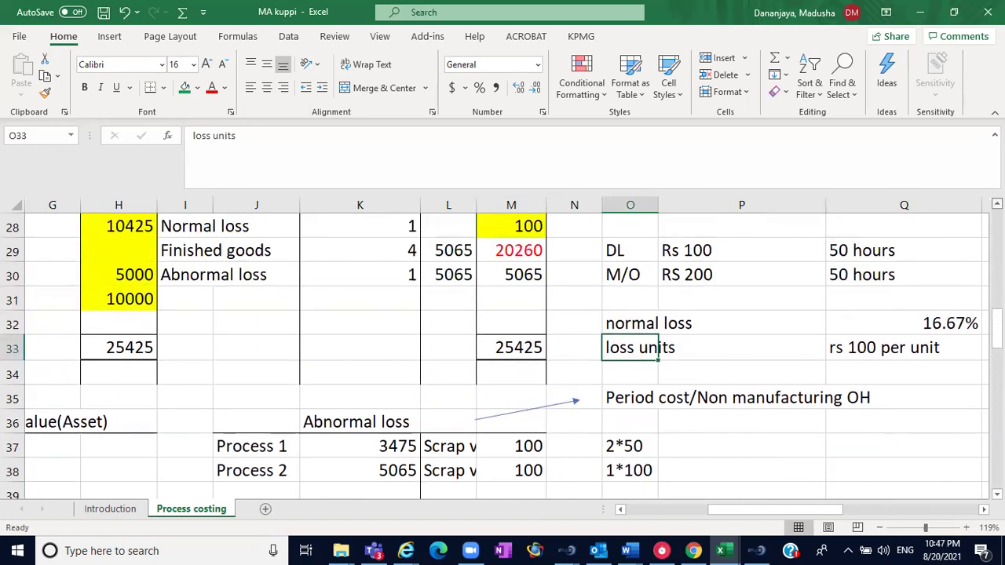
scroll(503, 349, up, 4)
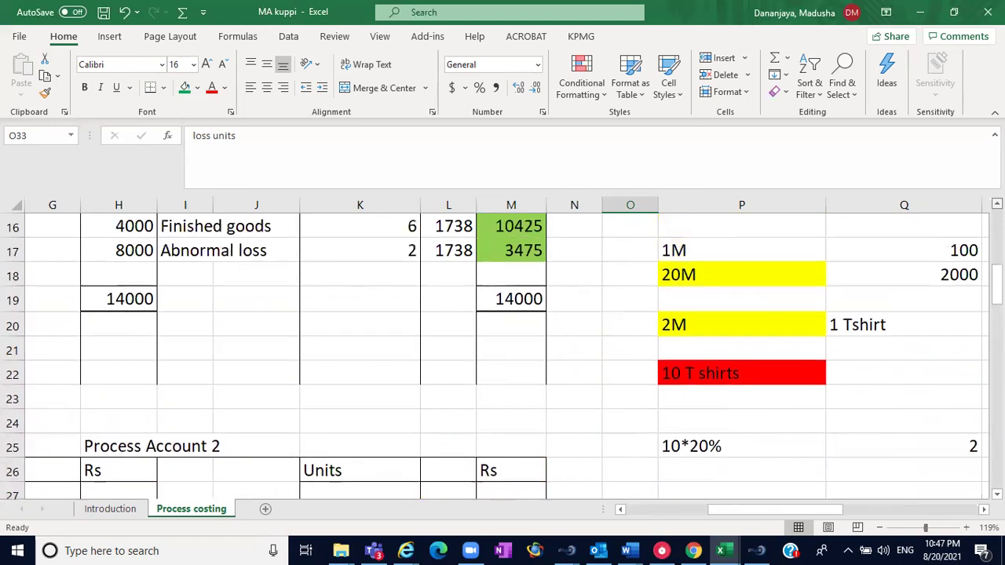
scroll(714, 237, up, 1)
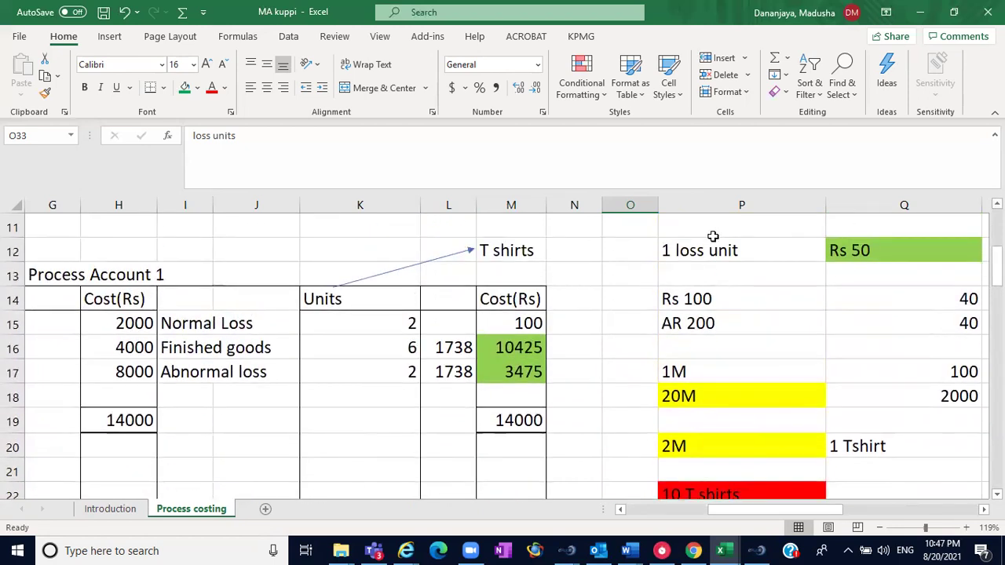
click(715, 245)
drag(728, 245, 907, 253)
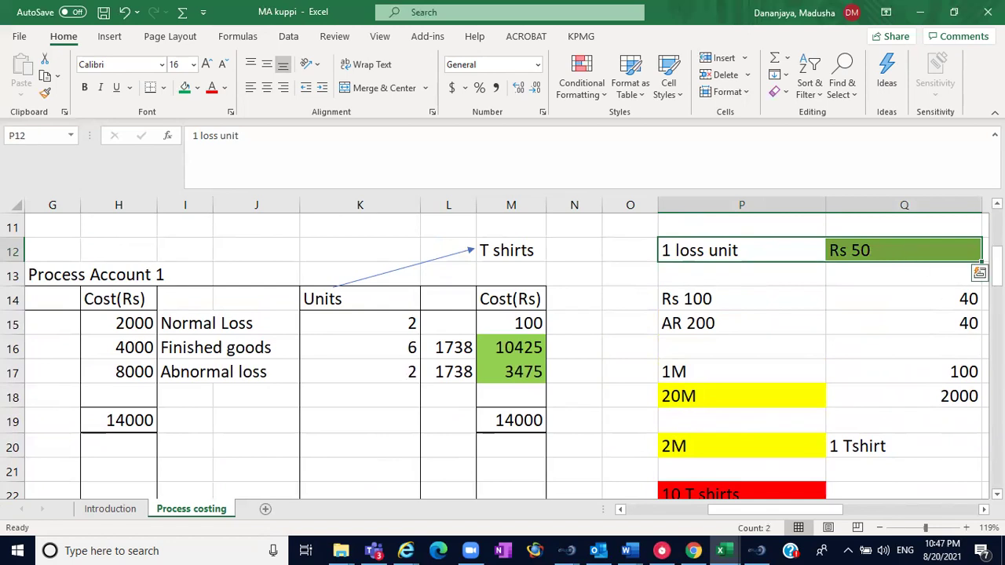
Examine the Process 1 cost in K37 and its scrap value credit in M37 of the first example's Abnormal loss account.
drag(996, 265, 996, 343)
click(339, 339)
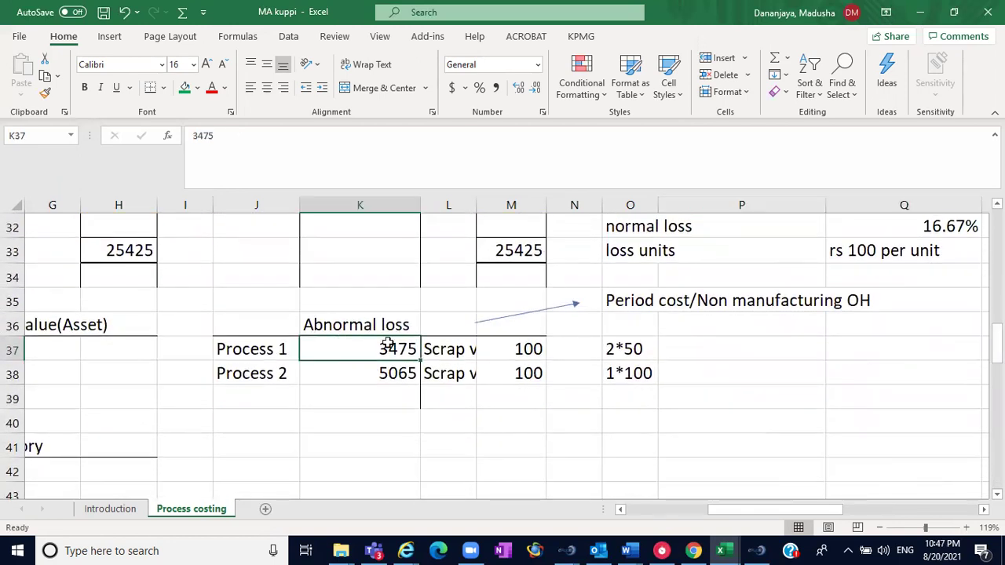
click(536, 350)
drag(386, 350, 513, 350)
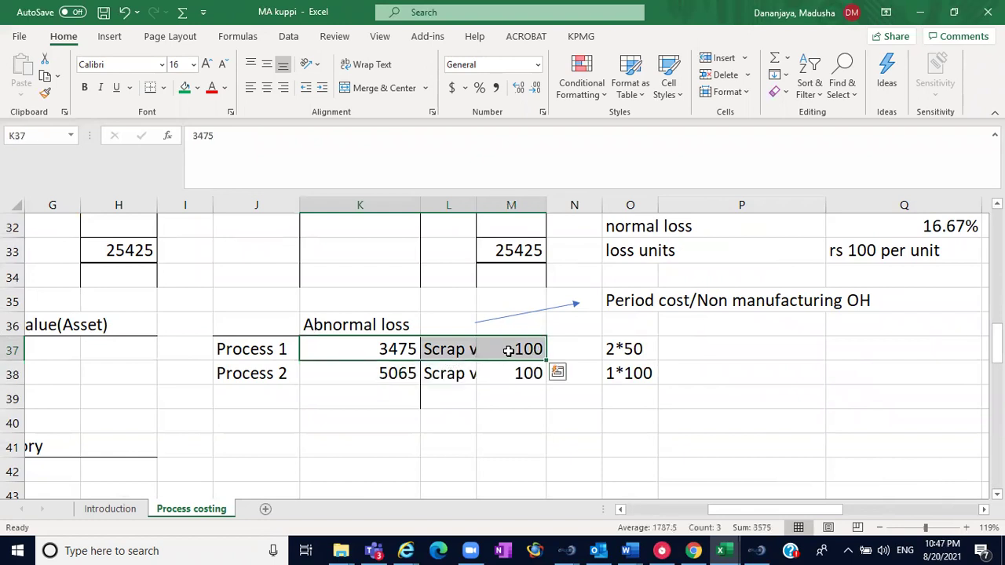
drag(271, 350, 527, 350)
click(396, 352)
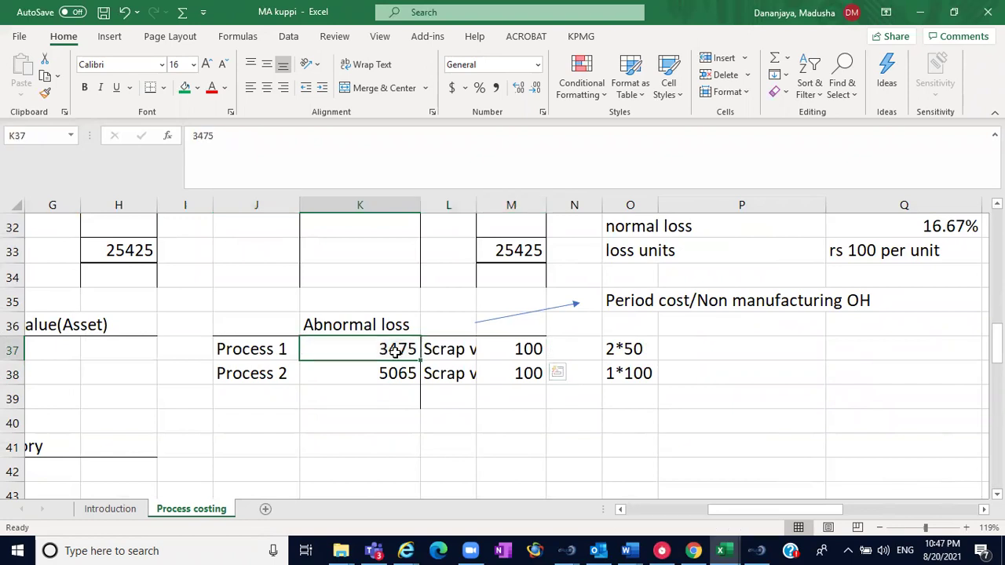
click(523, 353)
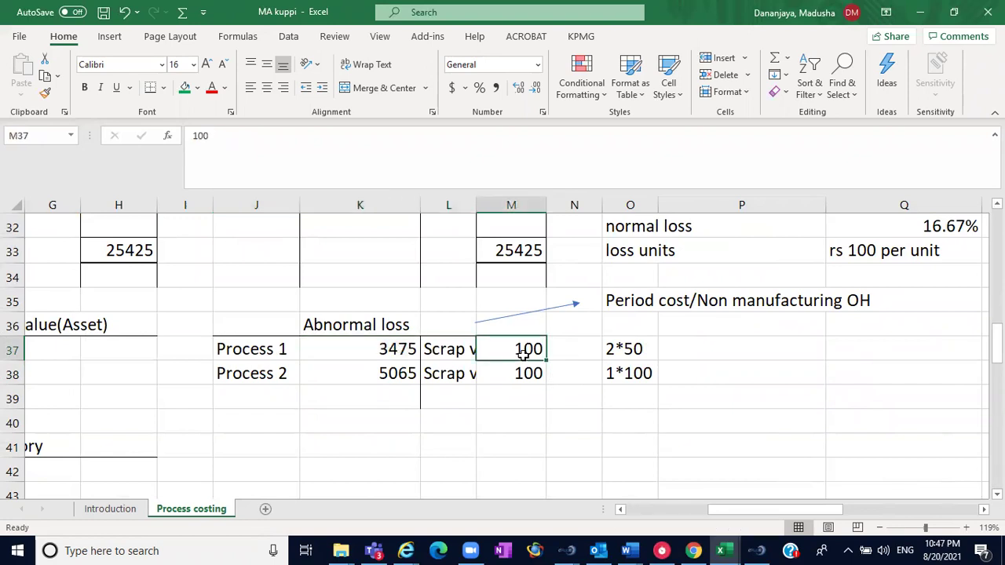
Review the Abnormal gain account alongside the abnormal gain units in F54 of the second example's Process Account 1.
drag(996, 345, 995, 349)
drag(732, 520, 691, 518)
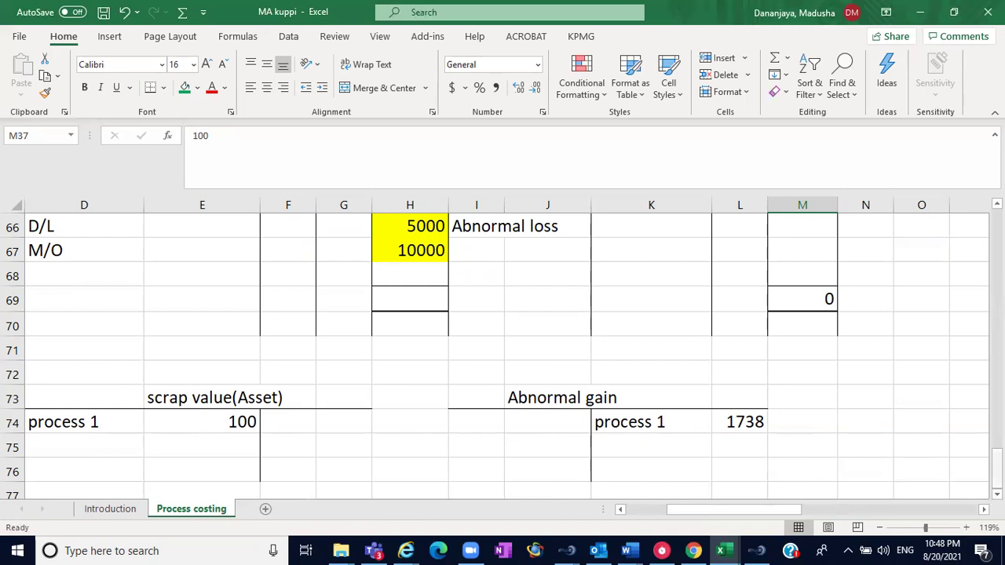
drag(997, 464, 996, 439)
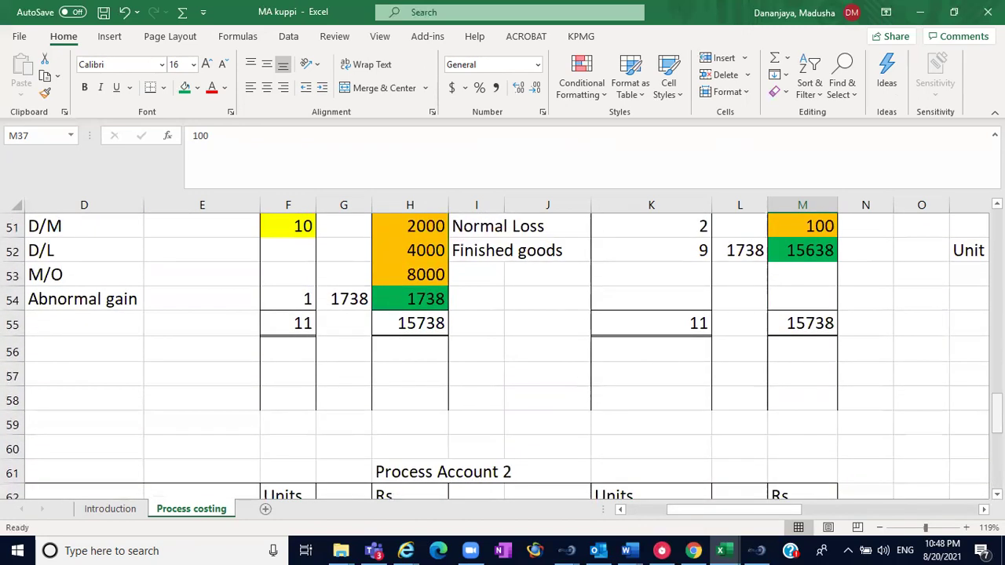
click(299, 304)
drag(996, 416, 997, 446)
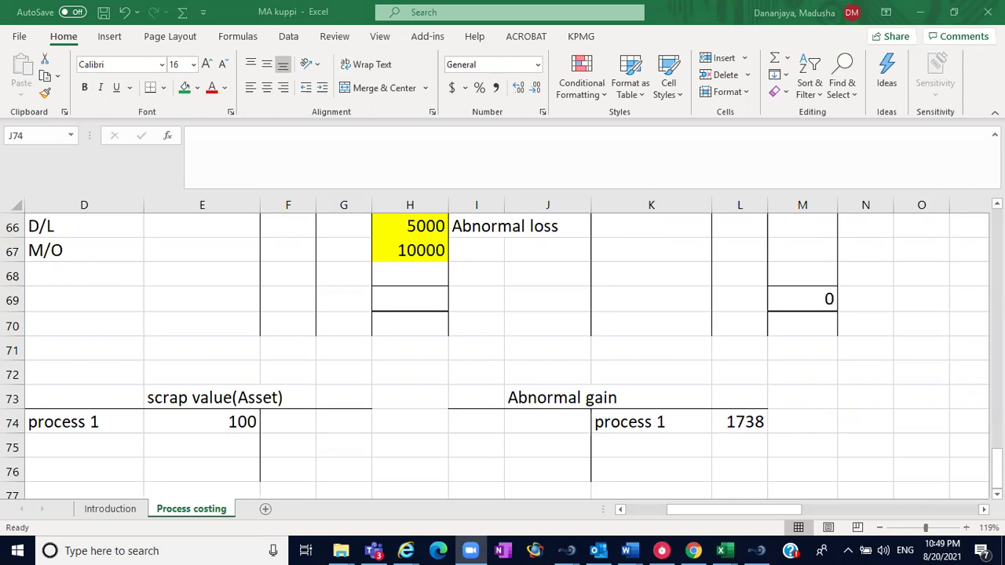
Return to the workbook and compare the Process 1 debit and scrap value credit in the Abnormal loss account in row 37 again.
key(alt+Tab)
drag(997, 468, 997, 396)
click(677, 374)
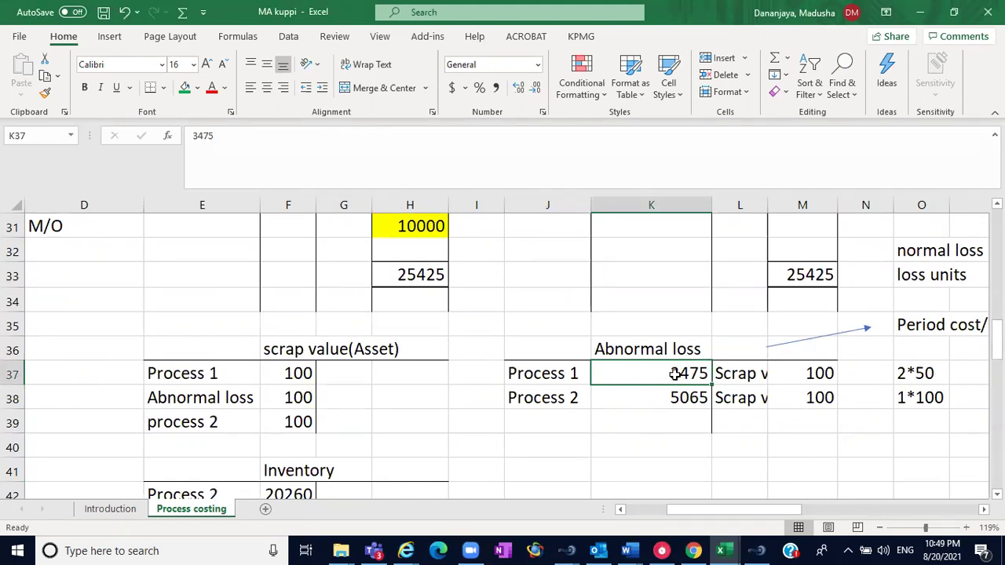
click(807, 380)
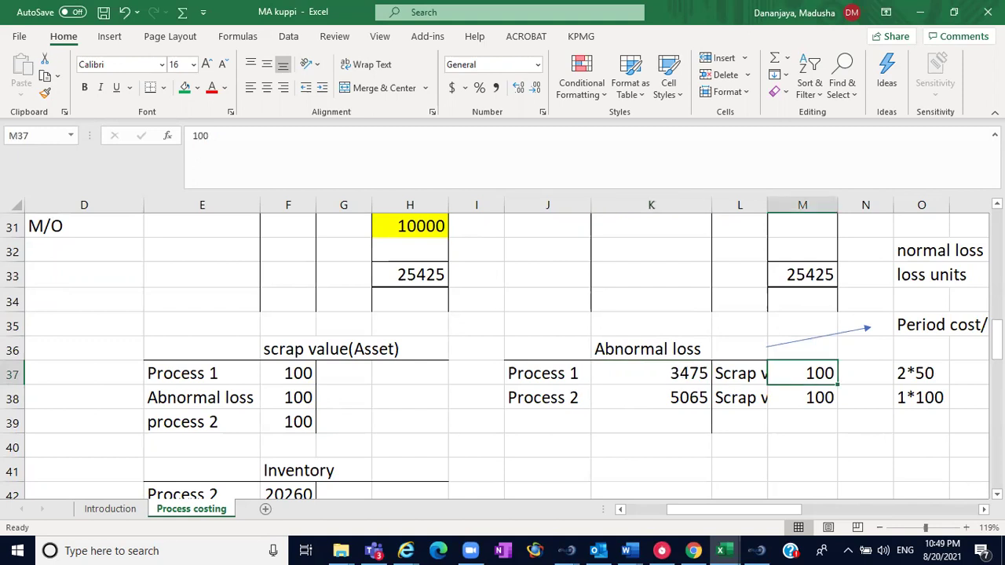
click(642, 379)
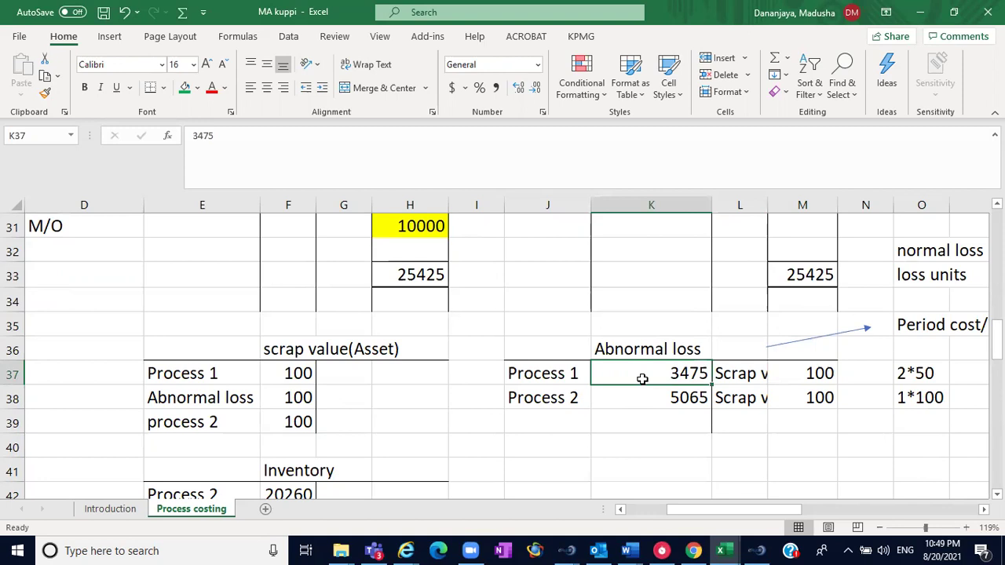
click(808, 374)
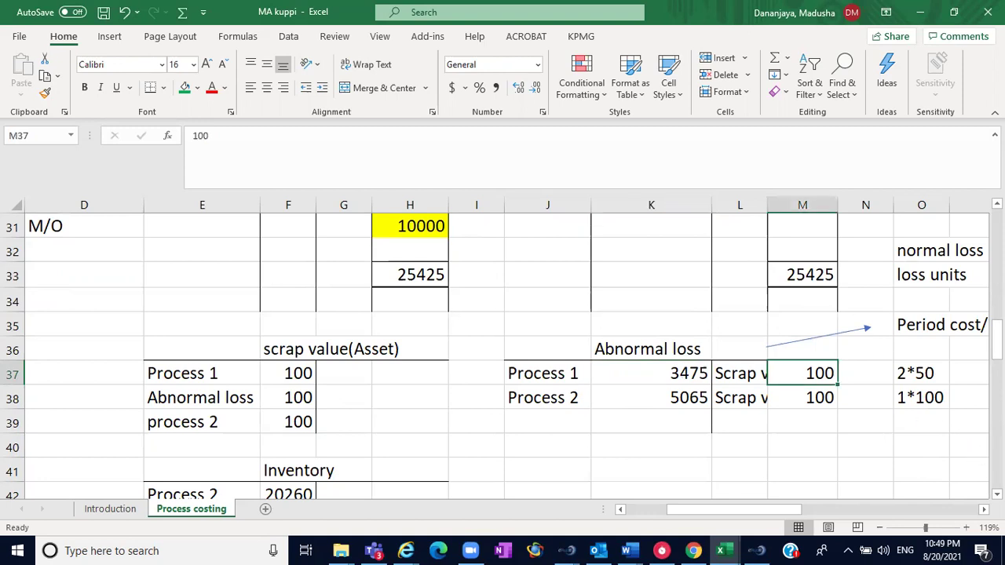
scroll(503, 356, down, 1)
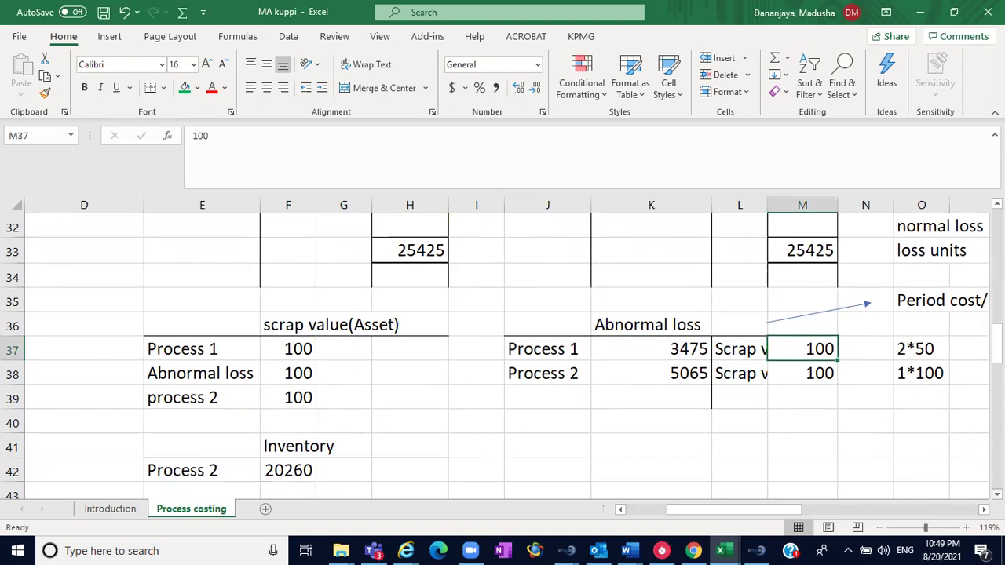
scroll(503, 357, down, 3)
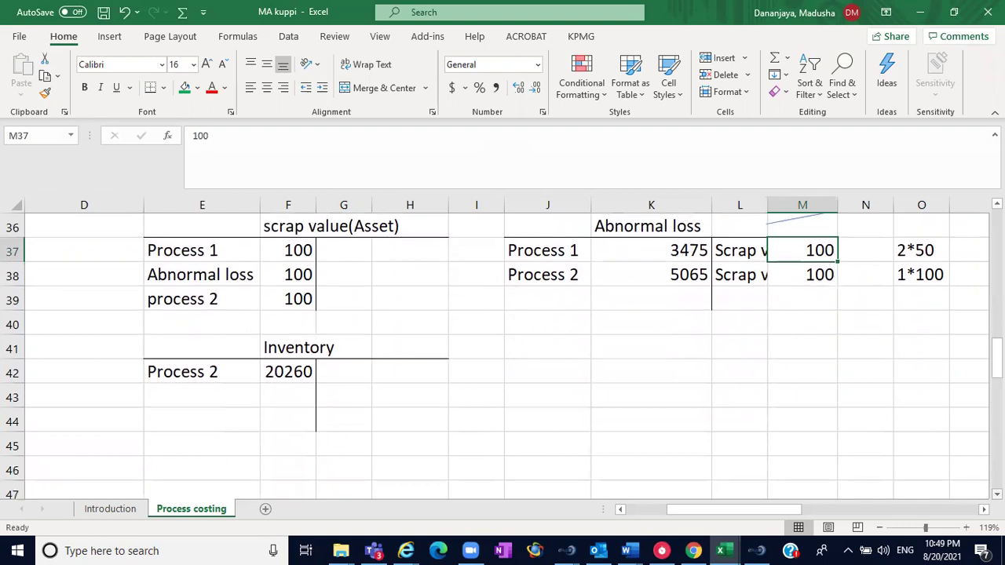
Review the process 1 credit entry in K74:L74 of the second example's Abnormal gain account.
scroll(503, 357, down, 2)
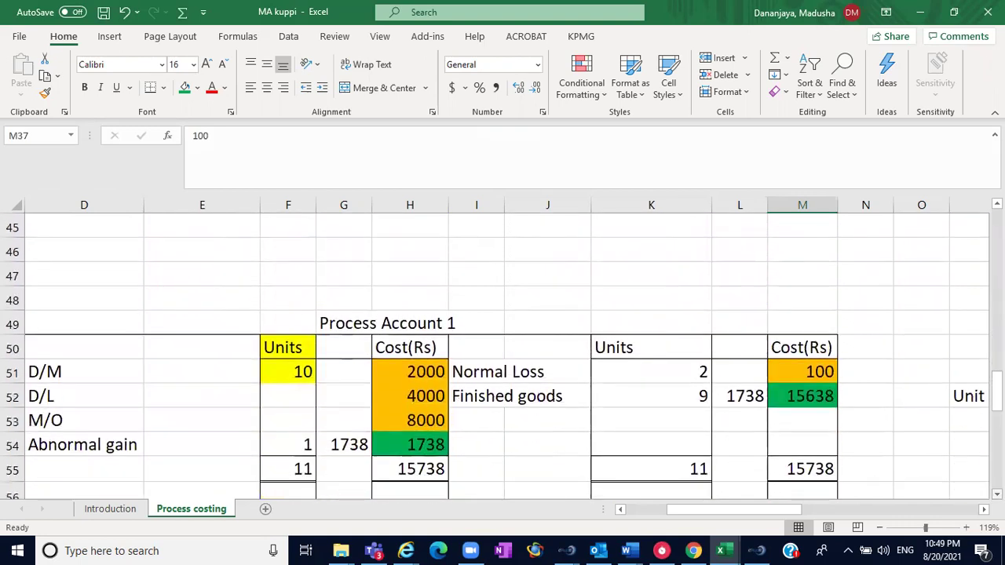
scroll(502, 356, down, 1)
scroll(503, 357, down, 6)
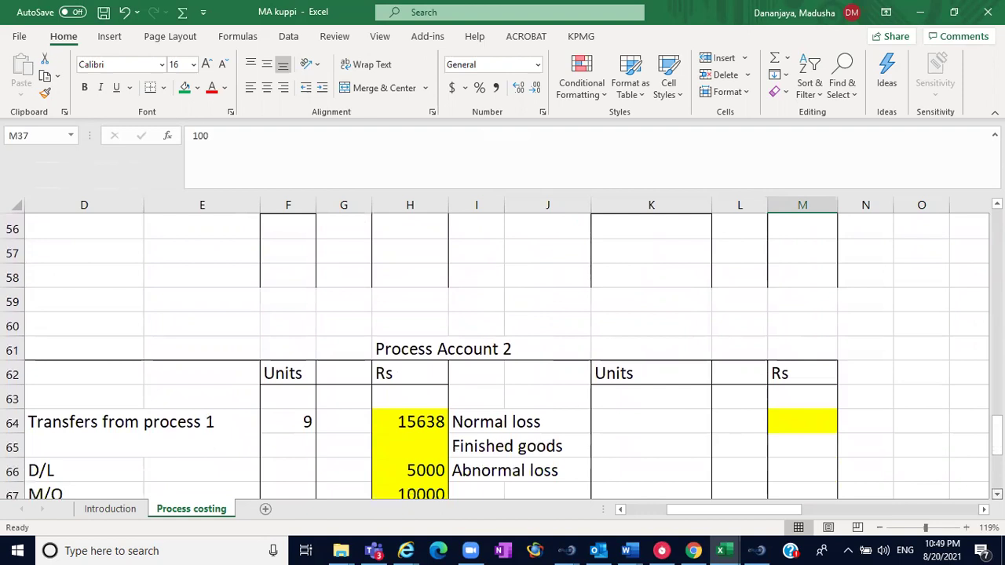
scroll(502, 357, down, 3)
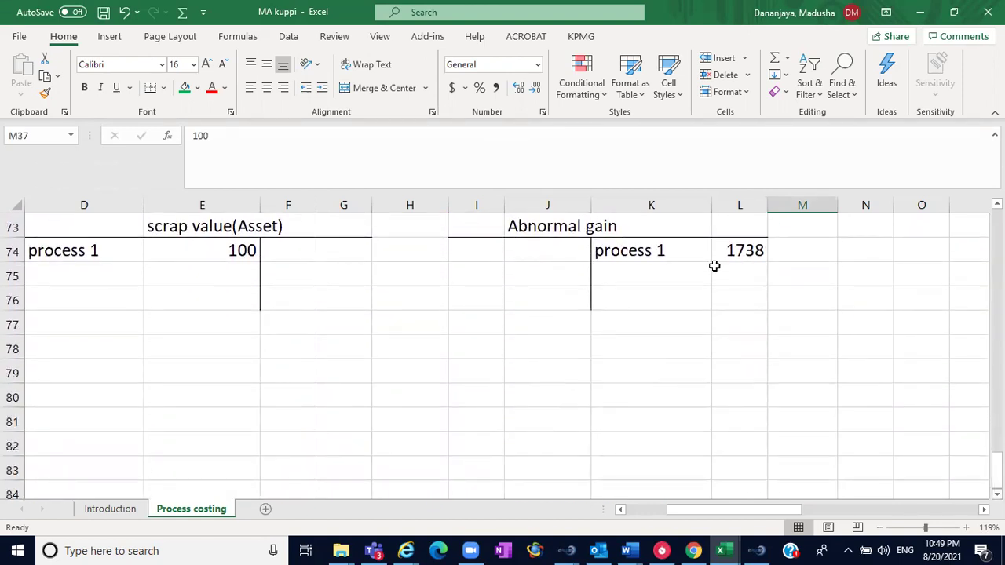
click(636, 252)
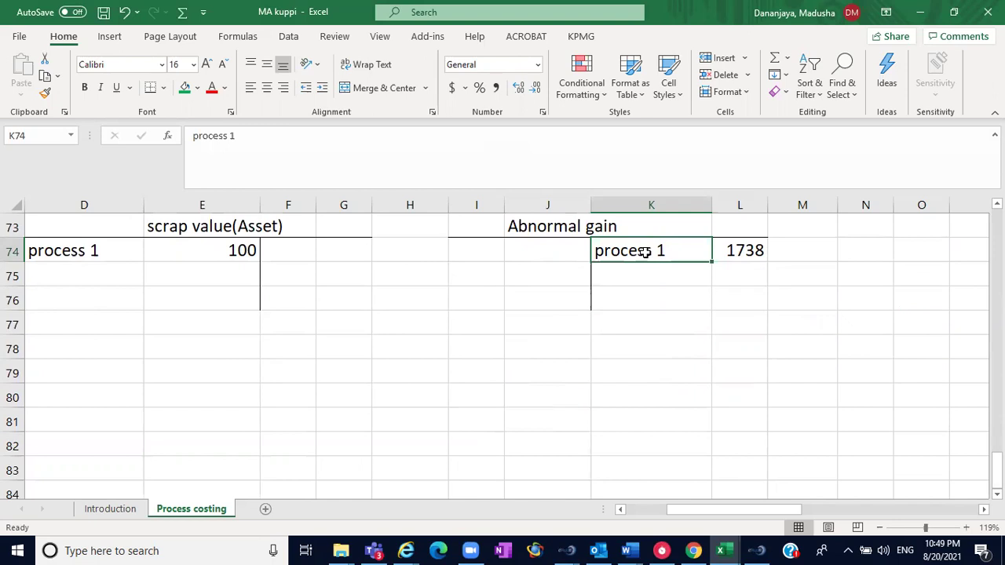
click(737, 251)
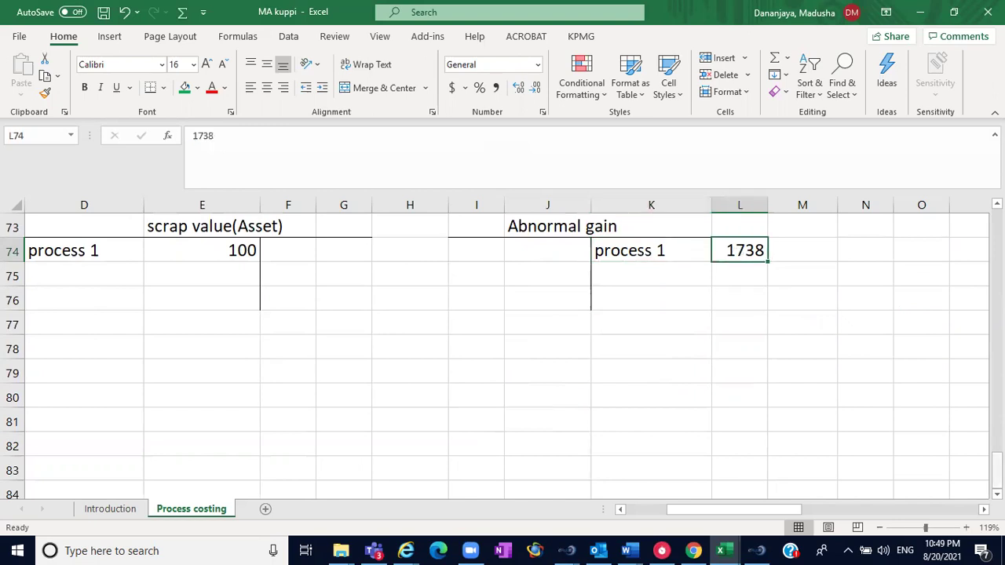
Check the scrap value per loss unit of Process 1 in P12:Q12 of the first example's notes.
drag(997, 465, 996, 325)
scroll(502, 353, right, 1)
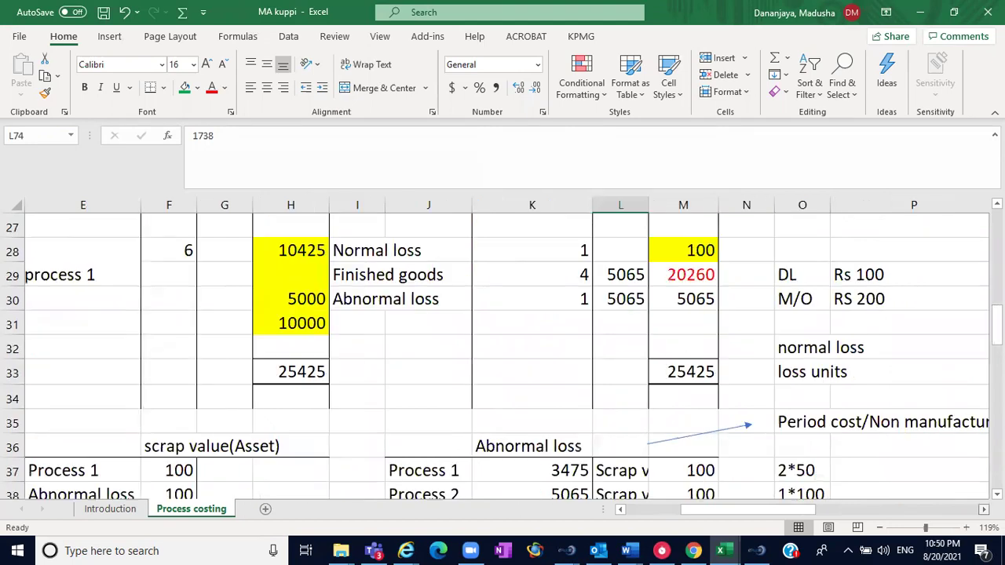
scroll(503, 353, up, 4)
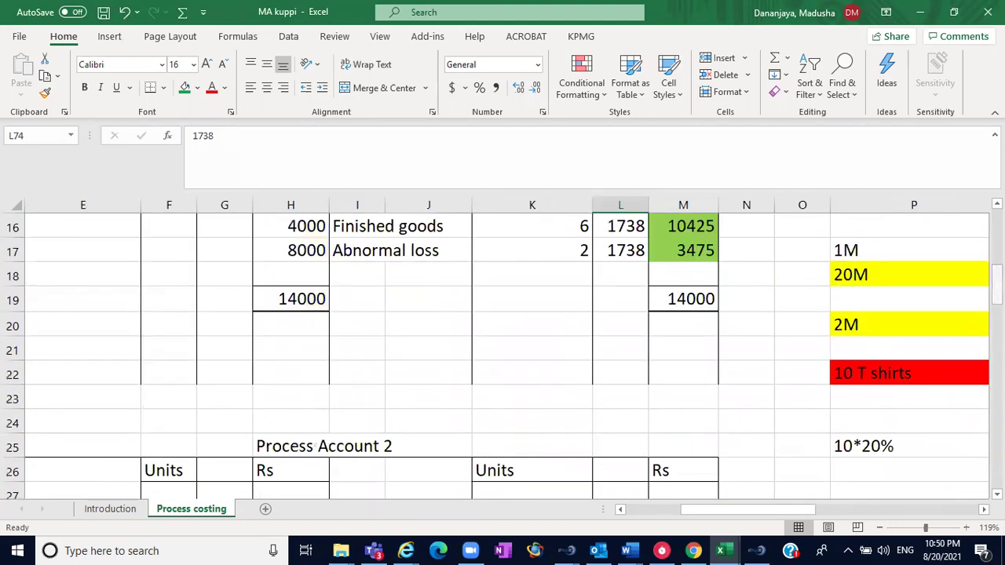
scroll(503, 353, up, 4)
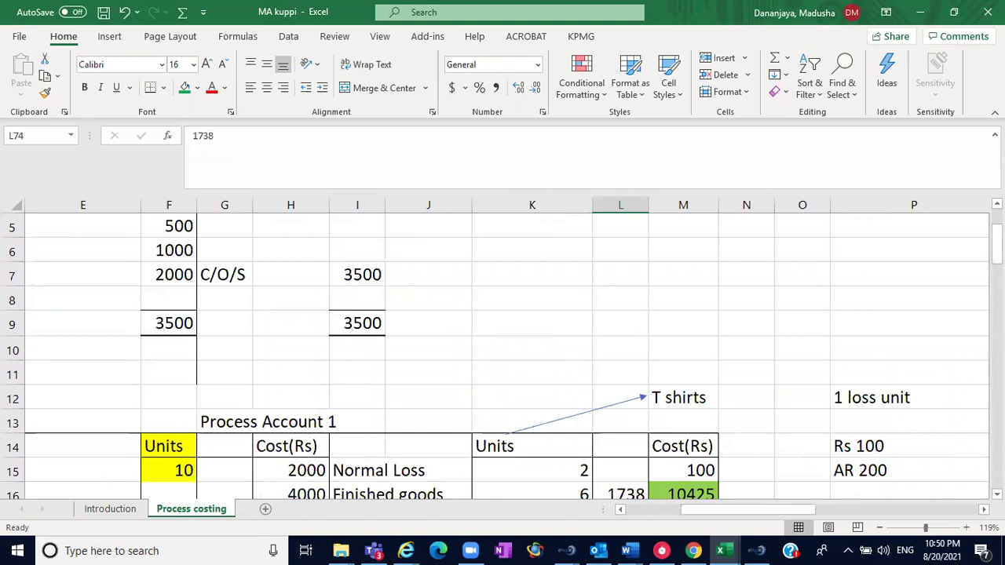
scroll(781, 430, right, 3)
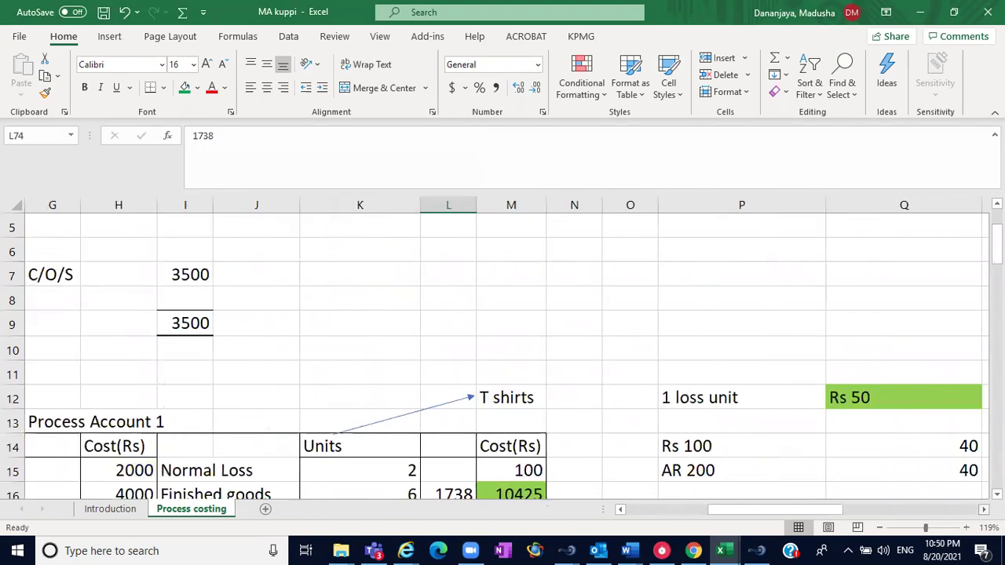
click(705, 398)
drag(706, 398, 912, 400)
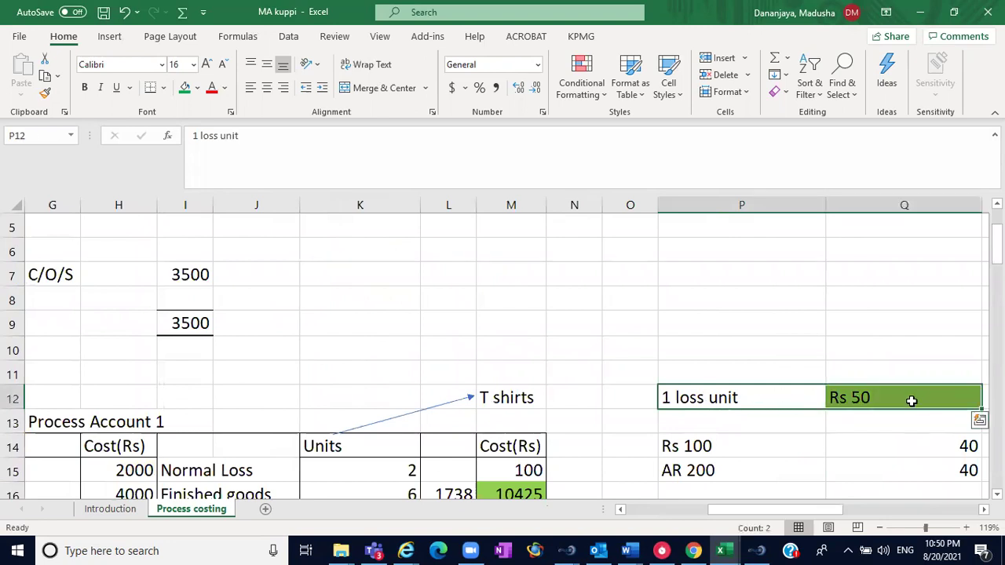
click(752, 397)
drag(689, 364, 879, 399)
Enter 50 in J74 as the scrap value on the debit side of the Abnormal gain account.
scroll(880, 399, down, 15)
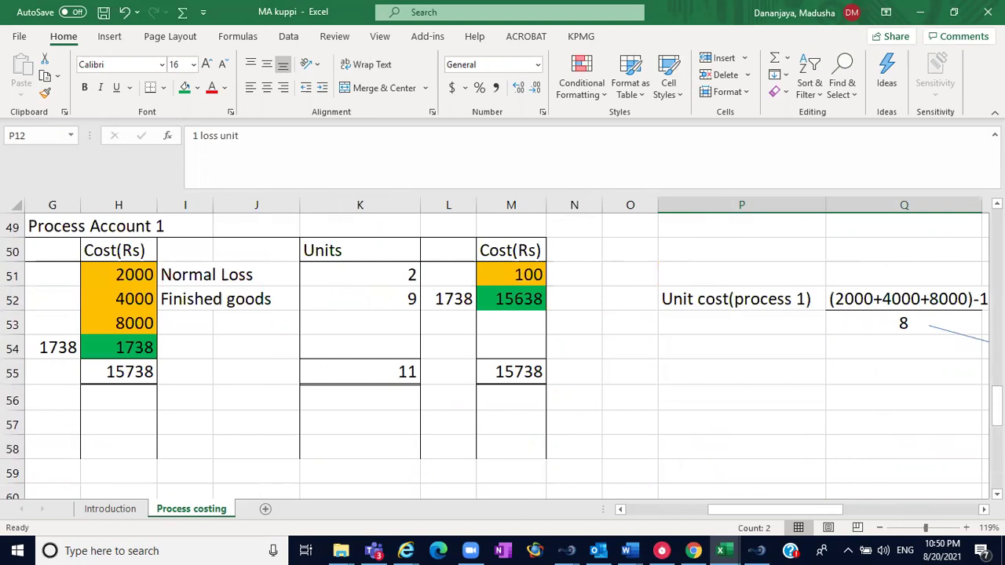
scroll(503, 349, down, 4)
scroll(502, 349, down, 4)
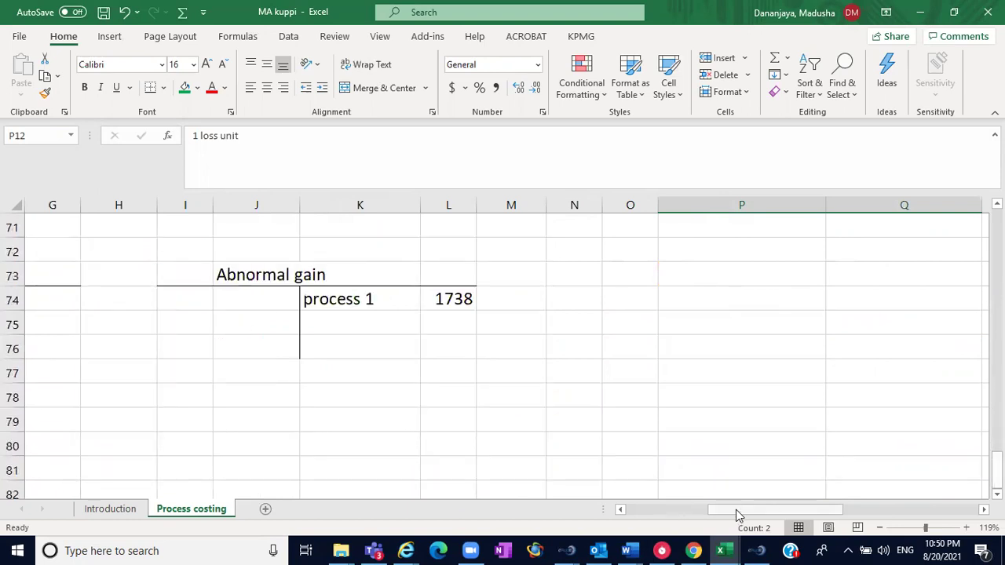
drag(736, 510, 687, 519)
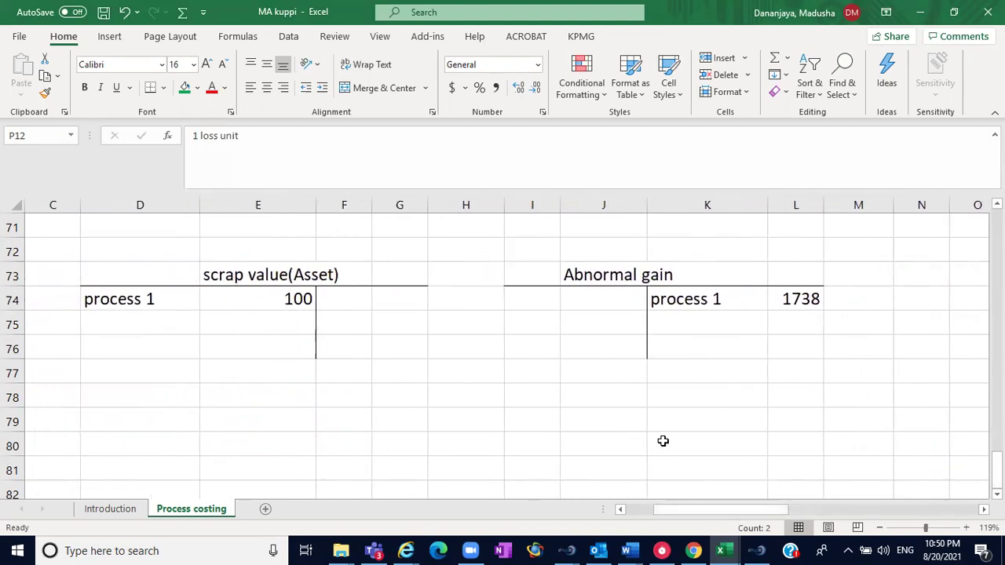
click(594, 305)
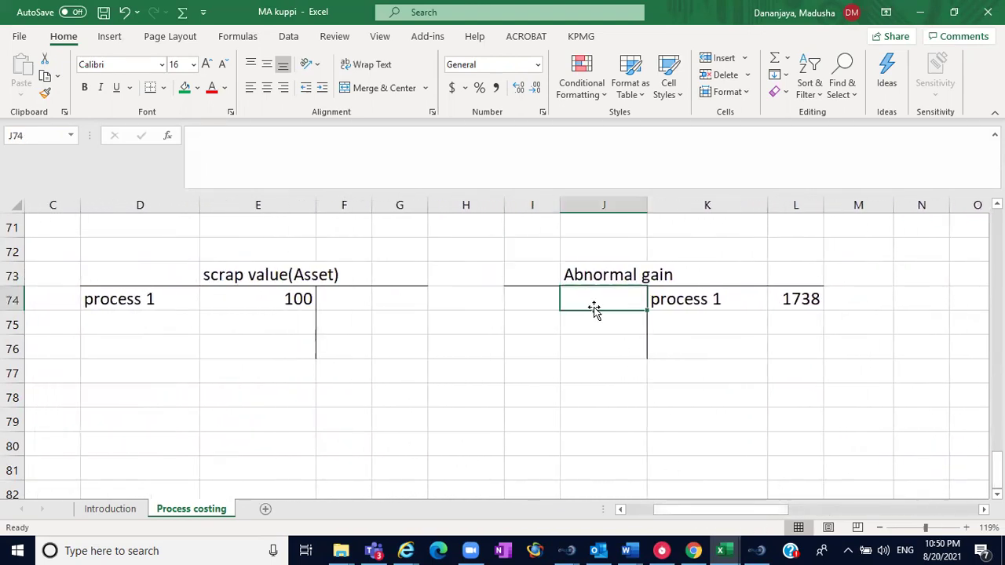
click(521, 291)
click(578, 296)
text(50)
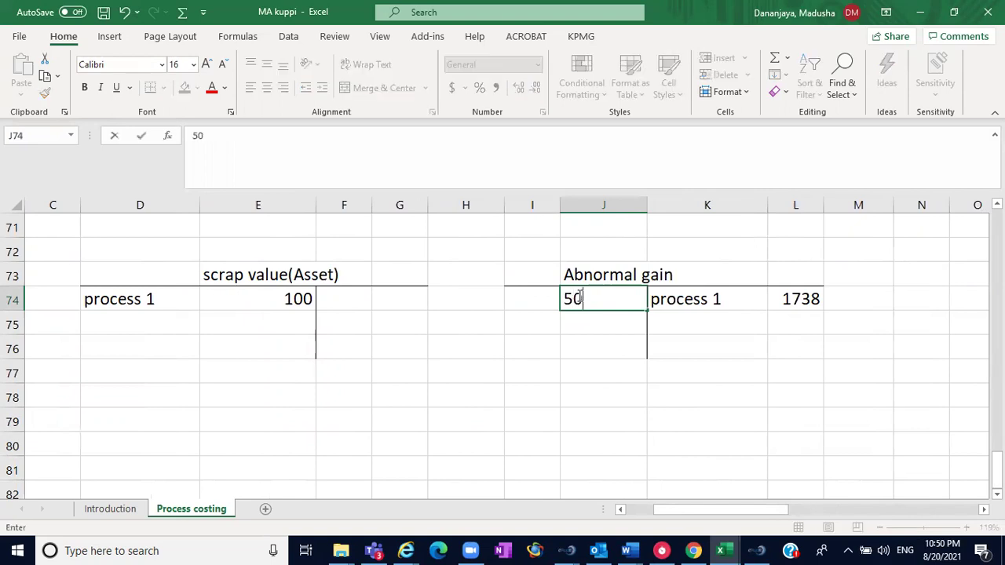
click(531, 348)
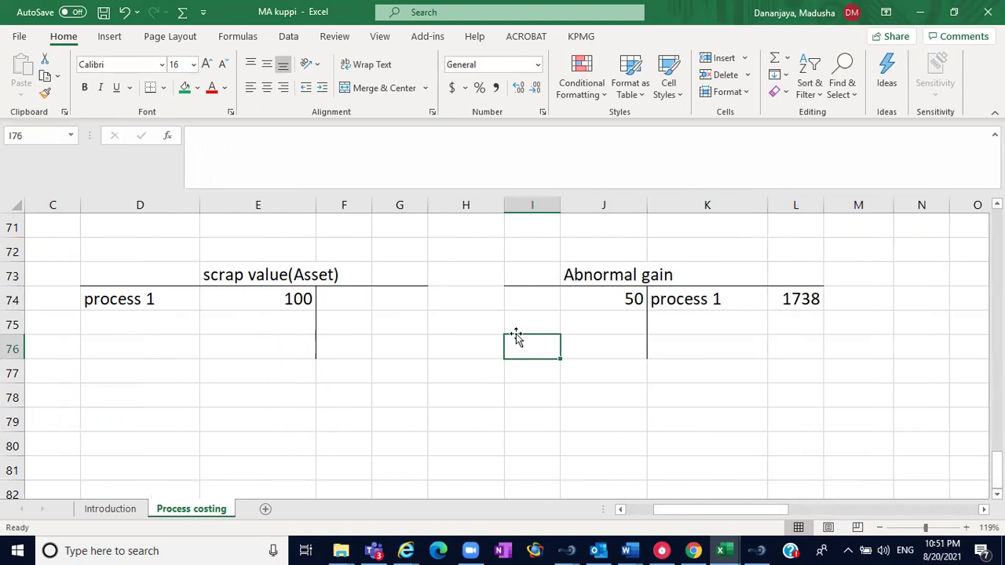
Enter 50 in G74 on the credit side of the second example's scrap value(Asset) account.
click(399, 302)
text(50)
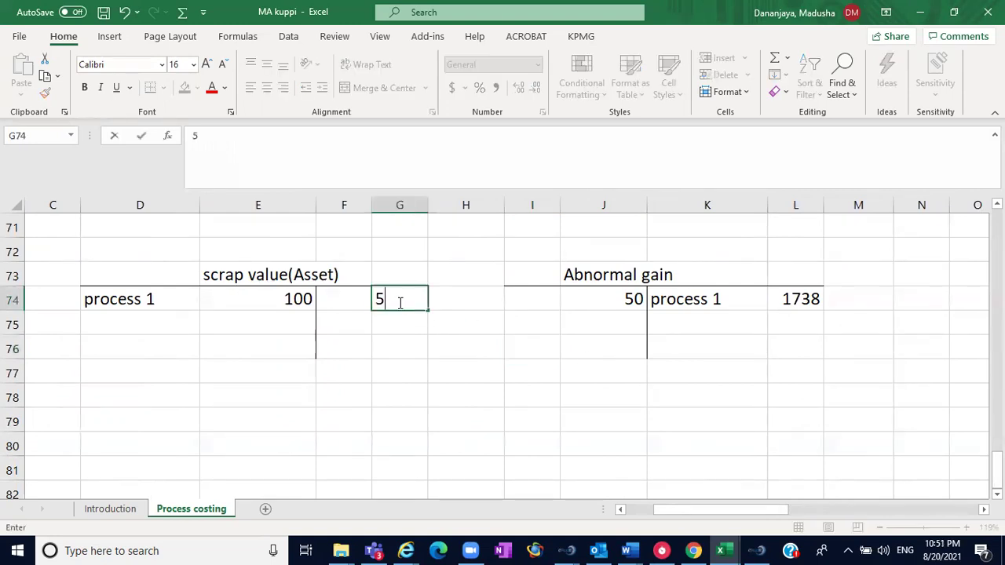
click(611, 301)
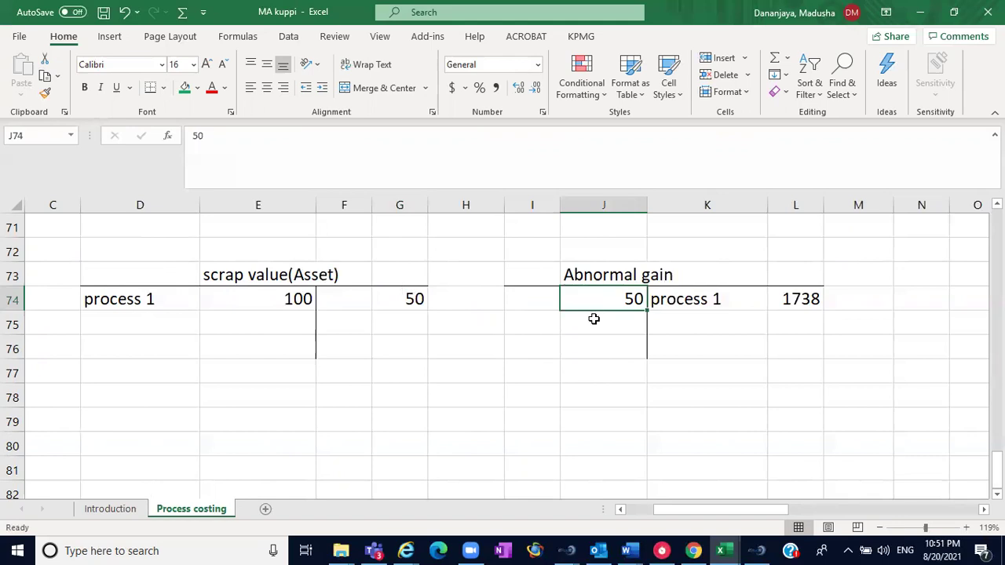
Add the working (1*50) in J75 of the Abnormal gain account and label its debit entry "scrap value" in I74.
click(589, 330)
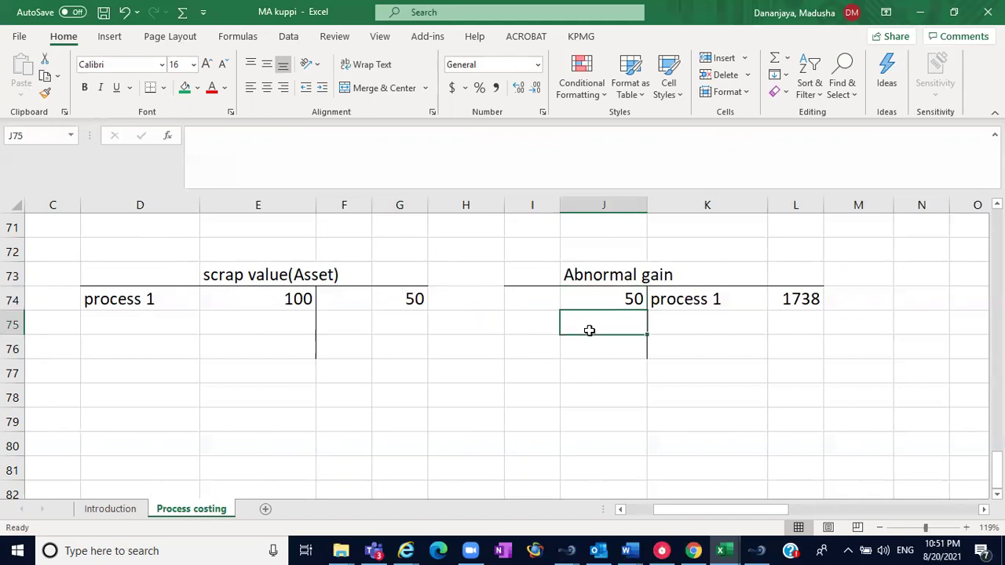
text((1*50))
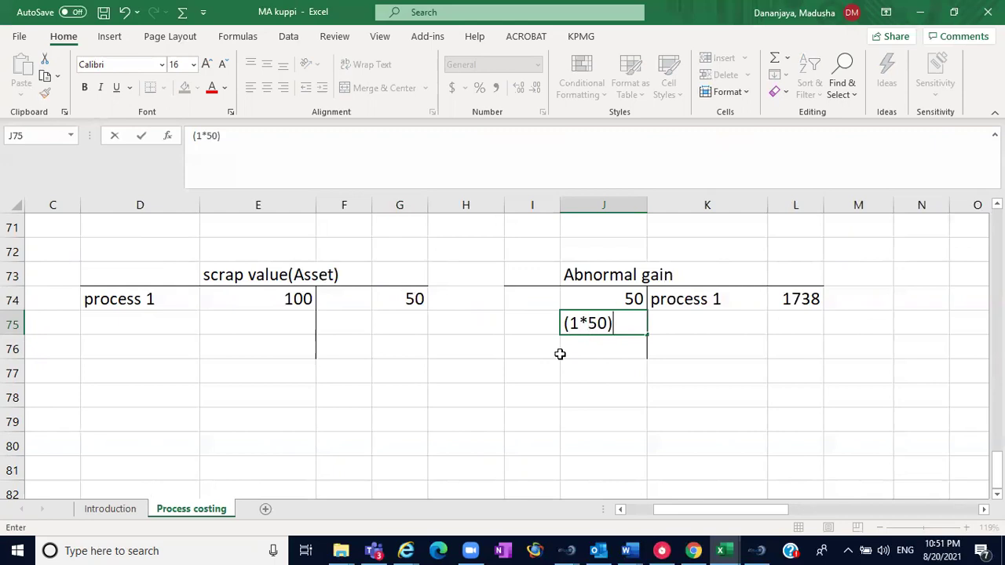
key(Return)
click(531, 298)
text(s)
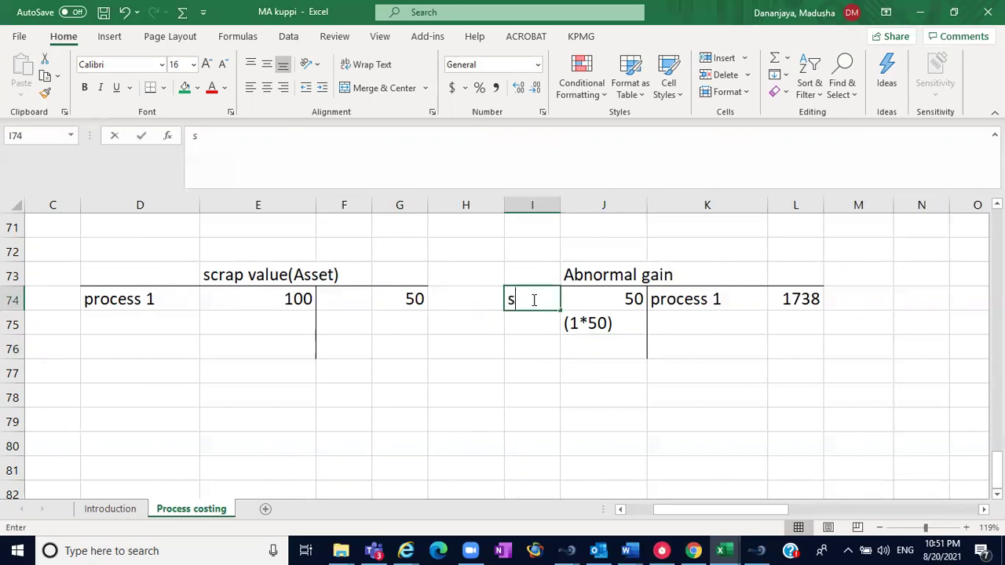
text(crap value)
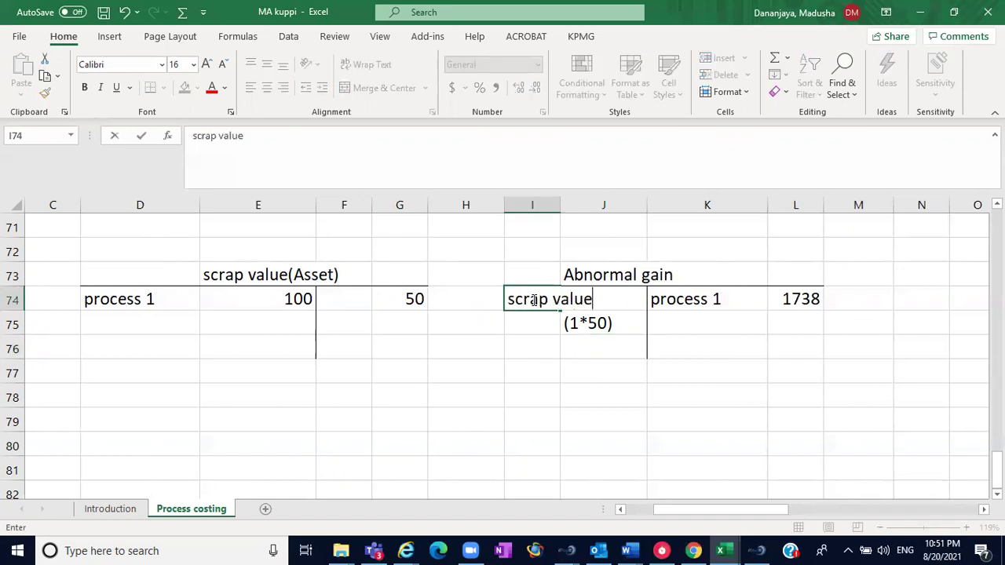
click(541, 427)
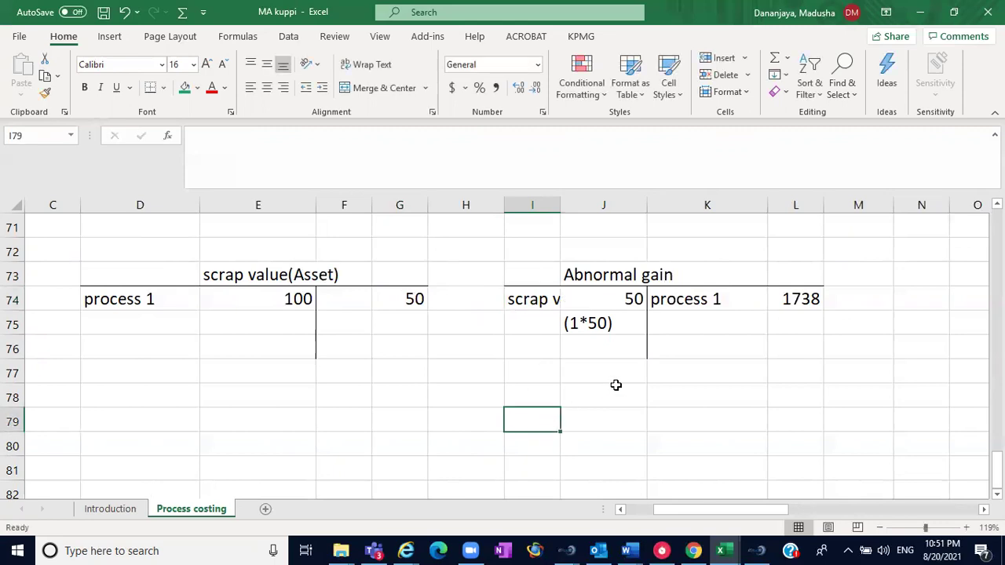
Label the credit entry in F74 of the scrap value(Asset) account "Abnormal gain".
click(398, 301)
click(355, 292)
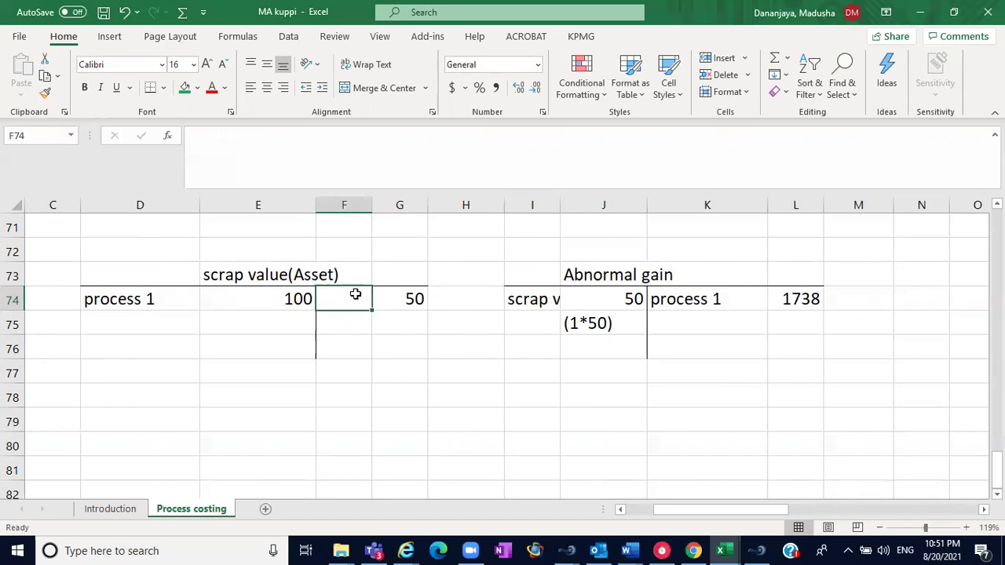
text(Abnor)
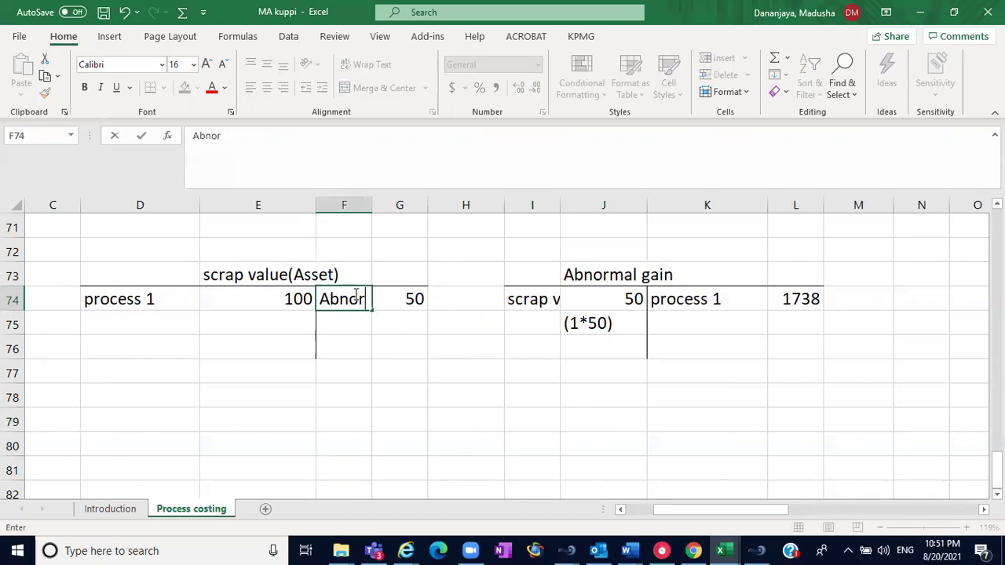
text(mal gain)
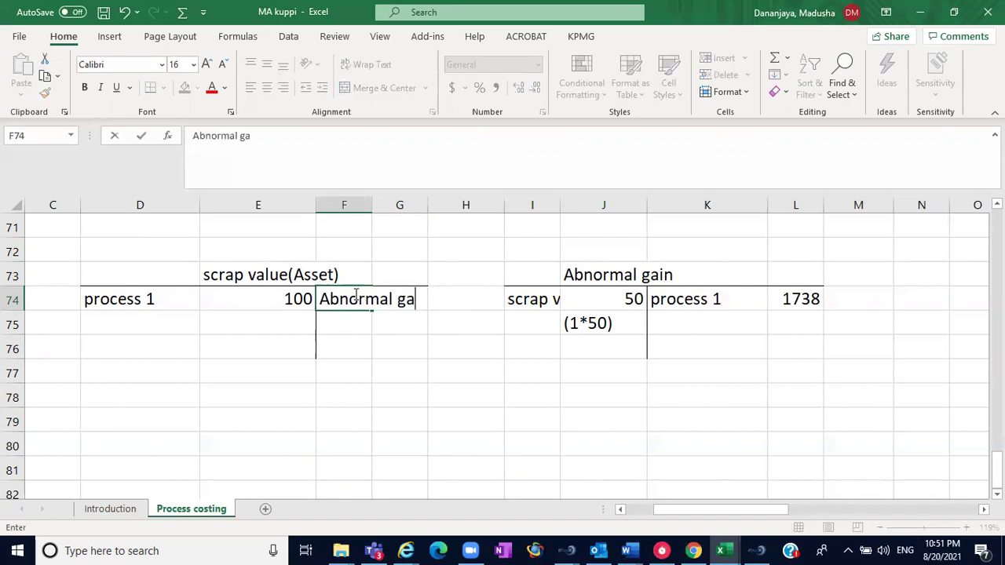
click(366, 396)
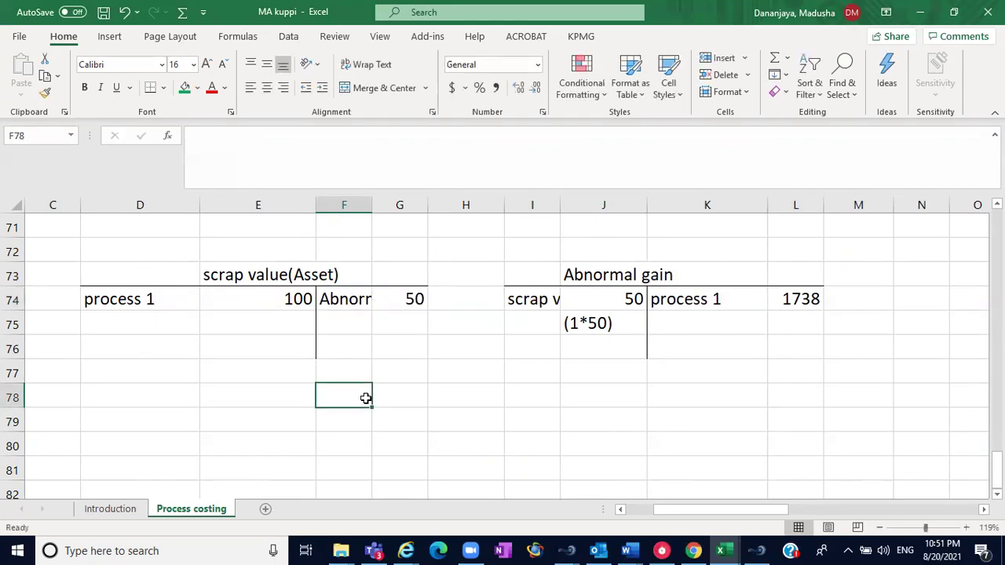
Compare the process 1 scrap value in E74 with the normal loss, input and finished goods figures in the second example's Process Account 1.
click(240, 300)
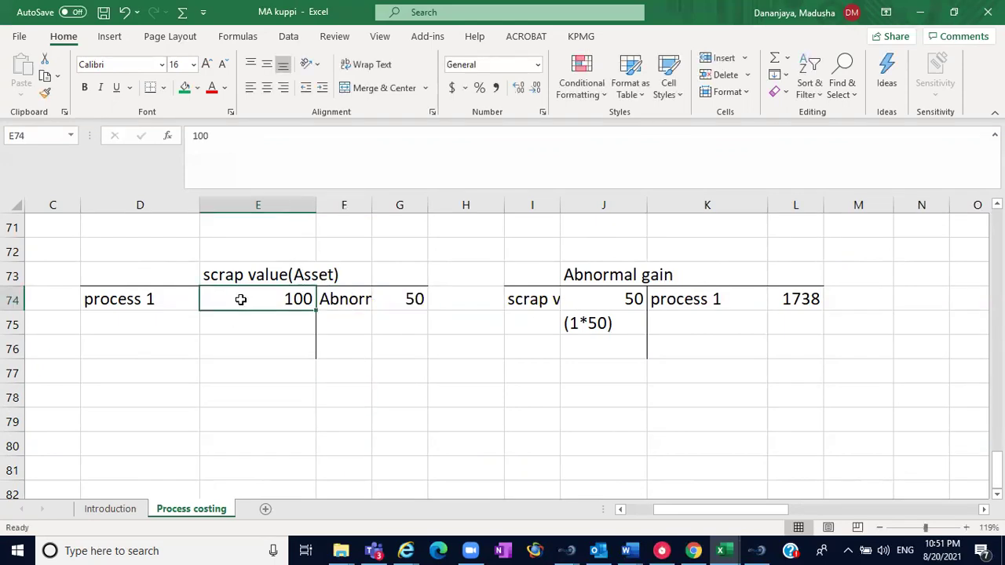
scroll(735, 316, up, 4)
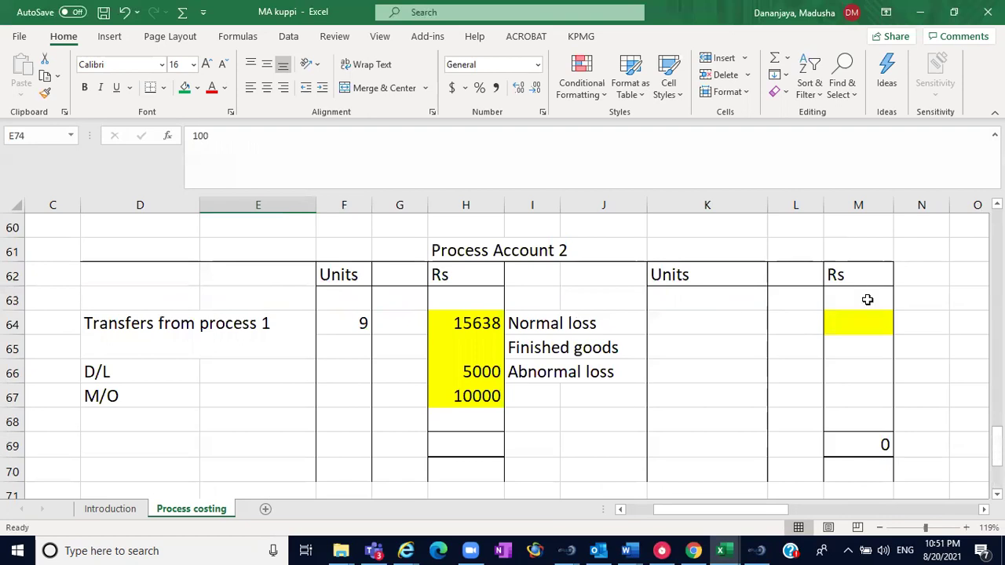
scroll(868, 300, up, 4)
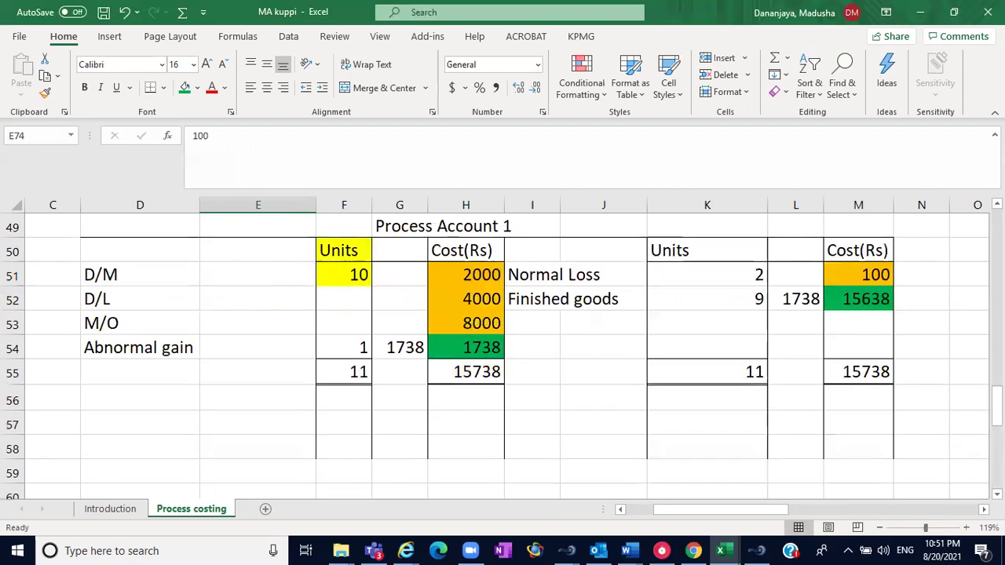
click(749, 273)
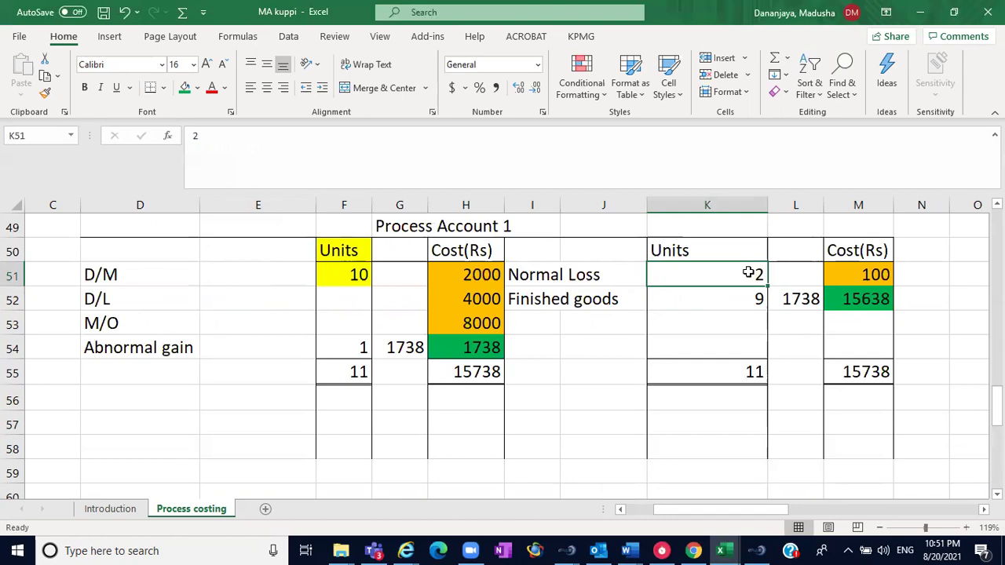
click(866, 273)
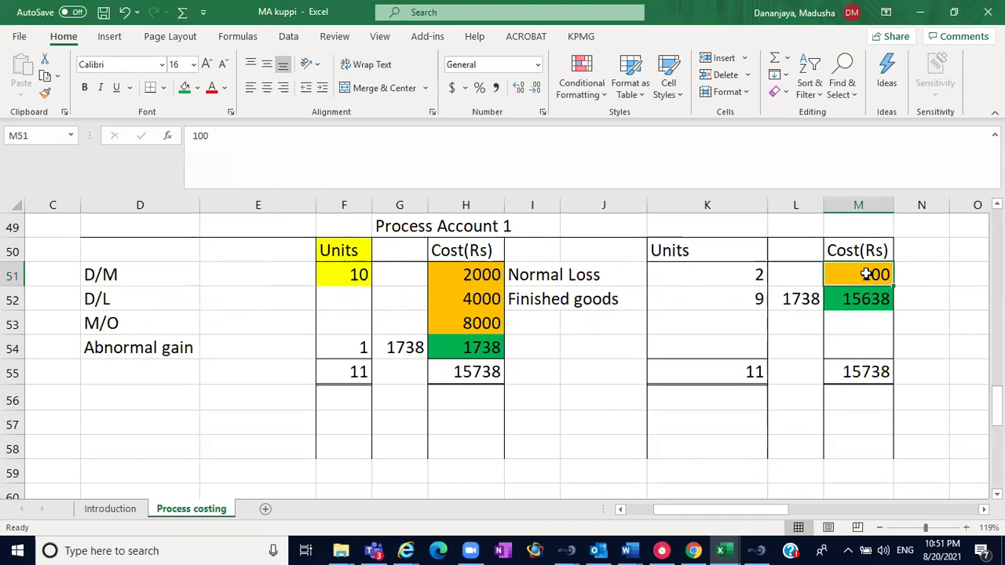
click(358, 275)
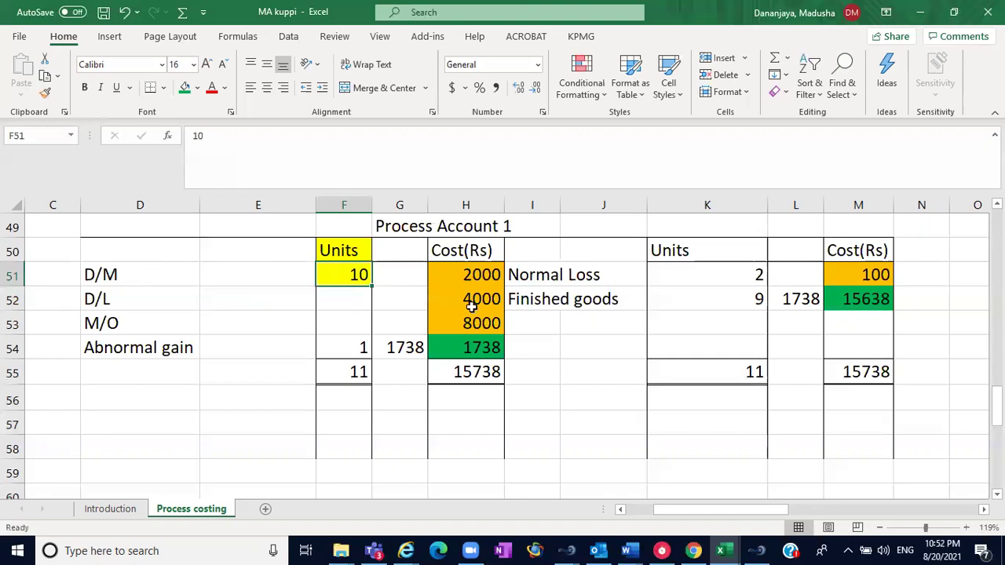
click(703, 298)
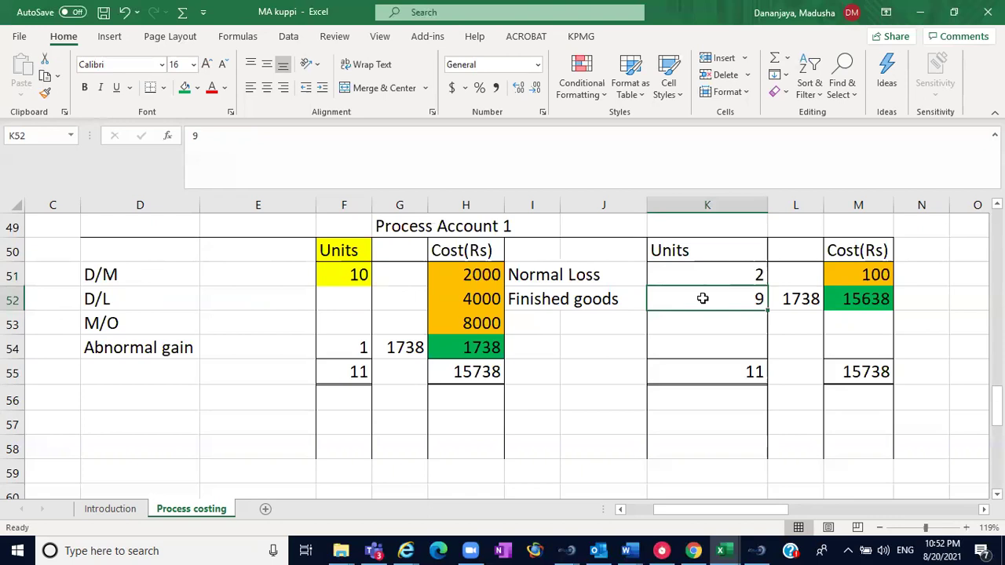
Review the Abnormal gain credit in F74:G74 against the debit side of the scrap value(Asset) account.
drag(997, 406, 997, 440)
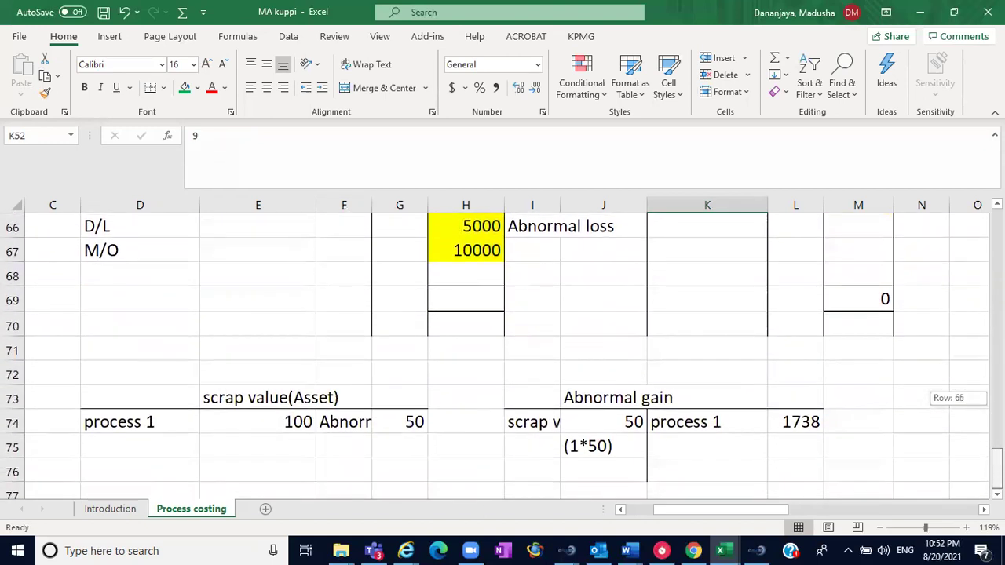
click(345, 424)
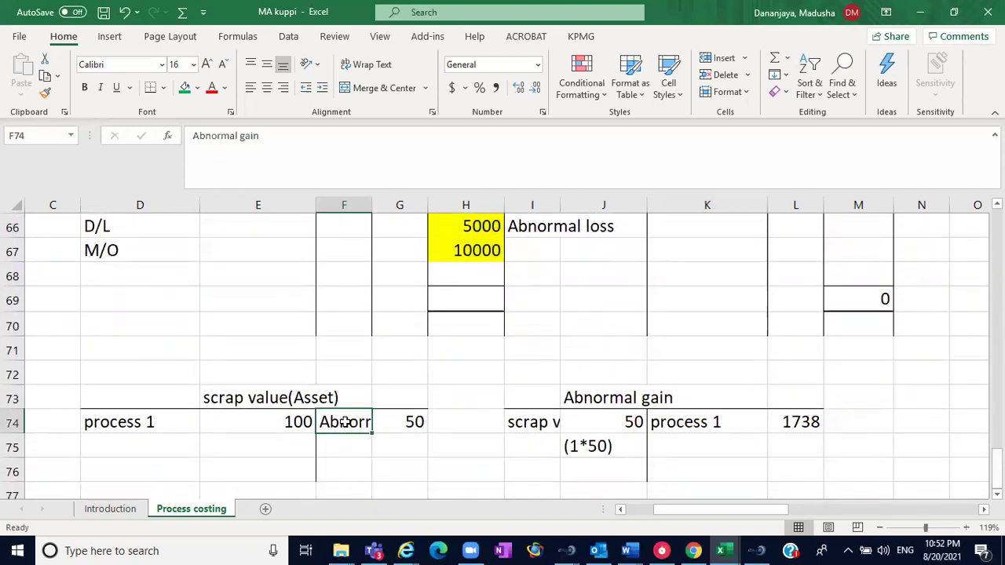
click(402, 424)
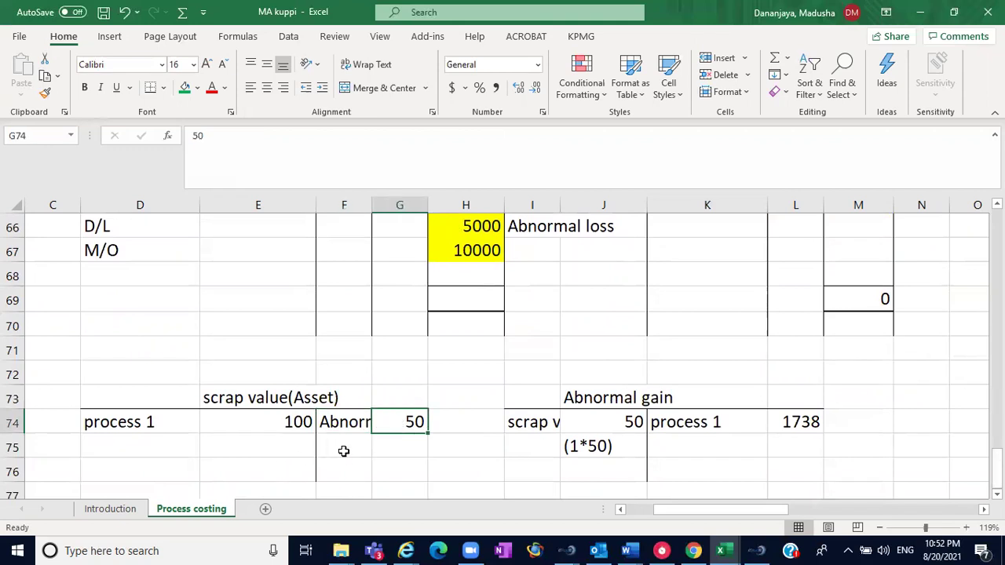
click(284, 451)
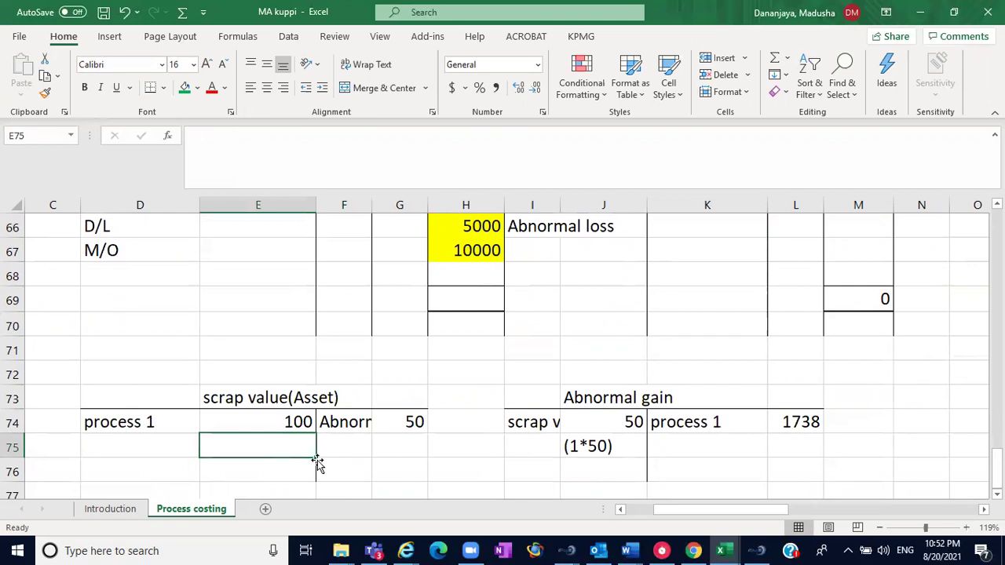
click(303, 464)
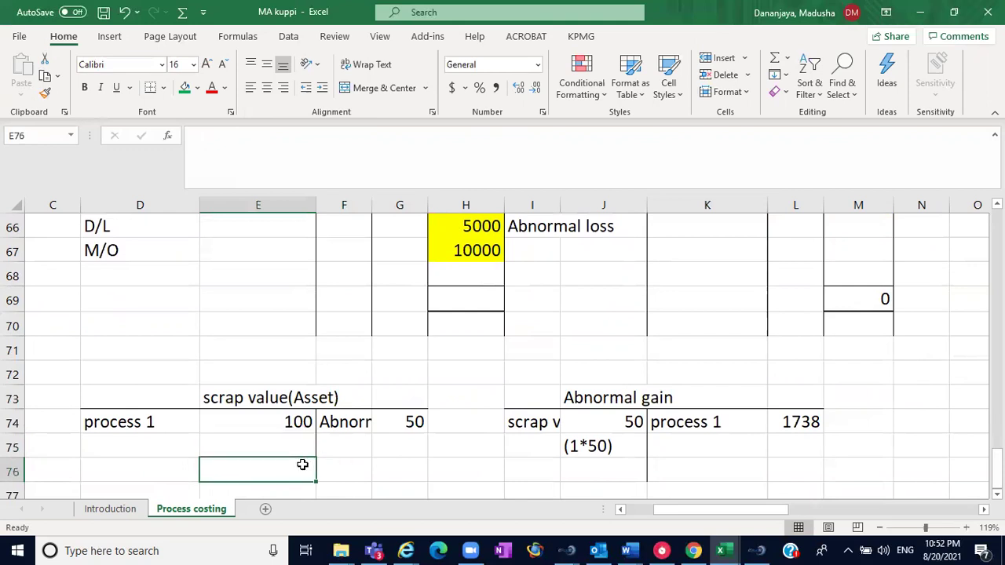